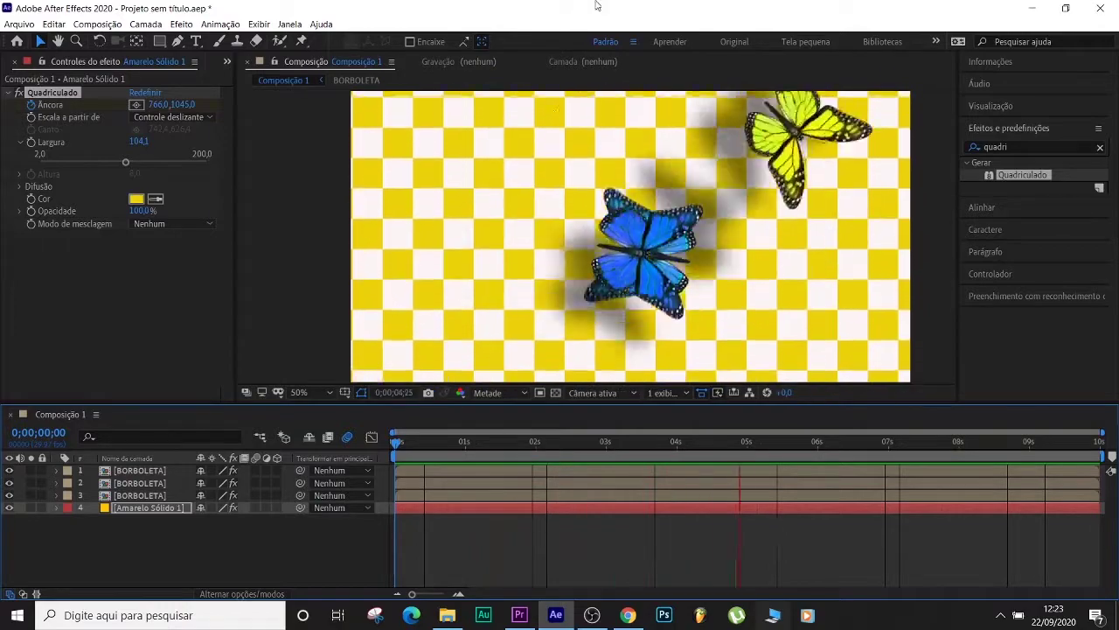
Step: Import the borboleta image from the desktop into the After Effects project
left_click(1046, 8)
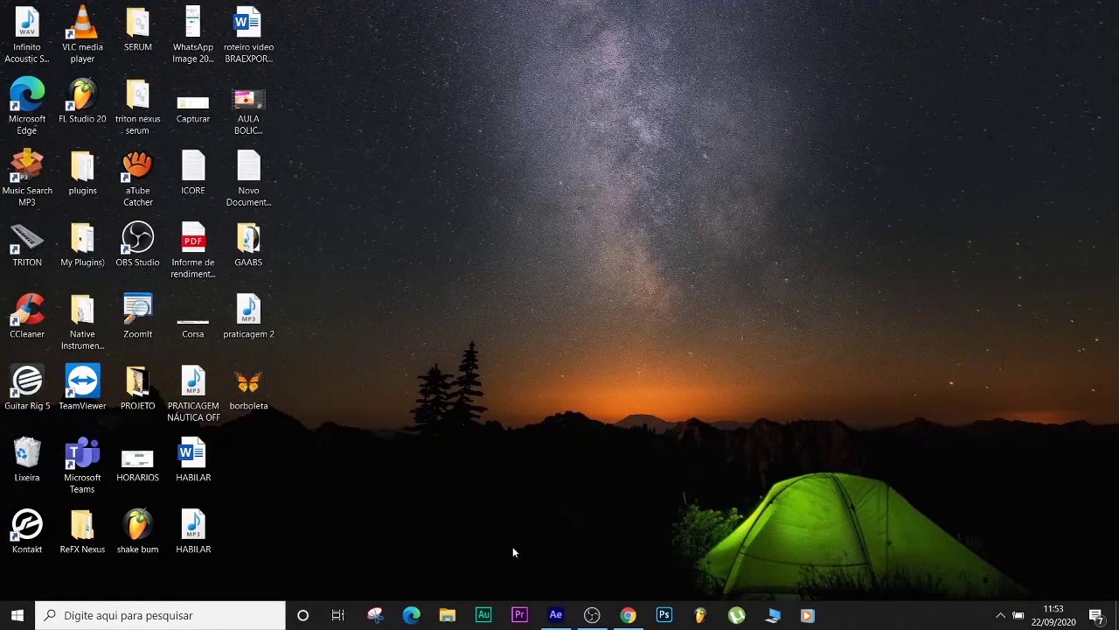
left_click(555, 615)
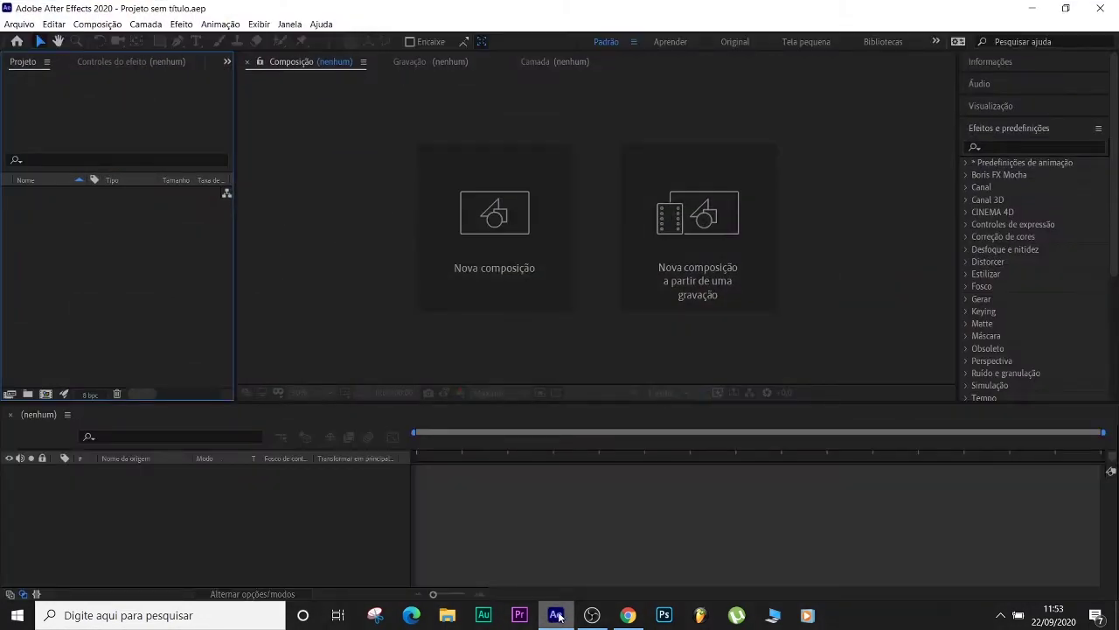
left_click(1032, 8)
left_click_drag(250, 388, 45, 100)
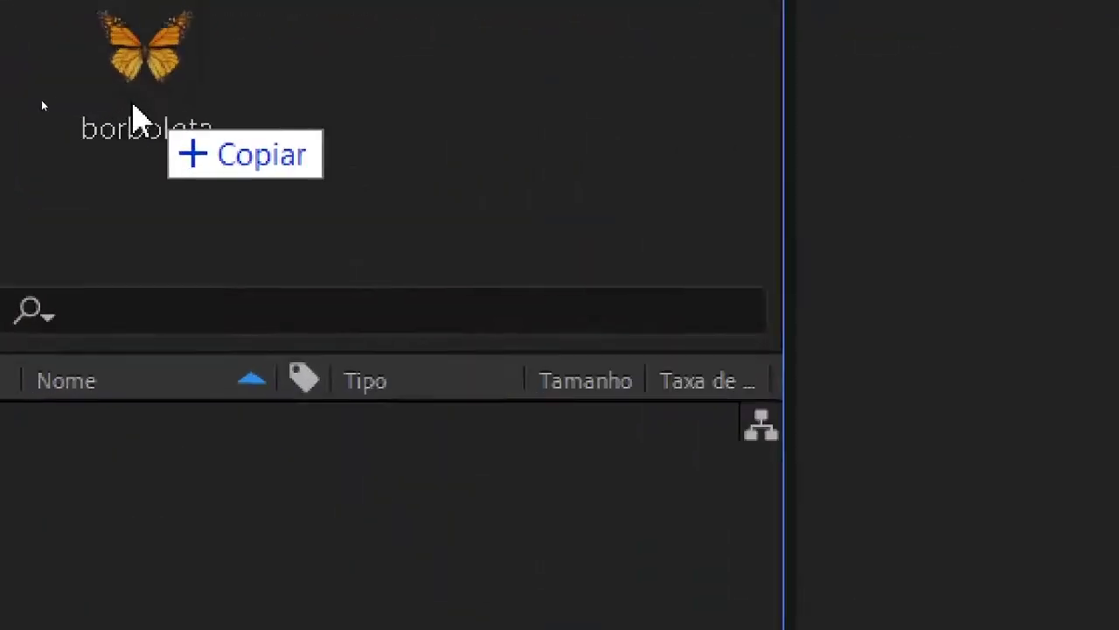
left_click_drag(133, 107, 81, 219)
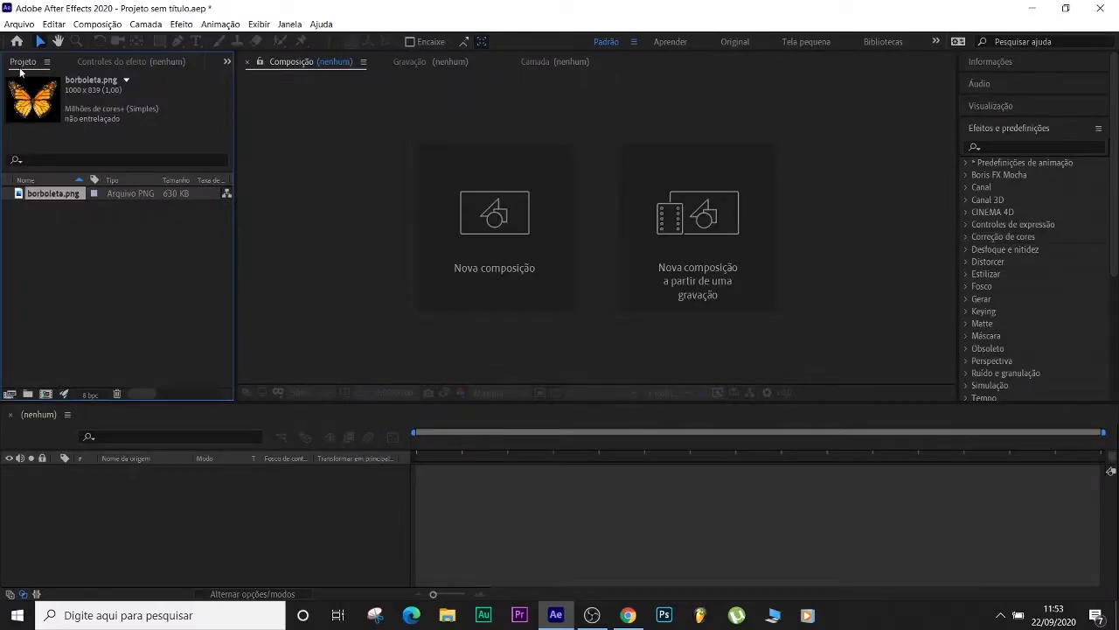
Step: Create a 10-second DVCPRO HD 1080 29,97 composition named Composição 1 and add borboleta.png to its timeline
left_click(514, 223)
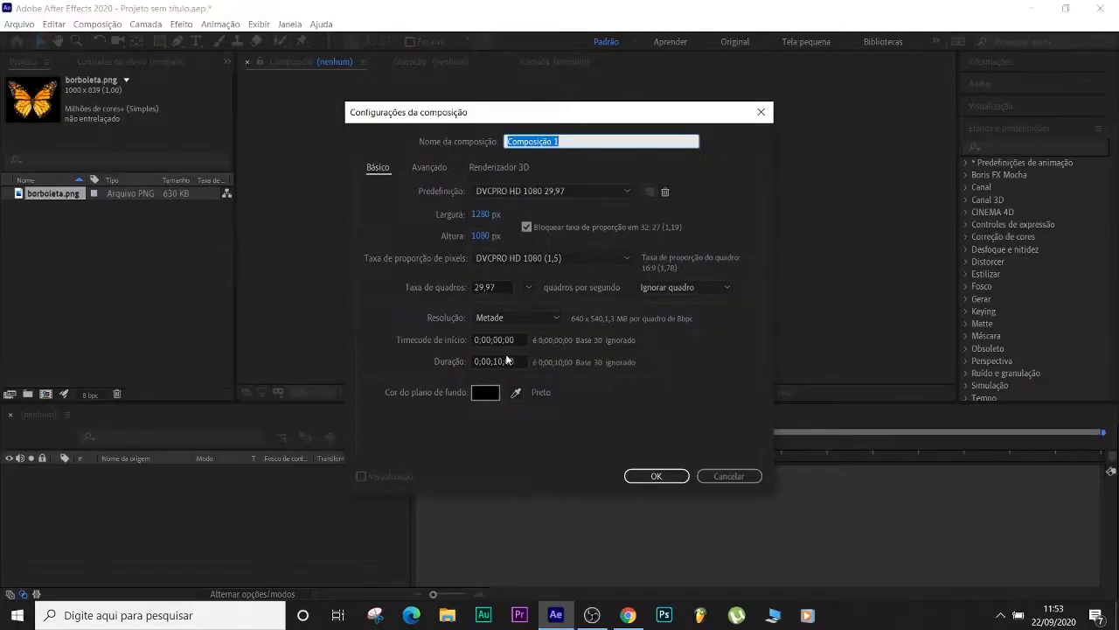
left_click(666, 476)
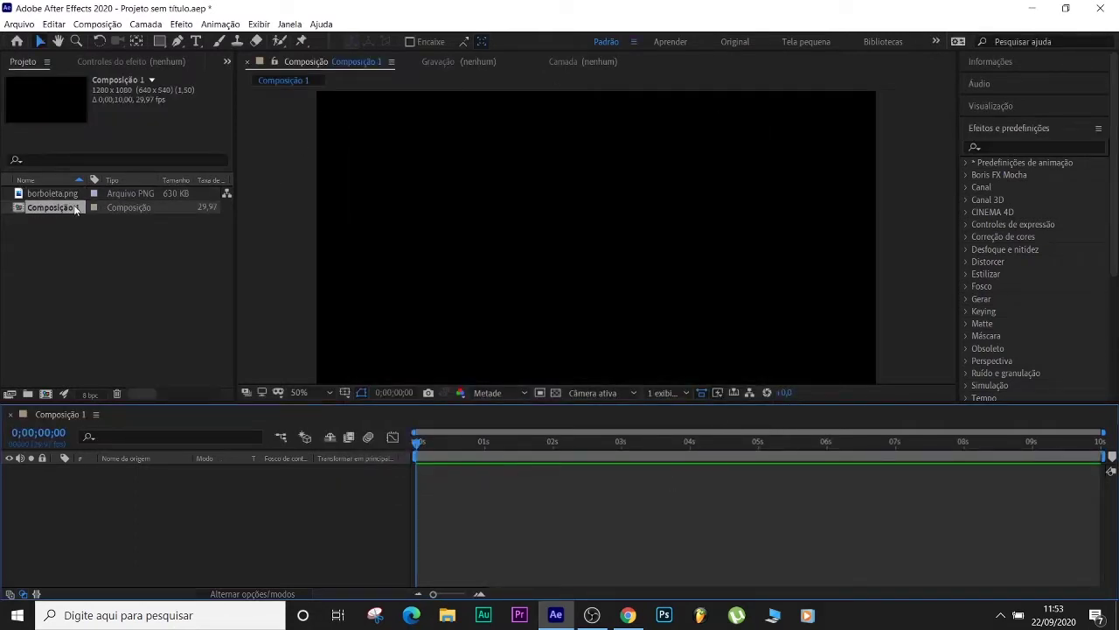
left_click(50, 194)
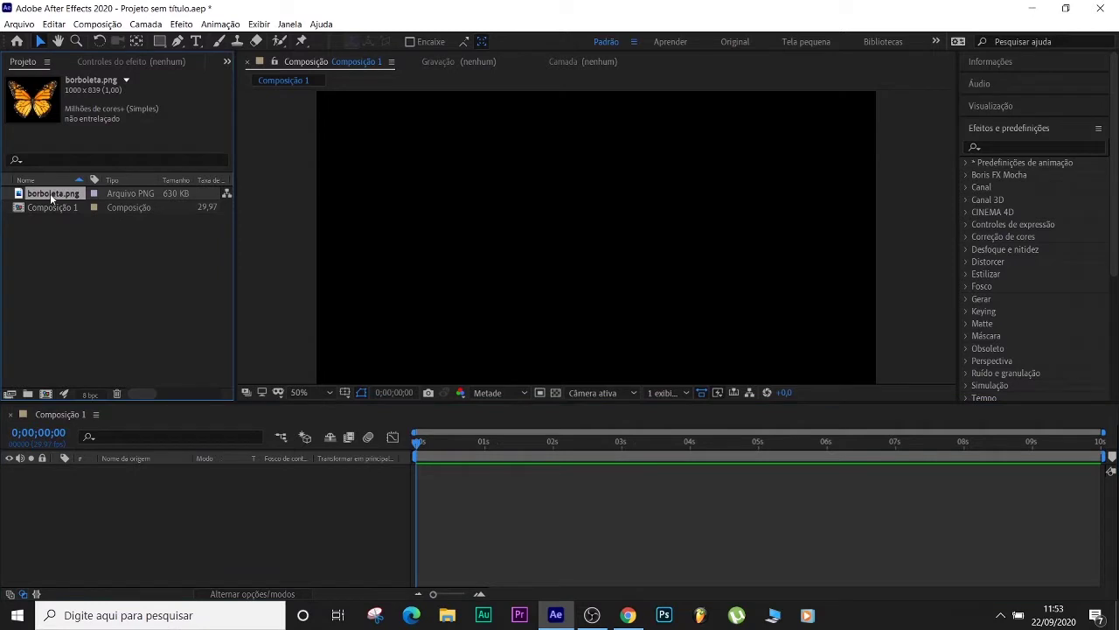
left_click_drag(79, 260, 173, 505)
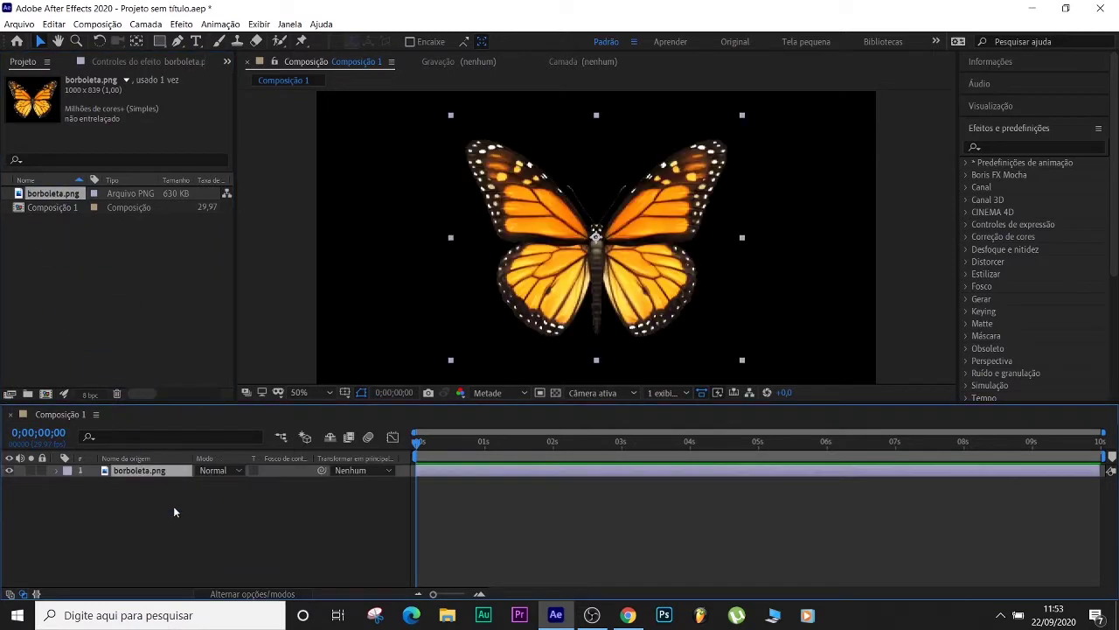
Step: Scale the butterfly layer down proportionally around its centre to roughly 70% of its original size
left_click(626, 267)
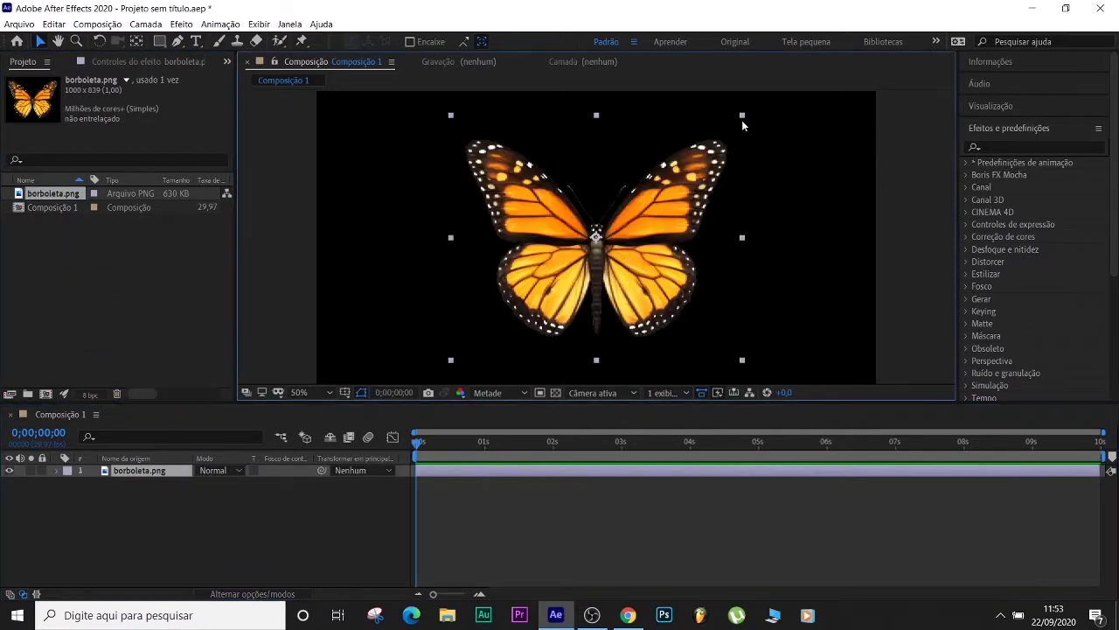
left_click_drag(742, 116, 709, 141)
left_click(596, 471)
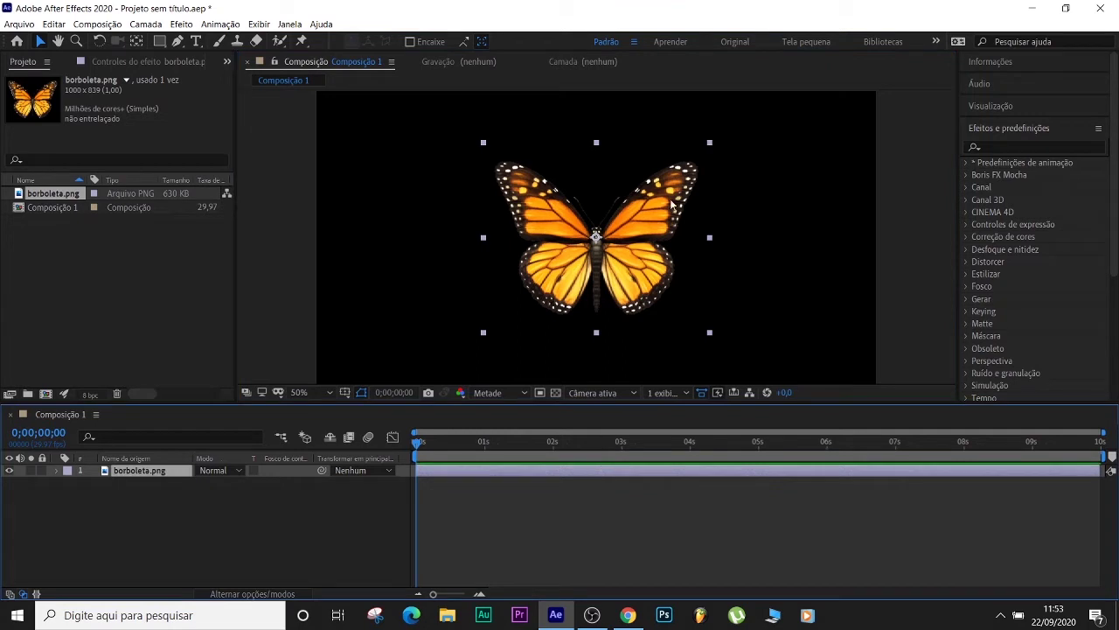
left_click_drag(709, 144, 697, 153)
left_click(645, 511)
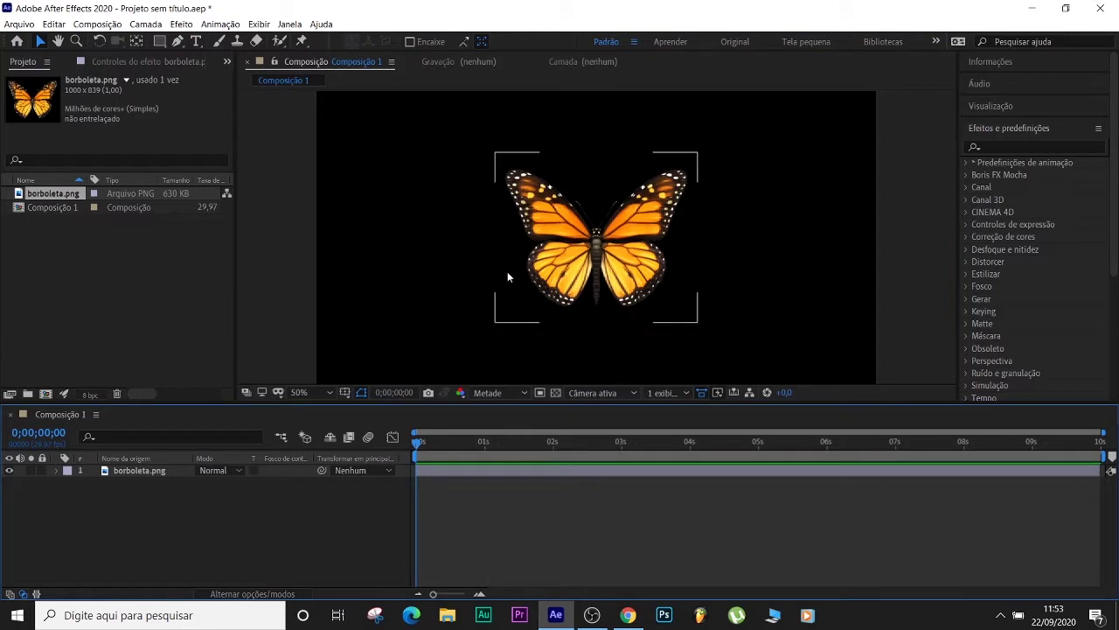
left_click(589, 471)
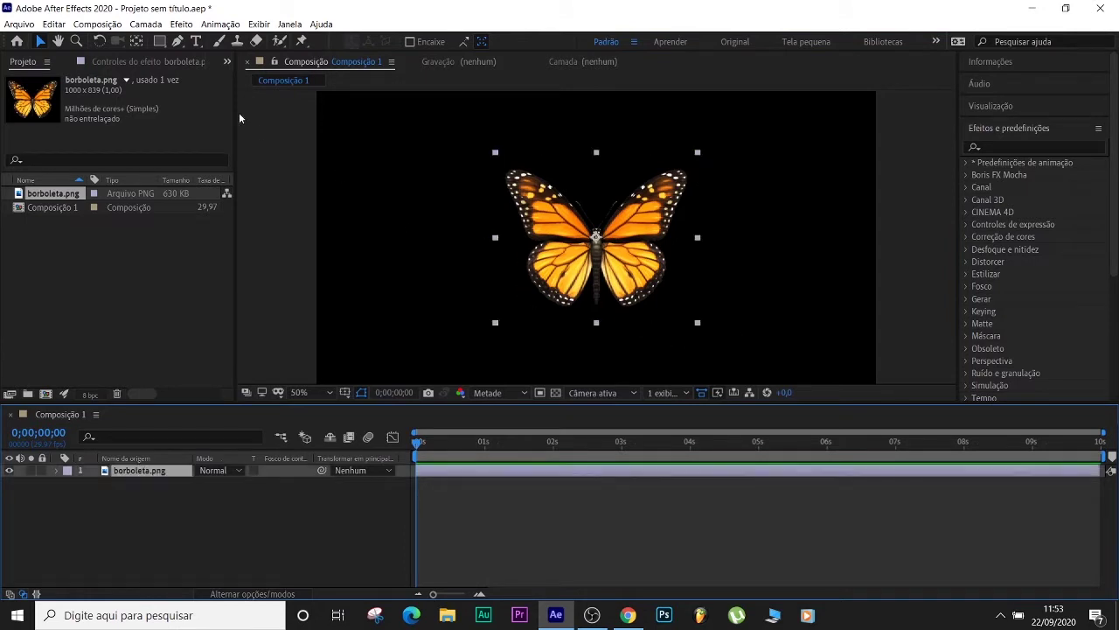
Step: Change the composition's background colour from black to a near-white tone in the composition settings
left_click(146, 24)
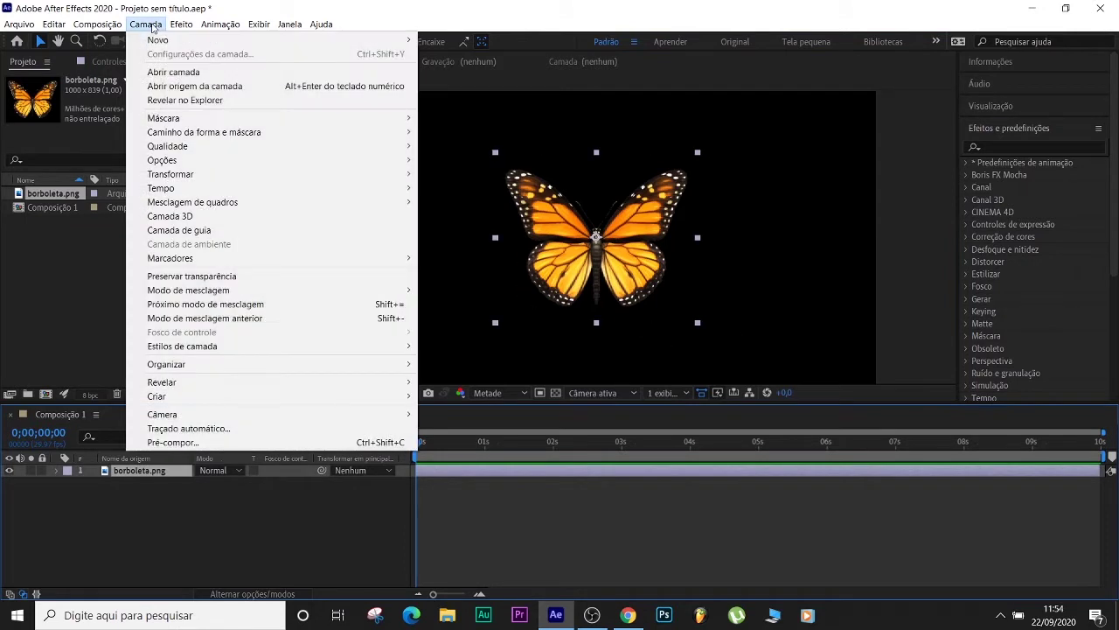
mouse_move(110, 28)
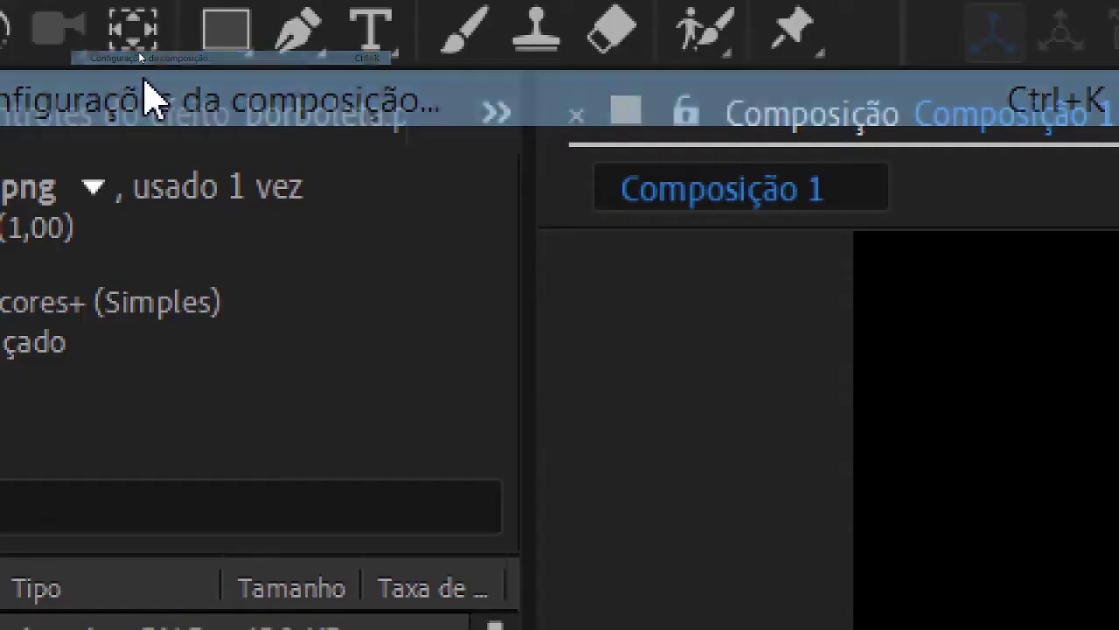
left_click(144, 96)
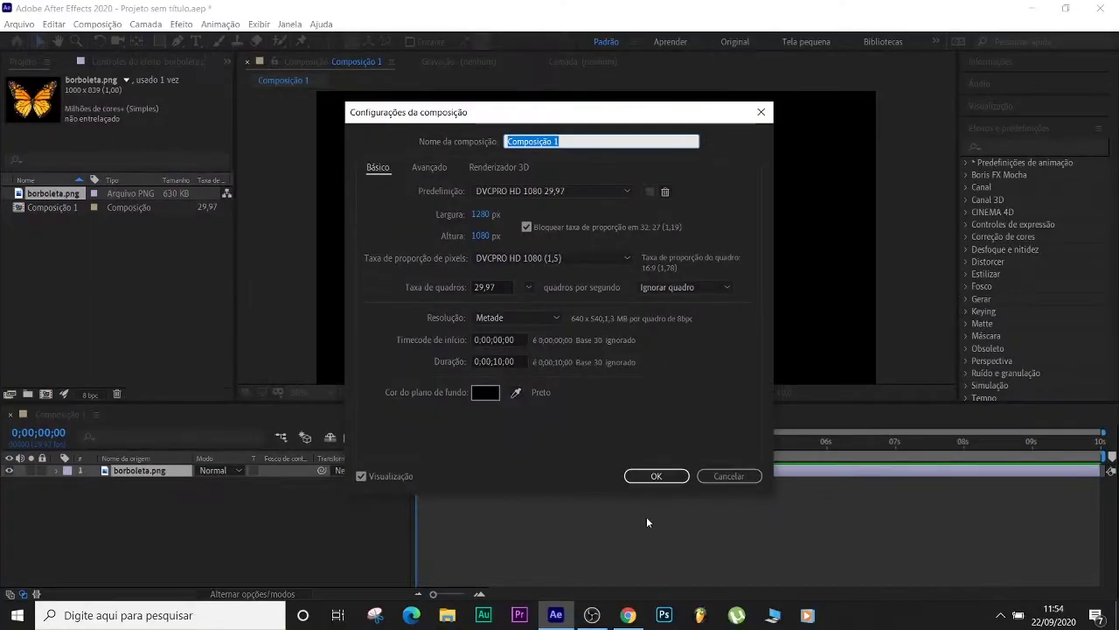
left_click(483, 394)
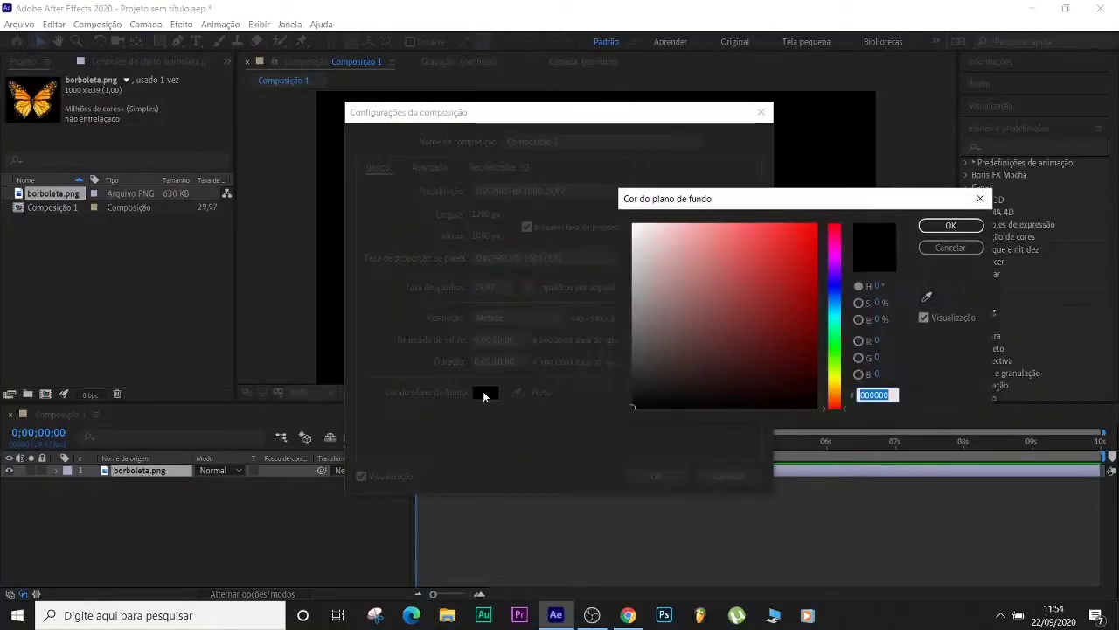
left_click(636, 225)
left_click(929, 225)
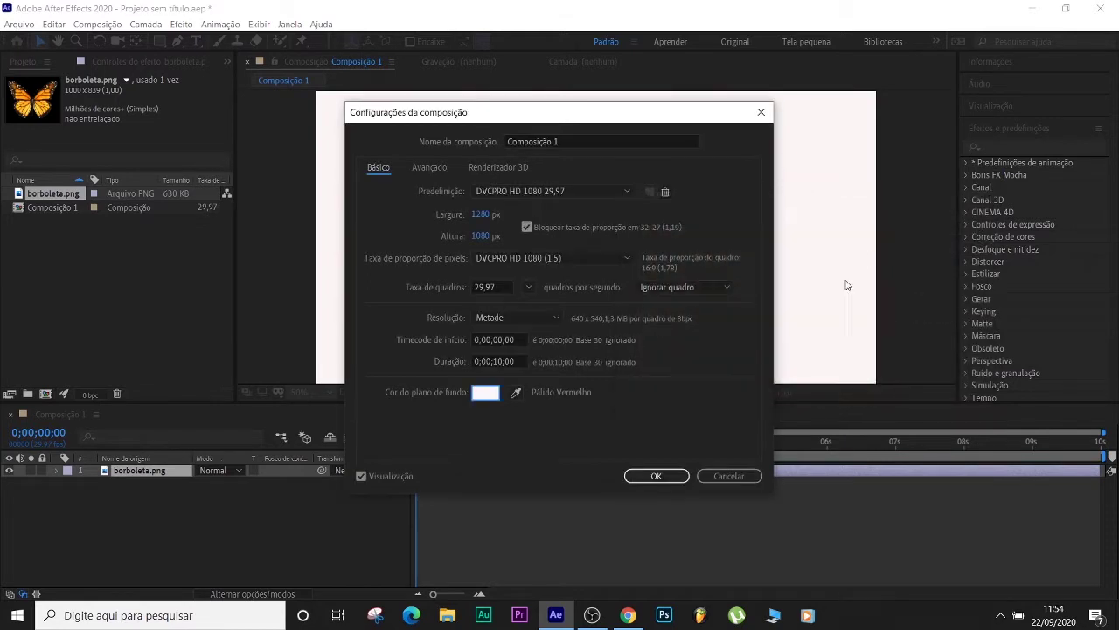
left_click(669, 474)
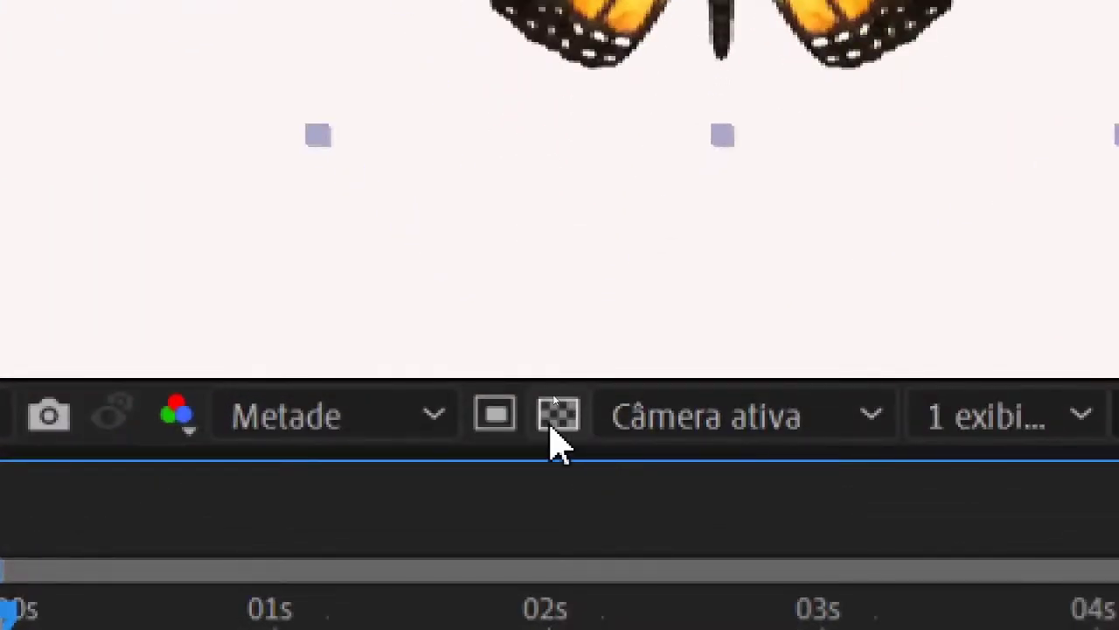
Step: Turn the composition viewer's transparency grid on and back off
left_click(556, 416)
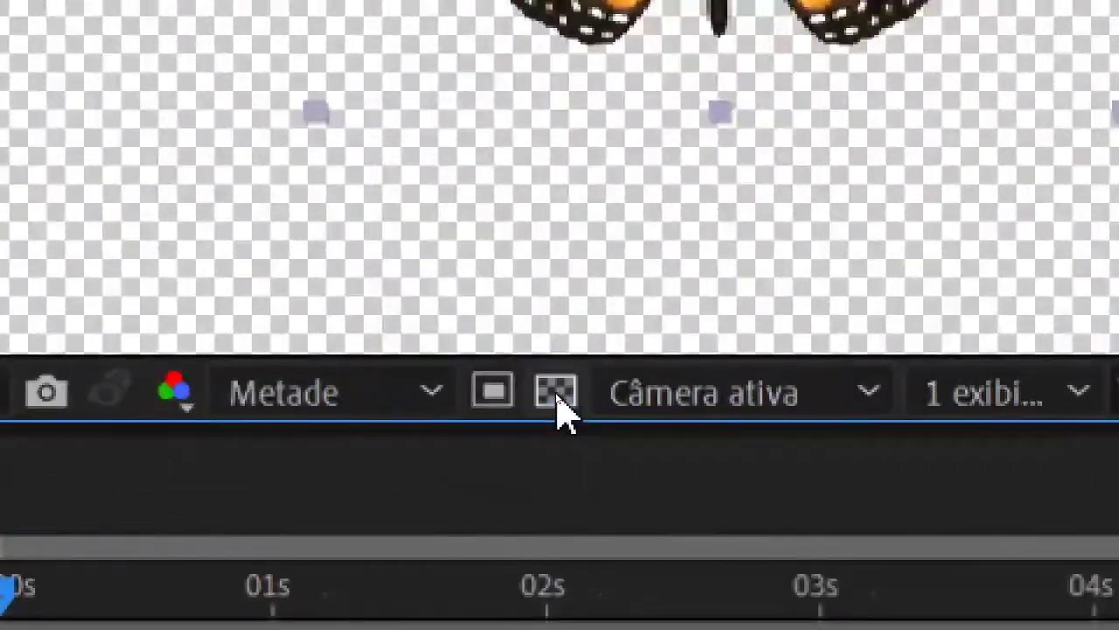
left_click(555, 394)
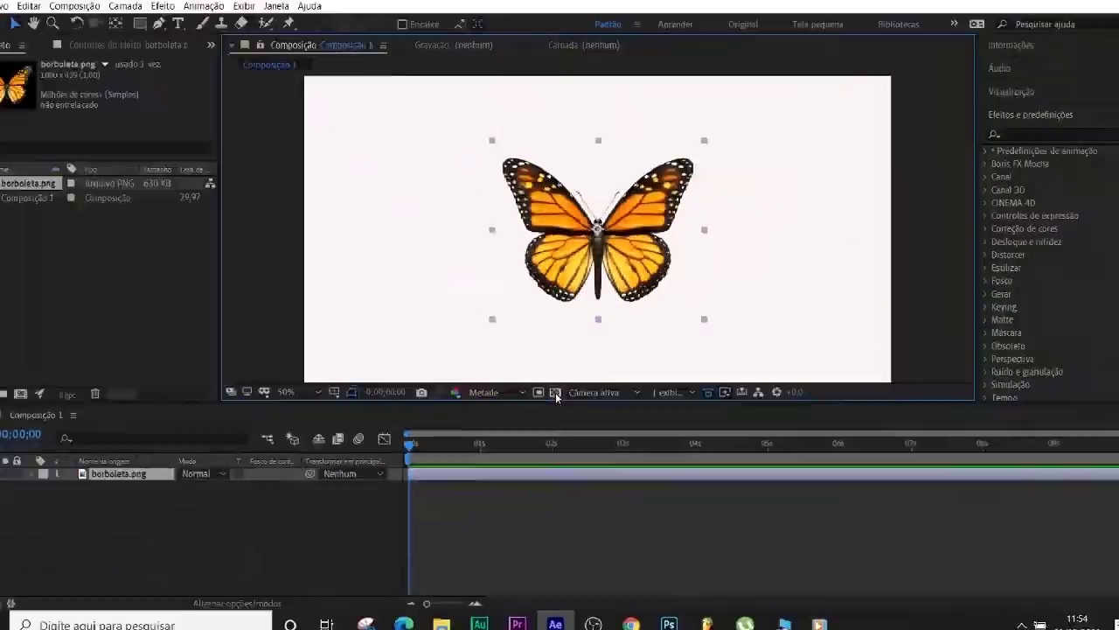
Step: Duplicate the borboleta.png layer twice to have three stacked copies in the timeline
left_click(614, 472)
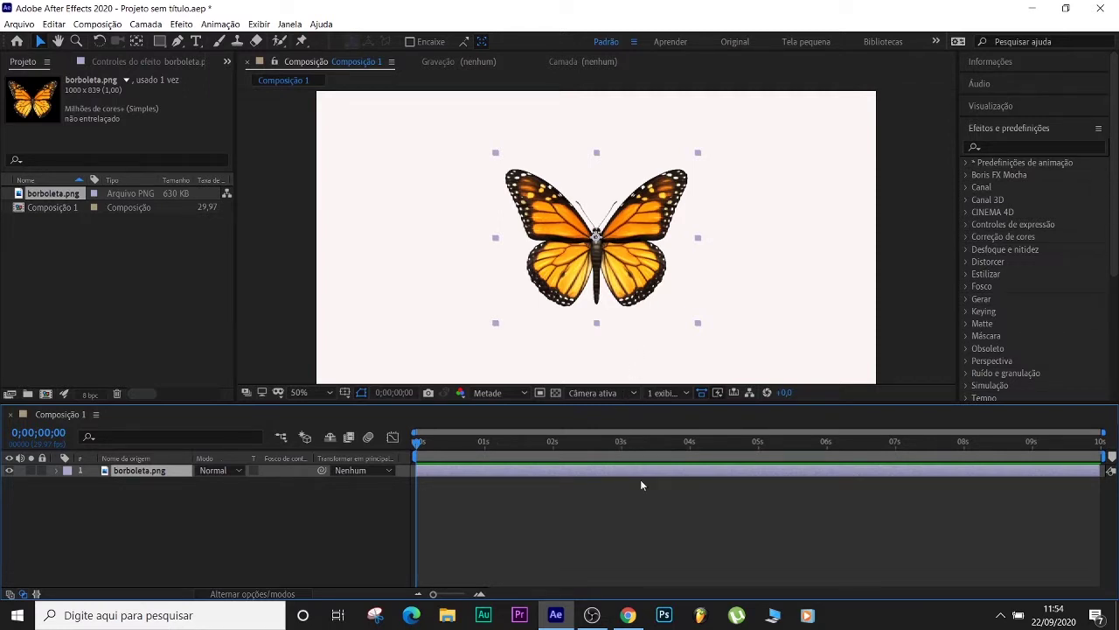
key("ctrl+d")
key("ctrl+d")
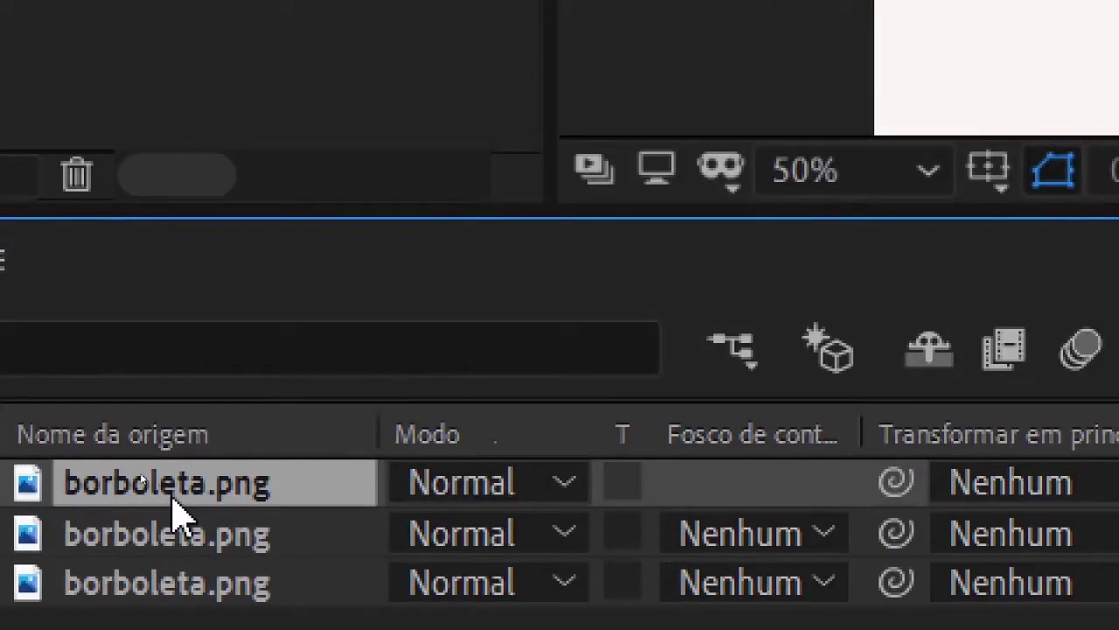
Step: Rename the topmost borboleta.png layer as "asa esquerda"
key("Return")
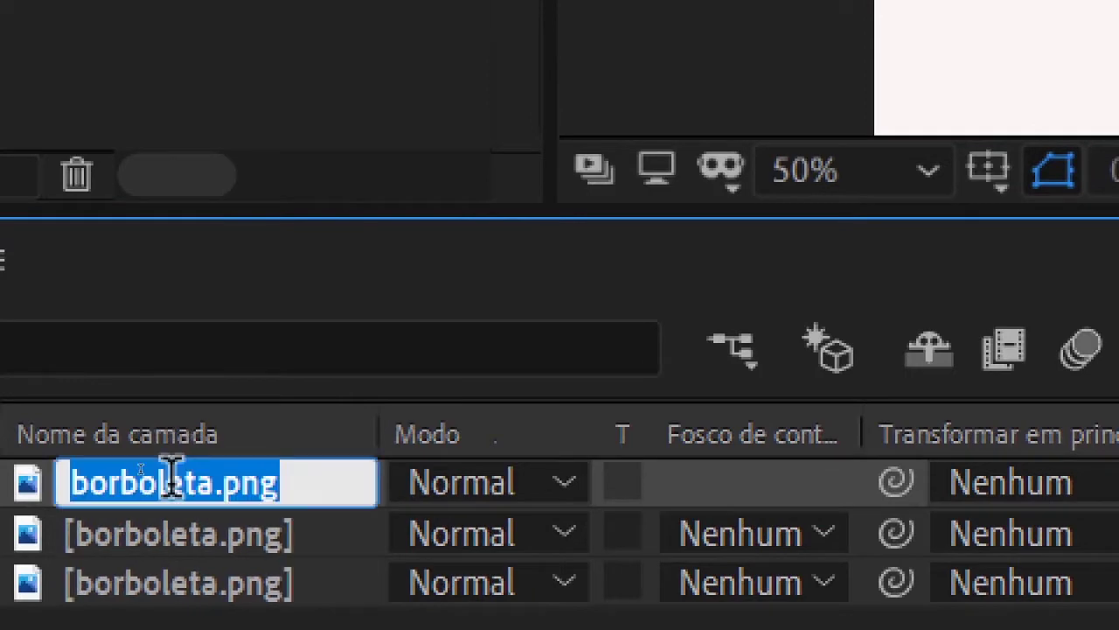
left_click(301, 485)
key("ctrl+a")
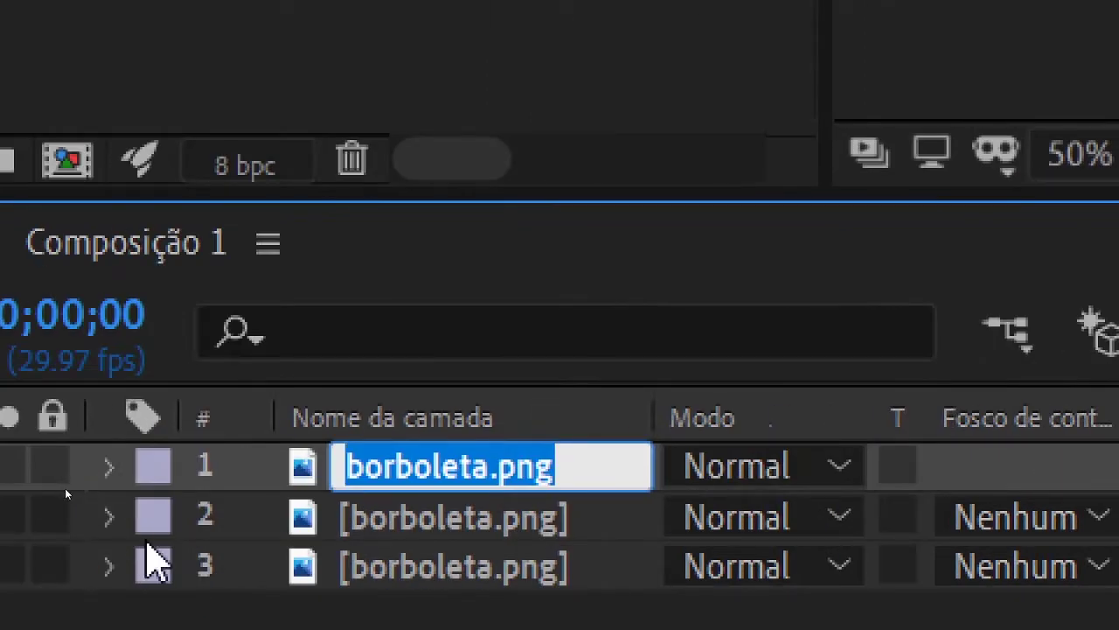
key("BackSpace")
type("asa esq")
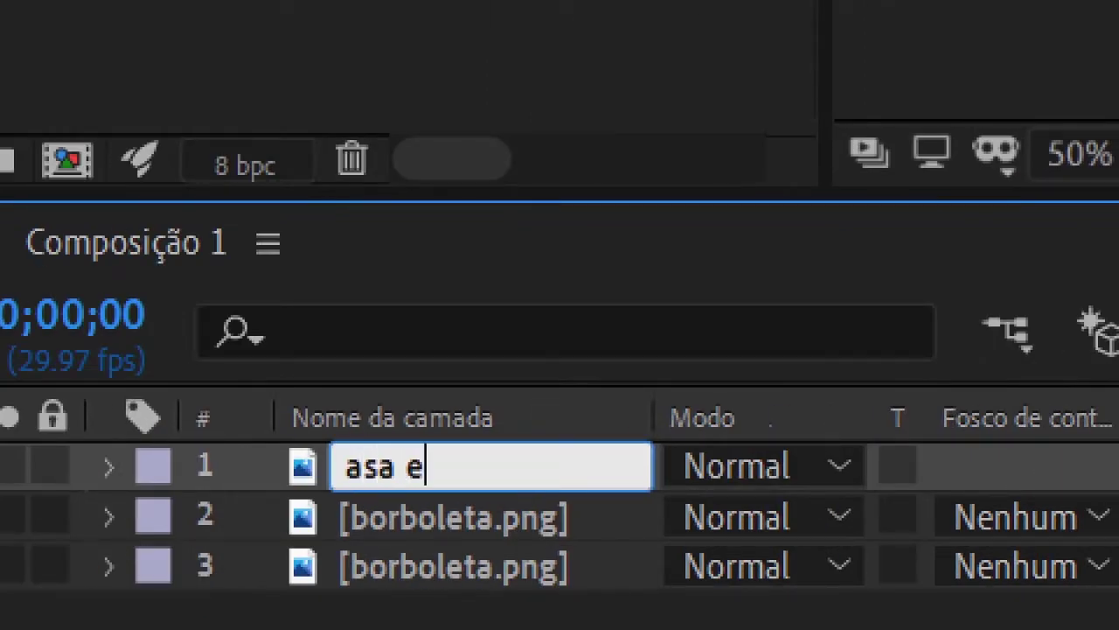
type("uerda")
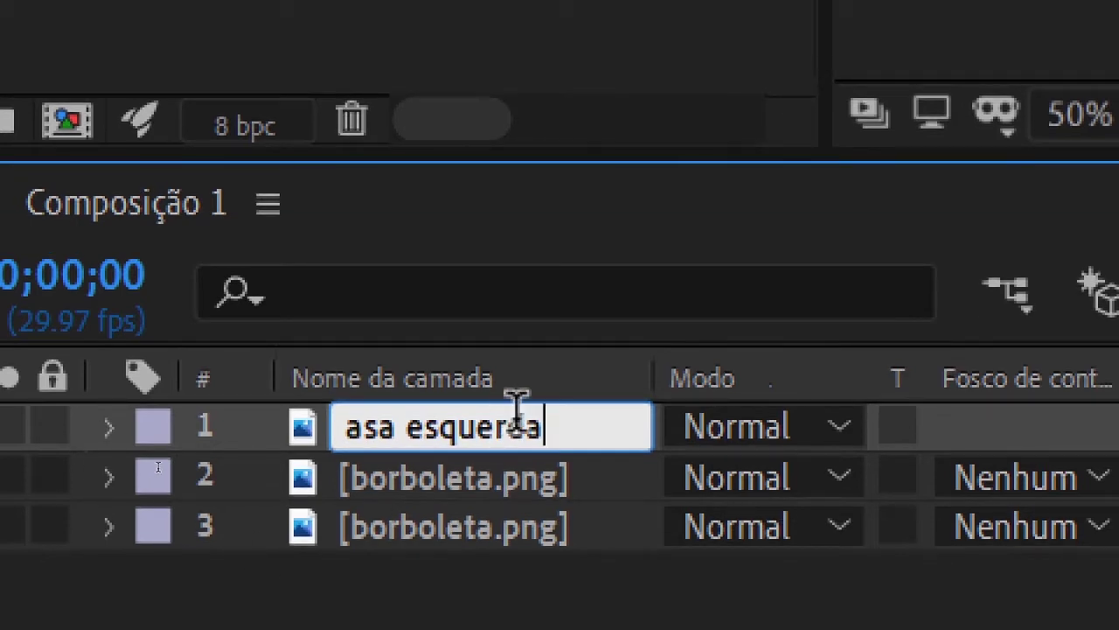
Step: Rename the second borboleta.png layer as "asa direita"
left_click(537, 496)
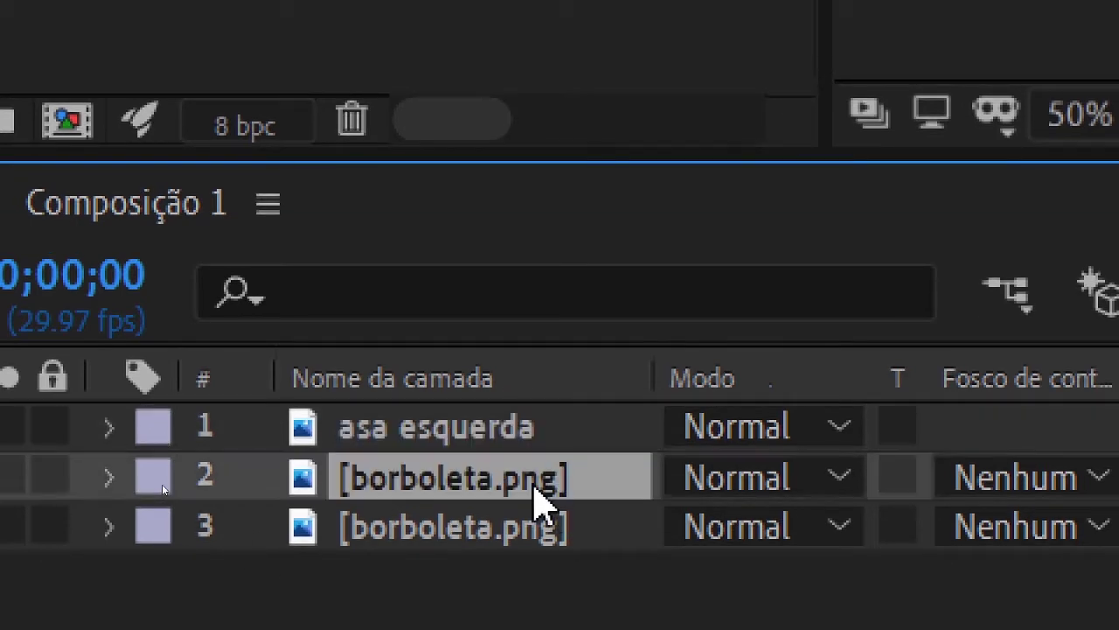
key("Return")
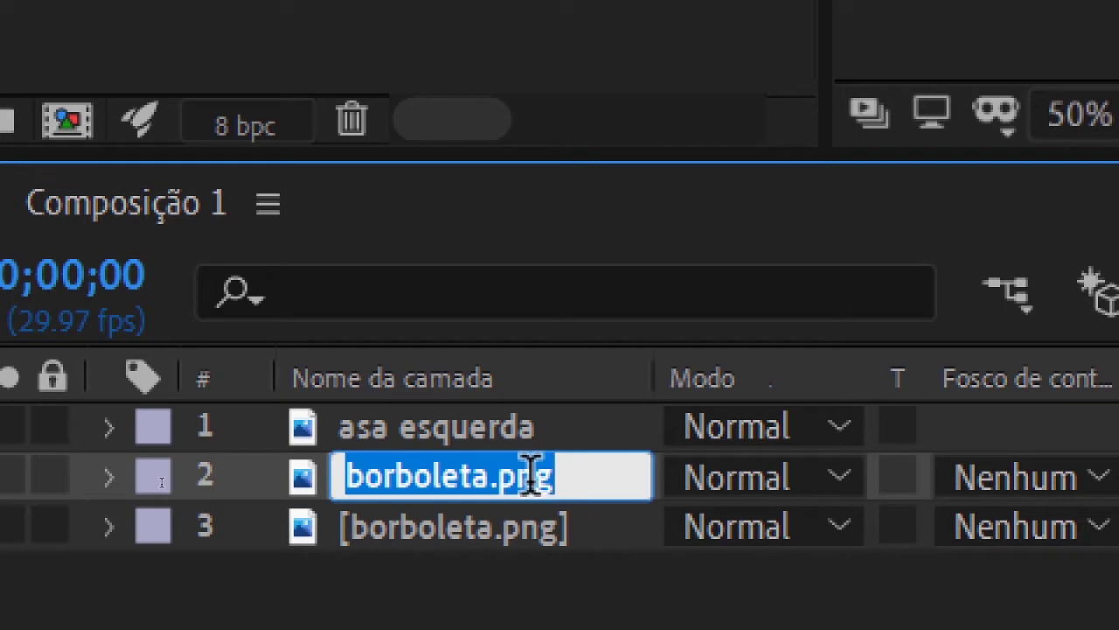
type("asas")
key("BackSpace")
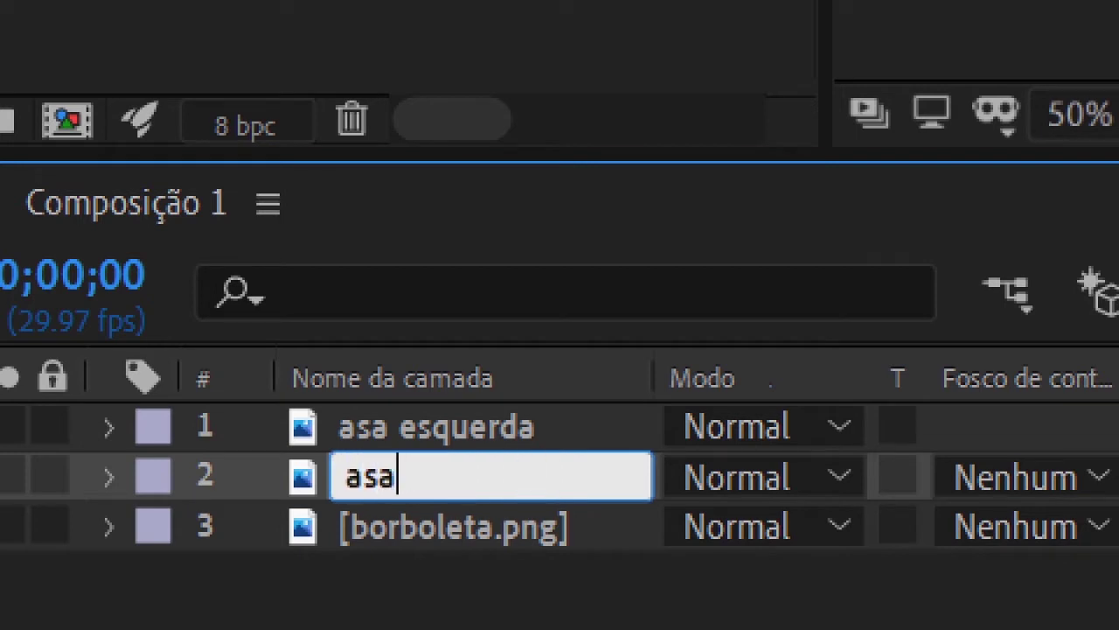
type("direita")
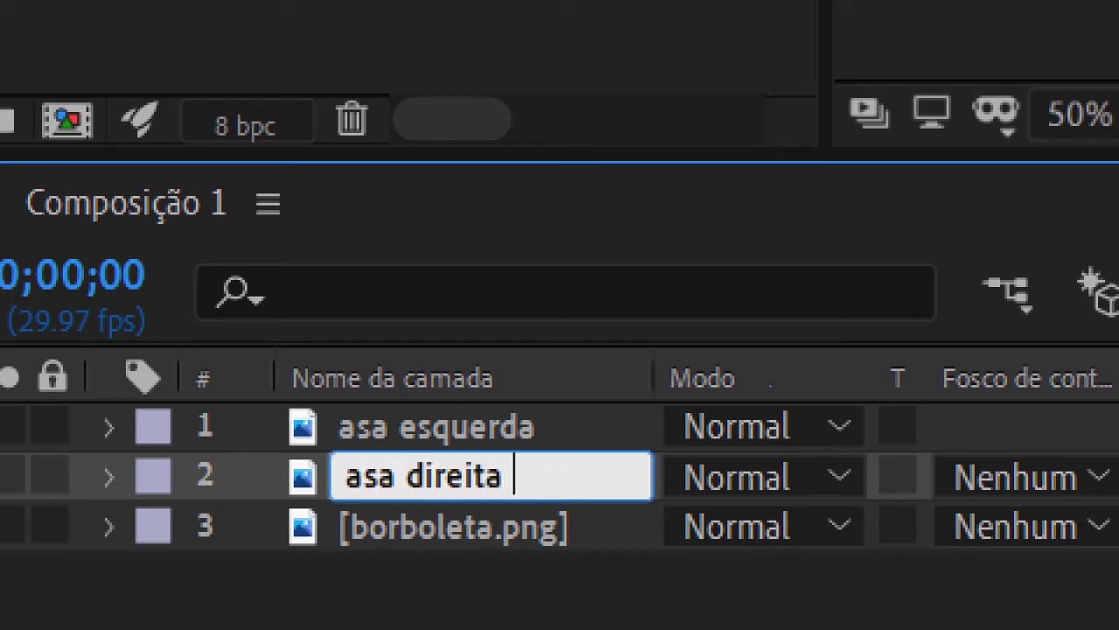
key("Return")
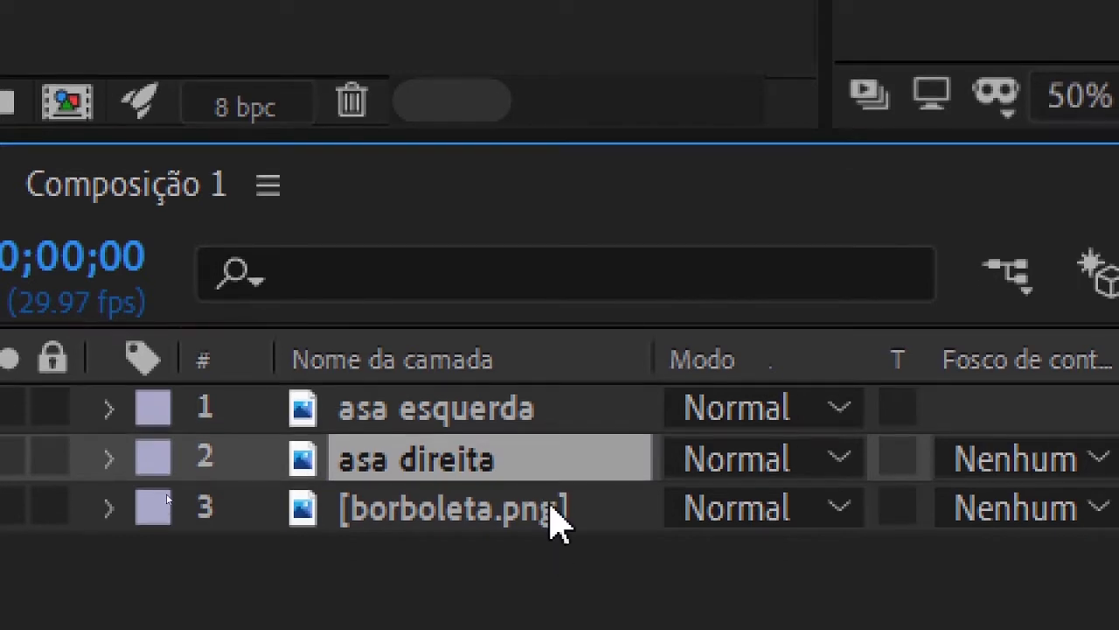
Step: Rename the third layer, borboleta.png, as "corpo"
left_click(557, 528)
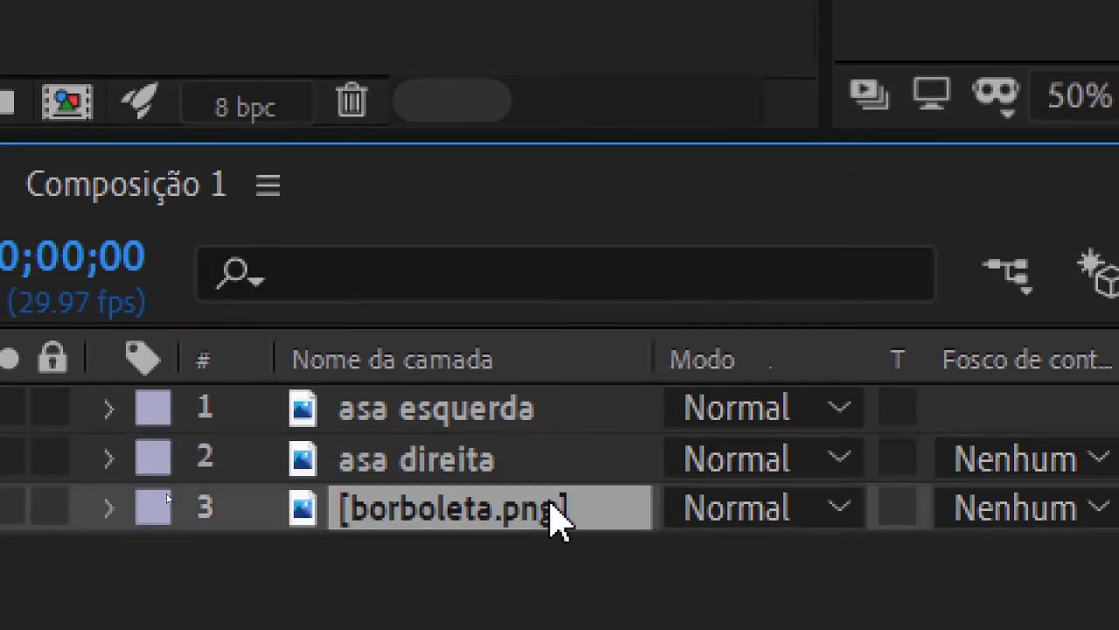
key("Delete")
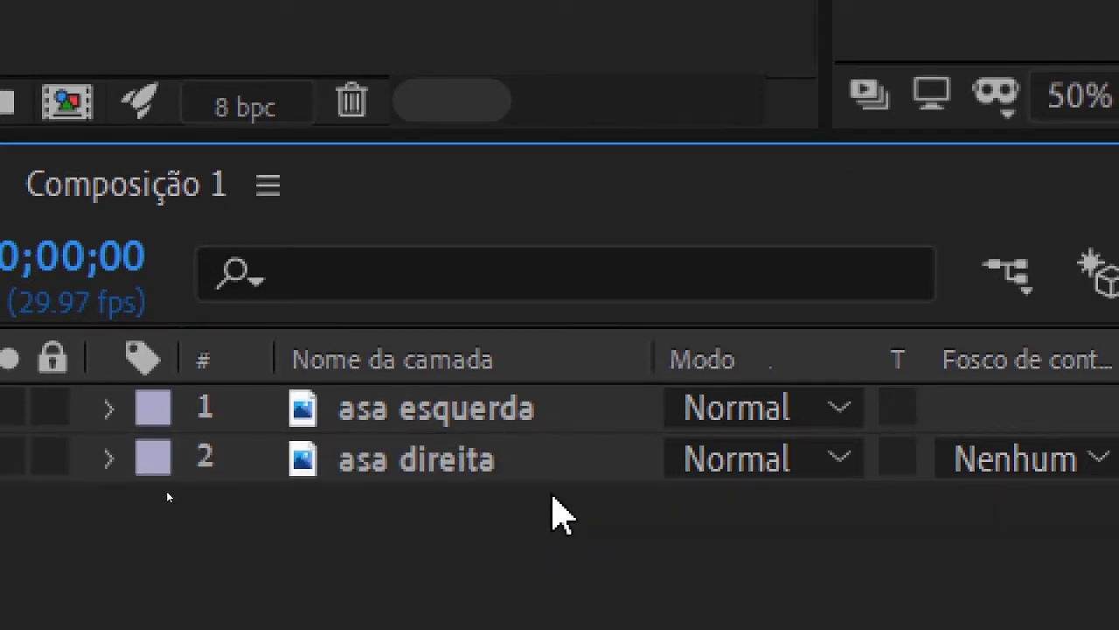
key("ctrl+z")
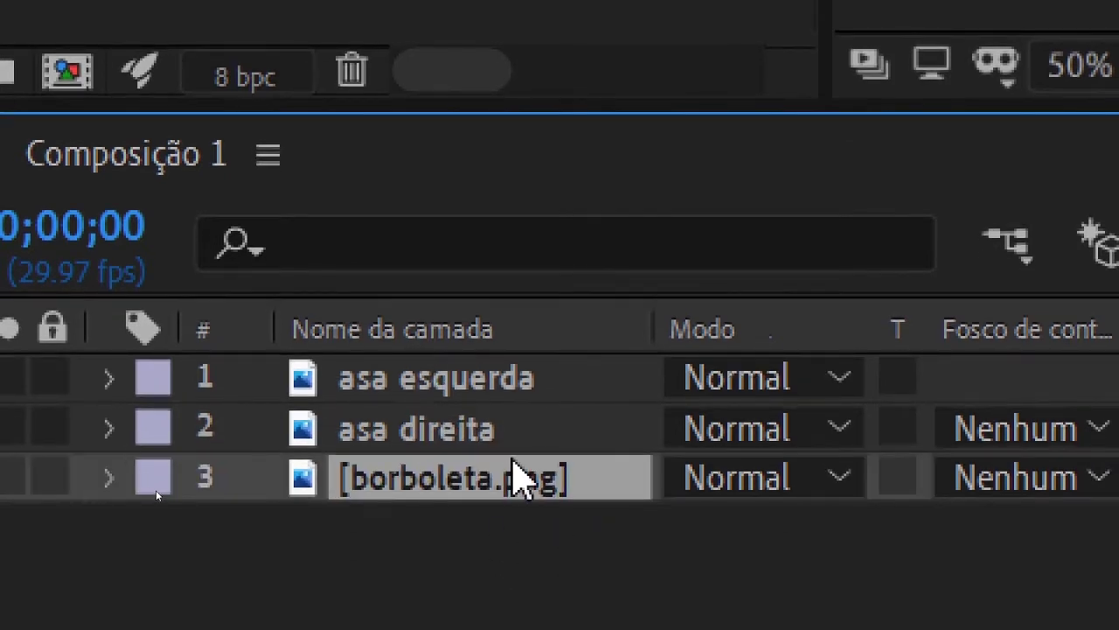
key("Return")
key("BackSpace")
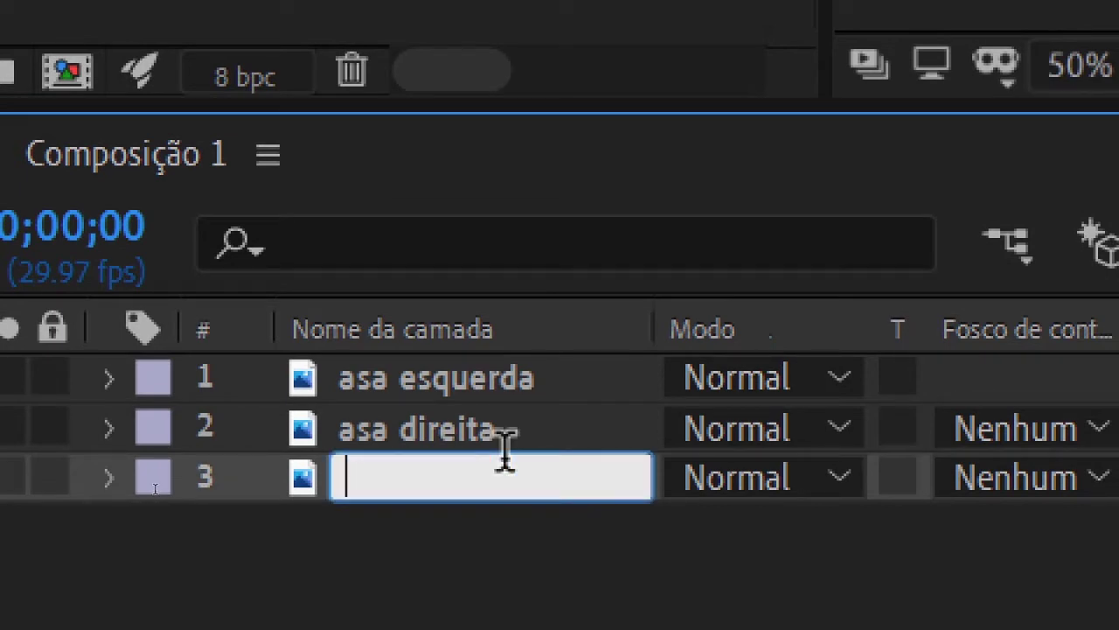
type("a")
key("BackSpace")
type("corpo")
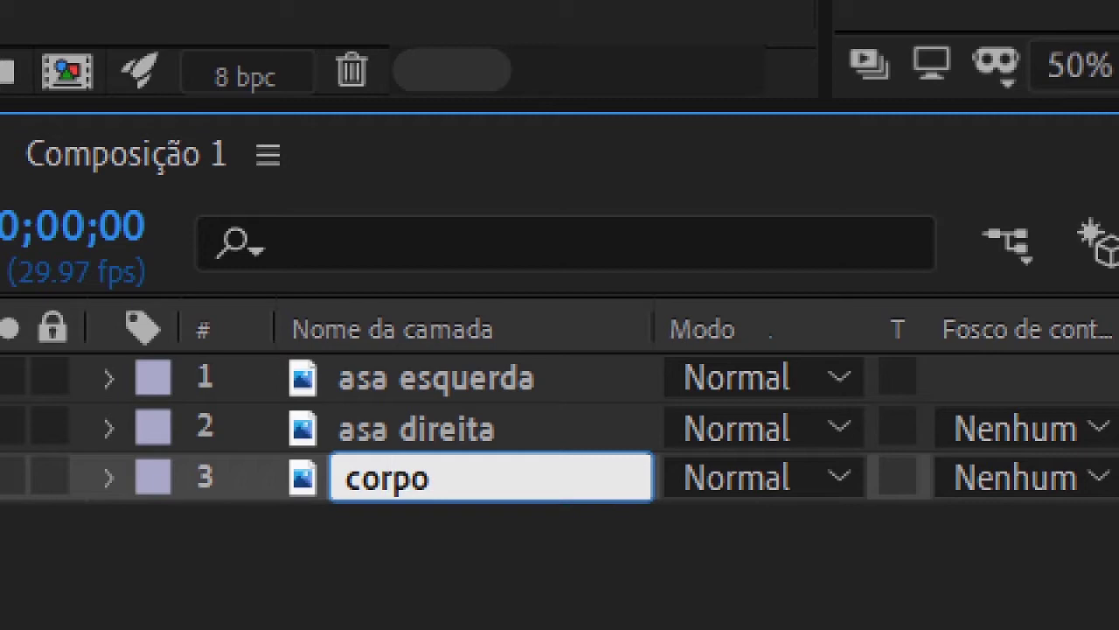
key("Return")
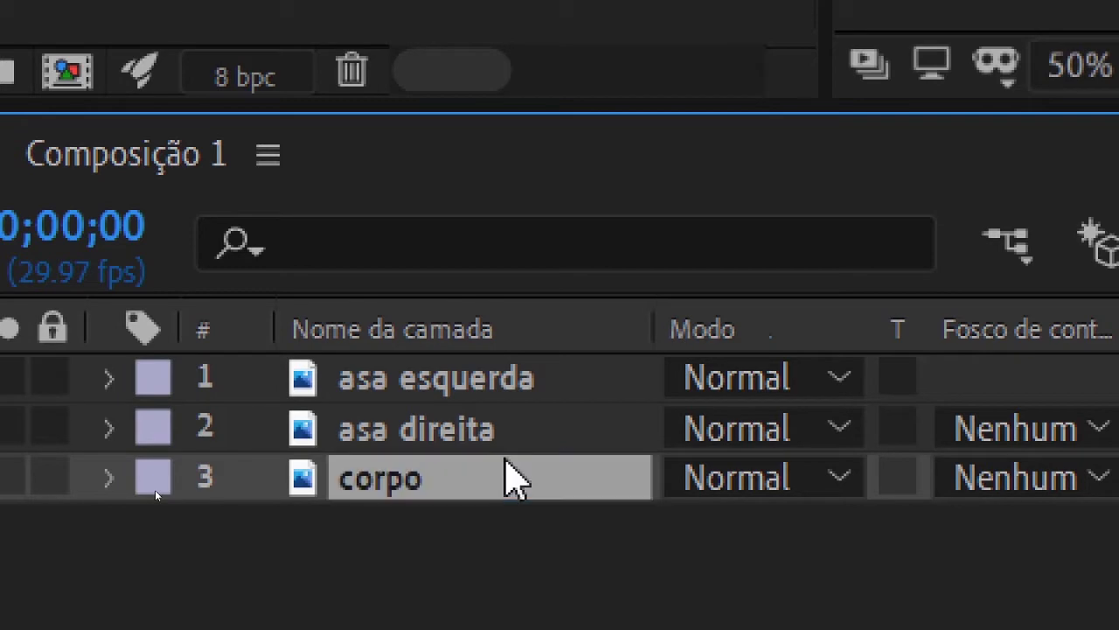
left_click(662, 482)
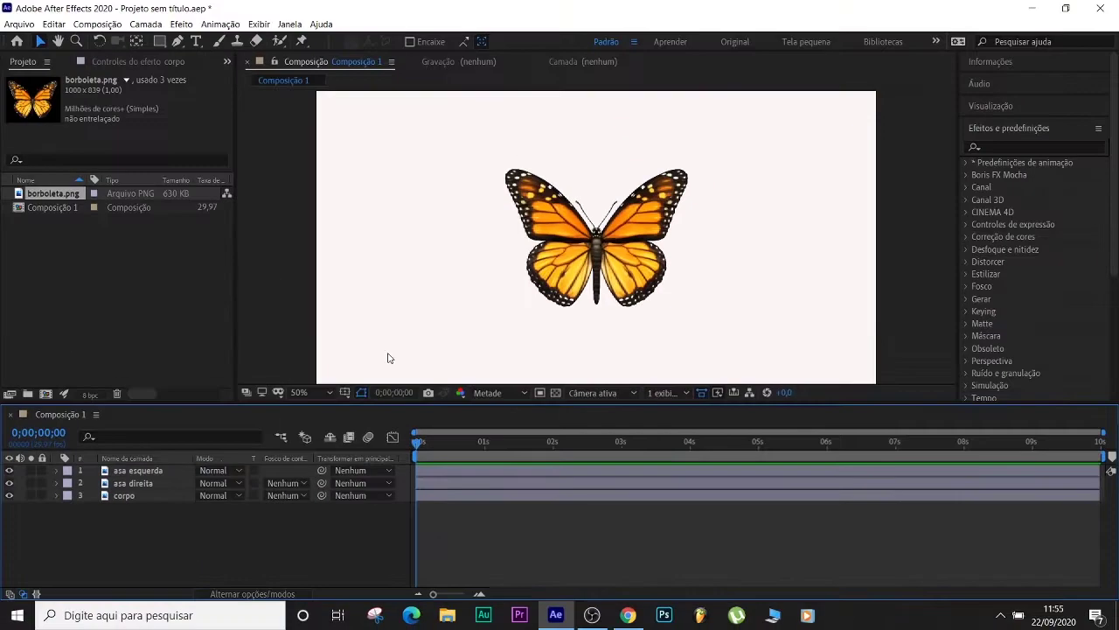
left_click(454, 473)
left_click_drag(564, 296, 474, 291)
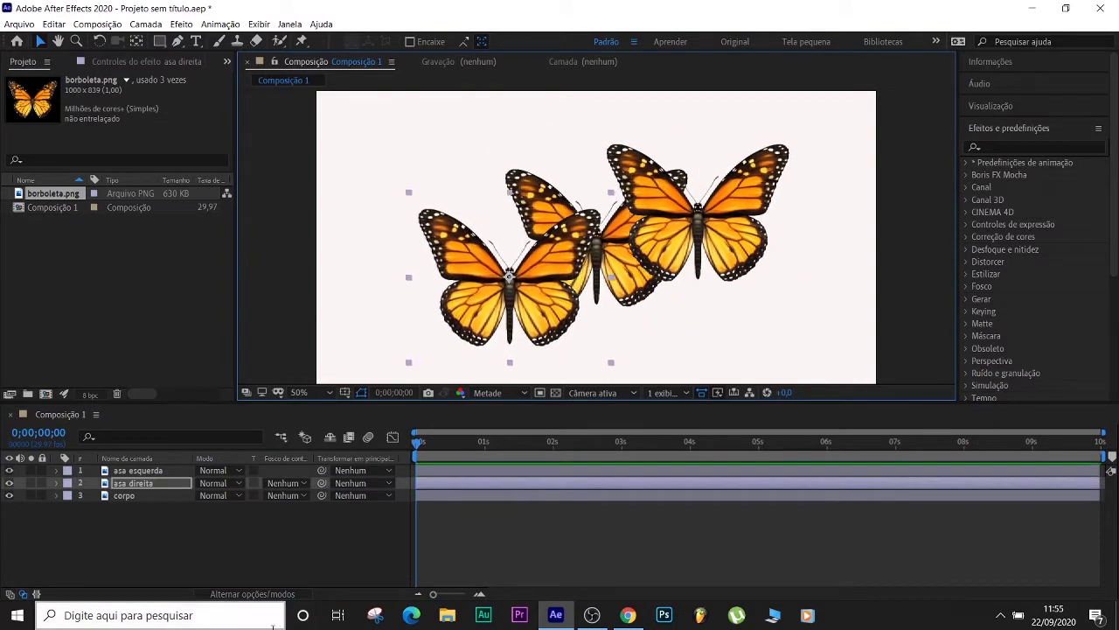
key("ctrl+z")
key("ctrl+z")
key("ctrl+z")
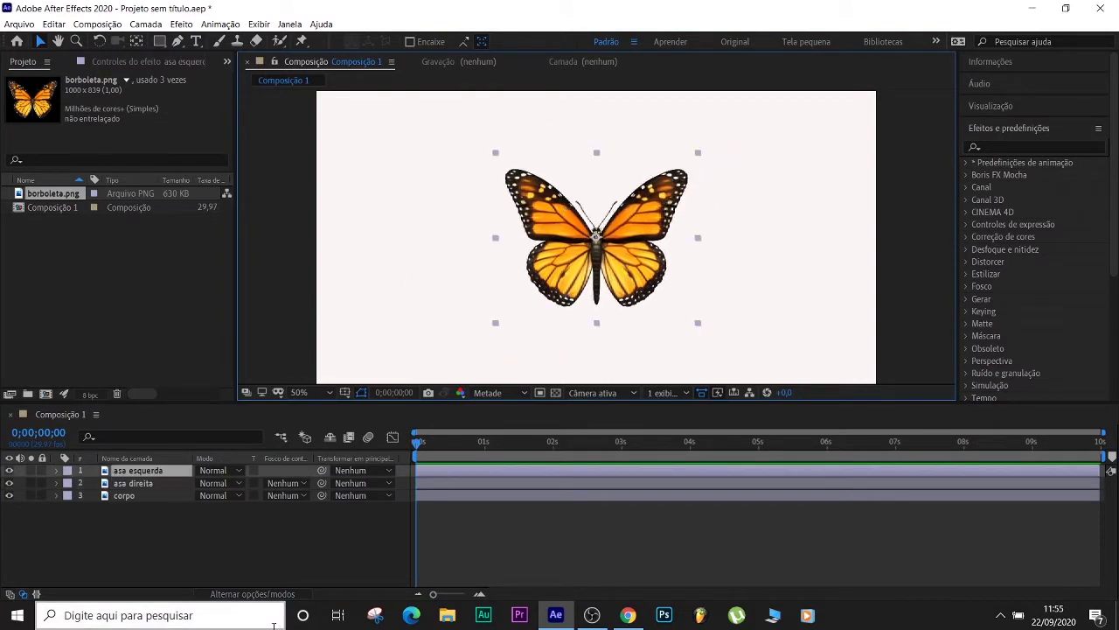
Step: Start a Pen tool mask on the asa esquerda layer, tracing from the head down along the body's left edge and under the lower wing
left_click(460, 471)
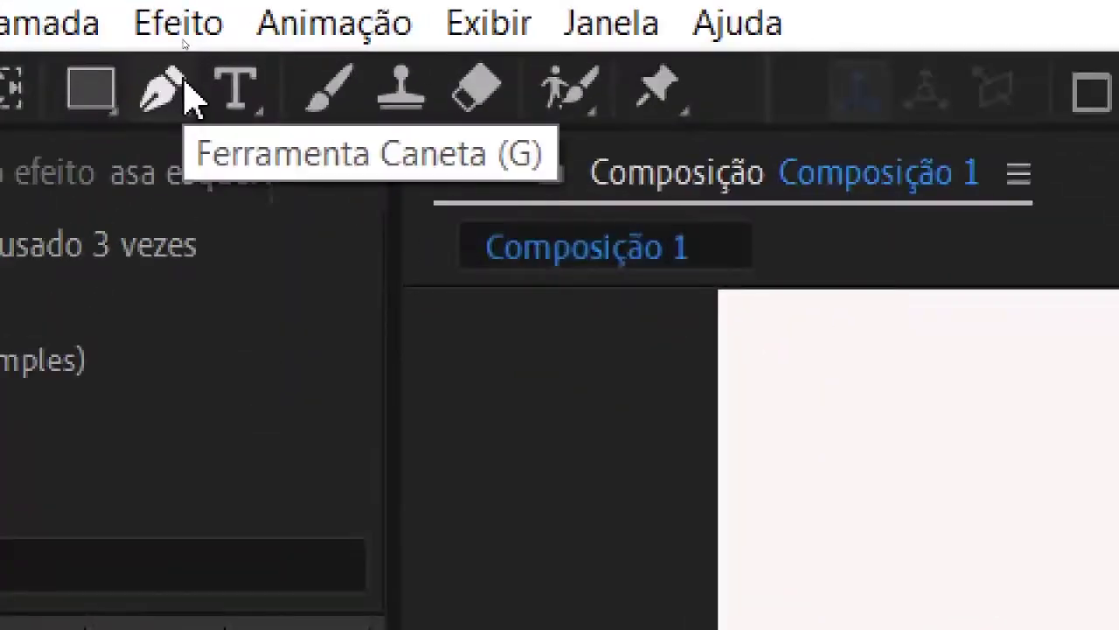
left_click(182, 42)
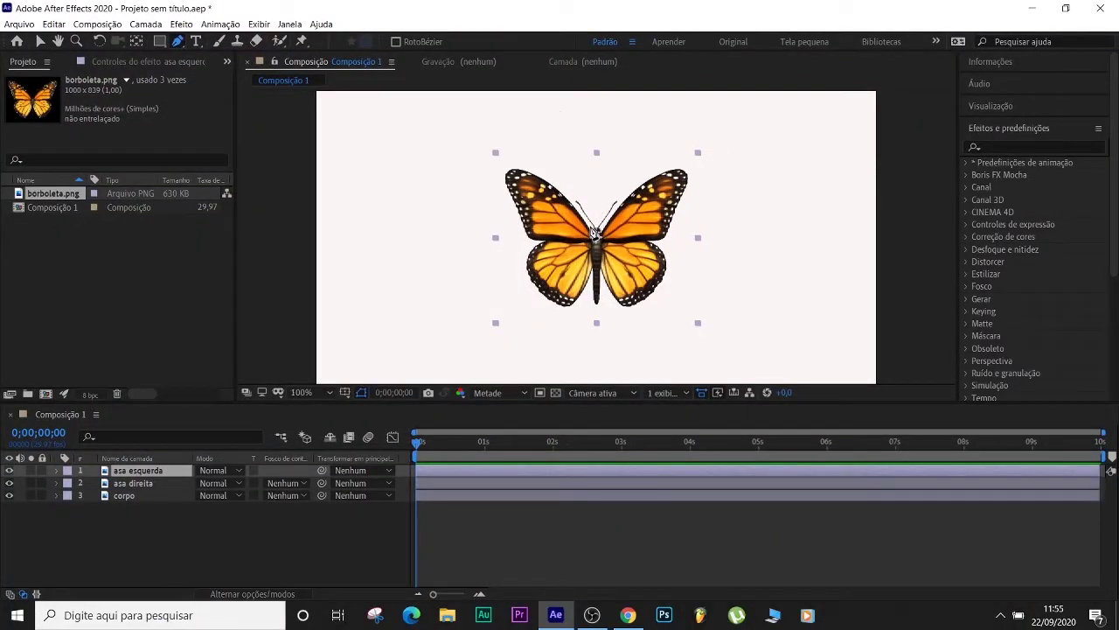
scroll(593, 232, "up", 3)
scroll(593, 232, "down", 2)
scroll(593, 233, "up", 2)
scroll(593, 232, "down", 1)
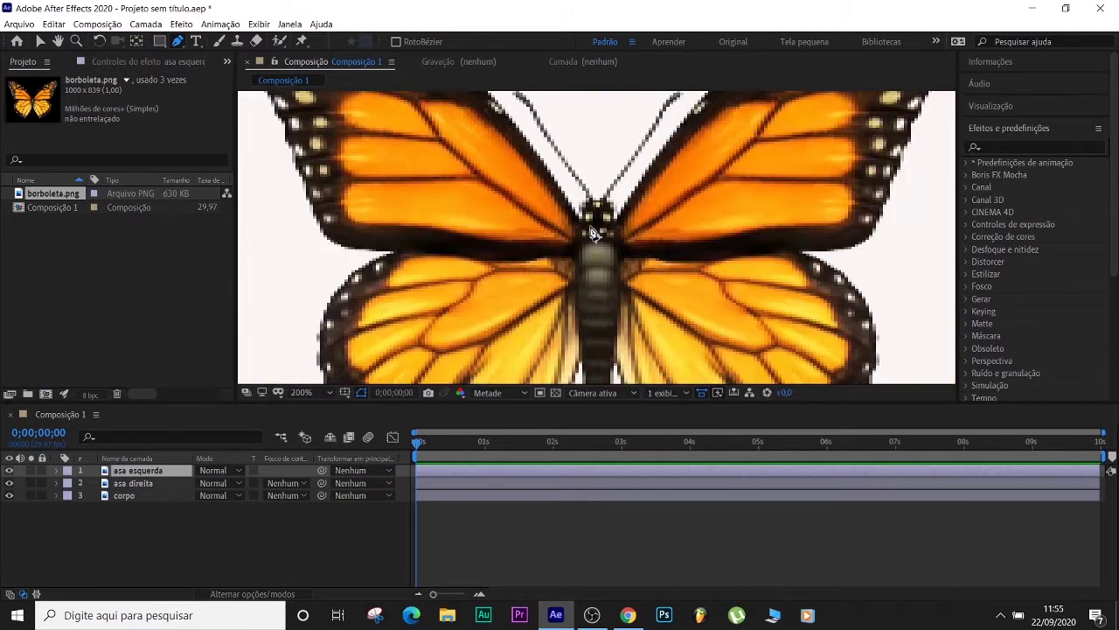
scroll(593, 233, "down", 1)
scroll(593, 232, "up", 1)
scroll(593, 232, "down", 1)
scroll(593, 233, "up", 2)
scroll(593, 232, "down", 1)
scroll(593, 233, "down", 1)
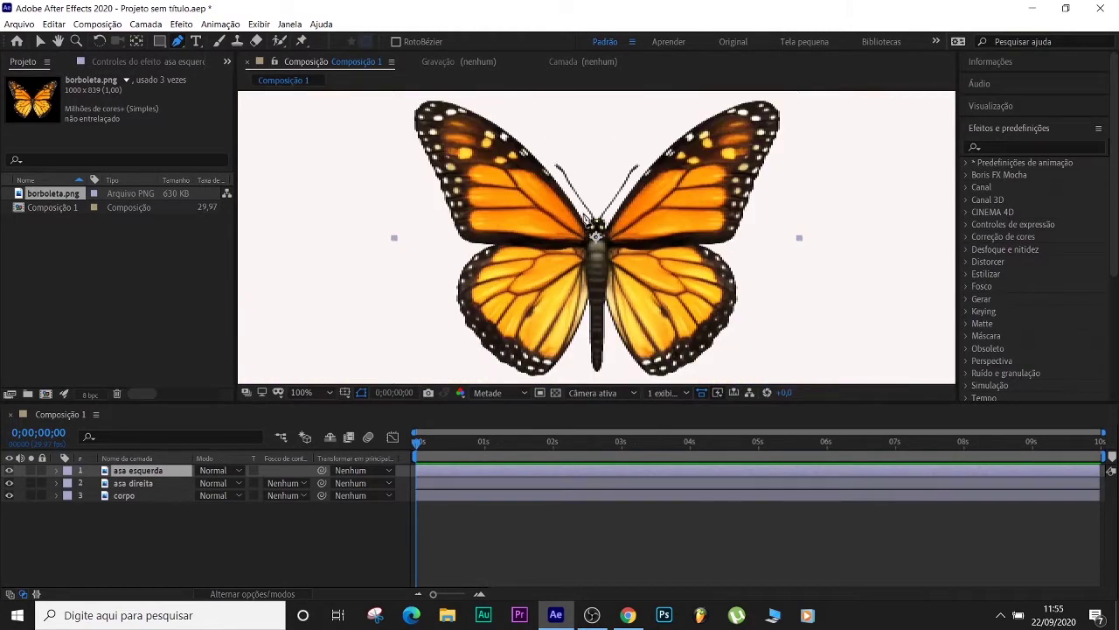
left_click(586, 218)
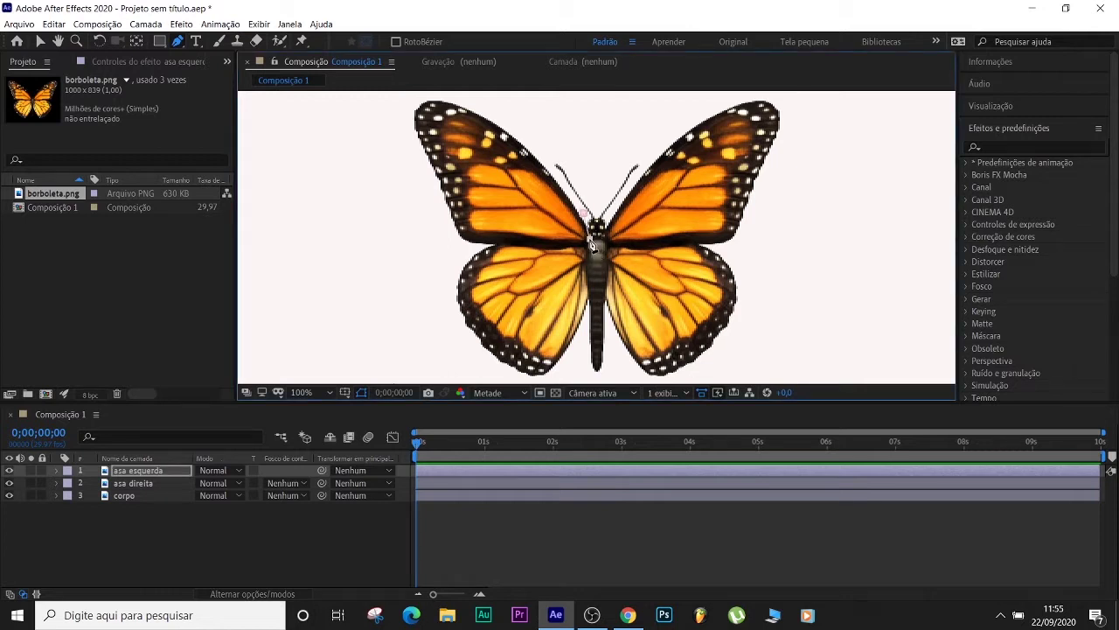
left_click(589, 239)
left_click(586, 259)
left_click(586, 275)
left_click(590, 309)
left_click(587, 336)
left_click(577, 365)
left_click(557, 378)
left_click(489, 374)
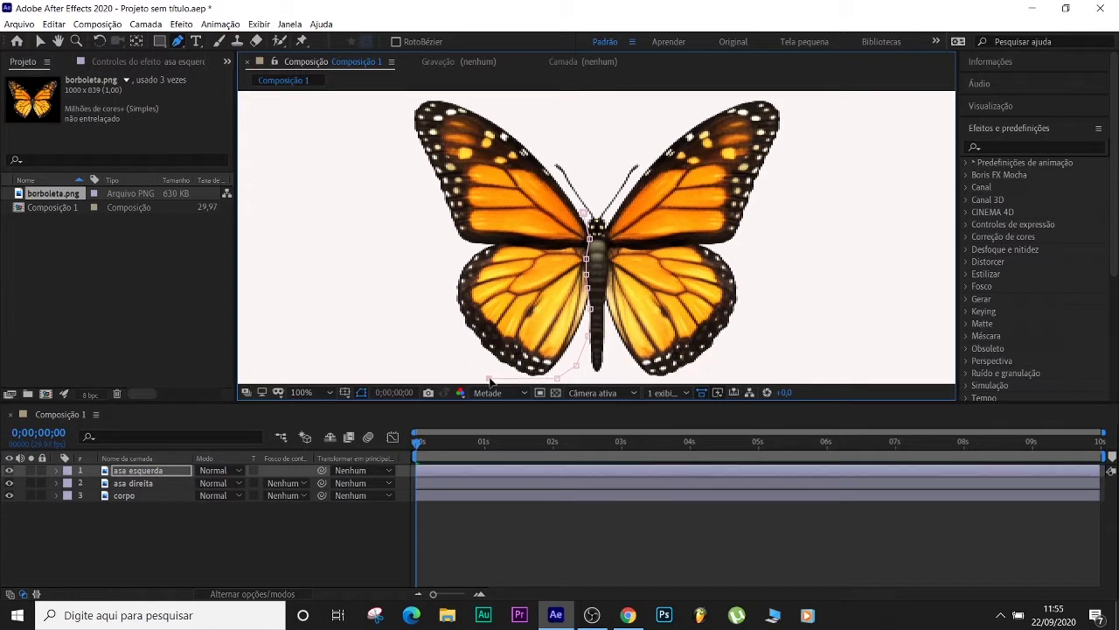
Step: Continue the asa esquerda mask loosely around the left wing's outer and upper edges and close it at its starting point
left_click(452, 352)
left_click(417, 251)
left_click(398, 181)
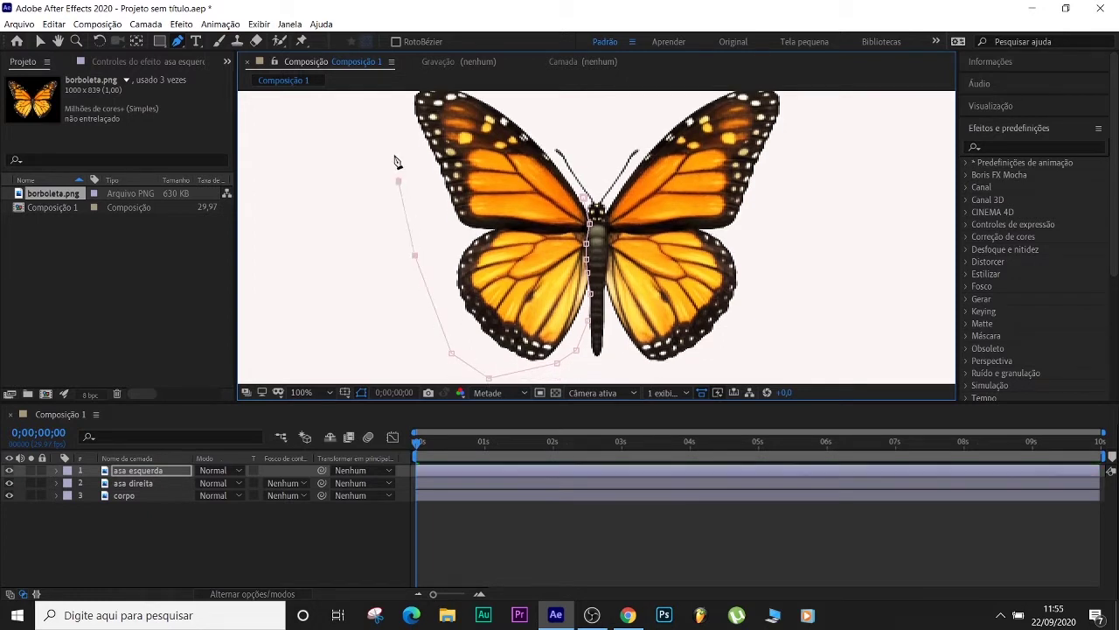
left_click(388, 126)
scroll(390, 141, "down", 2)
scroll(390, 142, "down", 1)
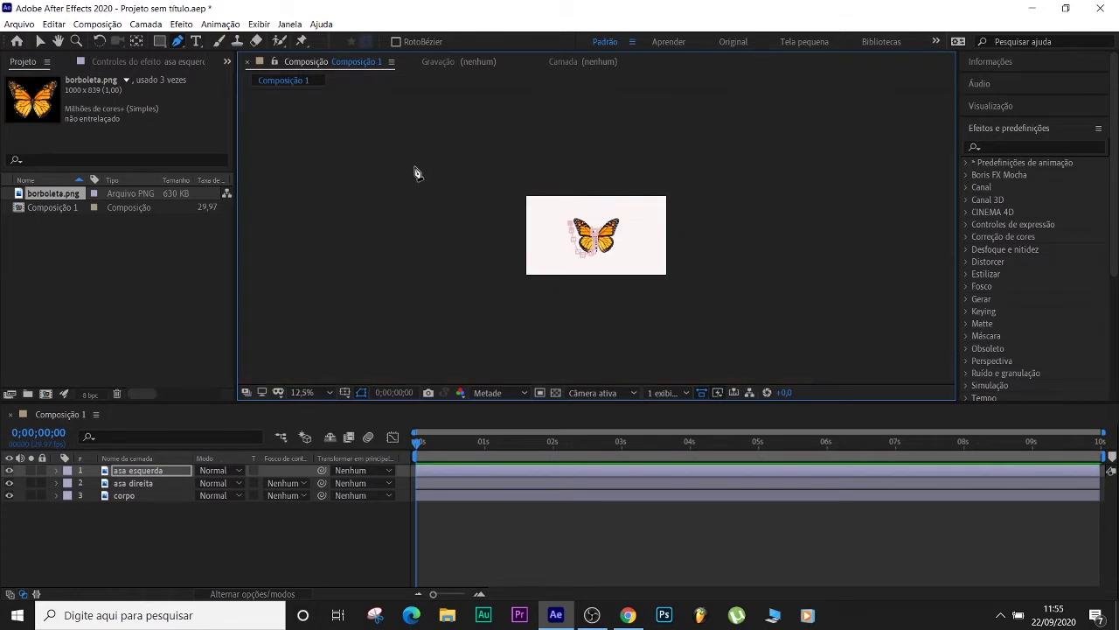
scroll(547, 210, "up", 4)
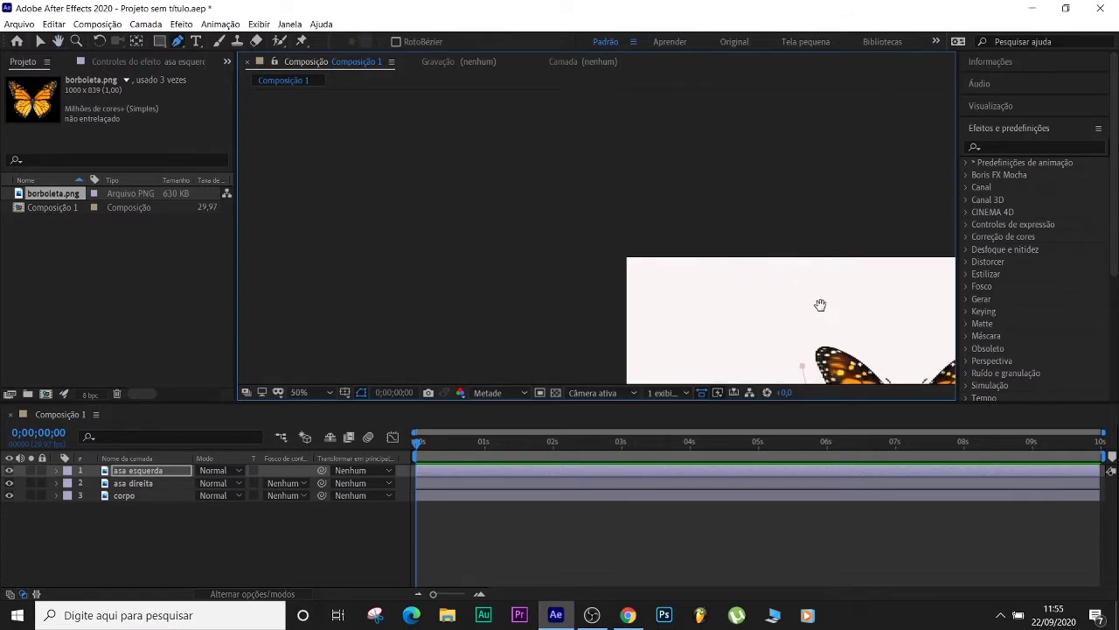
left_click_drag(820, 302, 481, 168)
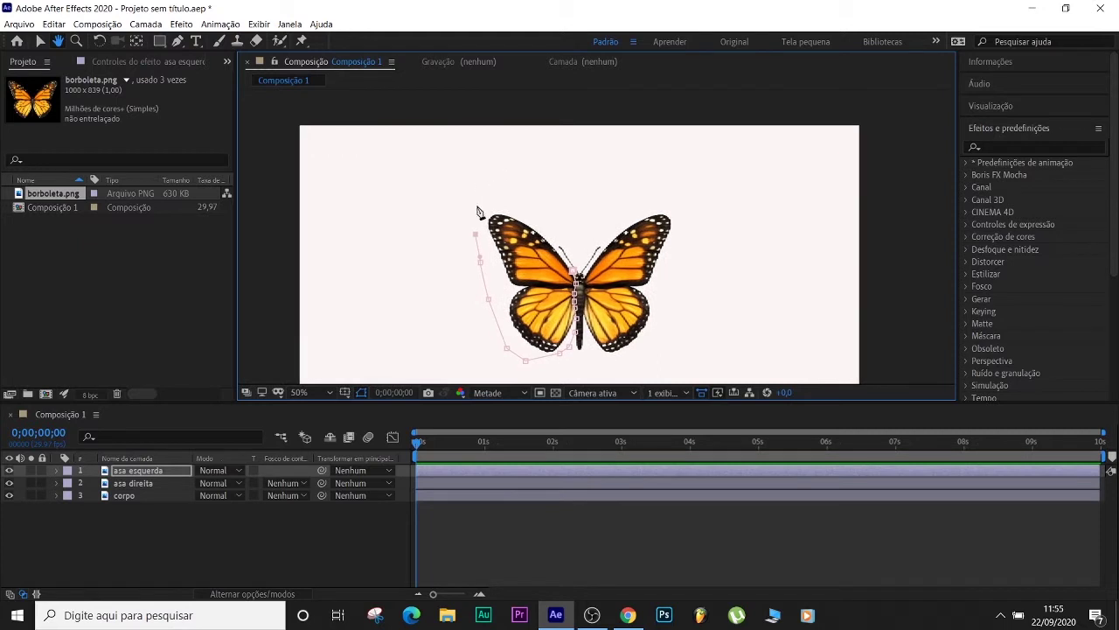
left_click(534, 216)
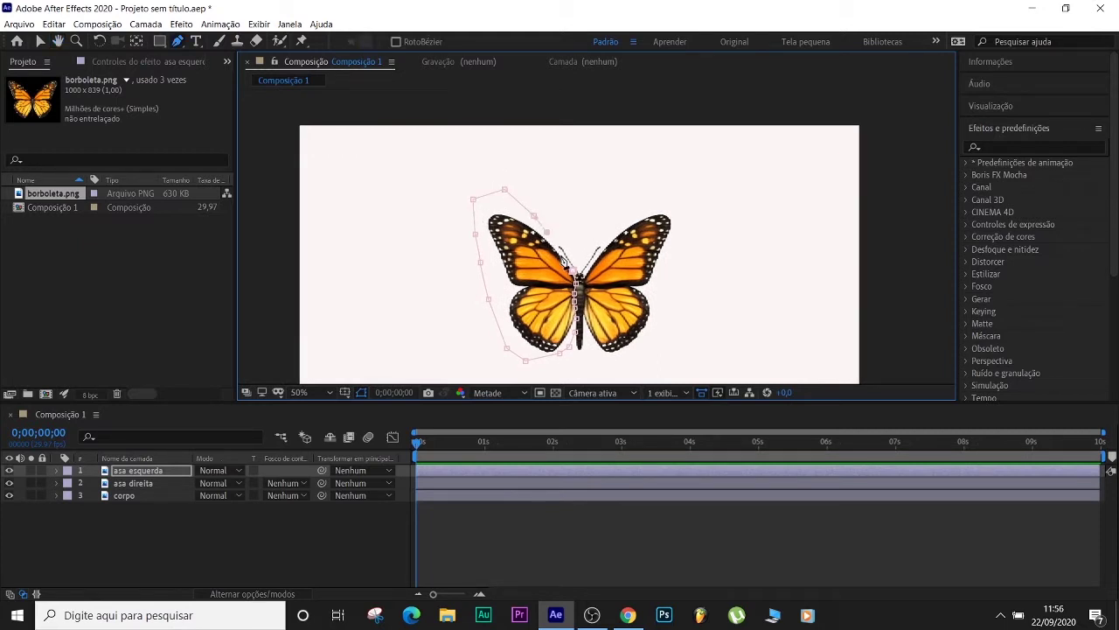
scroll(565, 260, "up", 2)
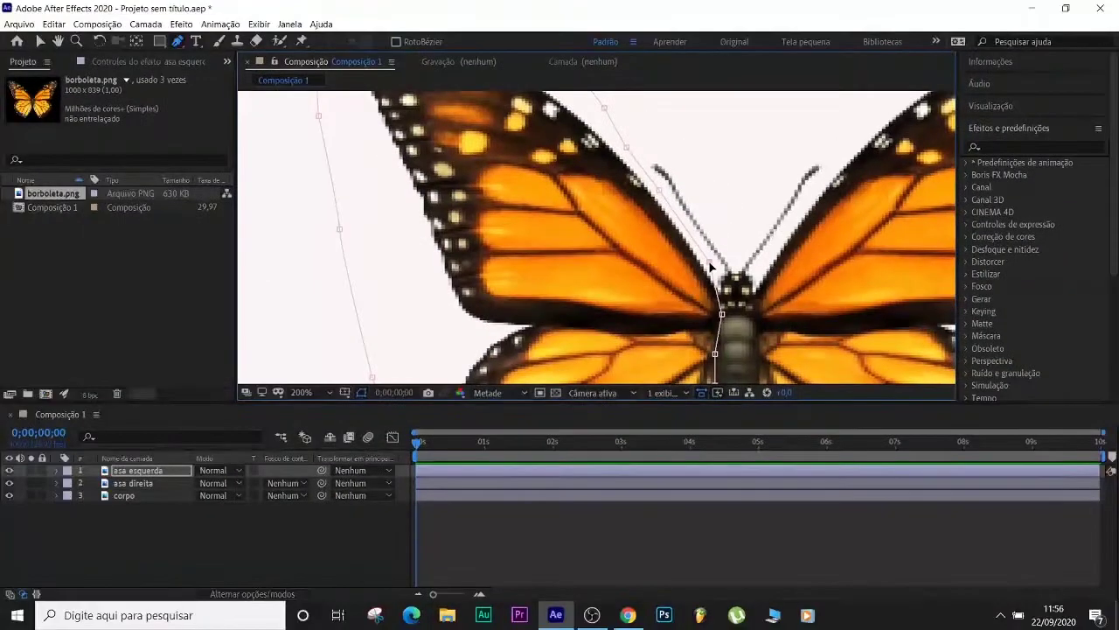
Step: Solo the asa esquerda layer to check the masked left wing, and turn its solo back off
key("comma")
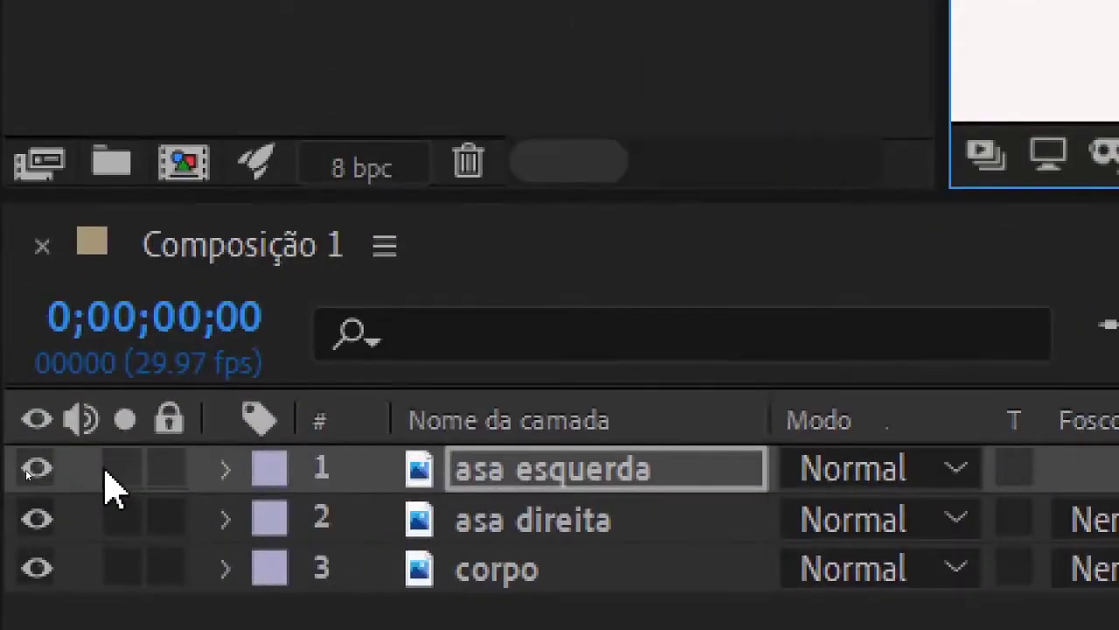
left_click(31, 476)
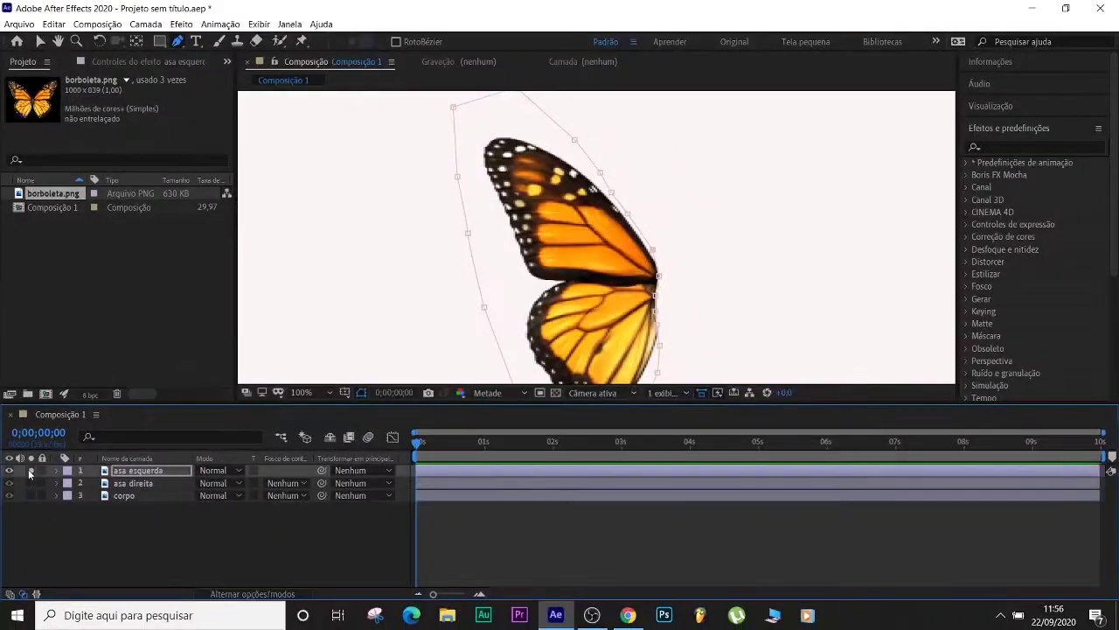
key("comma")
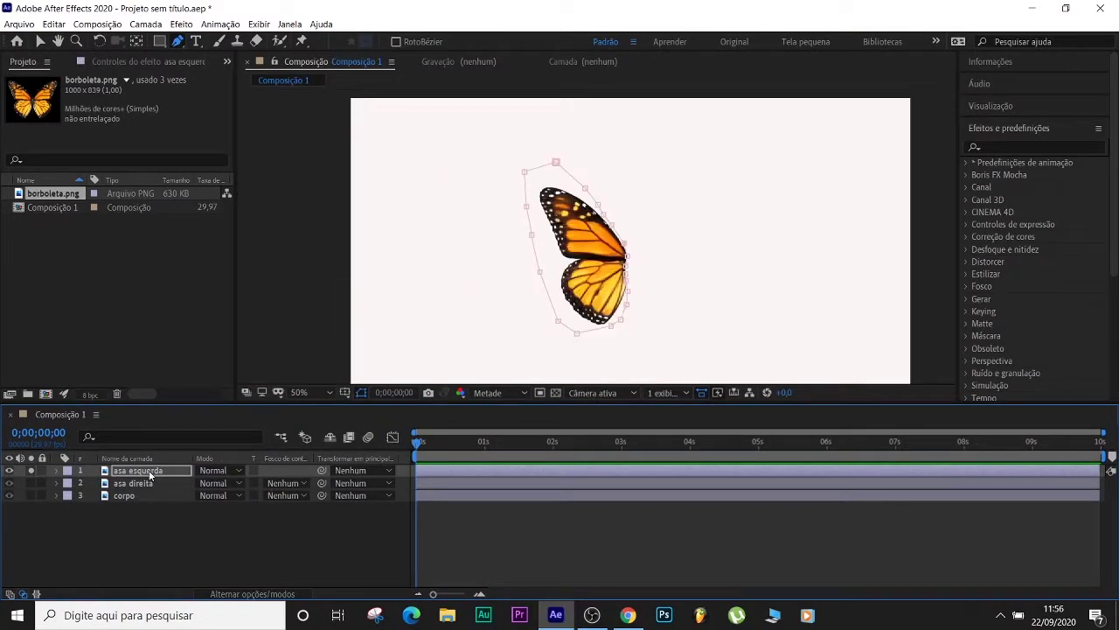
left_click(30, 471)
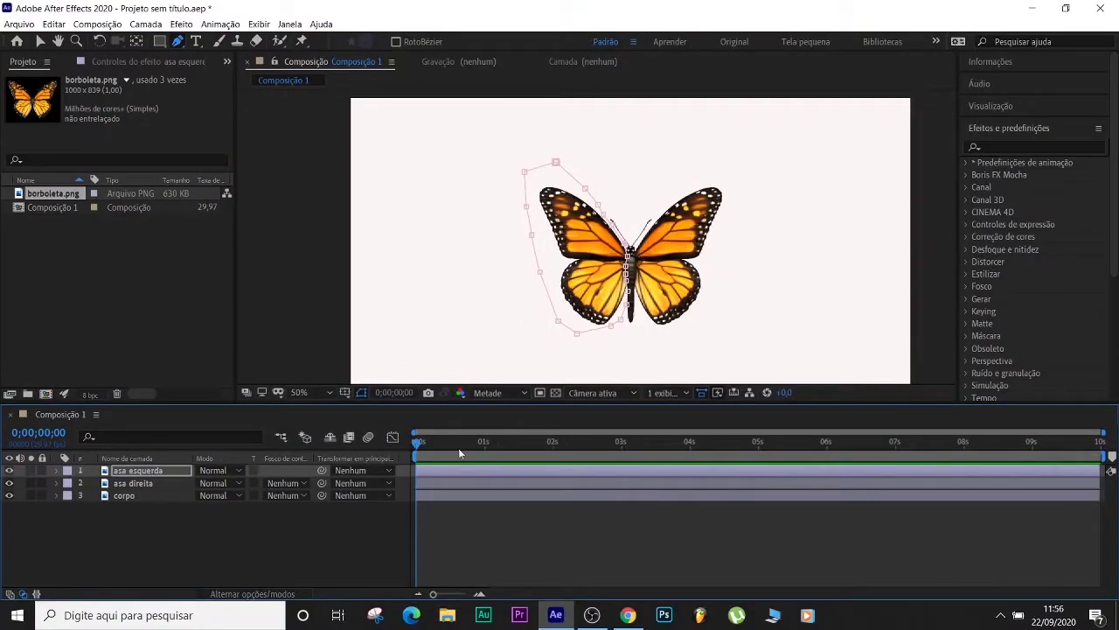
Step: Draw a closed Pen tool mask around the right wing on the asa direita layer and check it by toggling the layer's solo on and off
left_click(450, 483)
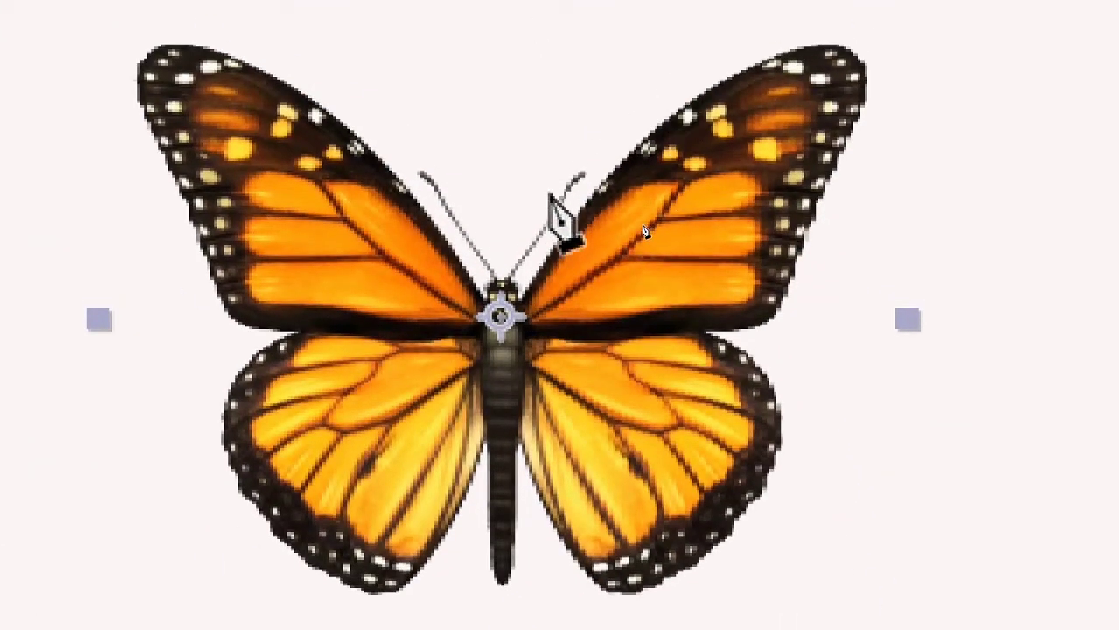
left_click(527, 262)
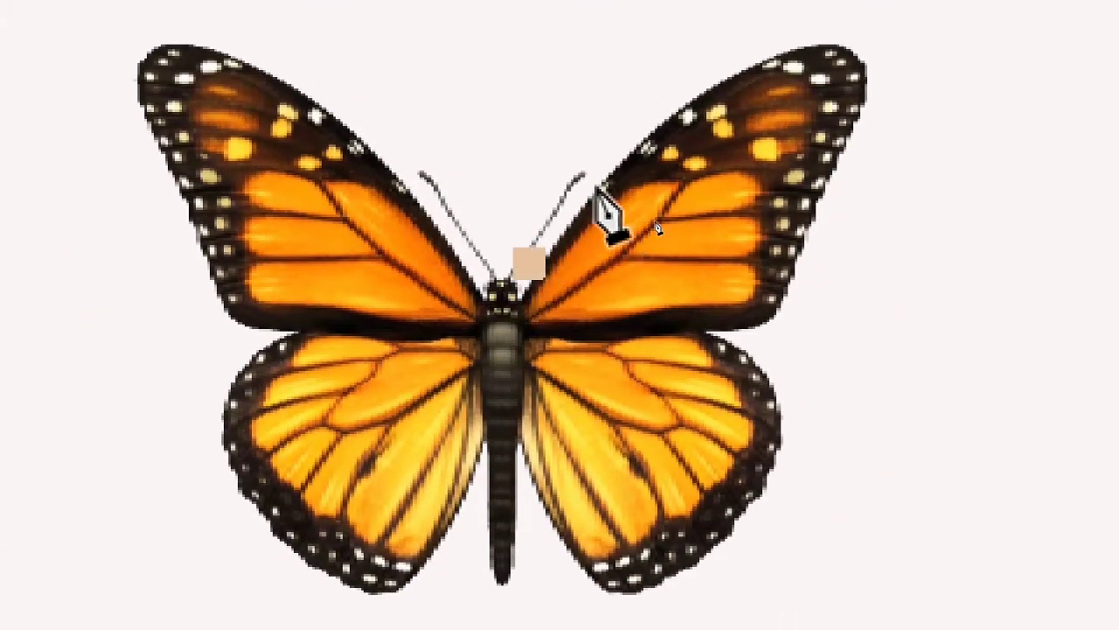
left_click(643, 98)
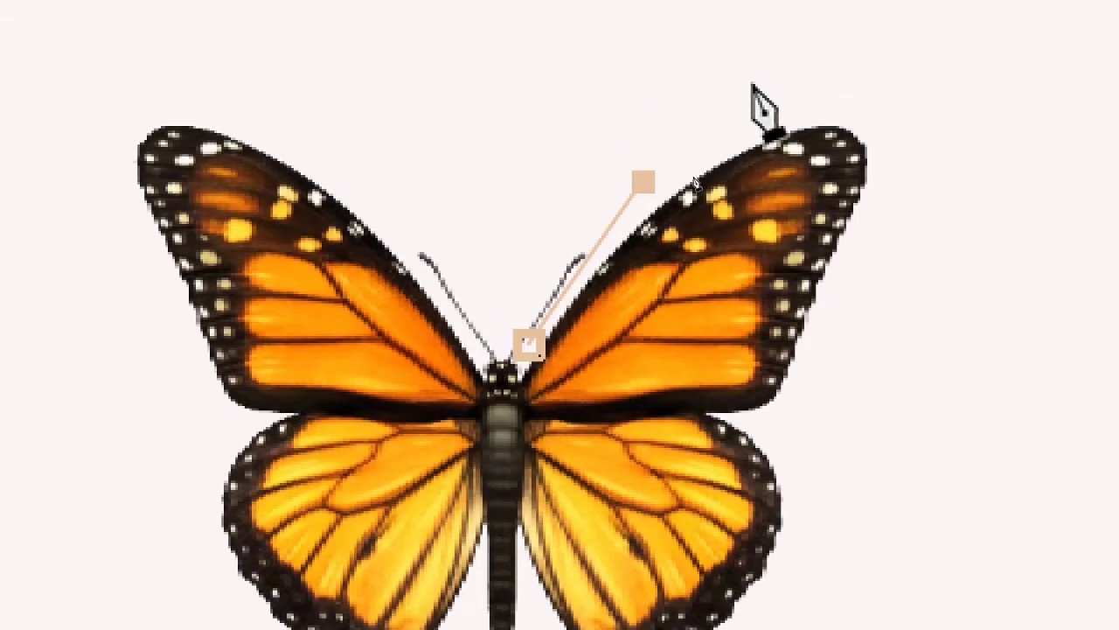
left_click_drag(831, 64, 880, 76)
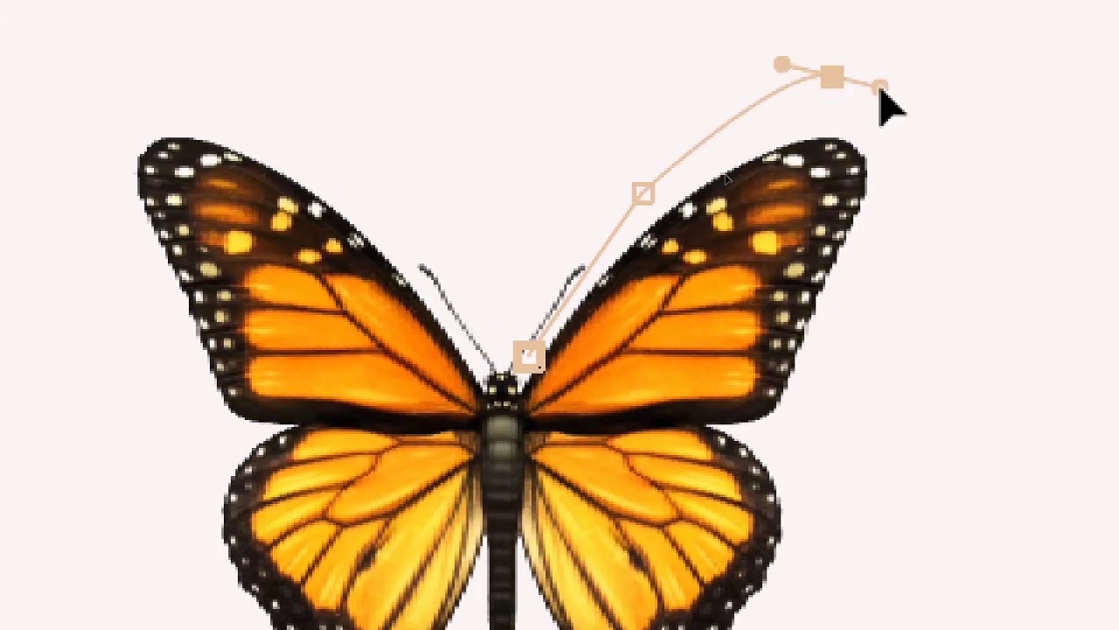
left_click_drag(975, 238, 912, 281)
left_click_drag(875, 556, 852, 603)
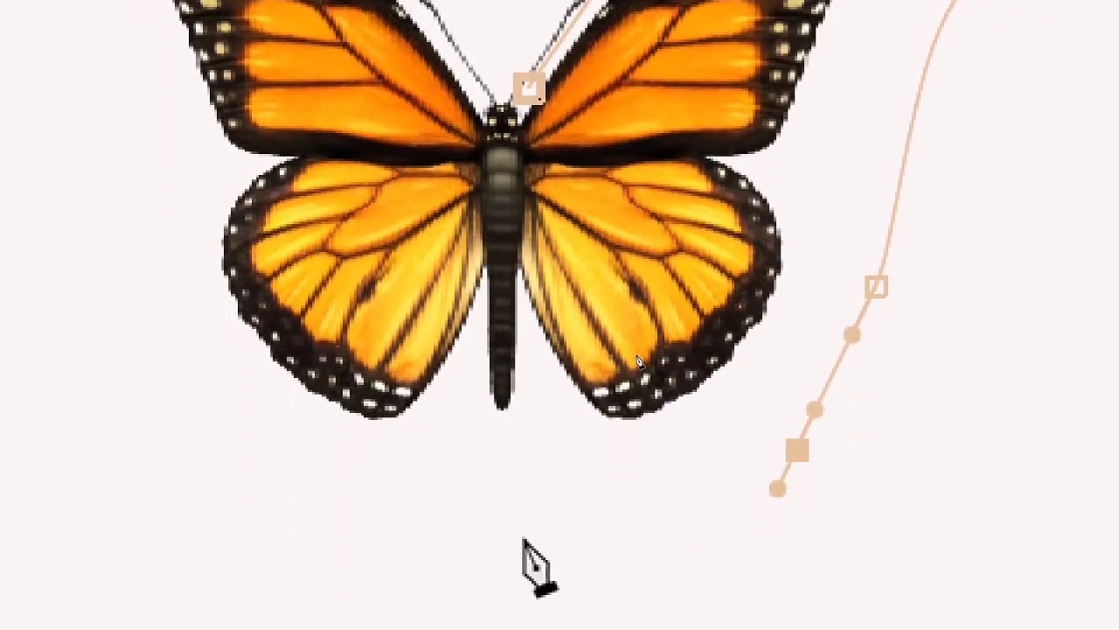
left_click(522, 534)
left_click(564, 426)
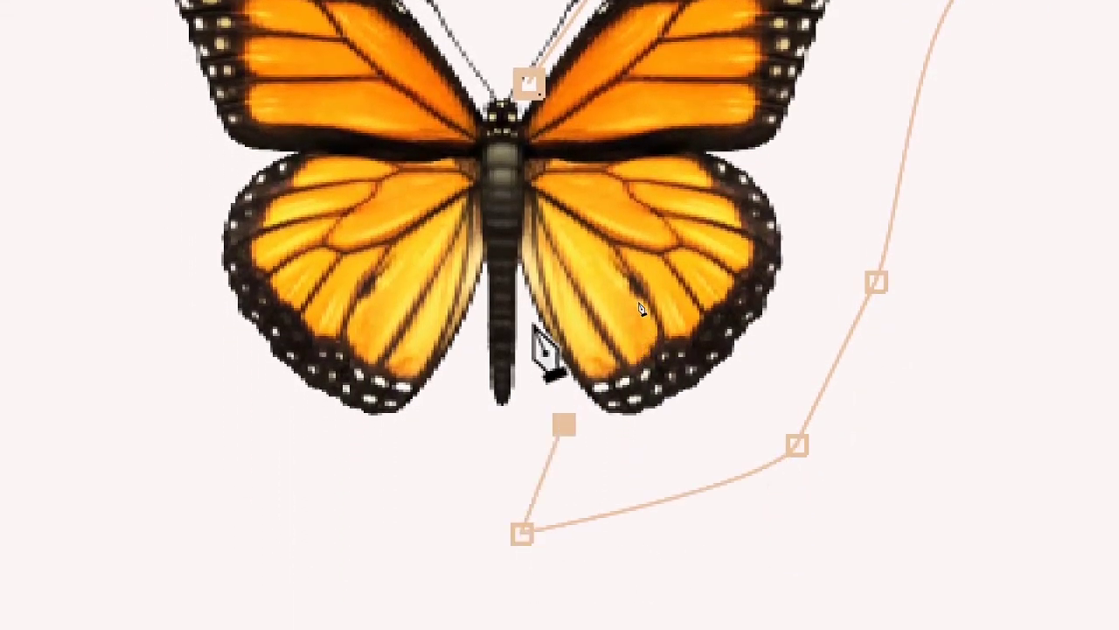
left_click(523, 278)
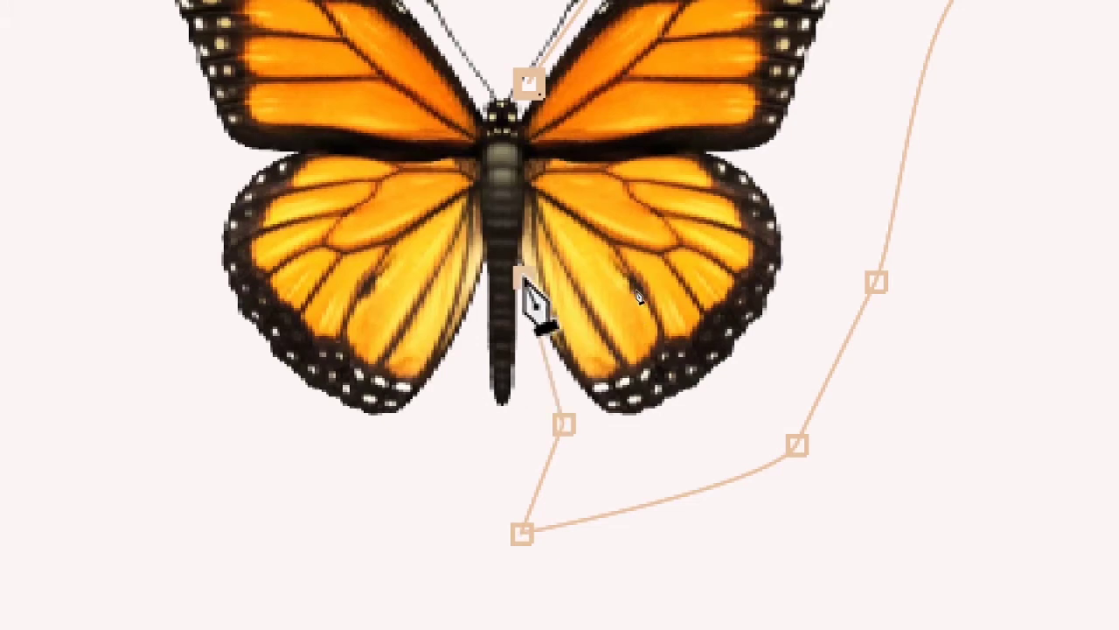
left_click(525, 200)
left_click(528, 85)
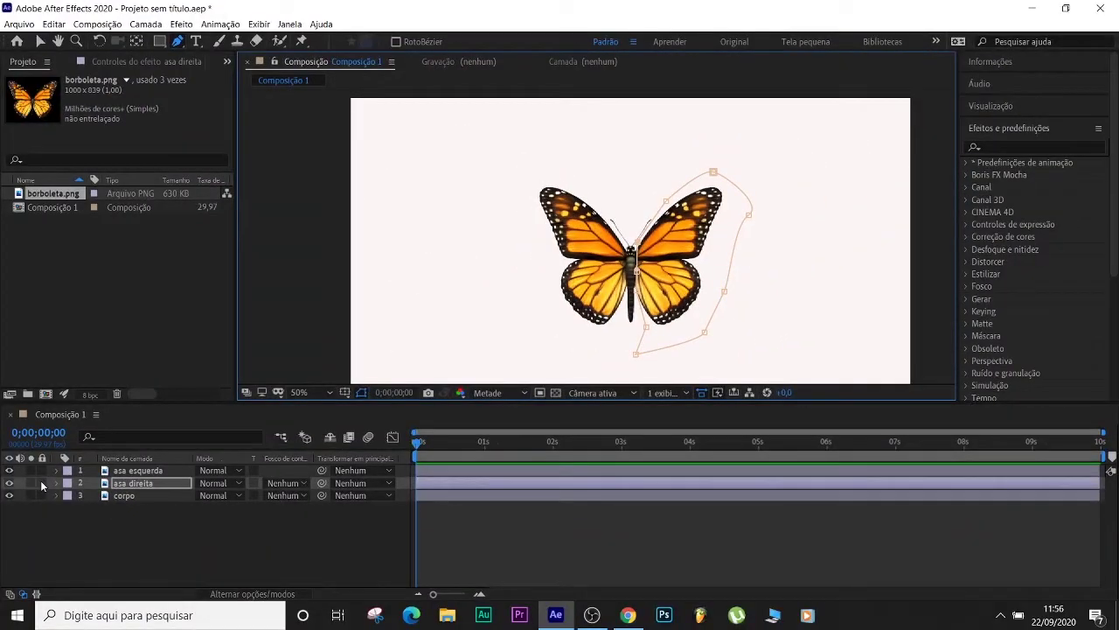
left_click(31, 483)
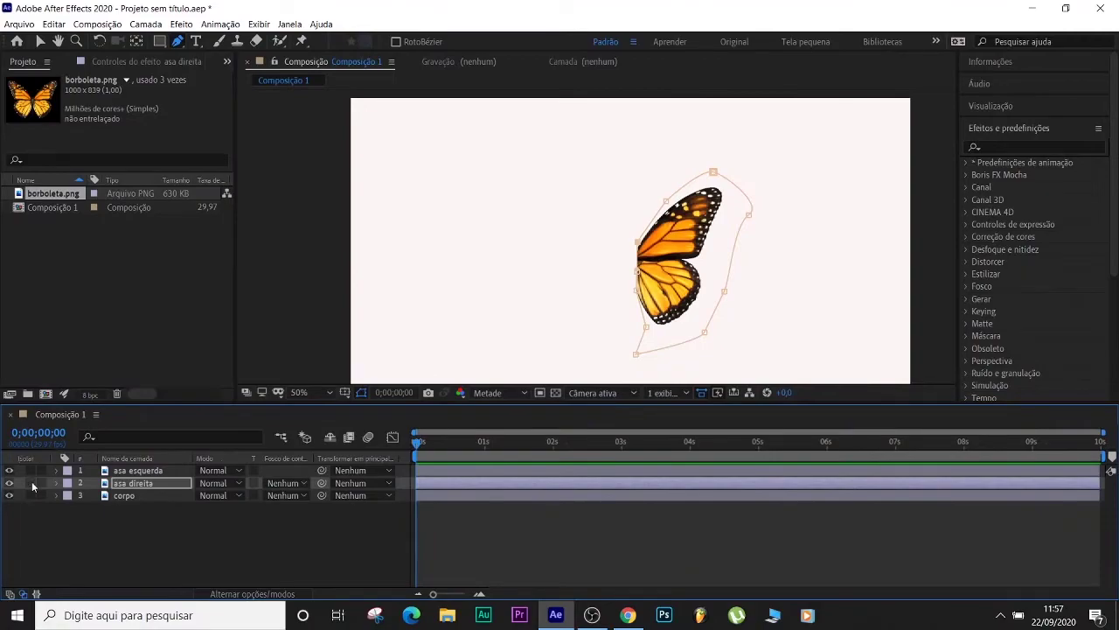
left_click(32, 482)
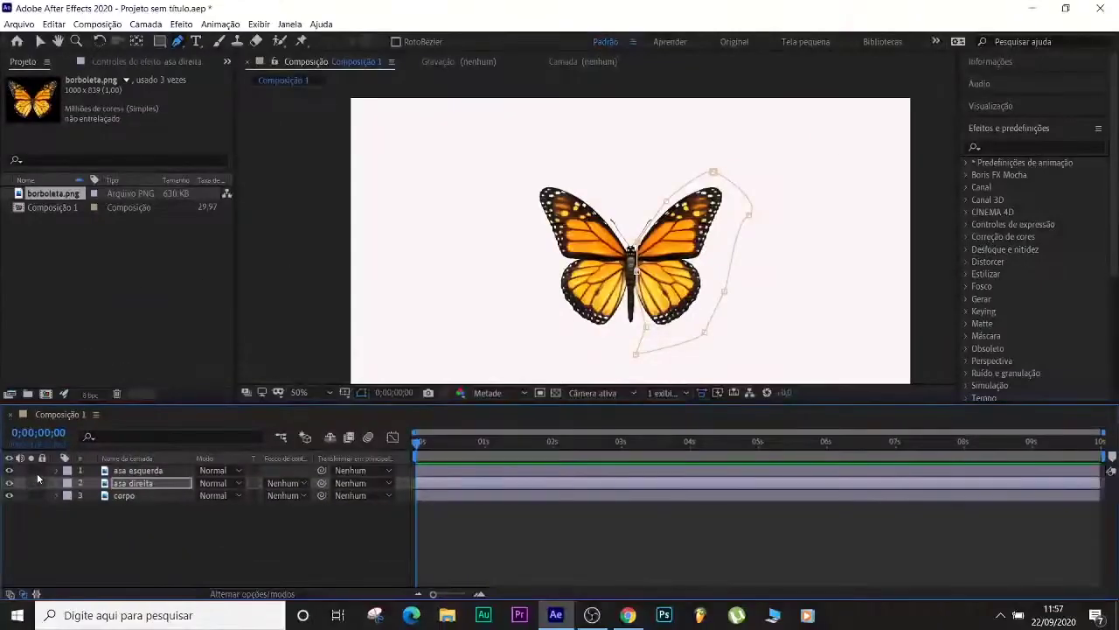
Step: Start a Pen tool mask on the corpo layer, tracing down the body's right edge, around the tail tip and up its left edge
left_click(458, 495)
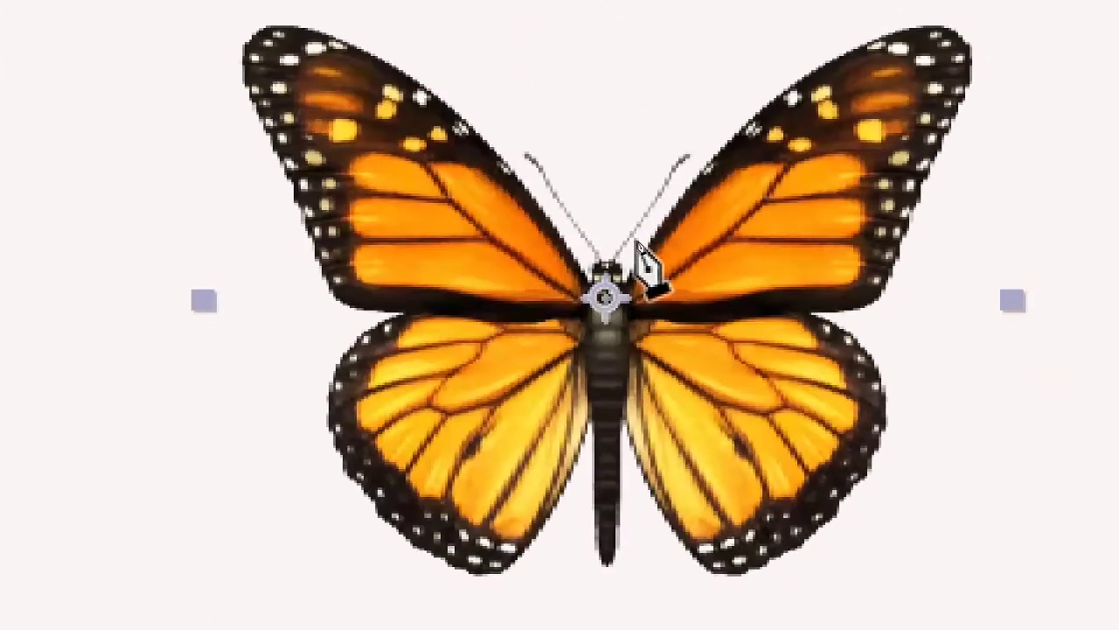
left_click(639, 239)
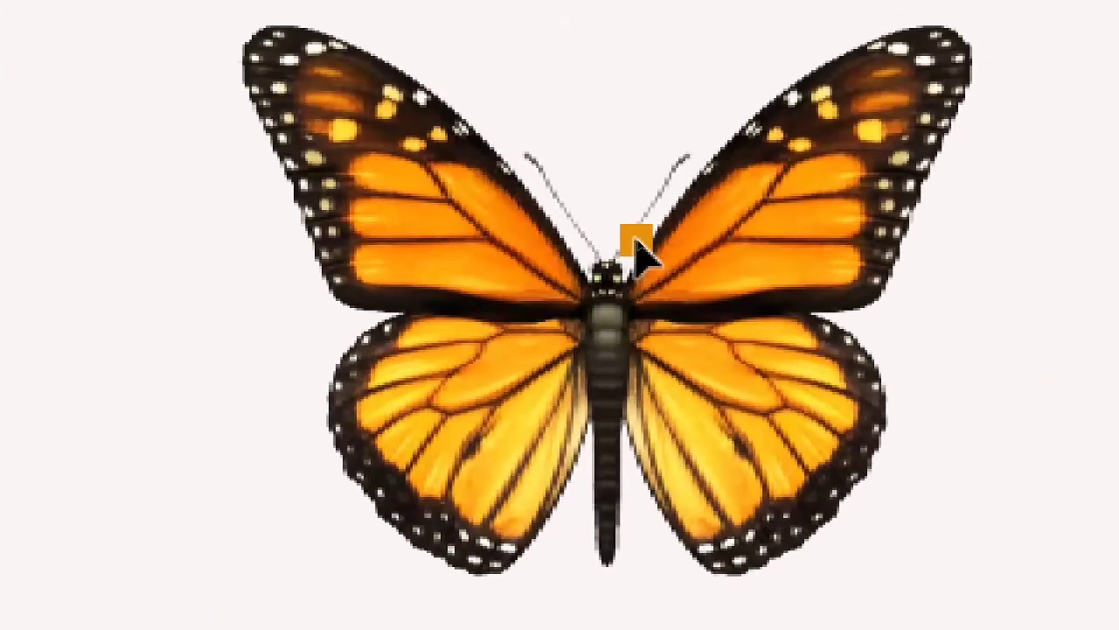
left_click(631, 299)
left_click(645, 534)
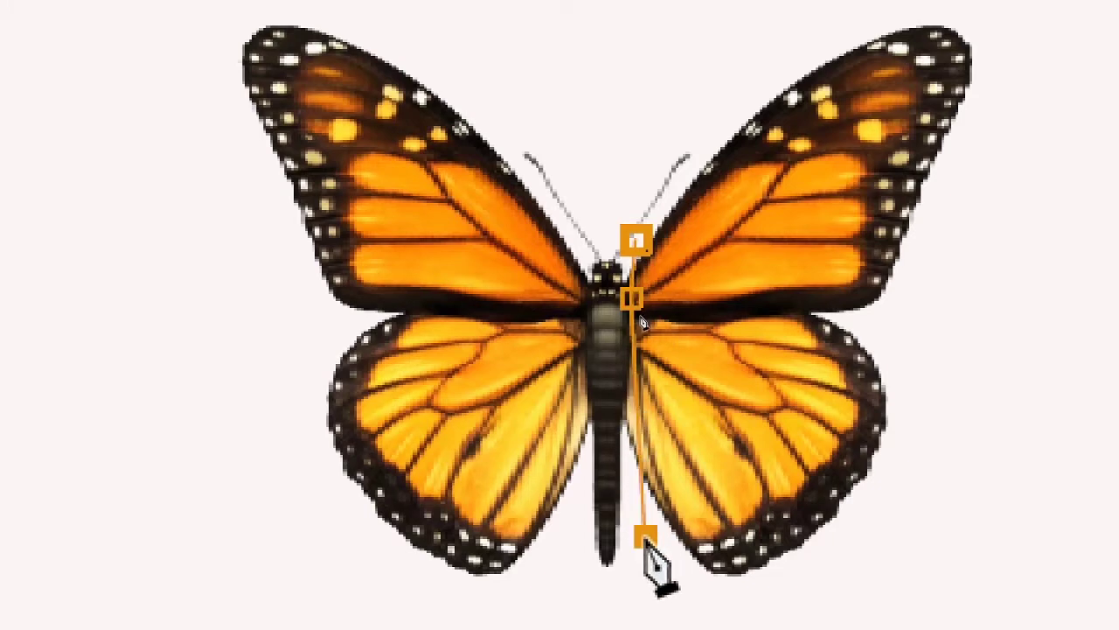
left_click(624, 543)
left_click(590, 548)
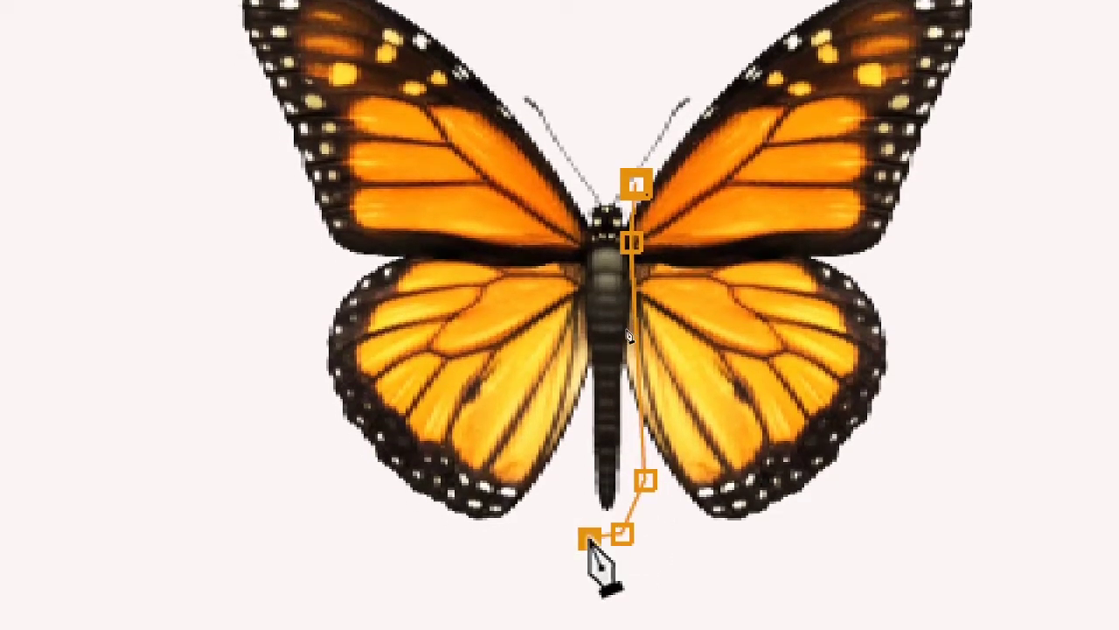
left_click(592, 363)
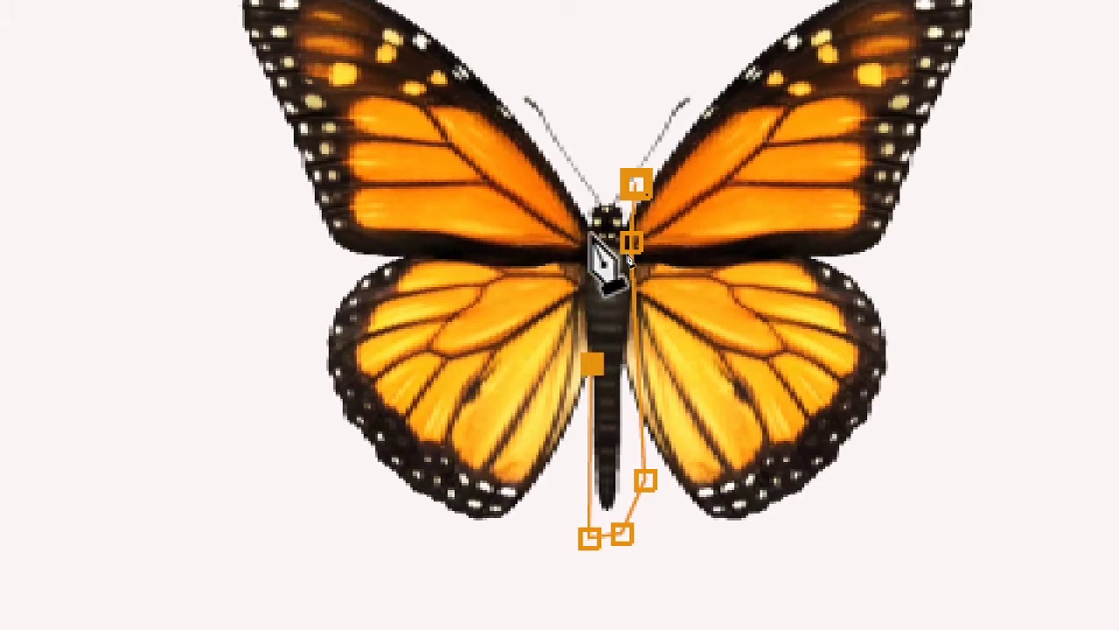
Step: Continue the corpo mask past the head and around both antennae, and close it at its starting point
left_click(568, 173)
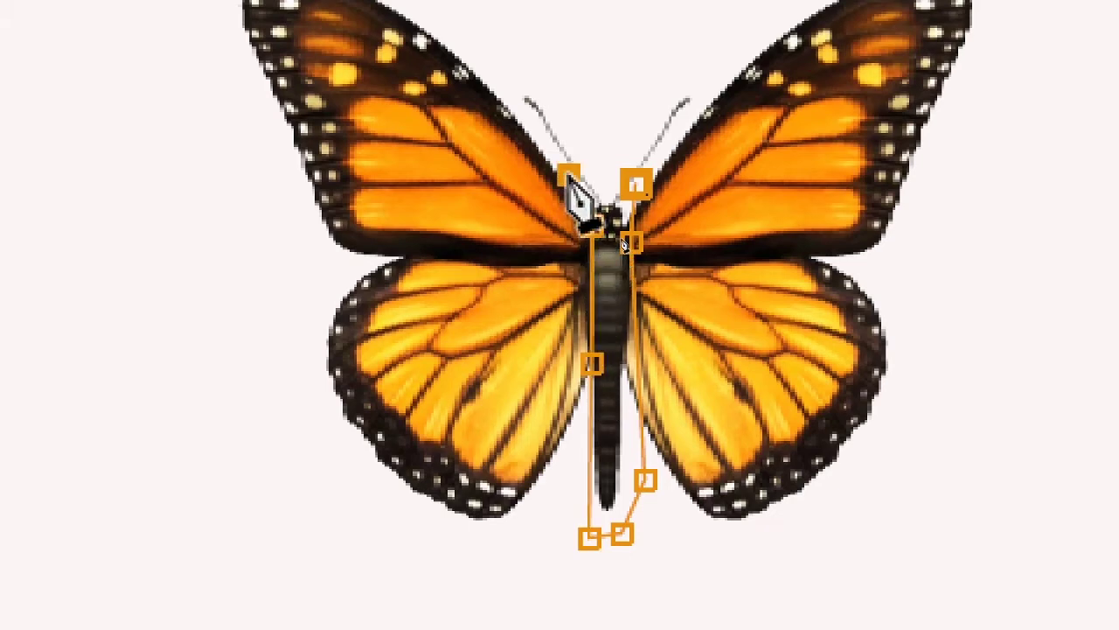
left_click(500, 75)
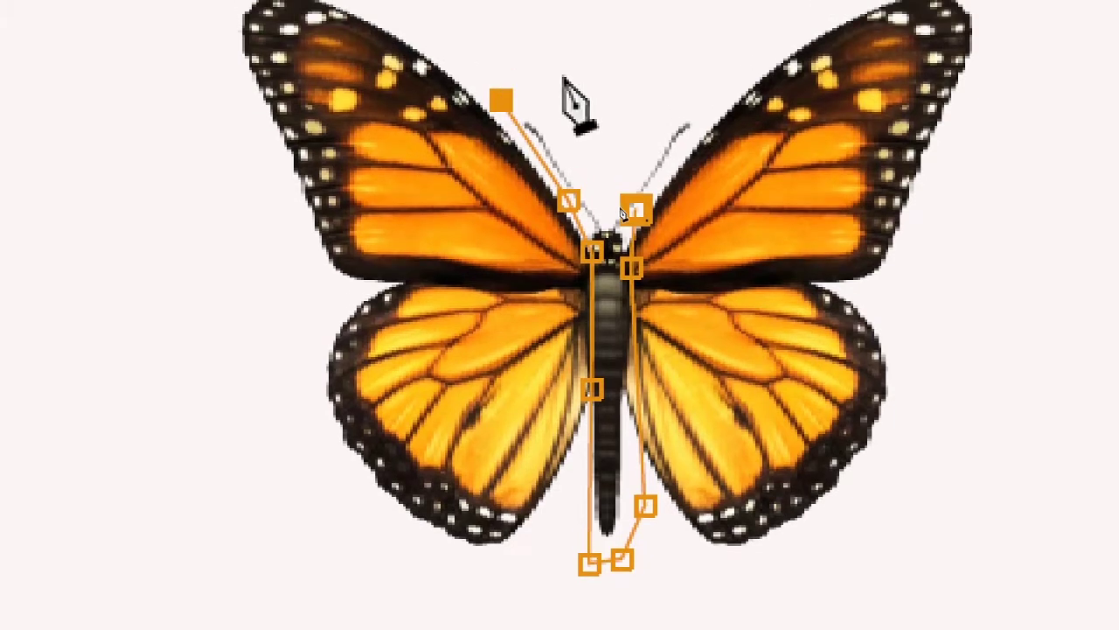
left_click(565, 77)
left_click(609, 144)
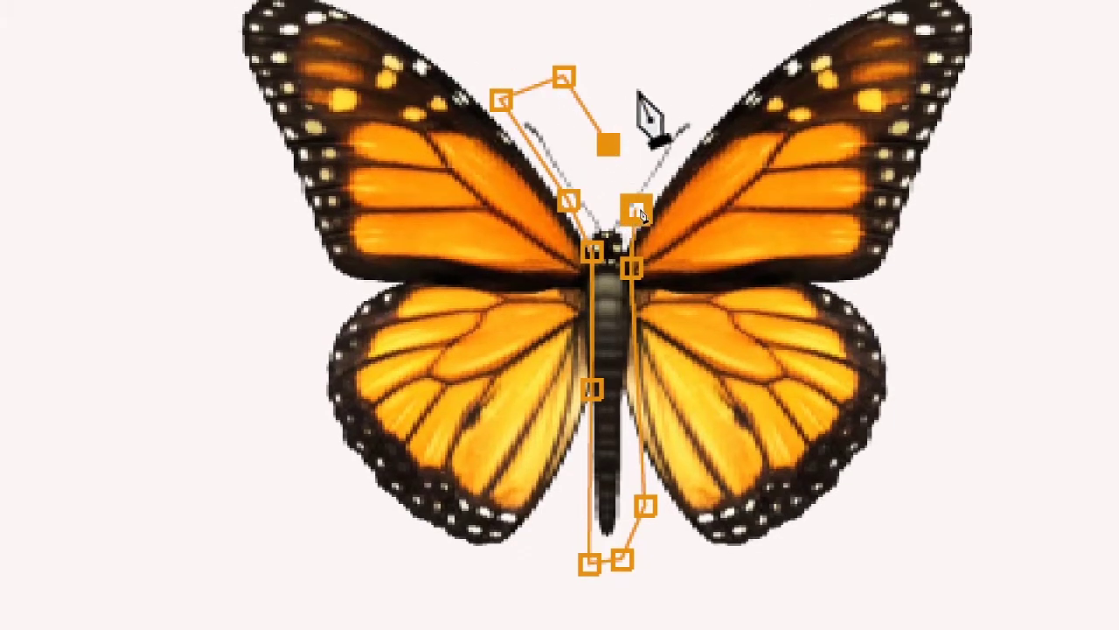
left_click(687, 65)
left_click(719, 91)
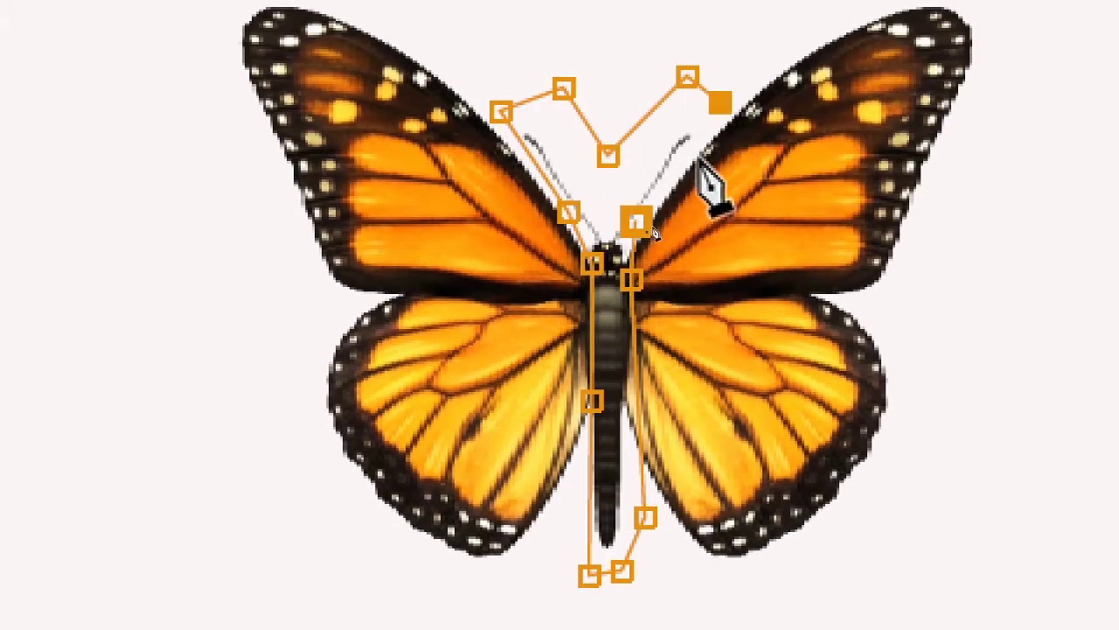
left_click(638, 225)
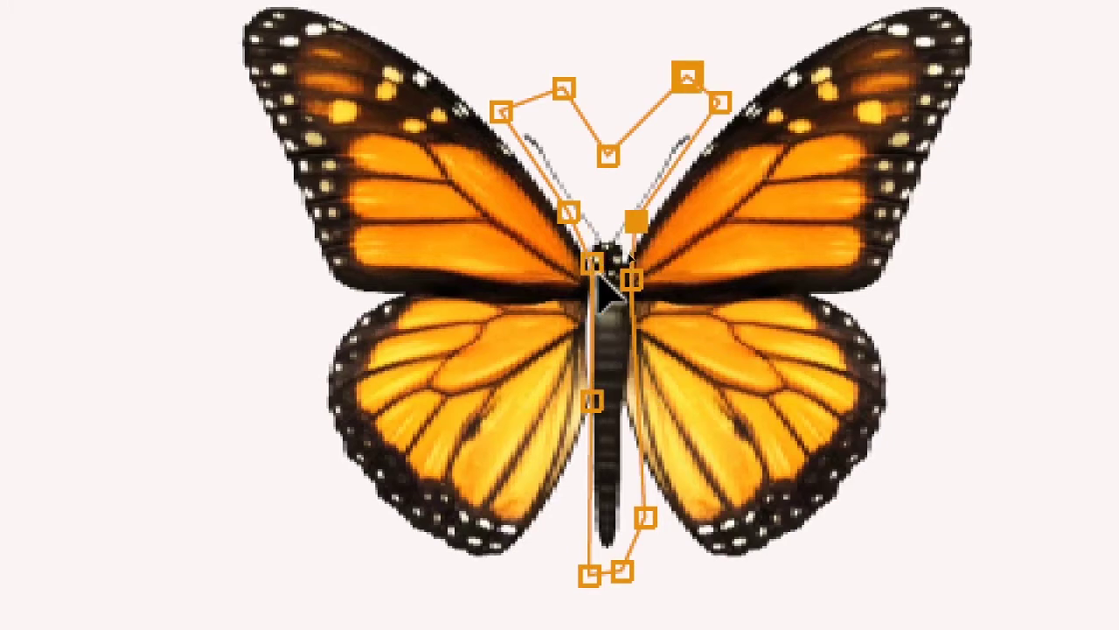
Step: Solo the corpo layer and adjust the mask points beside the head and along both sides of the body to fit it
mouse_move(597, 276)
left_mouse_down()
mouse_move(581, 277)
mouse_move(590, 281)
left_mouse_up()
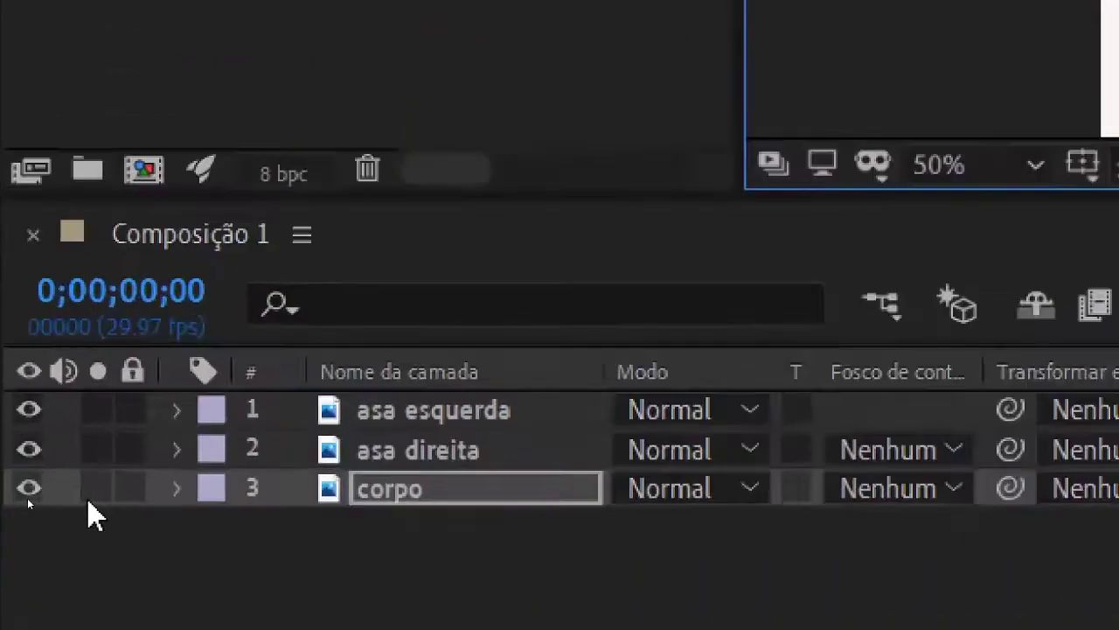
left_click(31, 496)
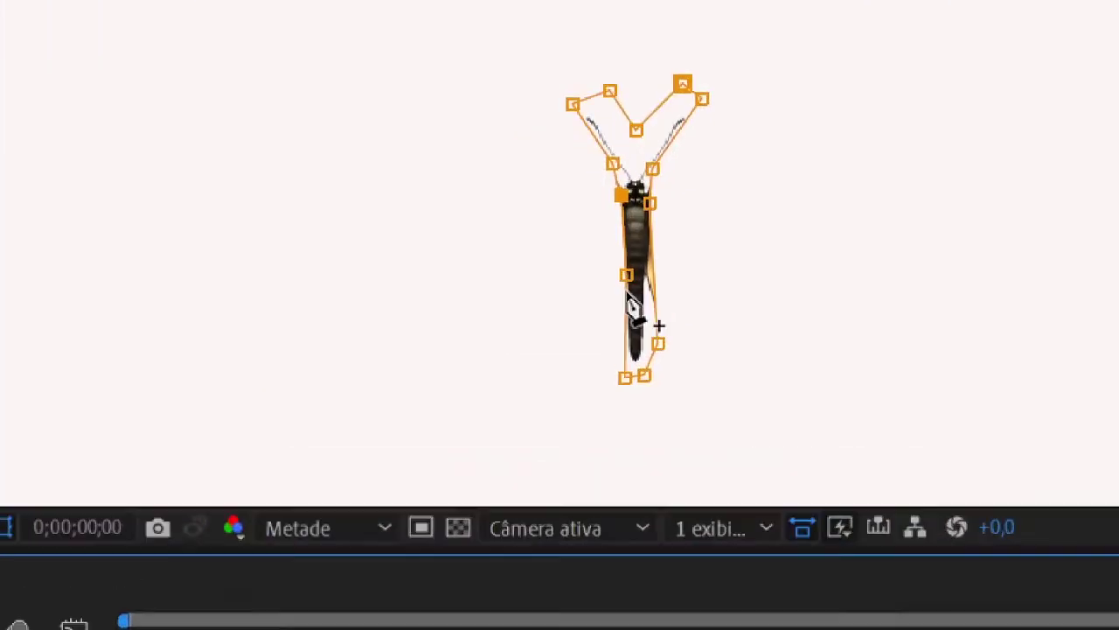
left_click(623, 286)
left_click_drag(612, 283, 619, 284)
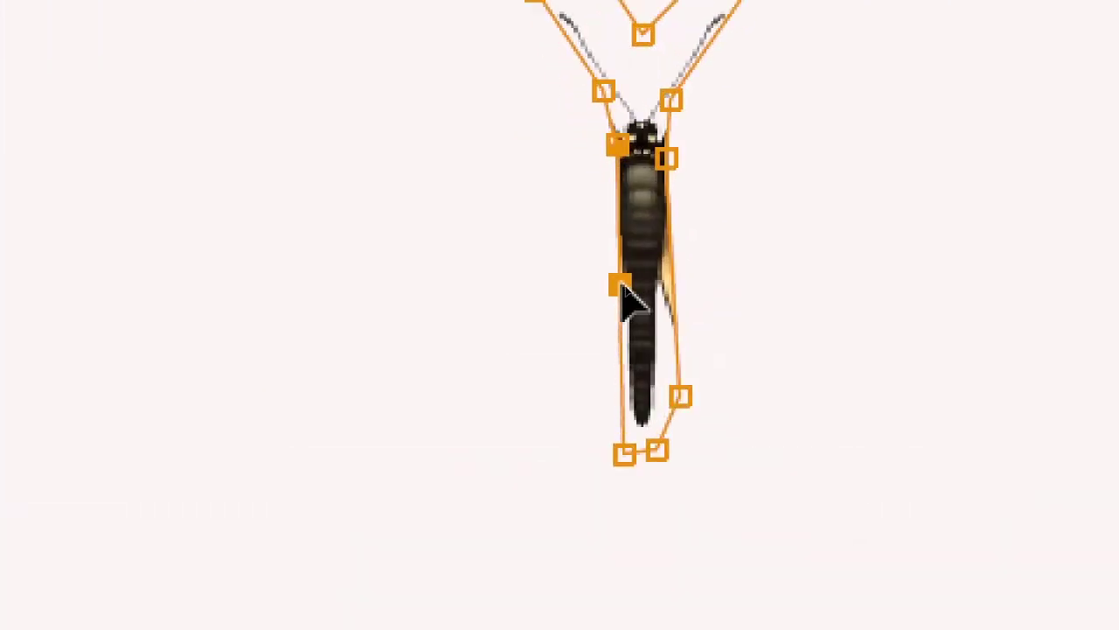
left_click_drag(610, 141, 608, 144)
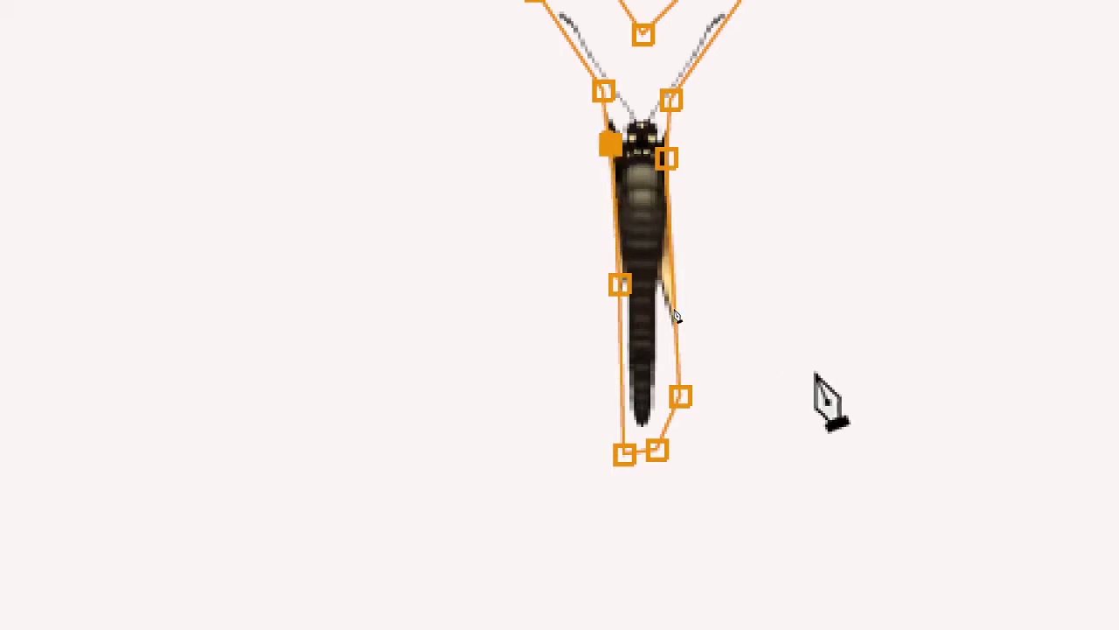
left_click(673, 268)
left_click_drag(675, 272, 670, 297)
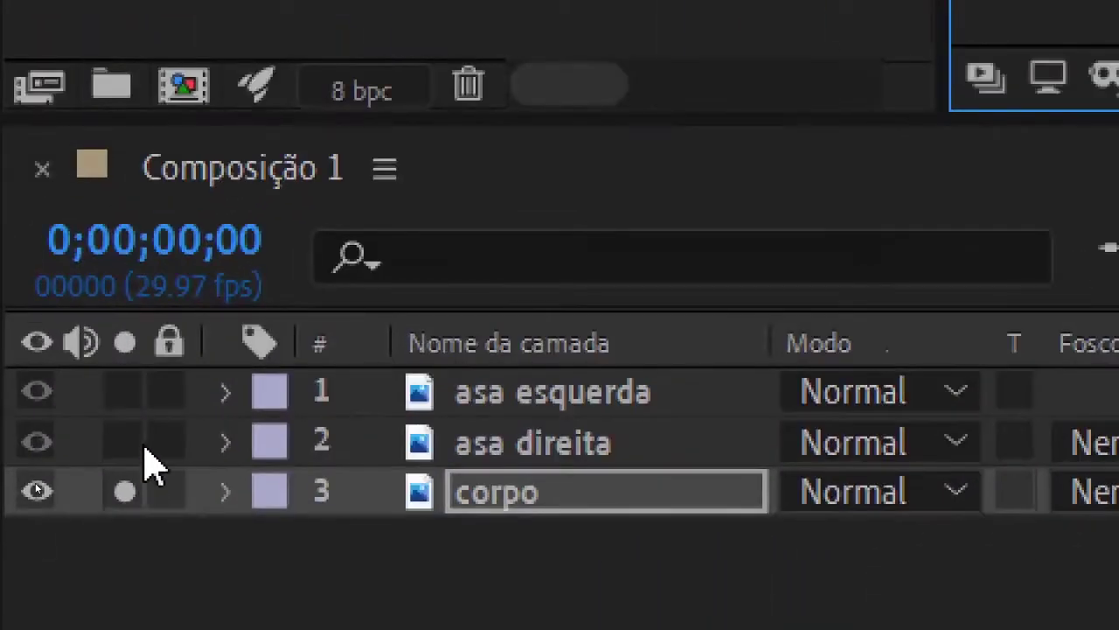
Step: Check the body together with the soloed asa direita layer, turn both layers' solos off and activate the Selection tool
left_click(33, 483)
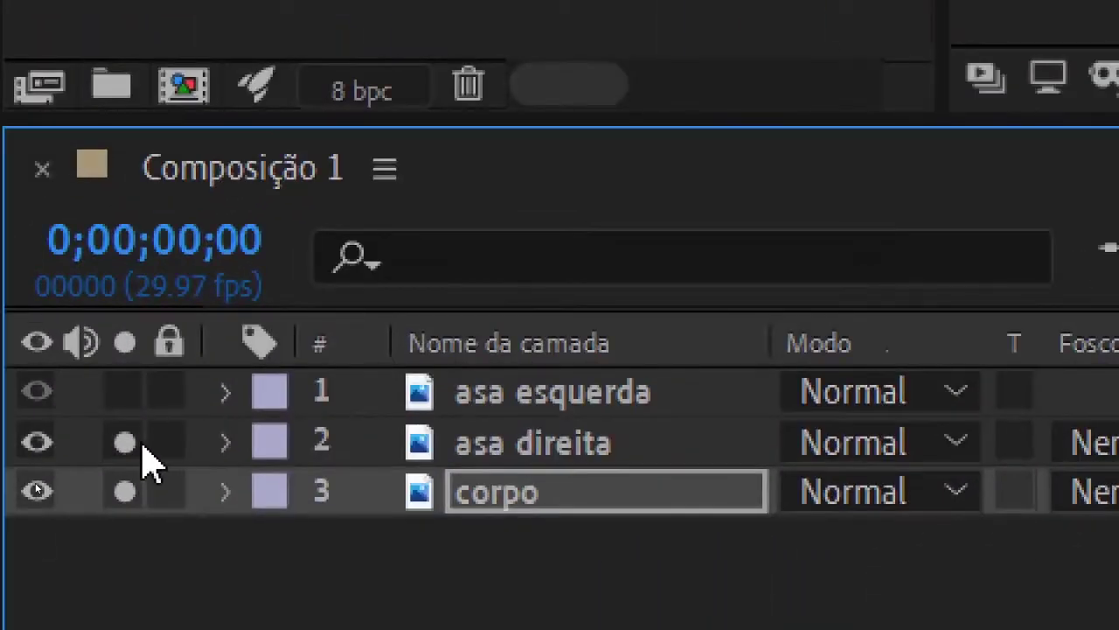
left_click(127, 443)
left_click(127, 490)
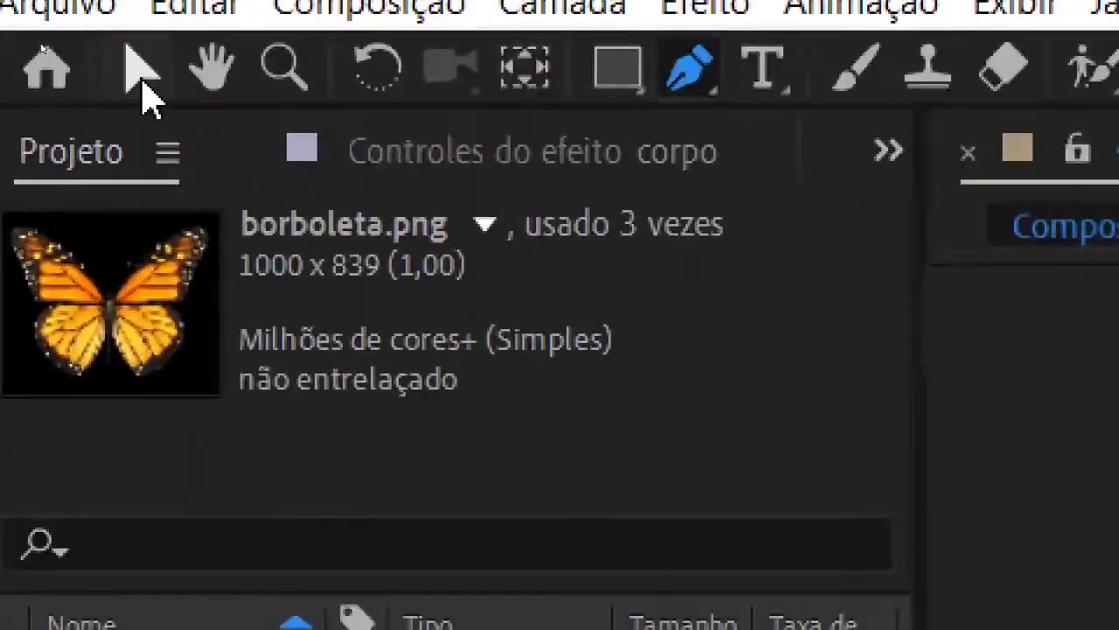
left_click(40, 43)
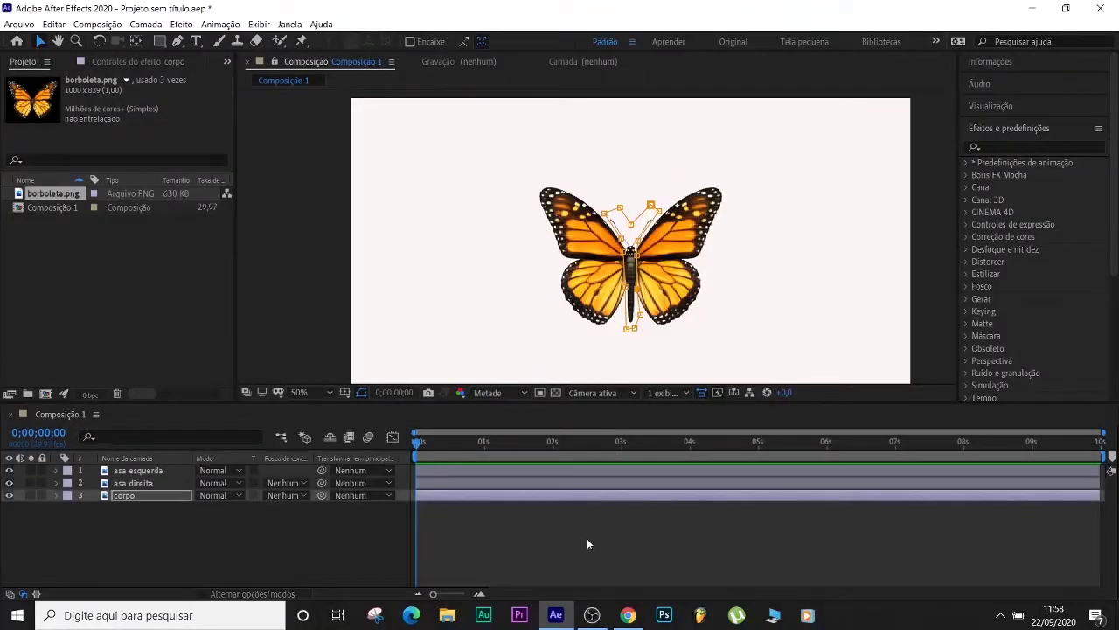
Step: Try moving the left wing away from the body, restore its original place and clear the layer selection
left_click(594, 324)
left_click_drag(606, 298, 579, 295)
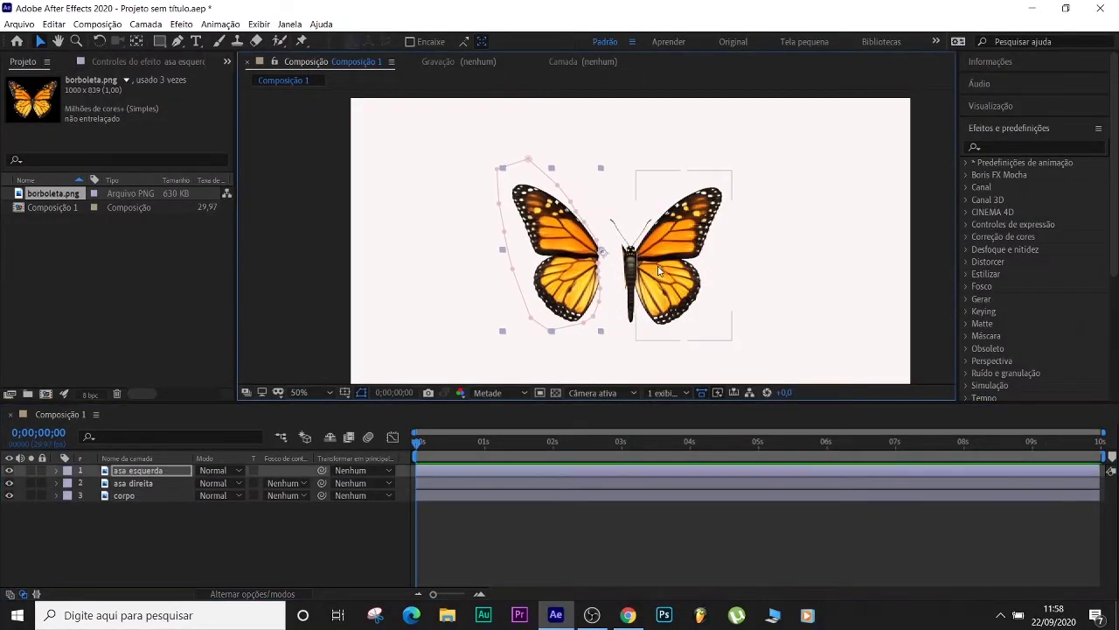
mouse_move(659, 271)
left_mouse_down()
mouse_move(687, 271)
mouse_move(660, 262)
left_mouse_up()
left_click_drag(568, 263, 595, 262)
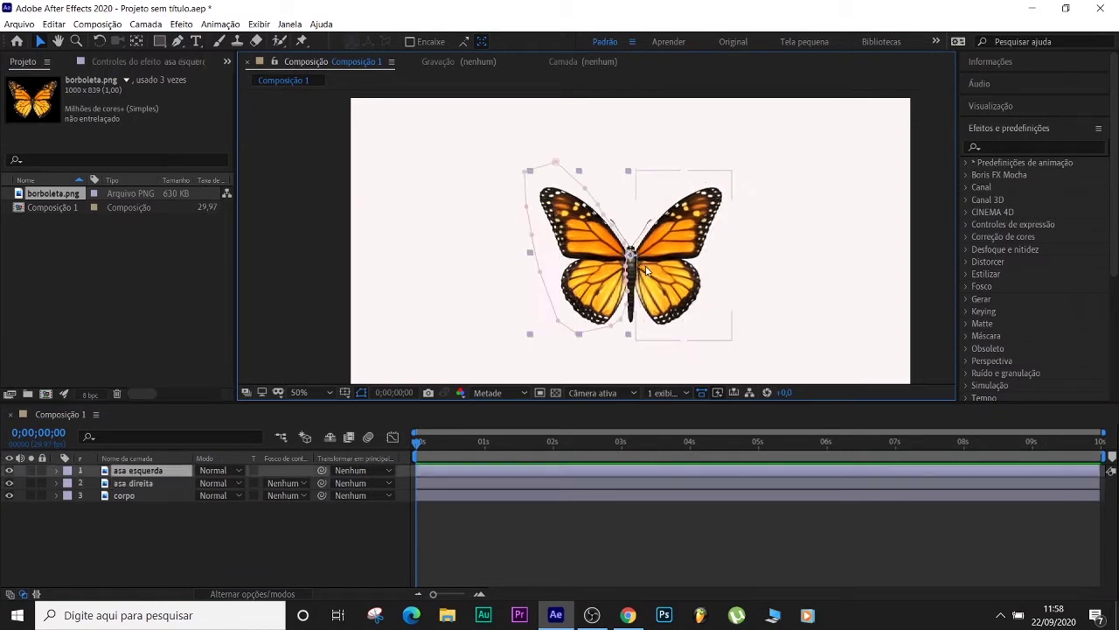
left_click(634, 531)
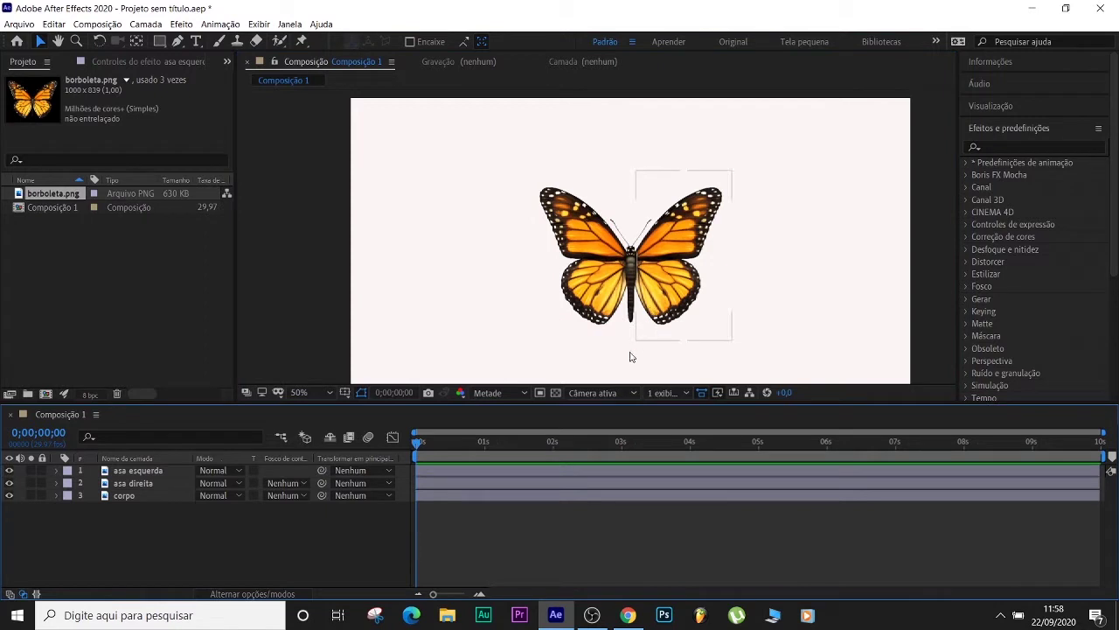
key("KP_3")
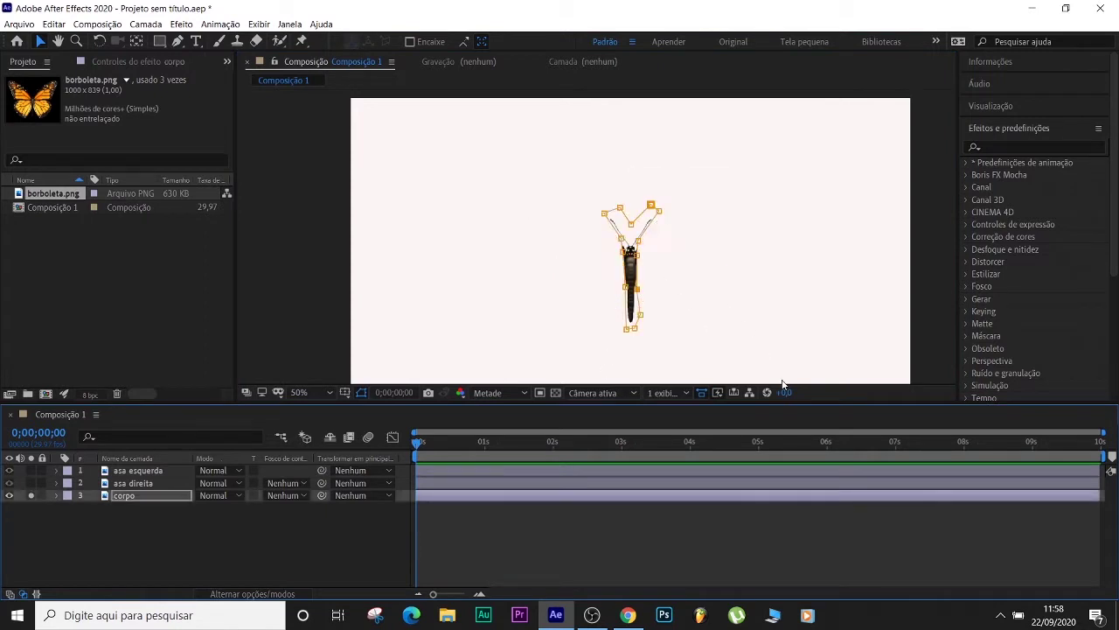
key("ctrl+z")
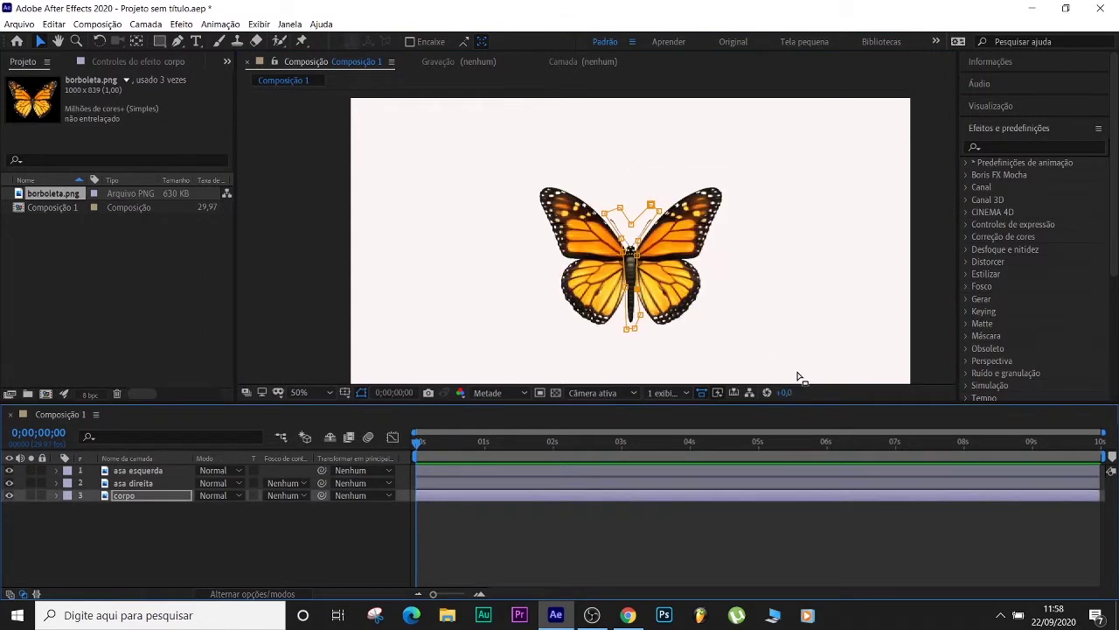
left_click(709, 549)
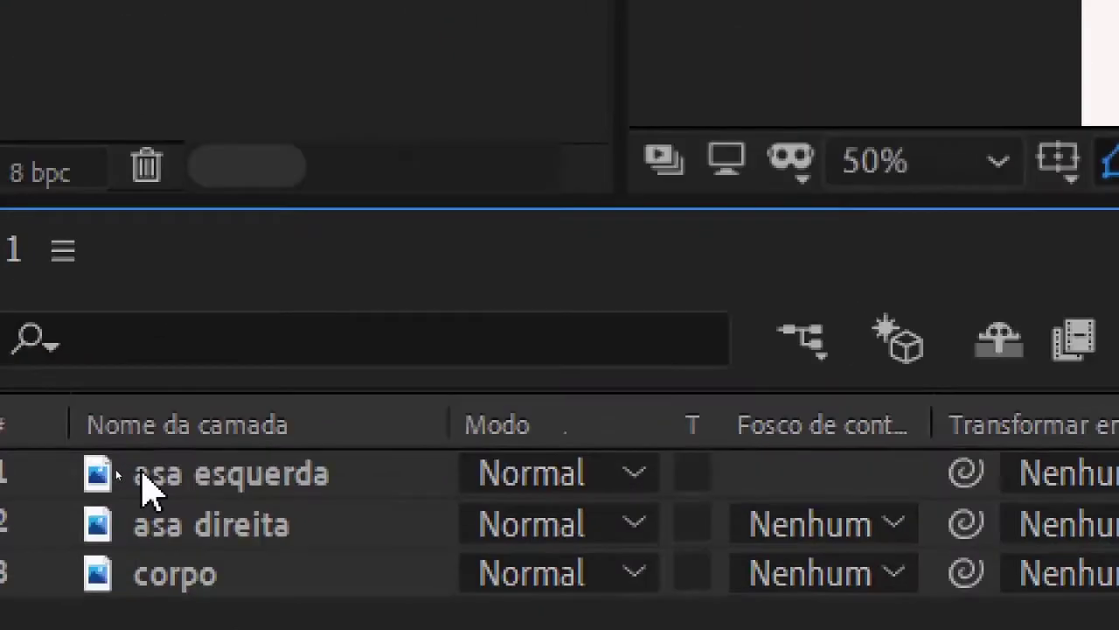
Step: Expand the Transformar properties of the asa esquerda layer, try changing its Posição and undo the change
left_click(125, 473)
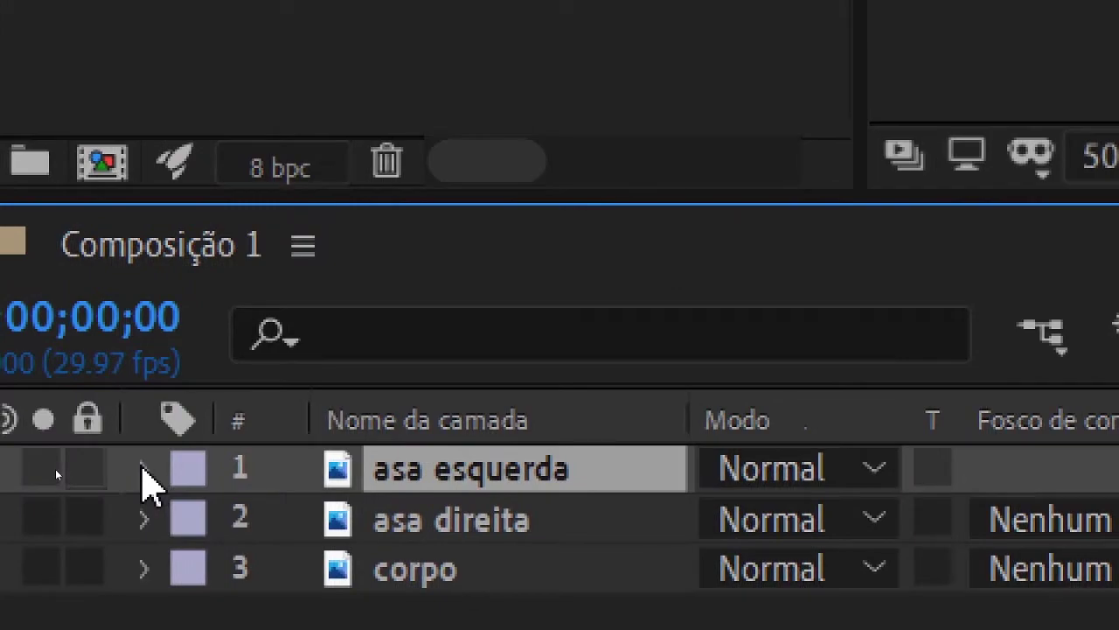
left_click(144, 469)
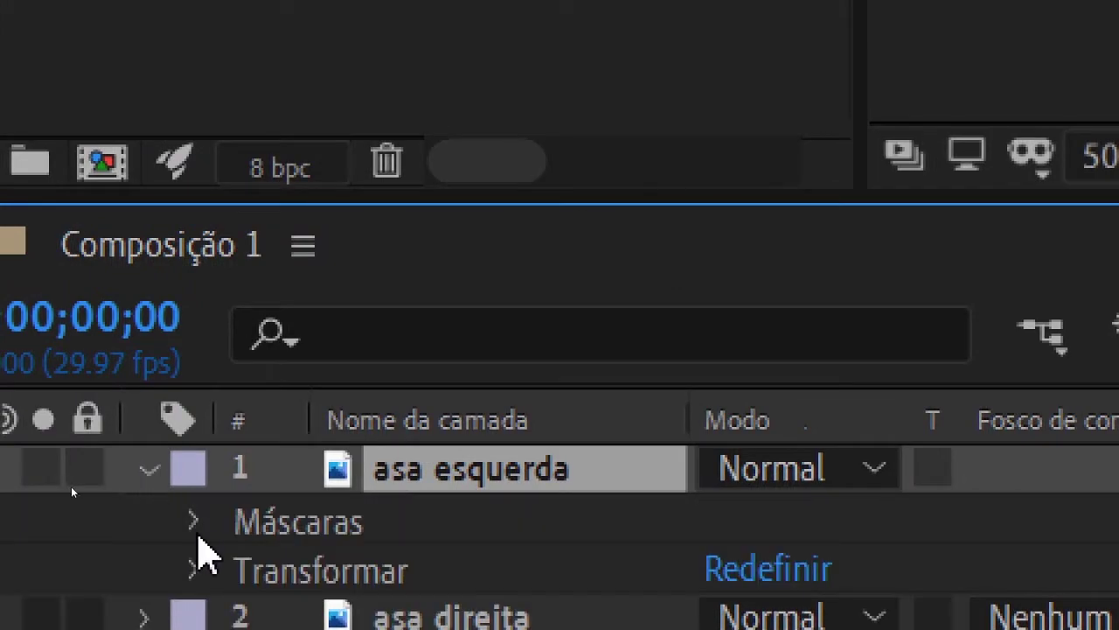
left_click(194, 558)
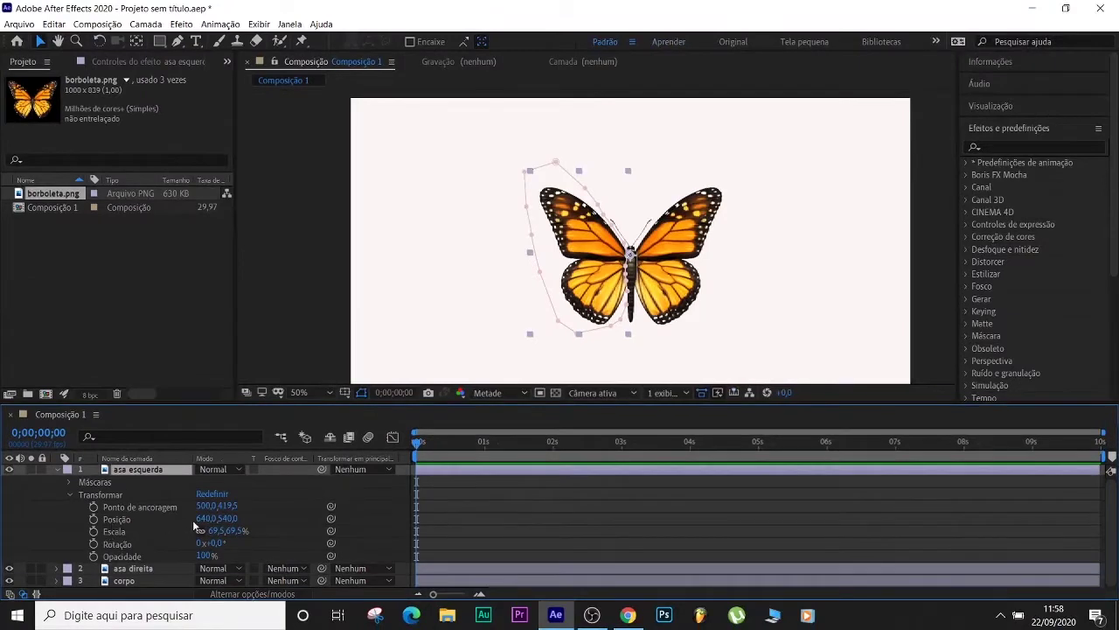
left_click_drag(212, 522, 234, 517)
key("ctrl+z")
key("ctrl+z")
key("ctrl+z")
Step: Try an Escala of 139,5% and different Rotação and Opacidade values on asa esquerda, undo them and collapse the layer
left_click_drag(214, 531, 265, 528)
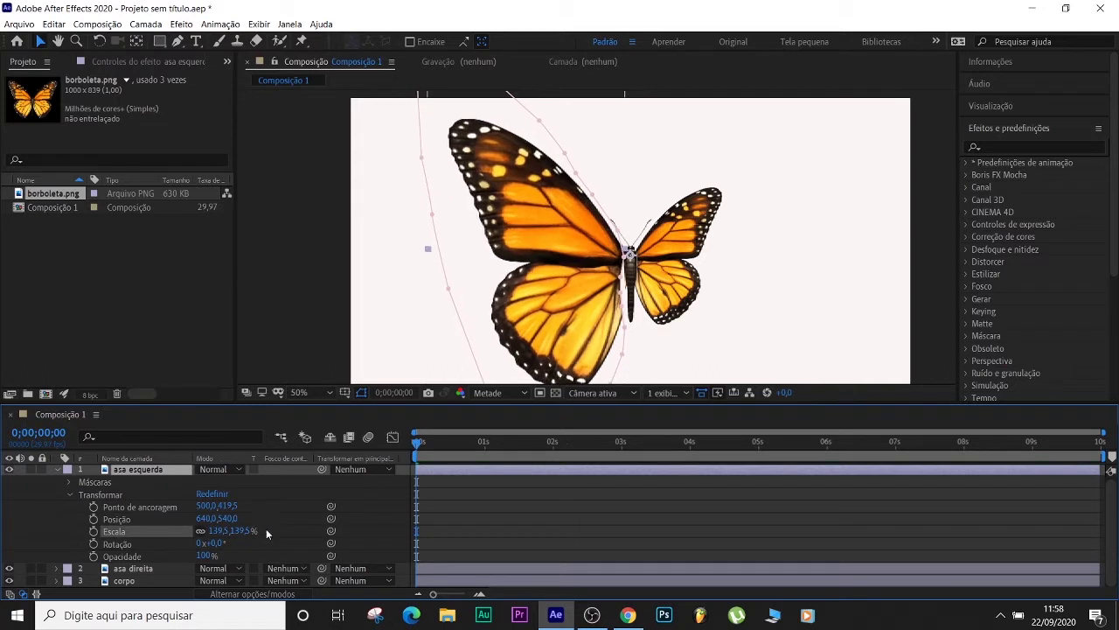
key("ctrl+z")
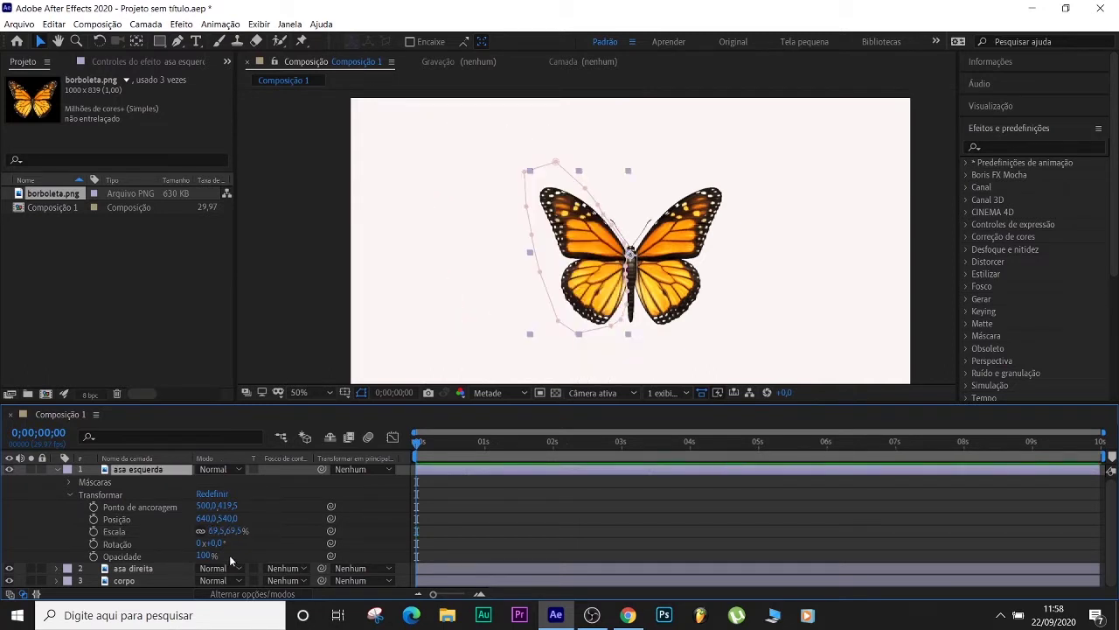
left_click_drag(212, 543, 132, 568)
key("ctrl+z")
key("ctrl+z")
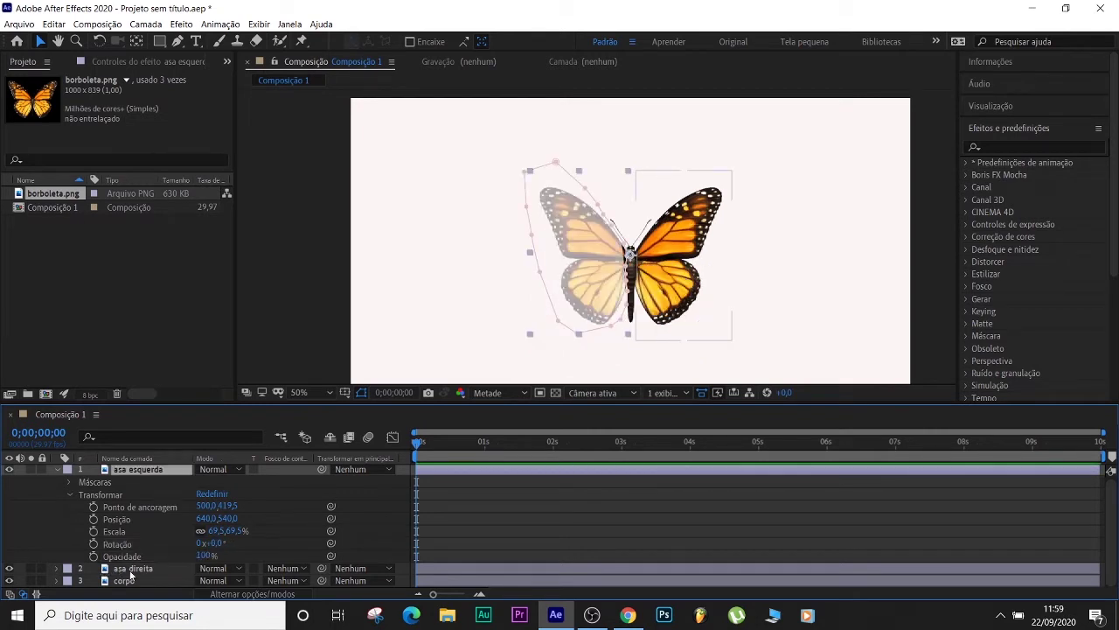
left_click(56, 469)
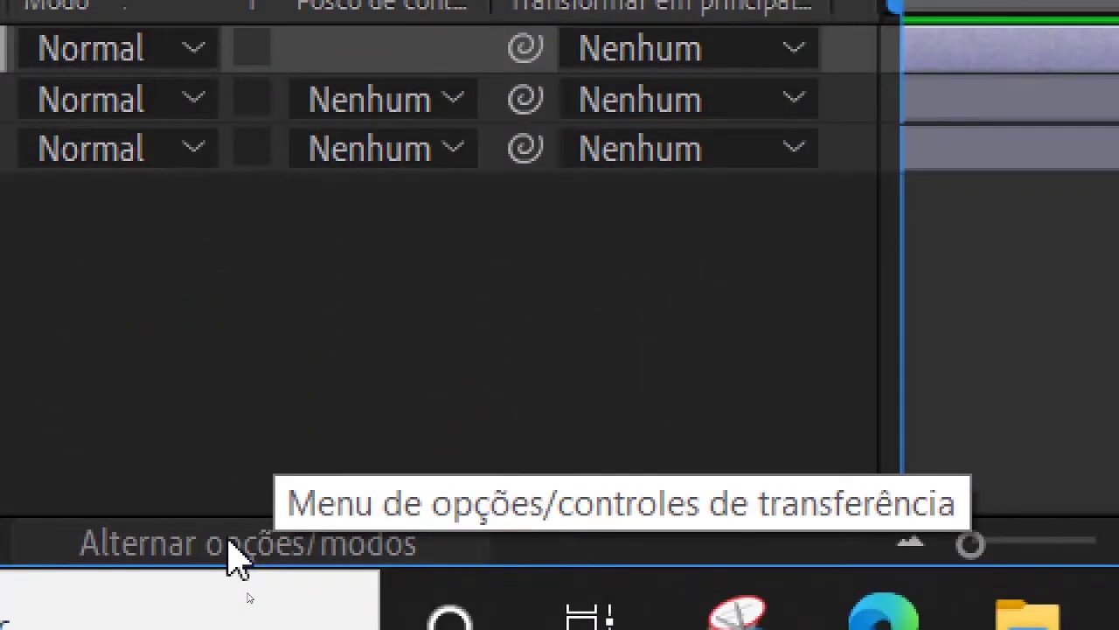
Step: Show the layer switches, make asa esquerda a 3D layer and expand its properties to reveal the X, Y and Z rotations
left_click(229, 552)
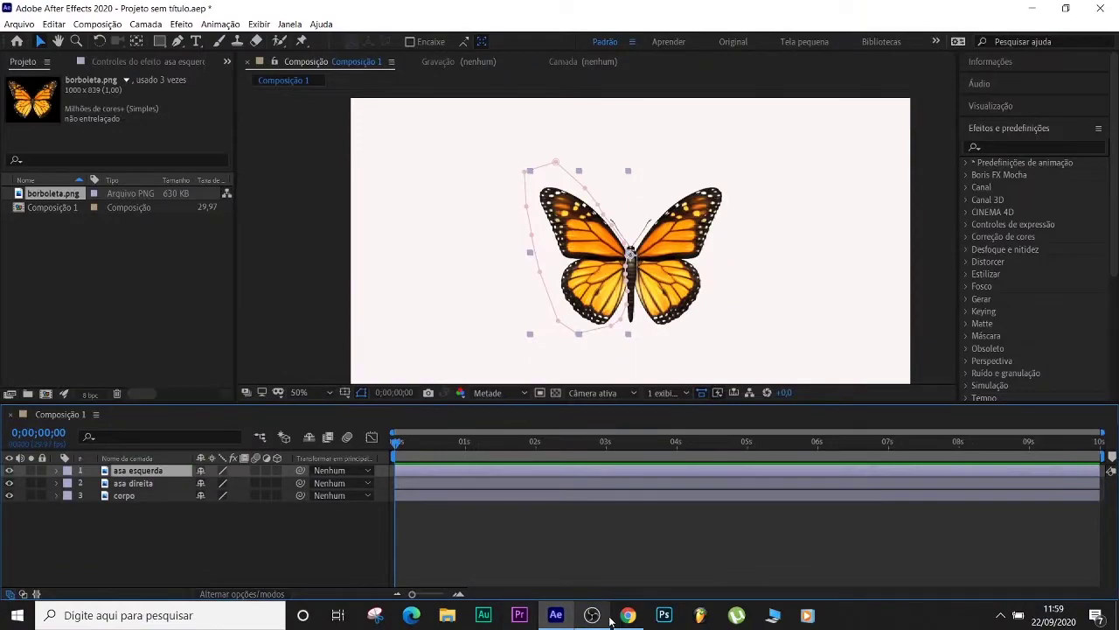
left_click(596, 617)
left_click(597, 617)
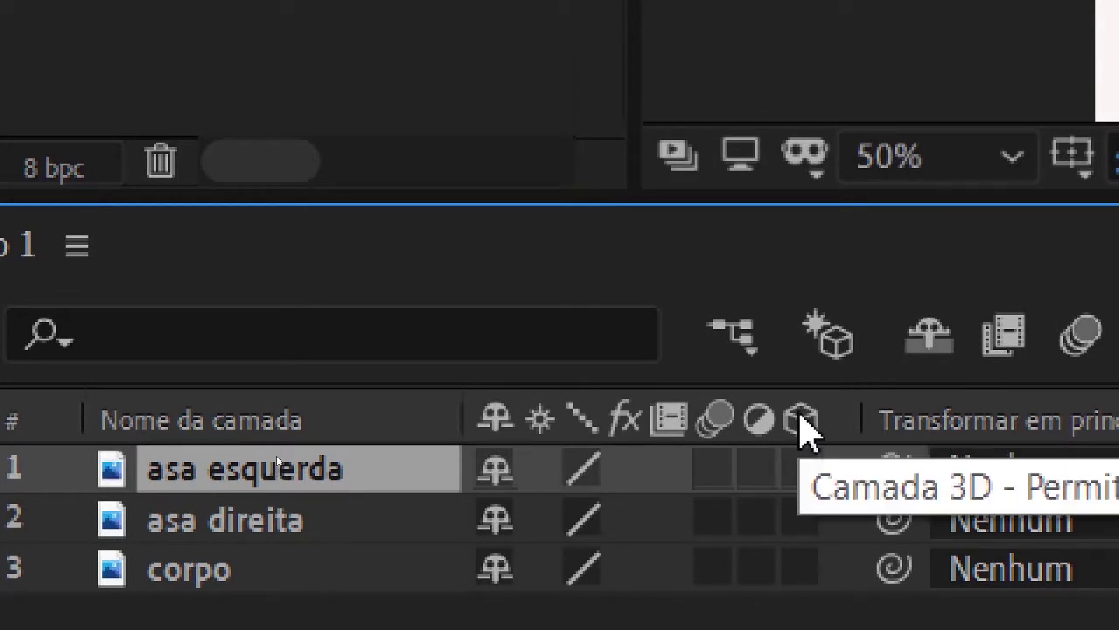
left_click(799, 469)
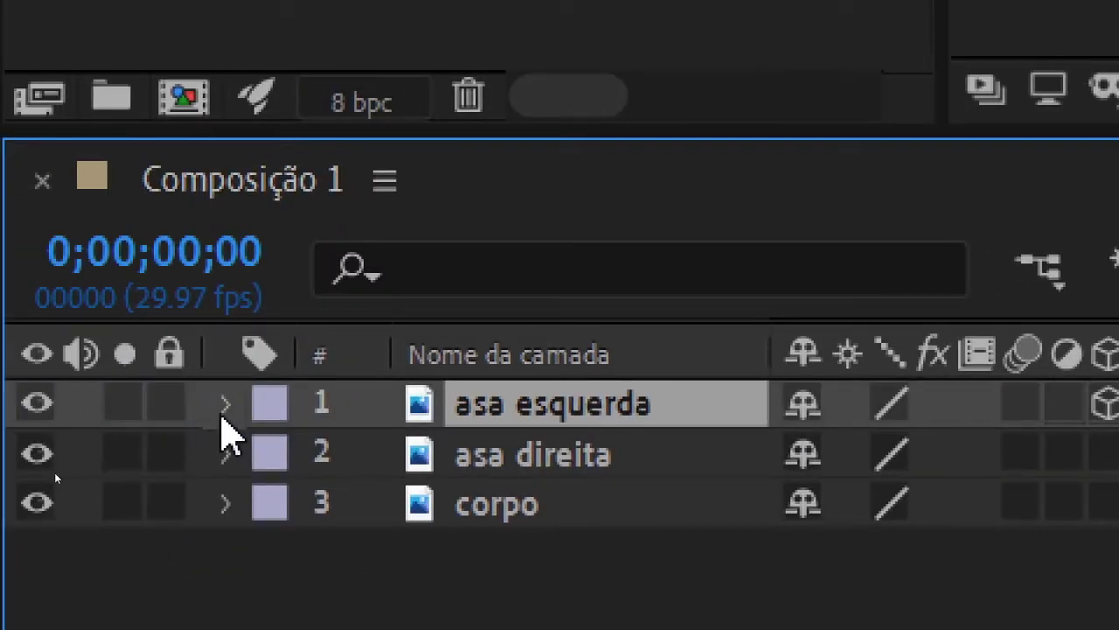
left_click(224, 406)
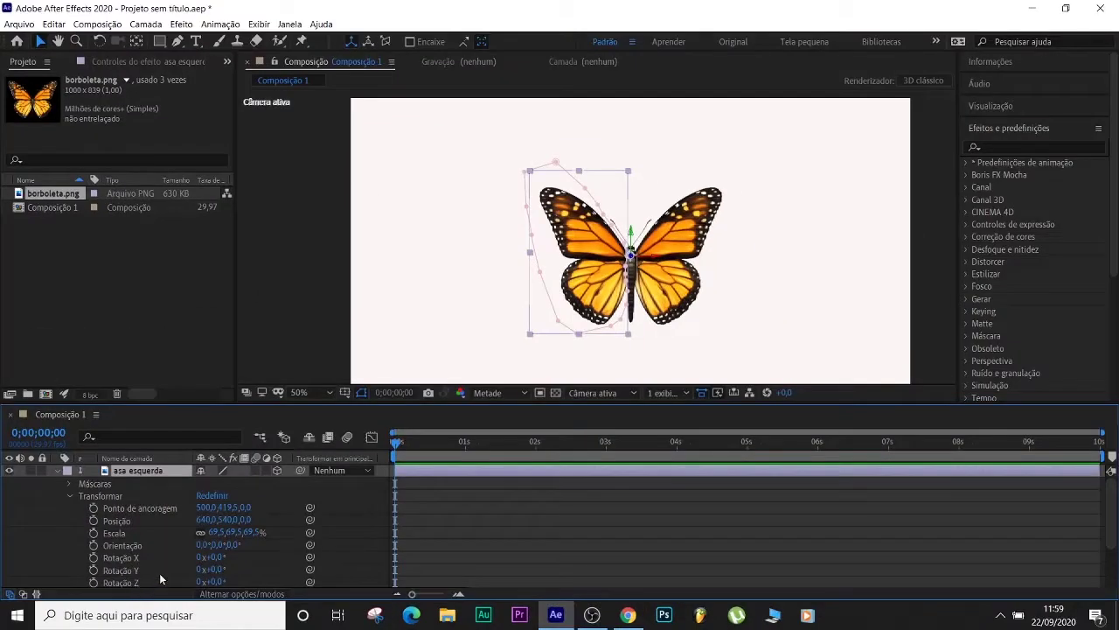
Step: Try a Rotação Y of about -14° on asa esquerda and undo it
left_click_drag(219, 576, 180, 568)
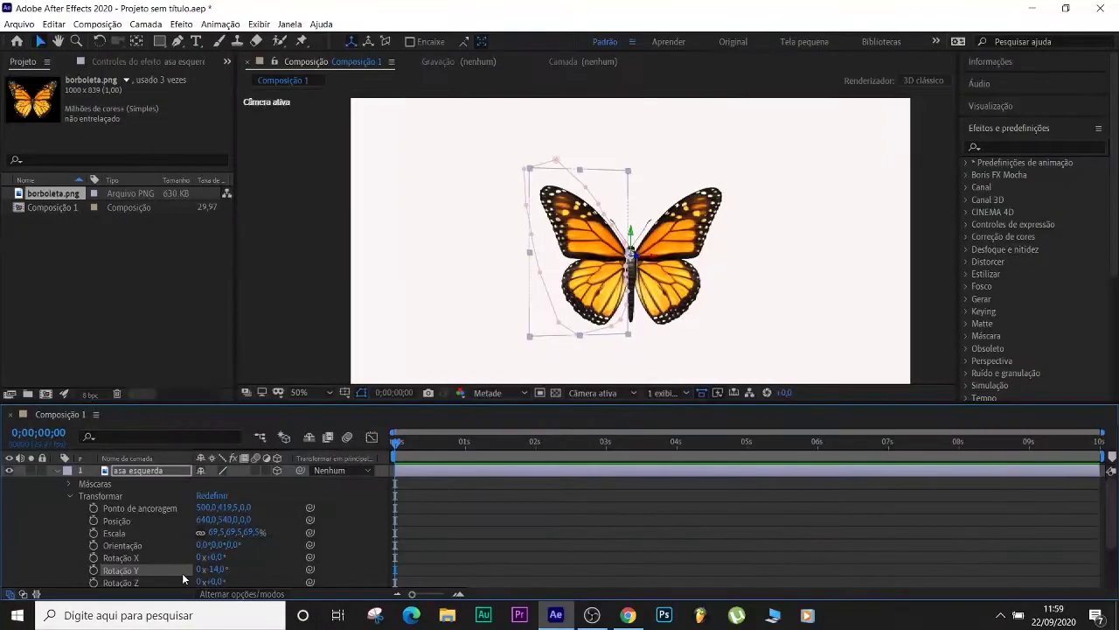
key("ctrl+z")
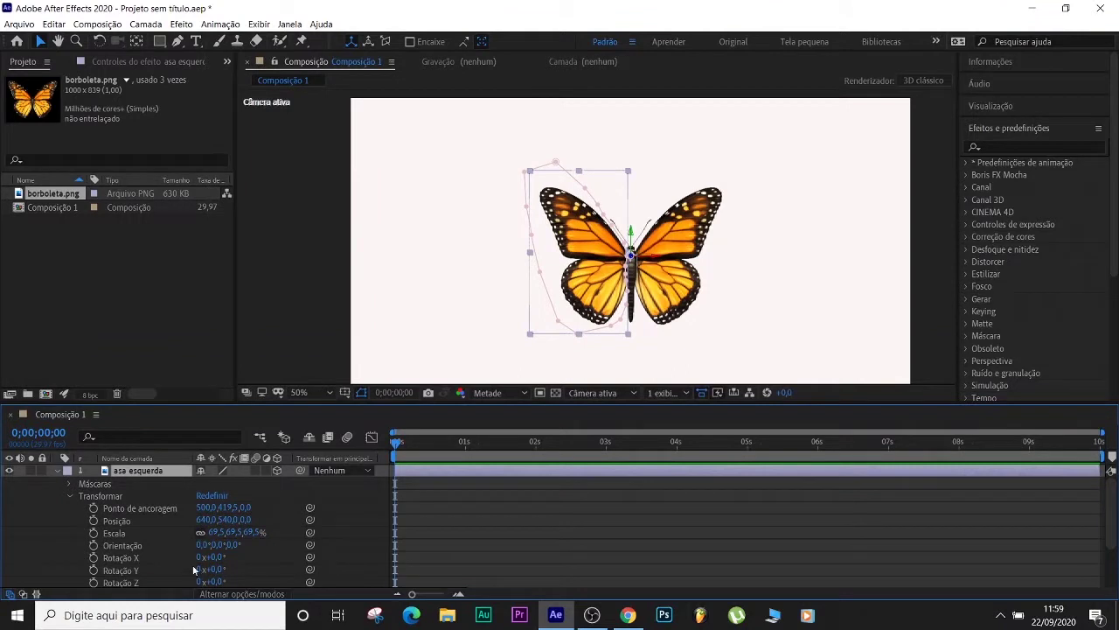
left_click(38, 41)
left_click(609, 254)
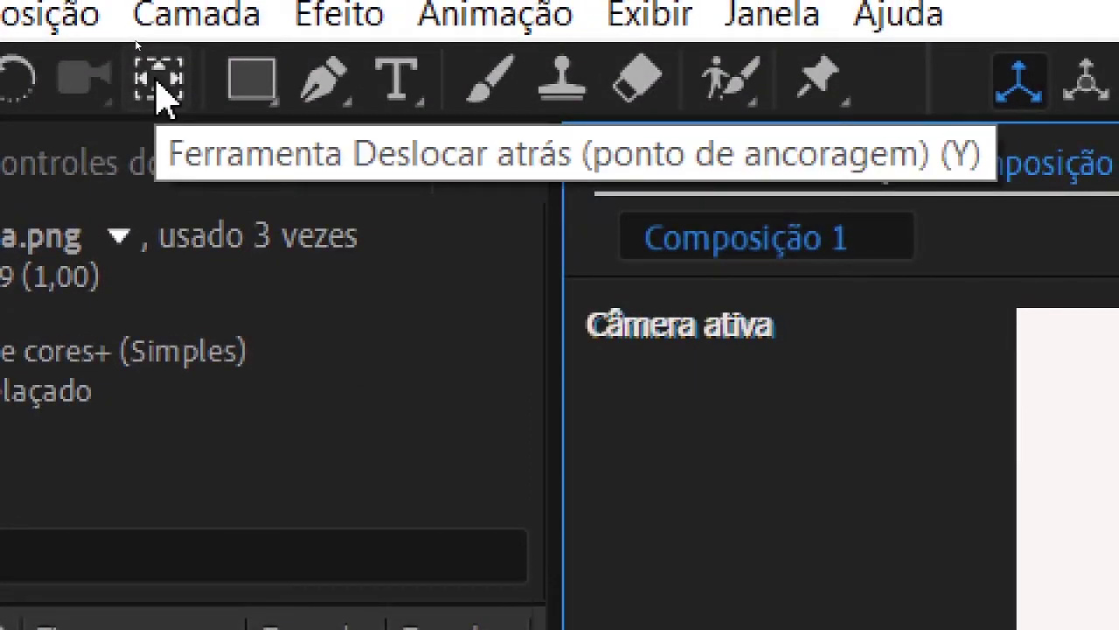
Step: Move asa esquerda's anchor point with the Deslocar atrás tool to the wing's middle, then its inner edge beside the body, testing Rotação Y each time
left_click(157, 81)
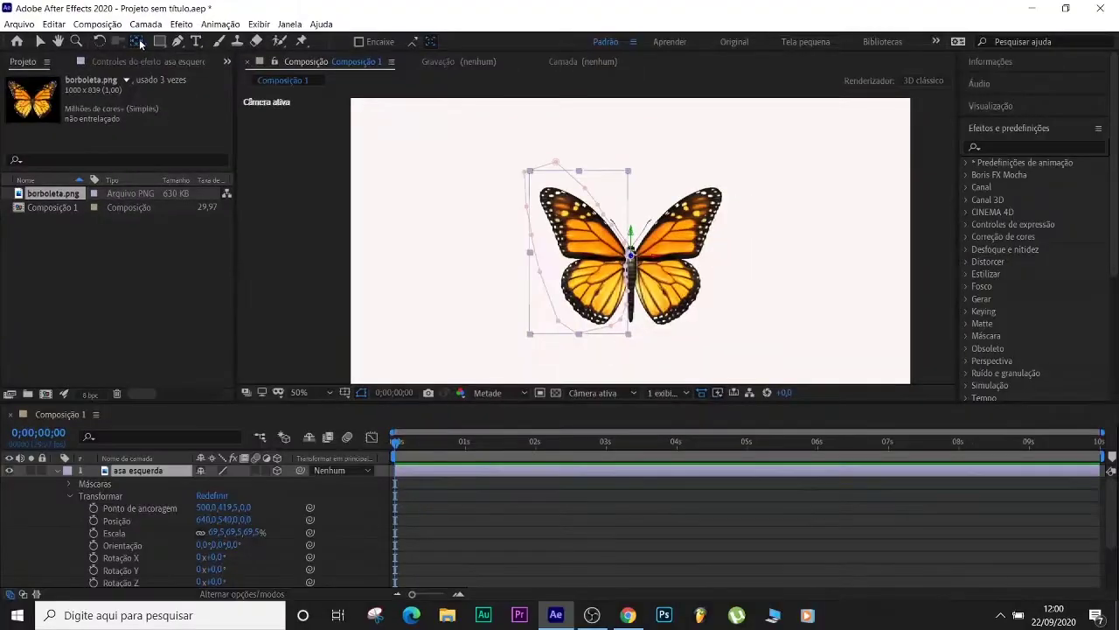
left_click_drag(630, 256, 593, 253)
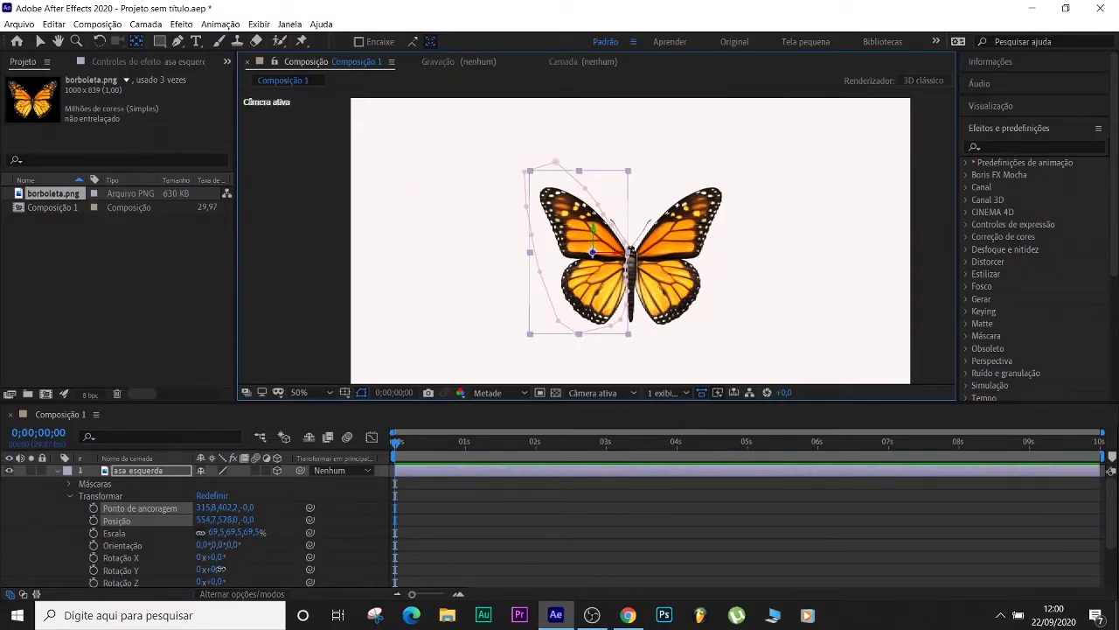
left_click_drag(223, 571, 228, 558)
key("ctrl+z")
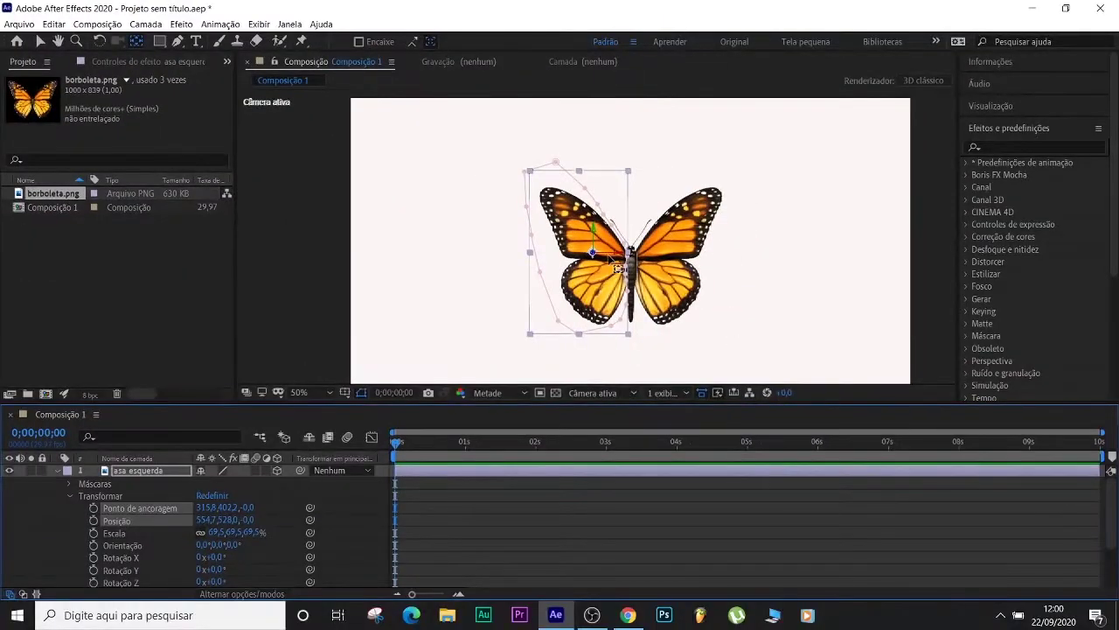
left_click_drag(593, 254, 625, 274)
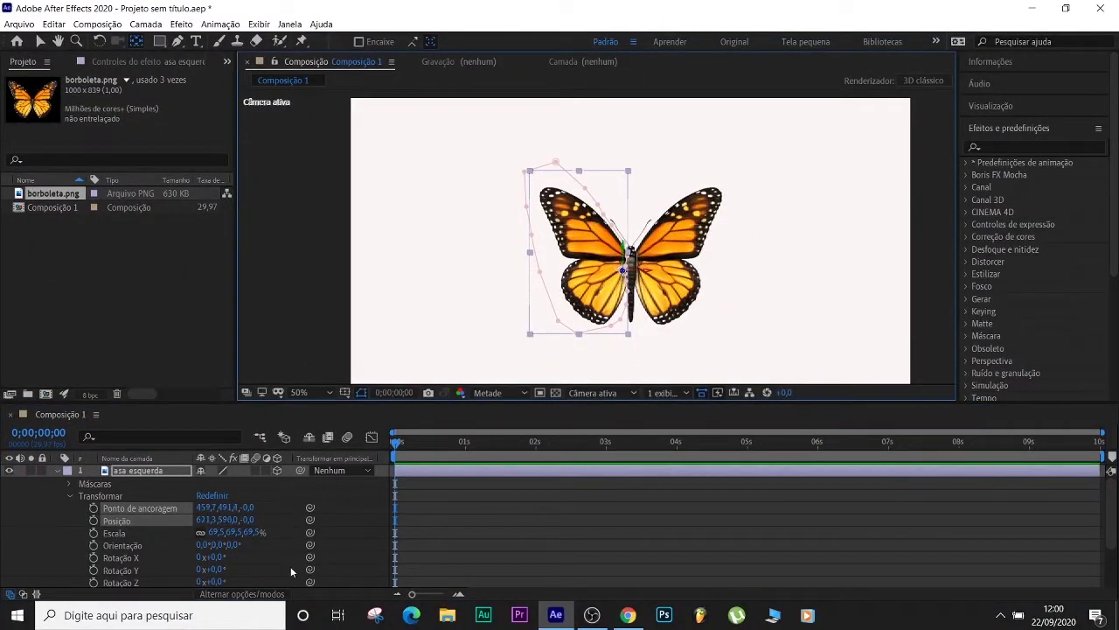
mouse_move(214, 569)
left_mouse_down()
mouse_move(241, 568)
mouse_move(217, 566)
left_mouse_up()
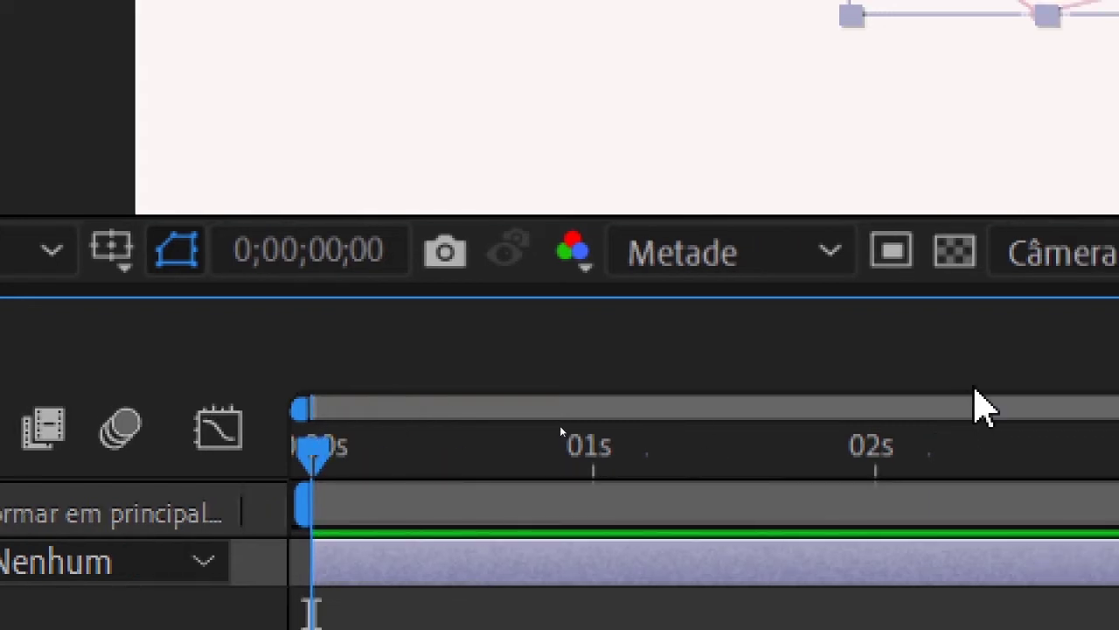
Step: Keyframe asa esquerda's Rotação Y at 0;00;00;00 and set it to -50° at 0;00;00;06
key("Page_Down")
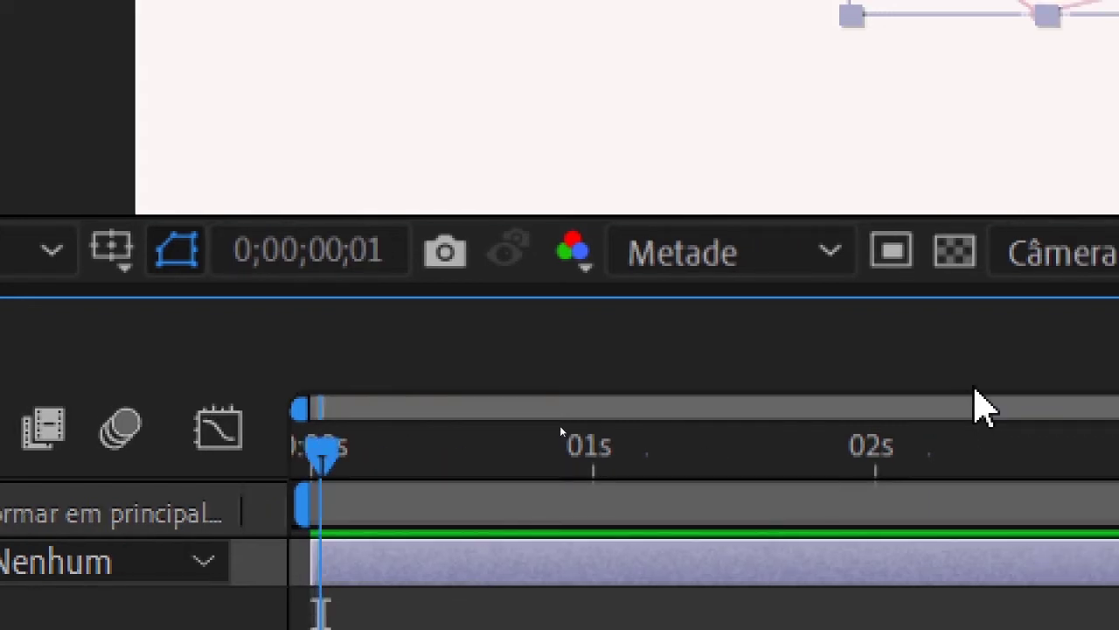
key("Page_Up")
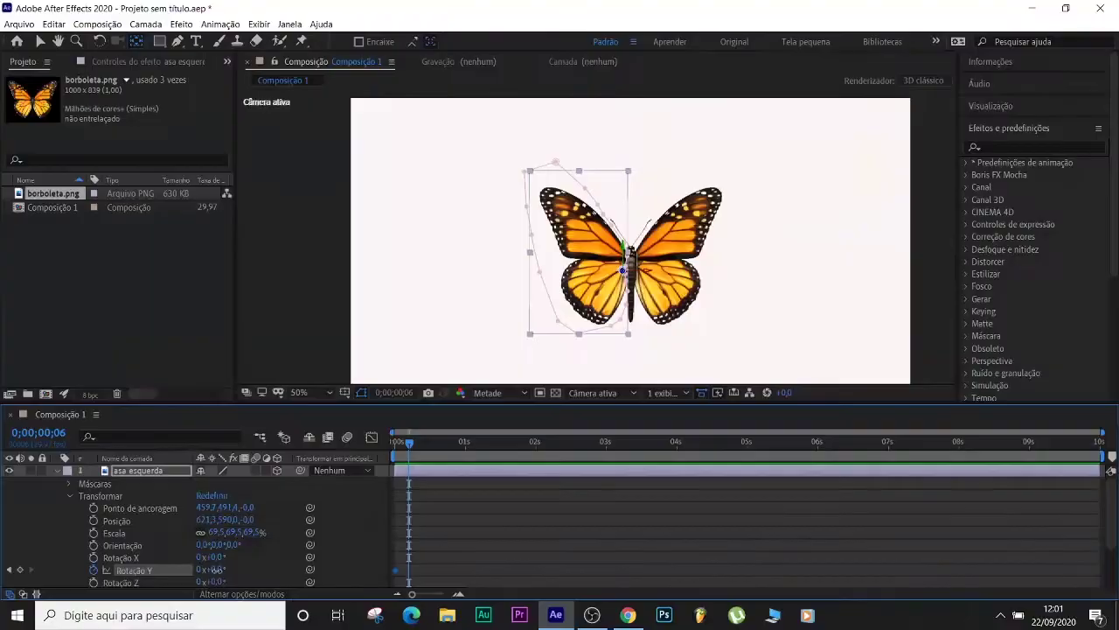
left_click_drag(223, 547, 163, 534)
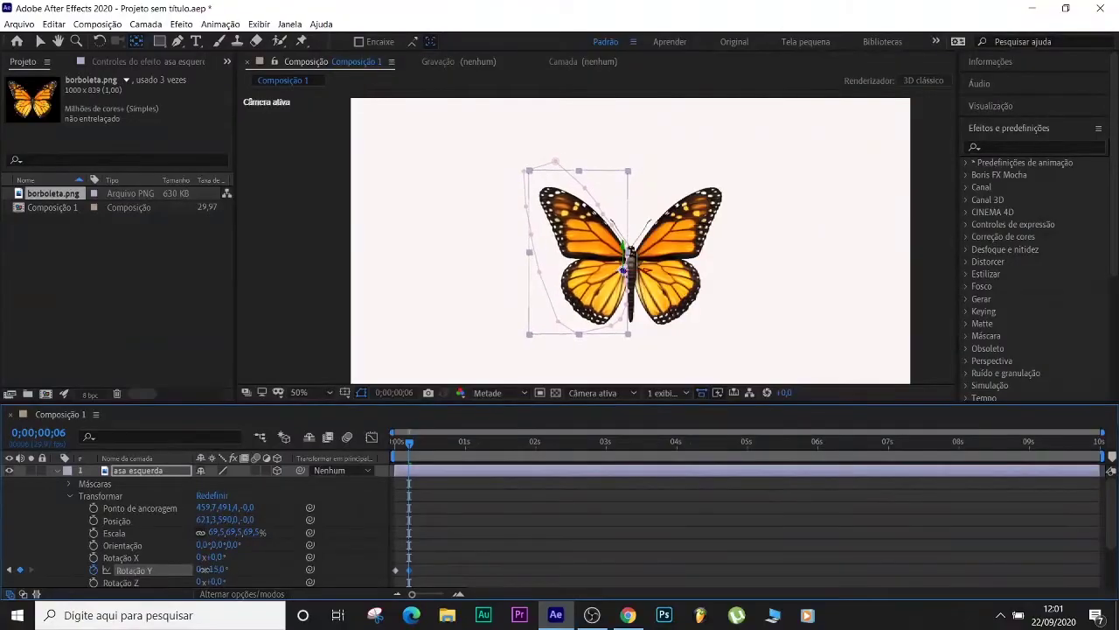
mouse_move(203, 569)
left_mouse_down()
mouse_move(172, 572)
mouse_move(186, 571)
left_mouse_up()
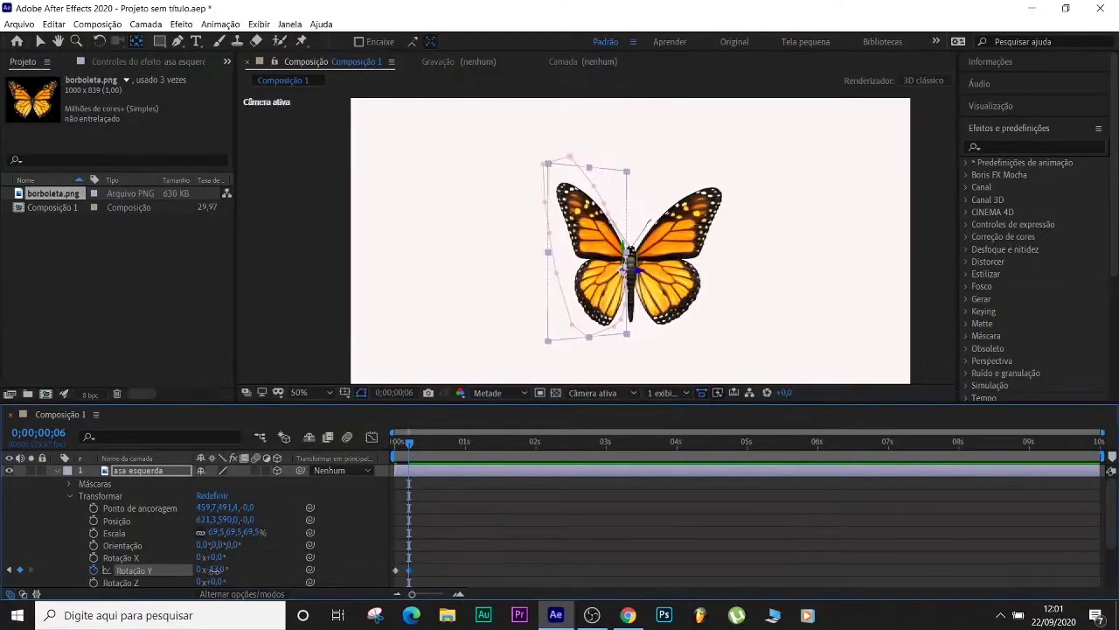
left_click_drag(215, 569, 210, 573)
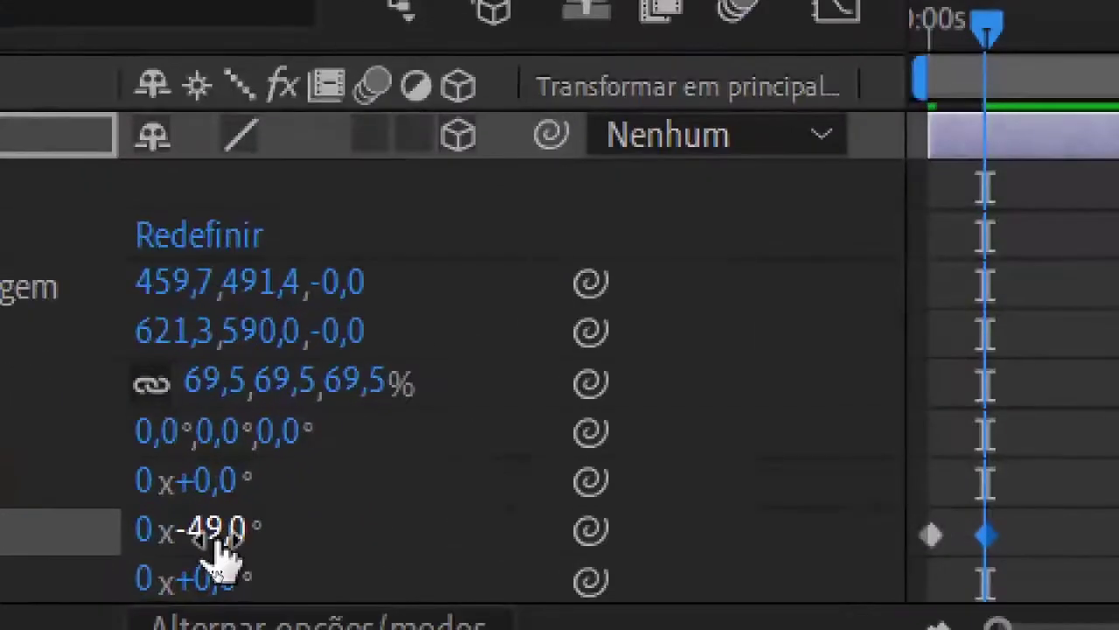
left_click(217, 535)
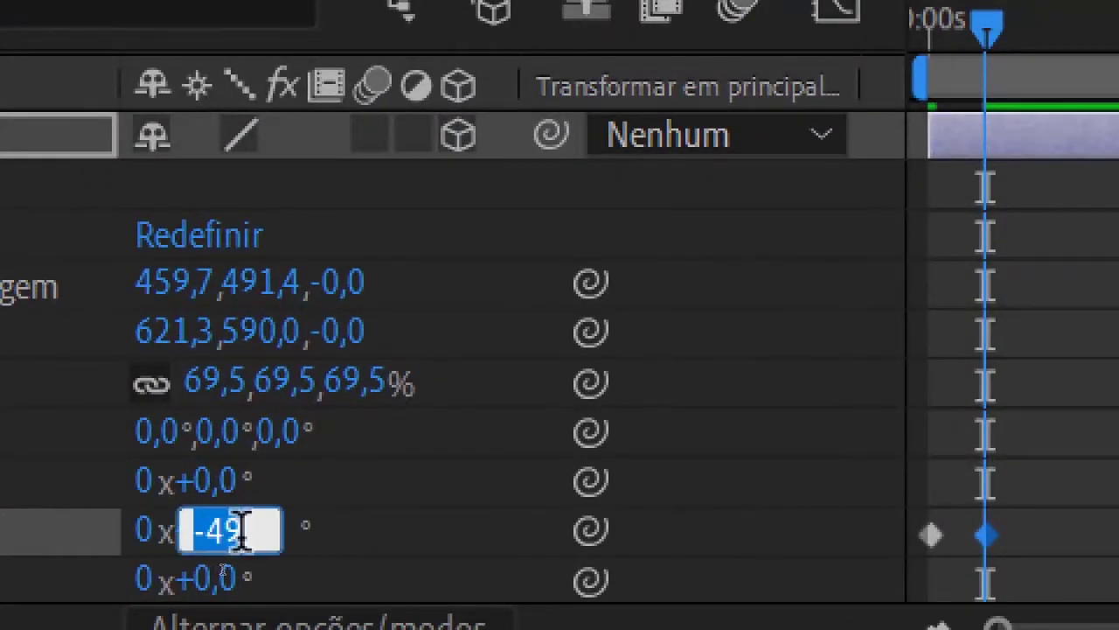
left_click(243, 530)
key("BackSpace")
key("BackSpace")
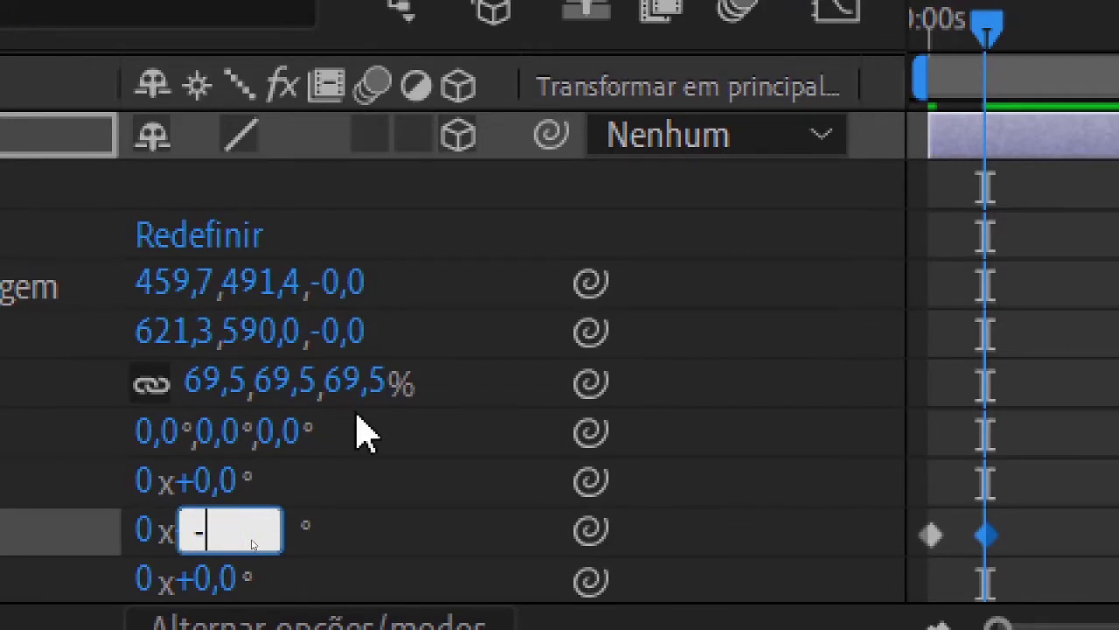
type("50")
key("Return")
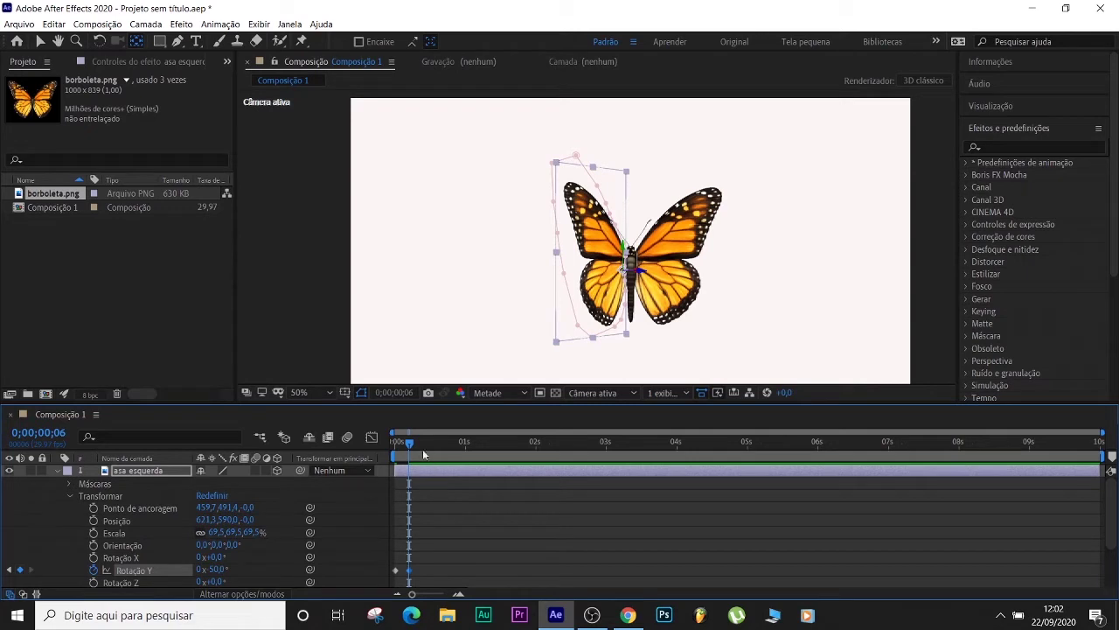
Step: Return to the start, copy both Rotação Y keyframes of asa esquerda and paste them at 0;00;00;12
left_click_drag(423, 454, 361, 463)
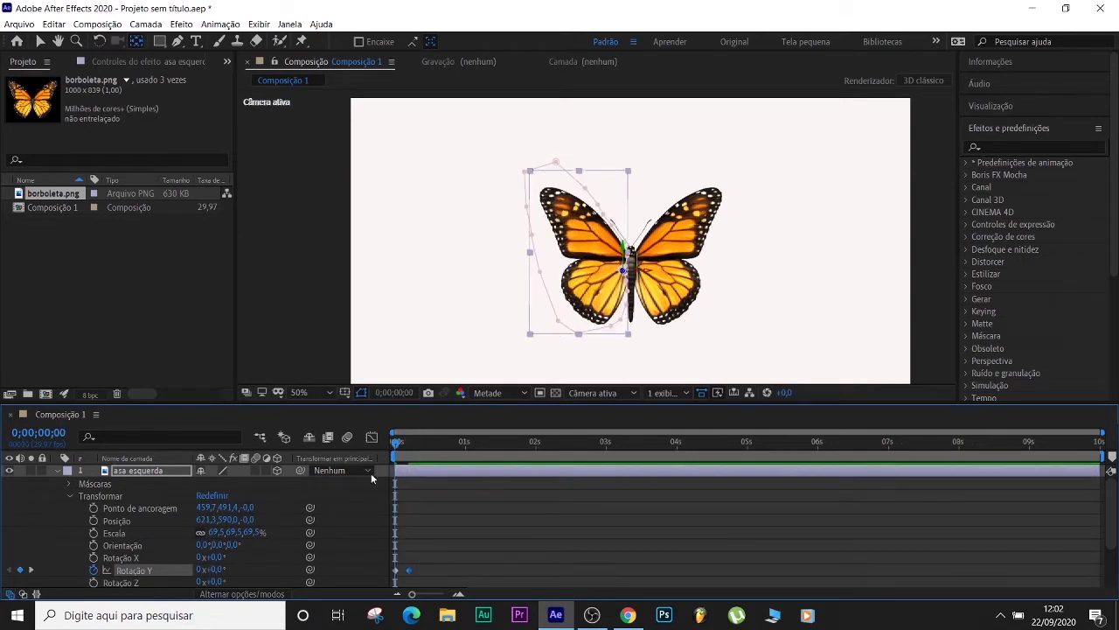
scroll(385, 523, "down", 3)
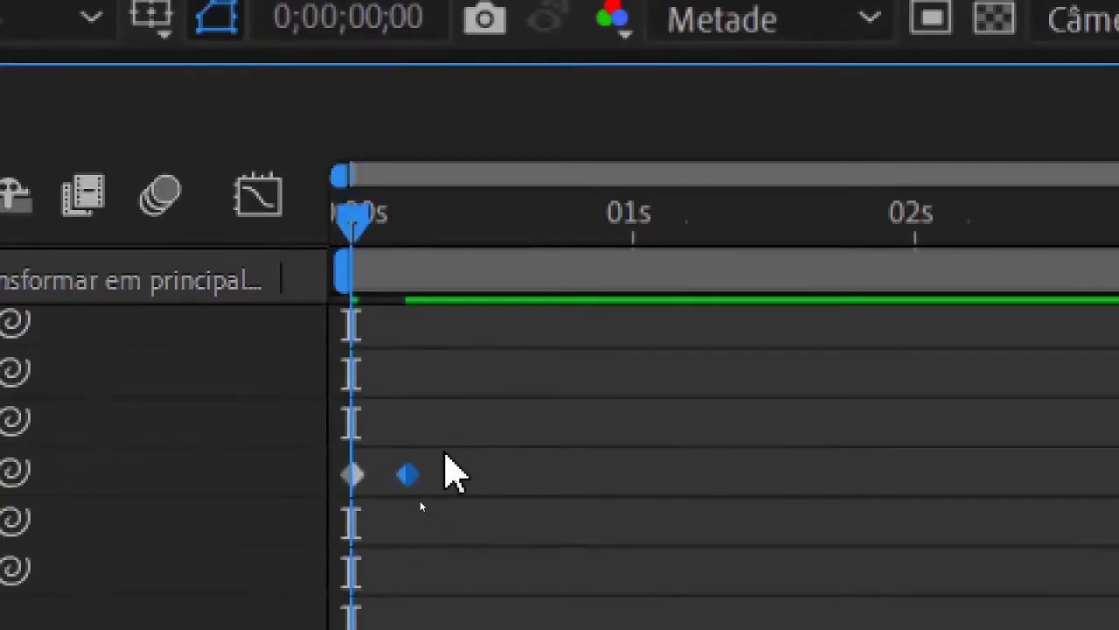
left_click(271, 473)
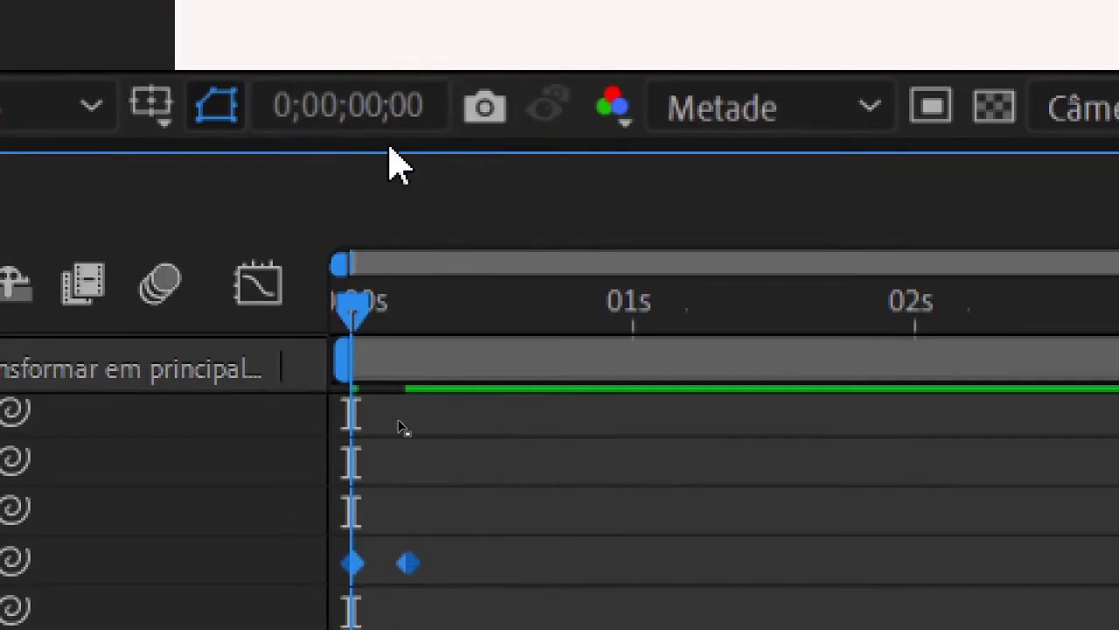
left_click_drag(351, 219, 375, 224)
left_click_drag(376, 311, 409, 313)
key("ctrl+v")
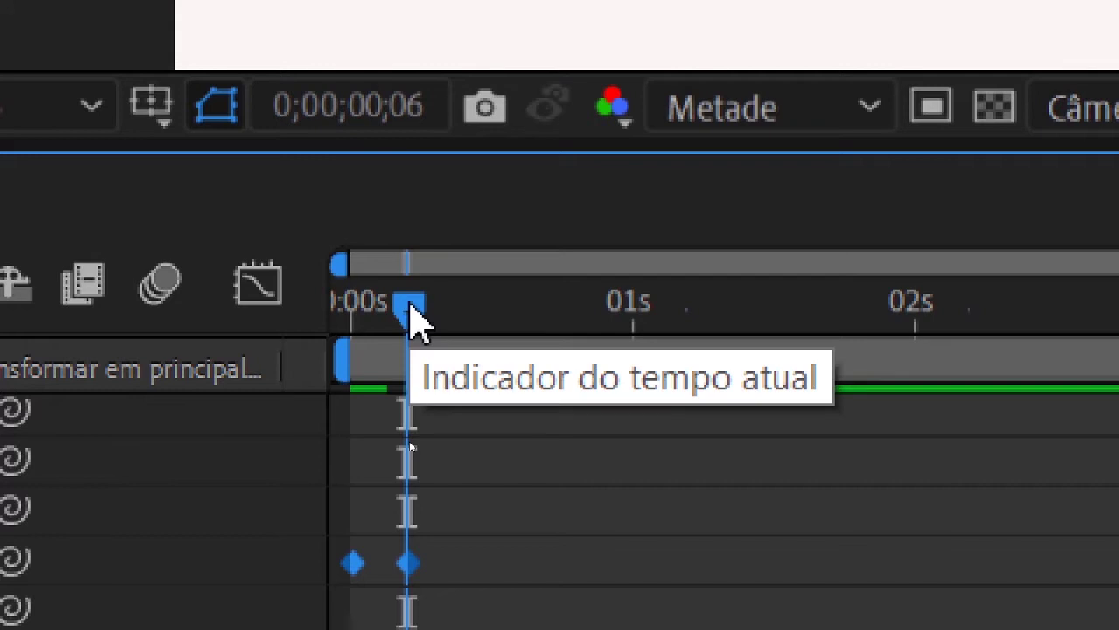
key("space")
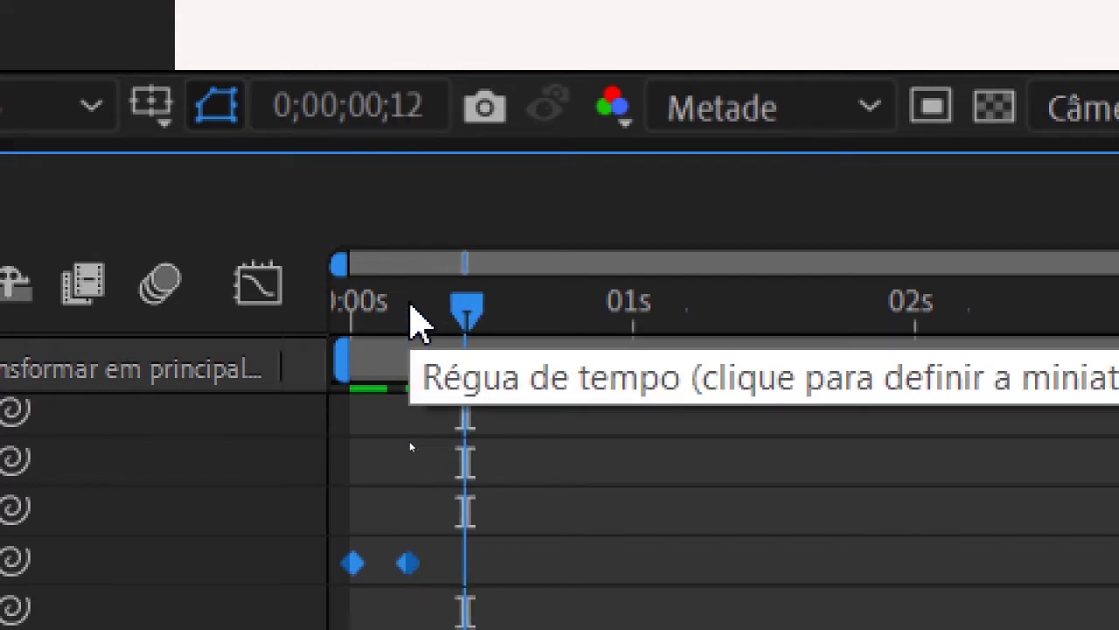
key("ctrl+v")
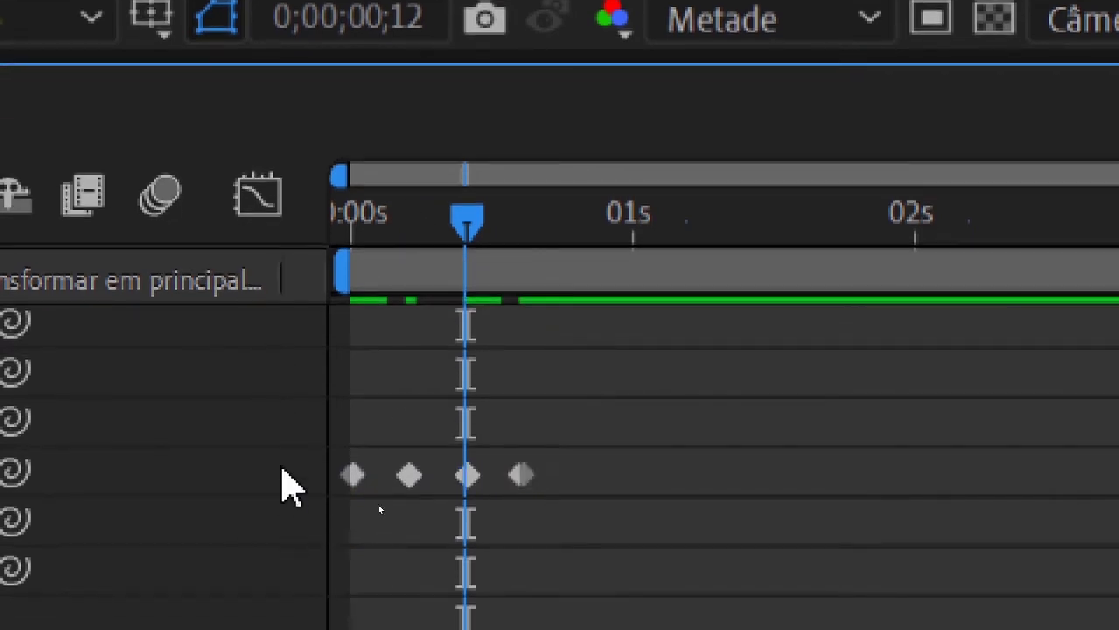
Step: Copy the four Rotação Y keyframes and paste them six frames after 0;00;00;18
left_click(310, 481)
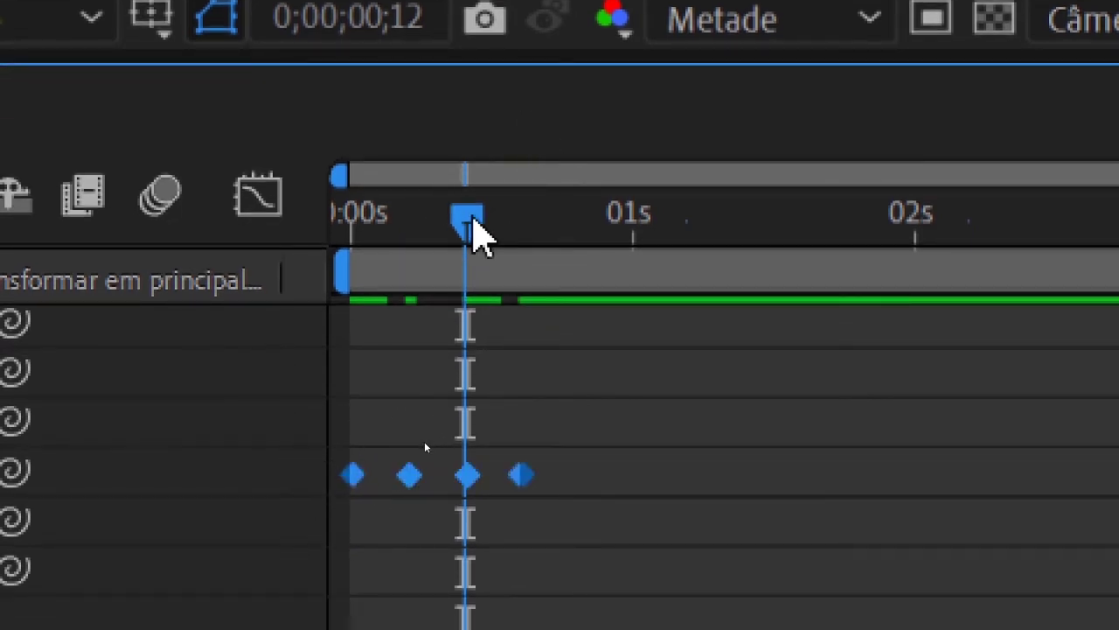
left_click_drag(473, 220, 534, 230)
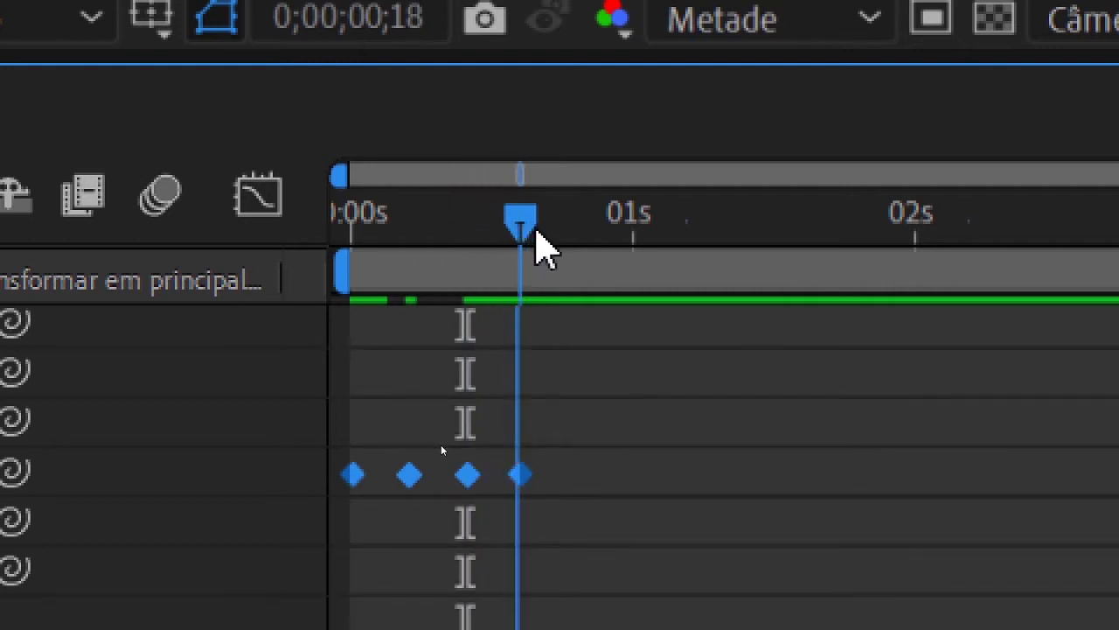
key("bracketleft")
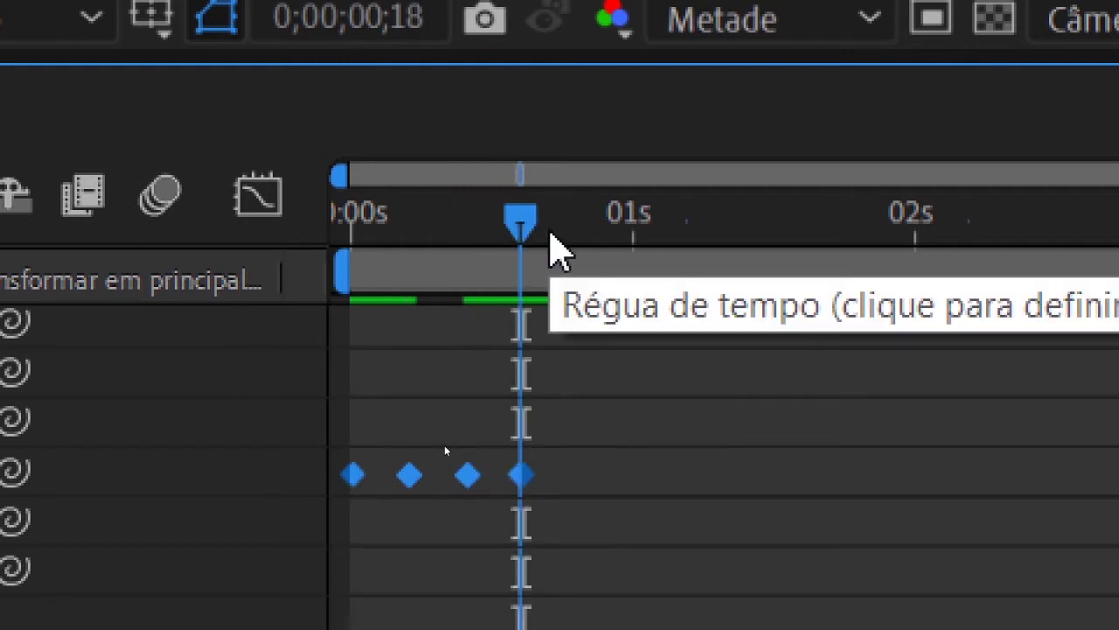
key("space")
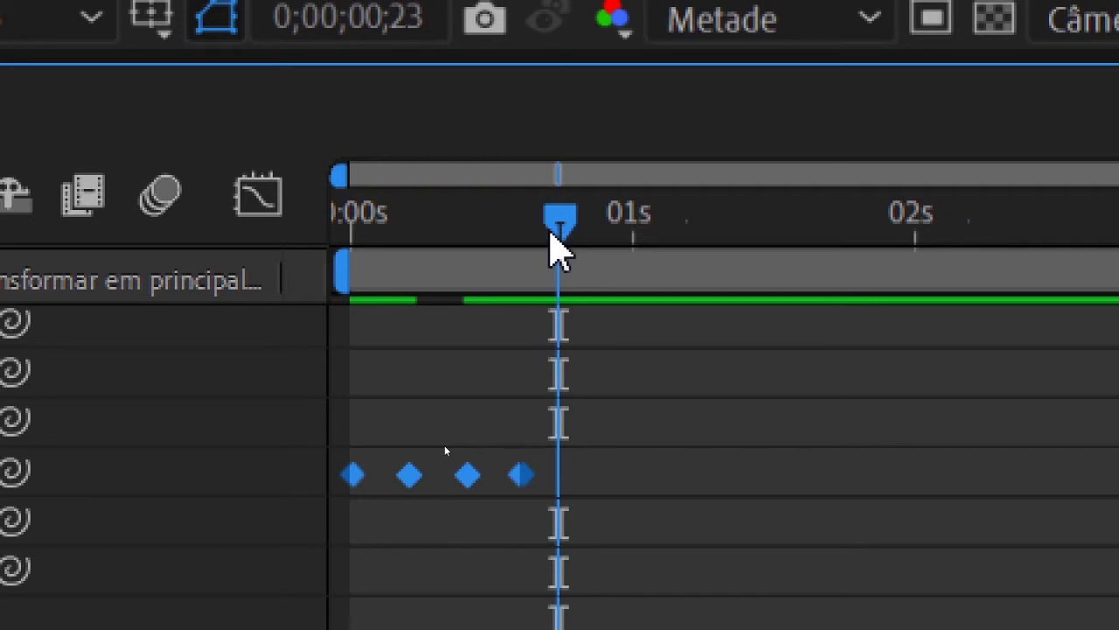
key("ctrl+v")
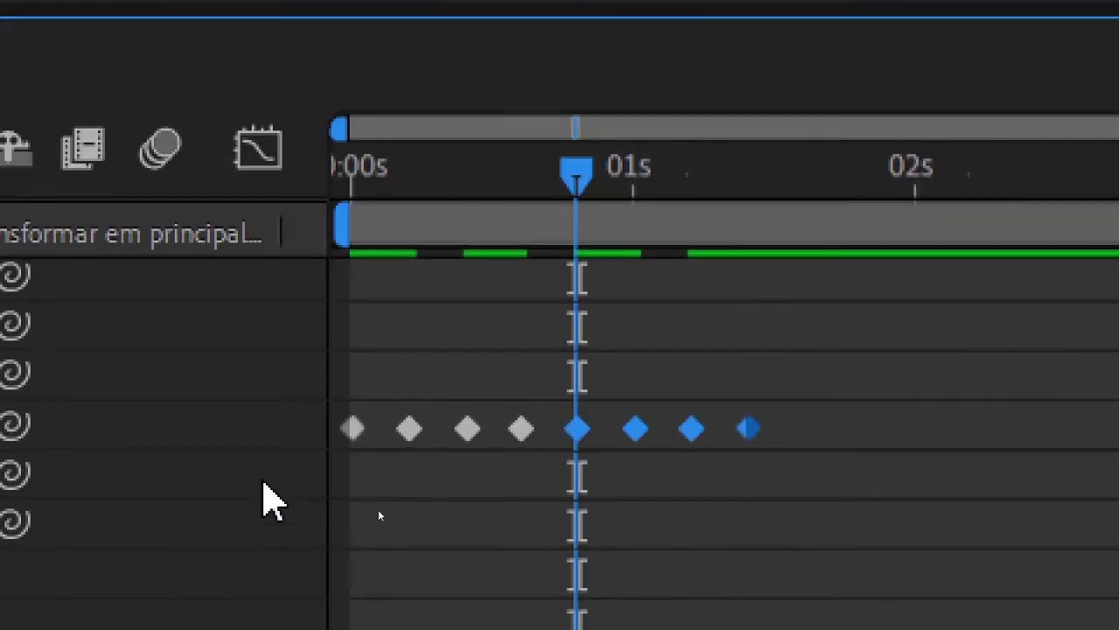
Step: Extend the wing flapping by pasting four more Rotação Y keyframes six frames after the eighth keyframe
left_click(306, 427)
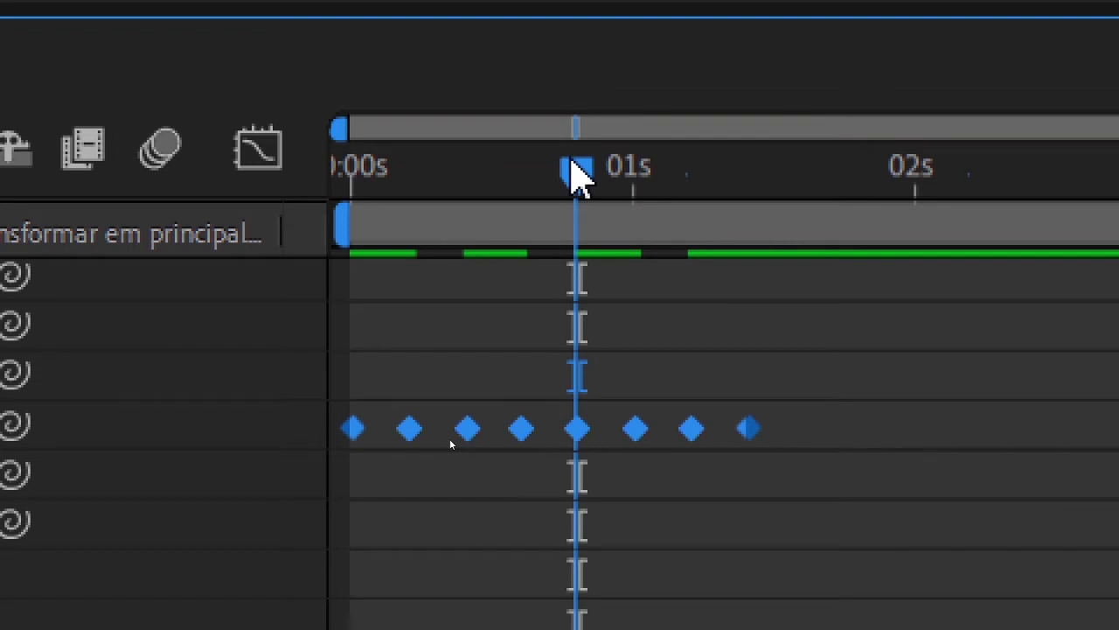
left_click_drag(574, 162, 584, 161)
left_click_drag(586, 163, 604, 163)
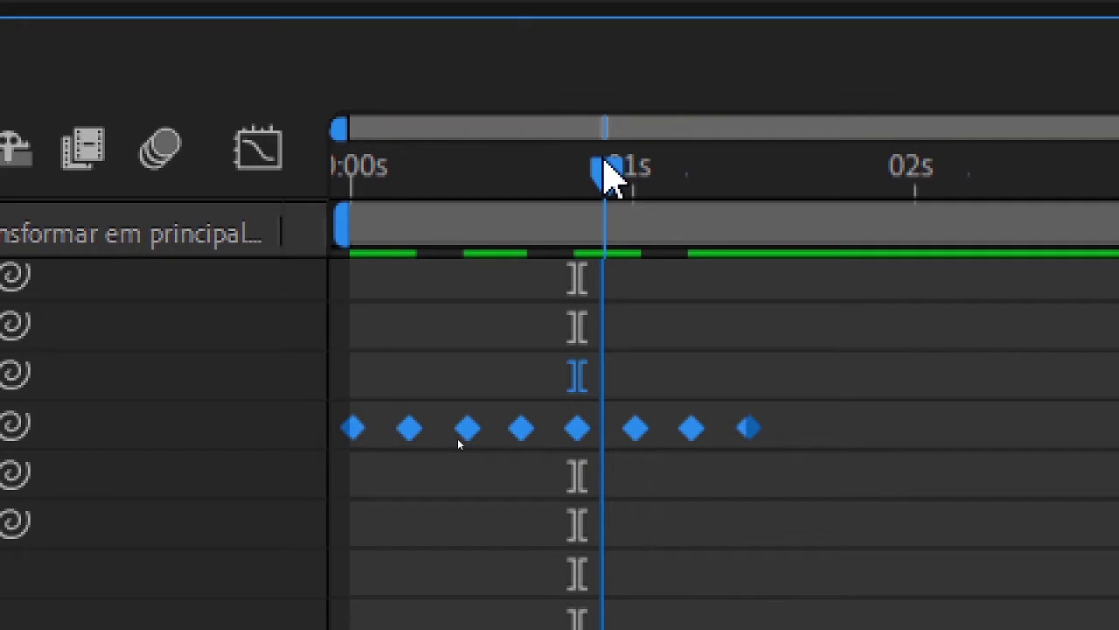
left_click_drag(610, 175, 746, 175)
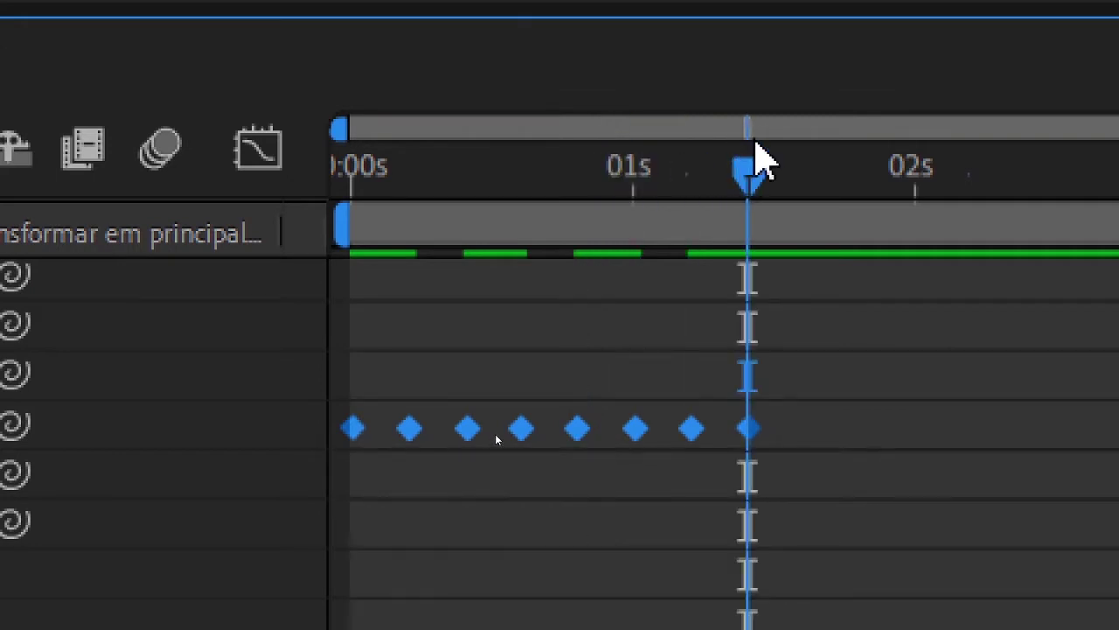
key("Page_Down")
key("Page_Down")
key("Page_Down")
key("Page_Down")
key("Page_Down")
key("Page_Down")
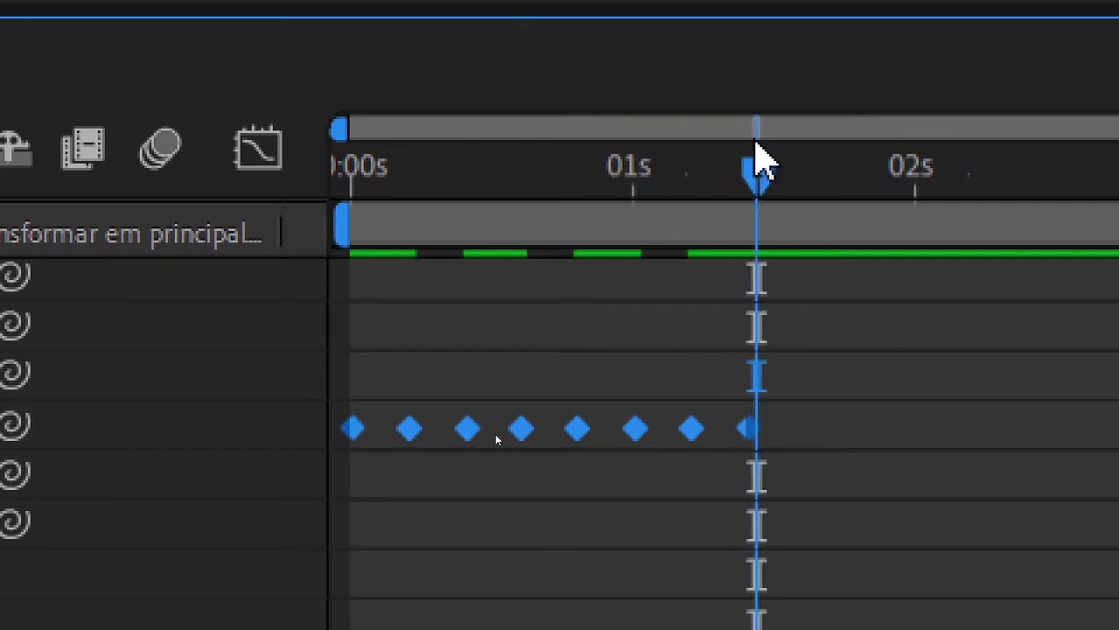
key("ctrl+v")
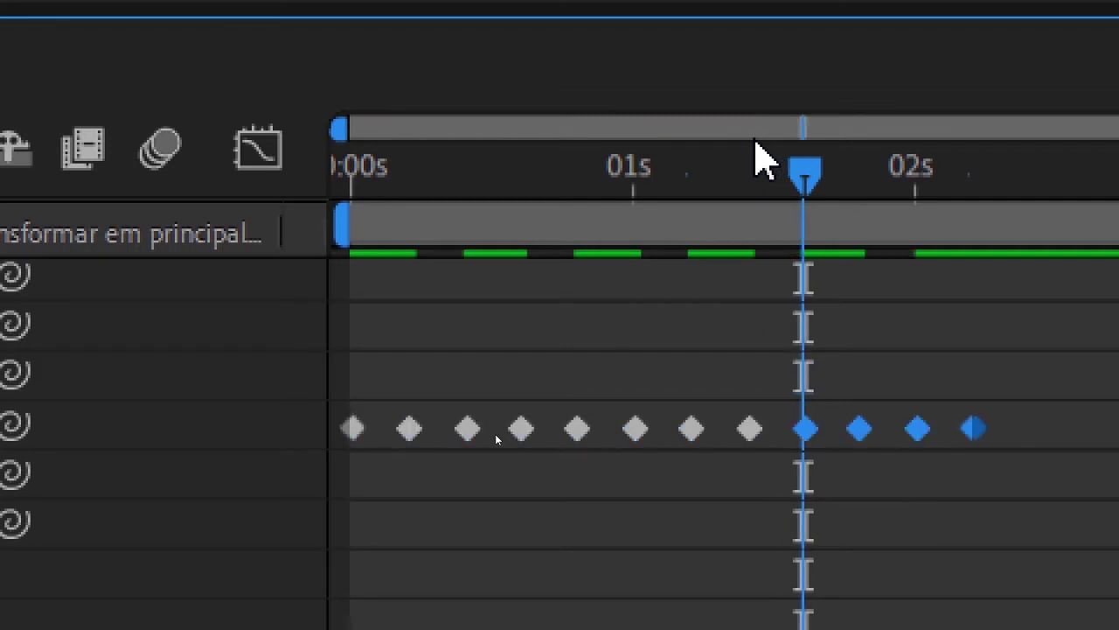
Step: Copy all twelve Rotação Y keyframes and paste them six frames after the last one, between 2 and 3 seconds
left_click_drag(288, 399, 324, 487)
left_click_drag(802, 179, 935, 201)
left_click_drag(743, 210, 792, 218)
key("ctrl+v")
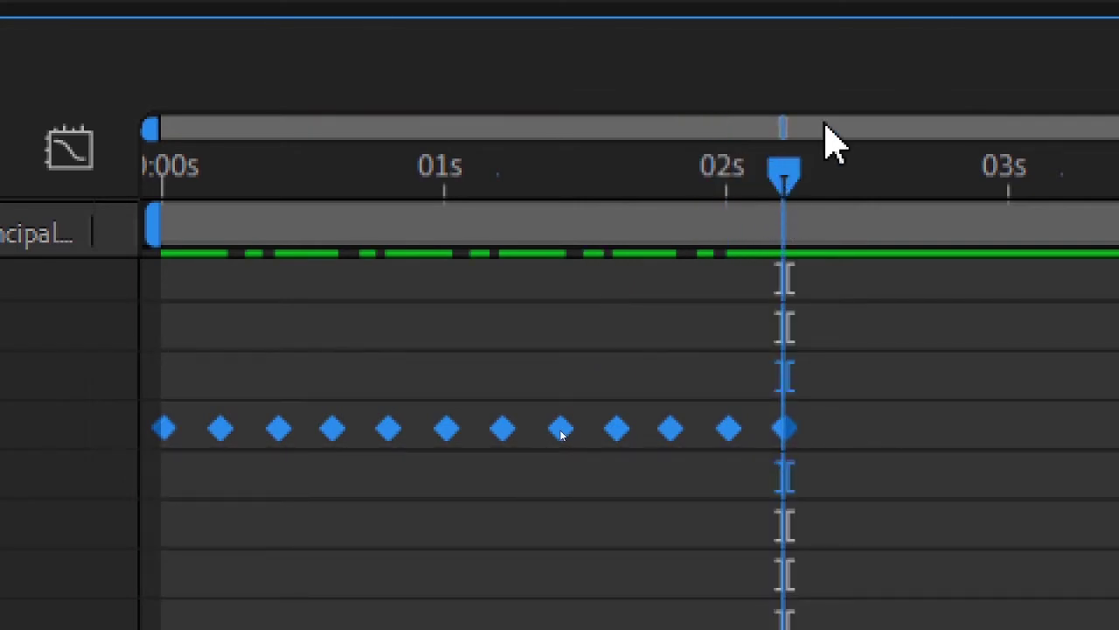
key("space")
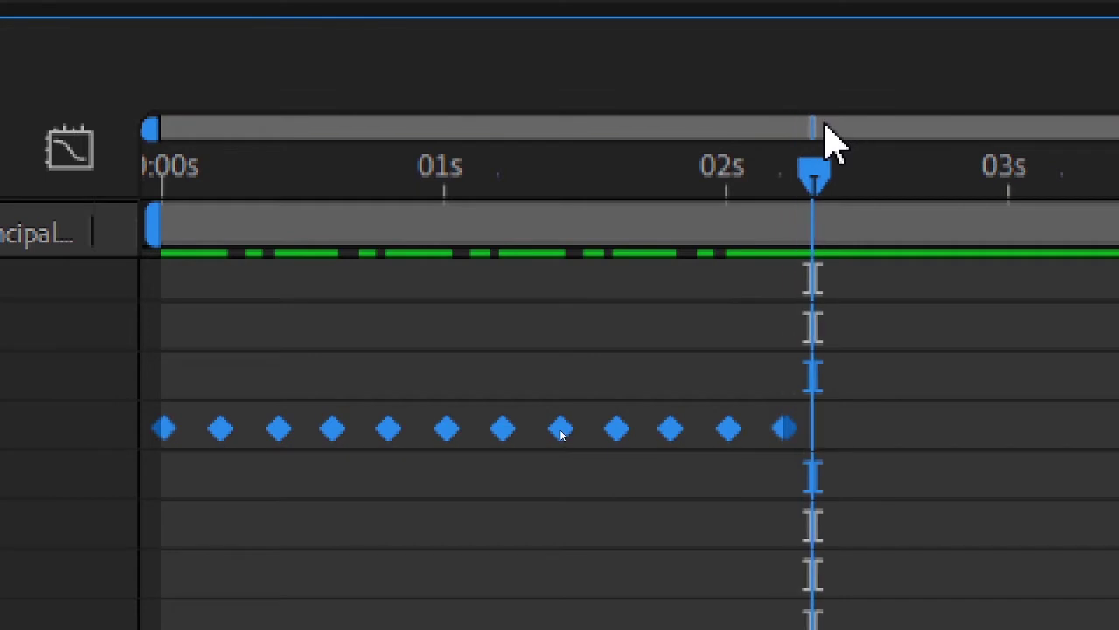
key("ctrl+v")
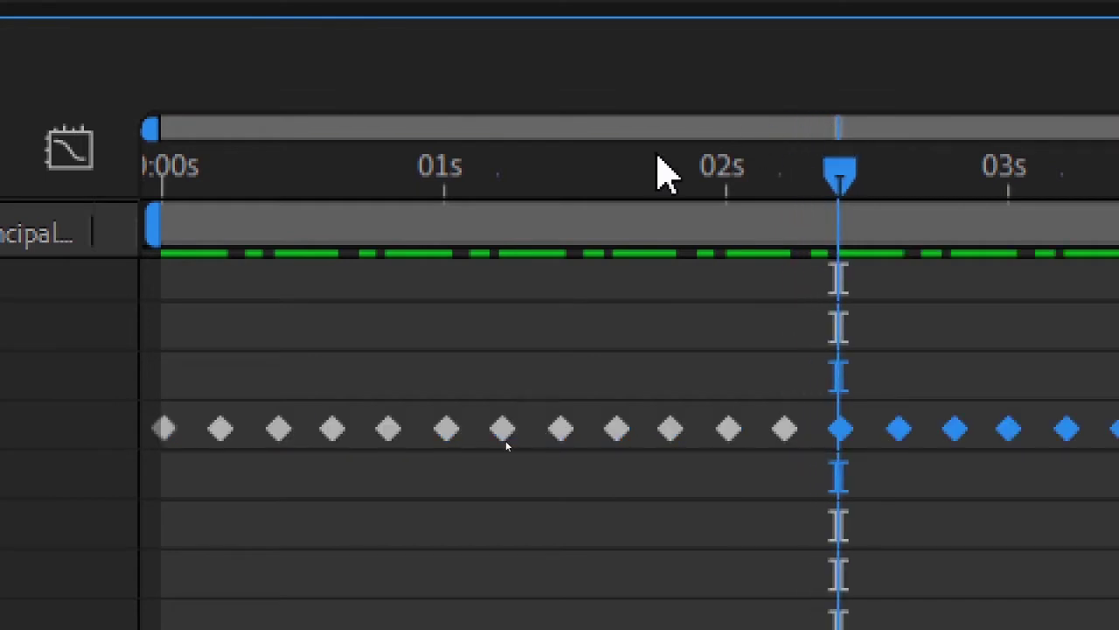
Step: Copy all 24 Rotação Y keyframes of asa esquerda and paste them at 0;00;04;24, six frames after the last one
key("Delete")
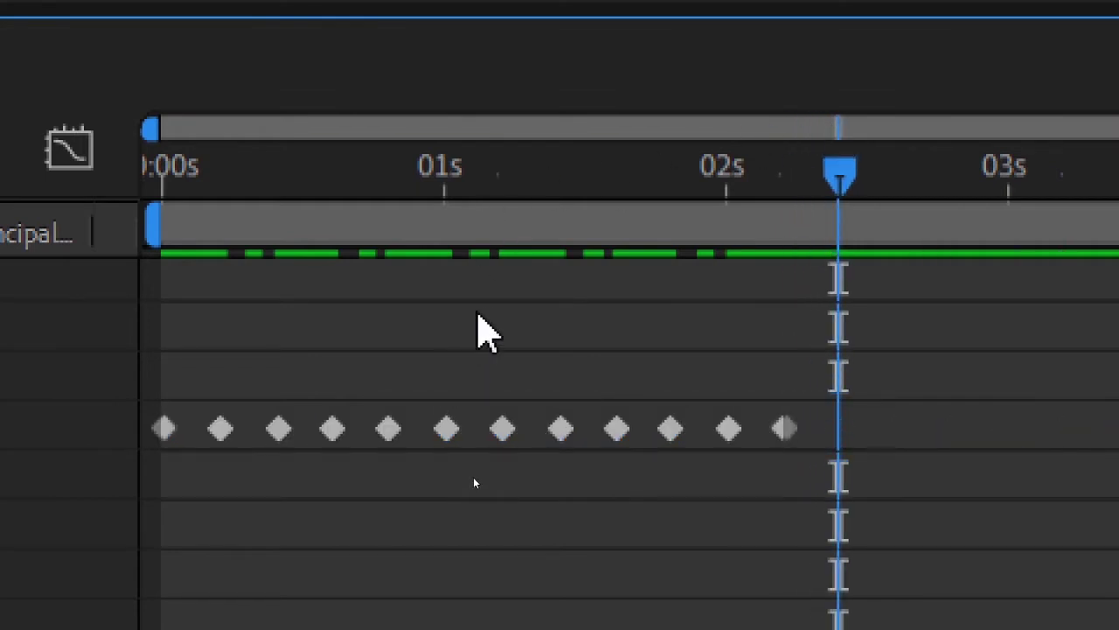
key("ctrl+z")
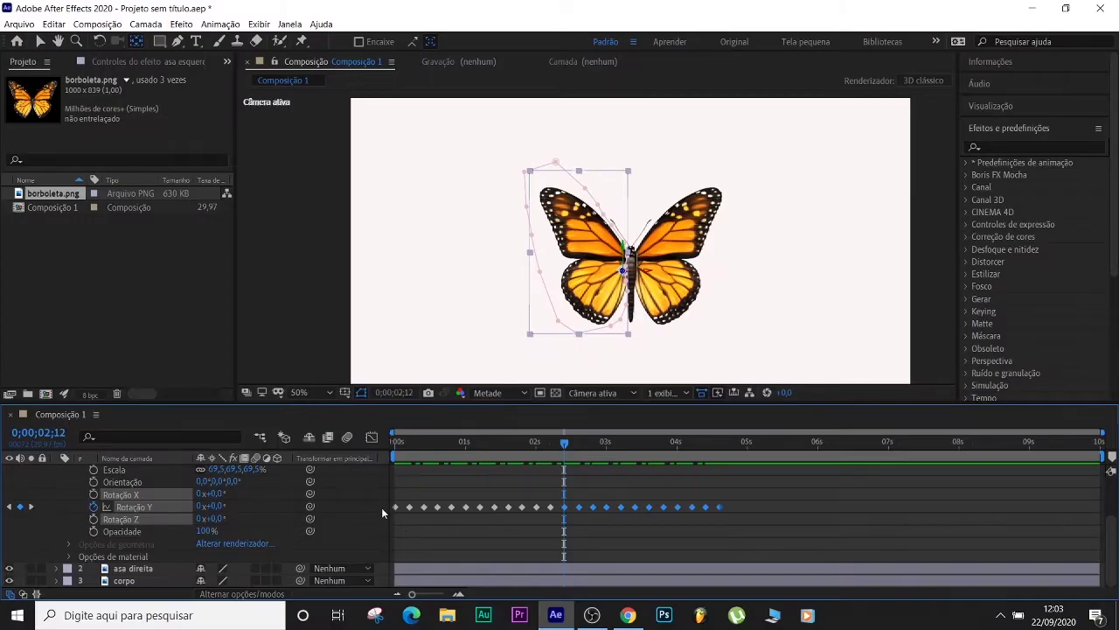
left_click(385, 507)
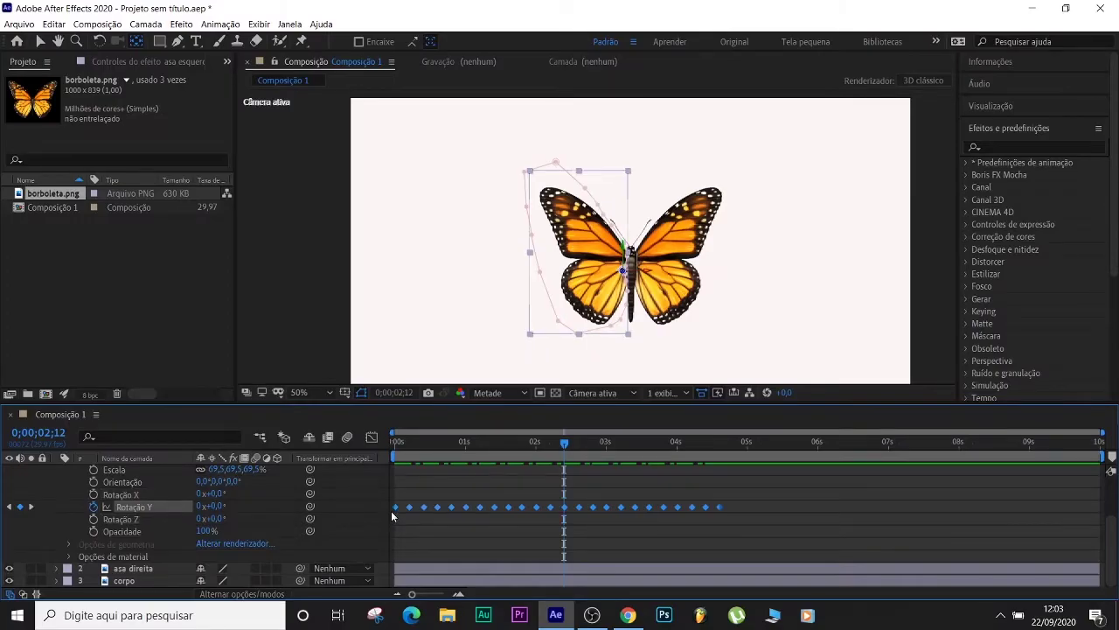
left_click_drag(561, 444, 719, 444)
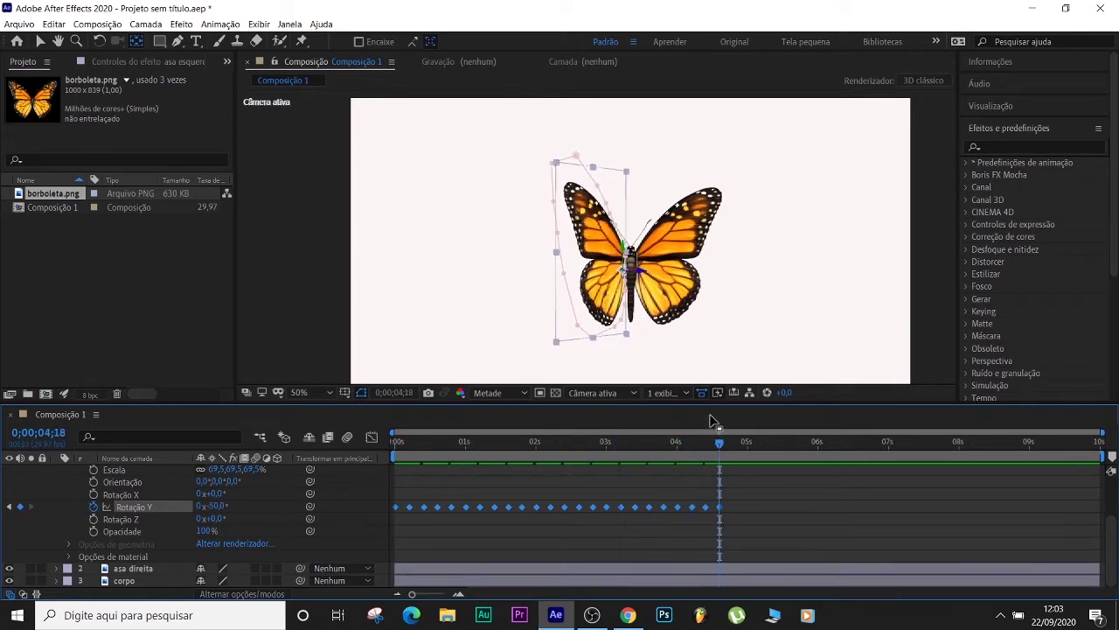
key("Page_Down")
key("Page_Down")
key("Page_Down")
key("Page_Down")
key("Page_Down")
key("Page_Down")
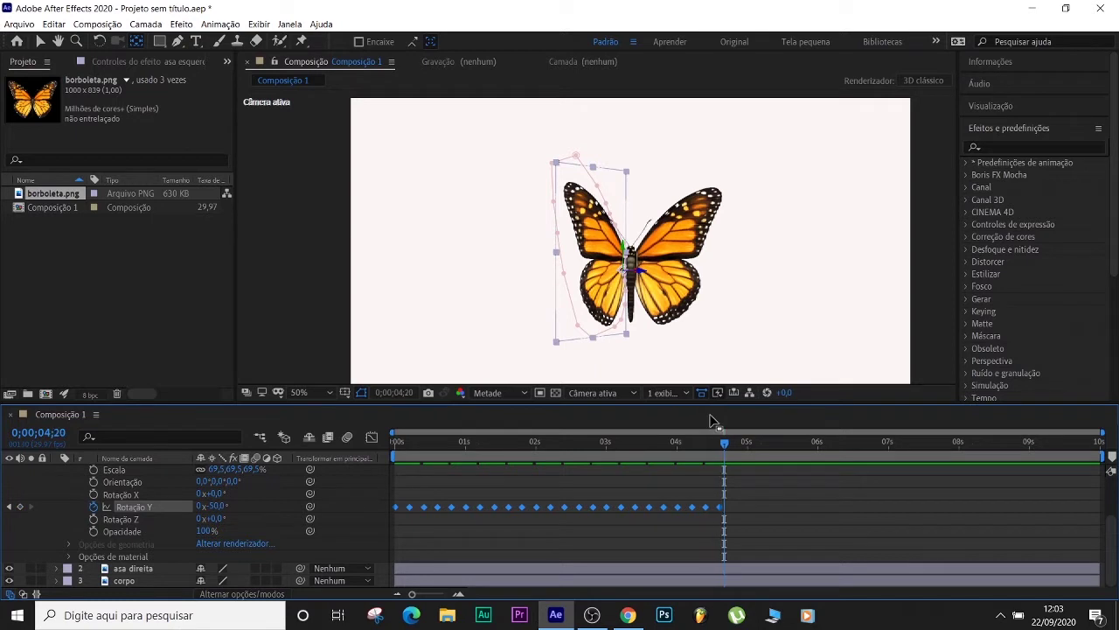
key("ctrl+v")
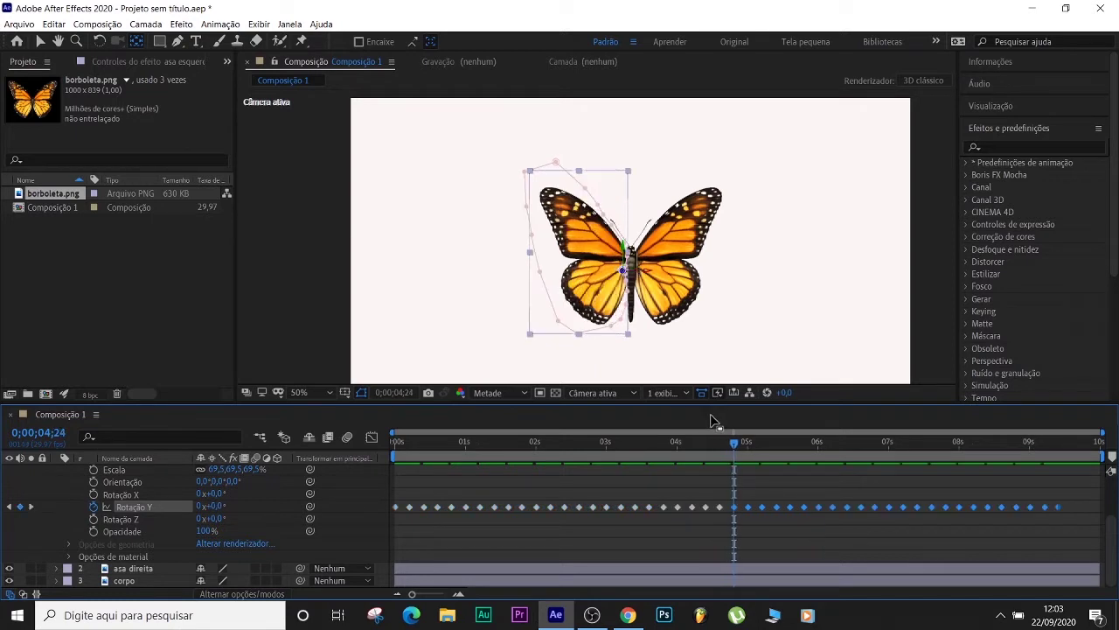
Step: Copy all Rotação Y keyframes of asa esquerda and paste them at 0;00;09;18 to fill the rest of the composition
left_click_drag(429, 487, 384, 509)
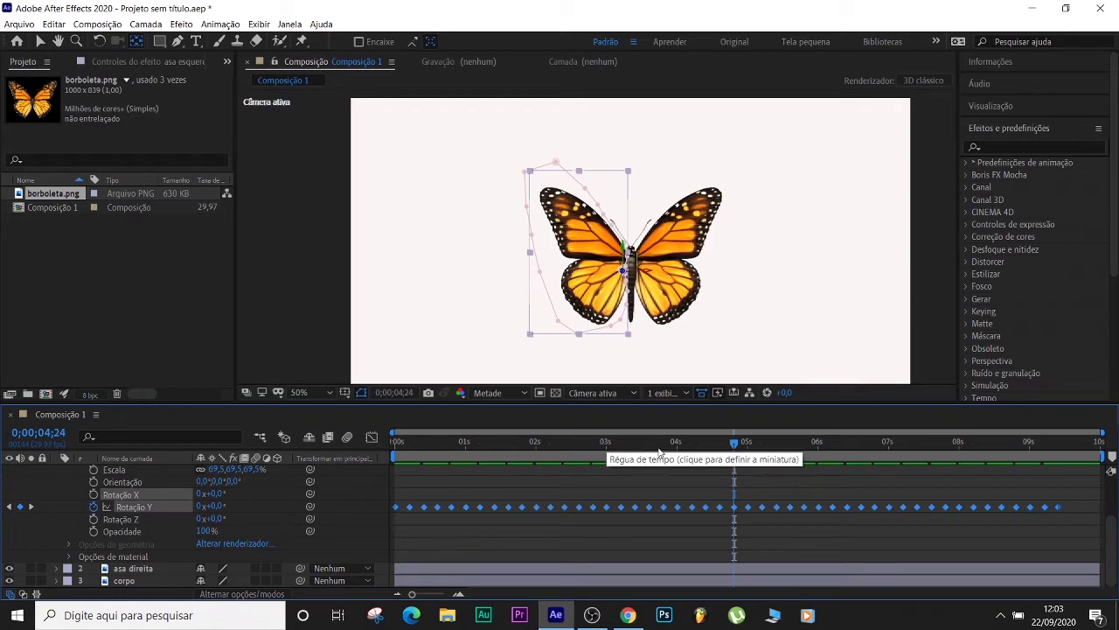
left_click_drag(717, 448, 1059, 460)
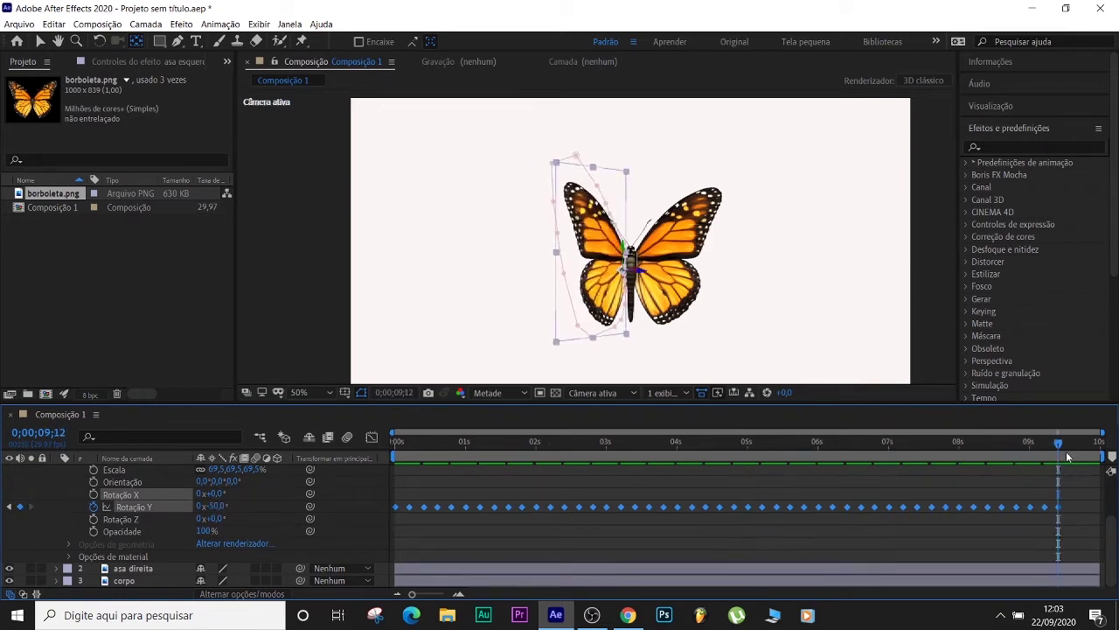
left_click(1069, 456)
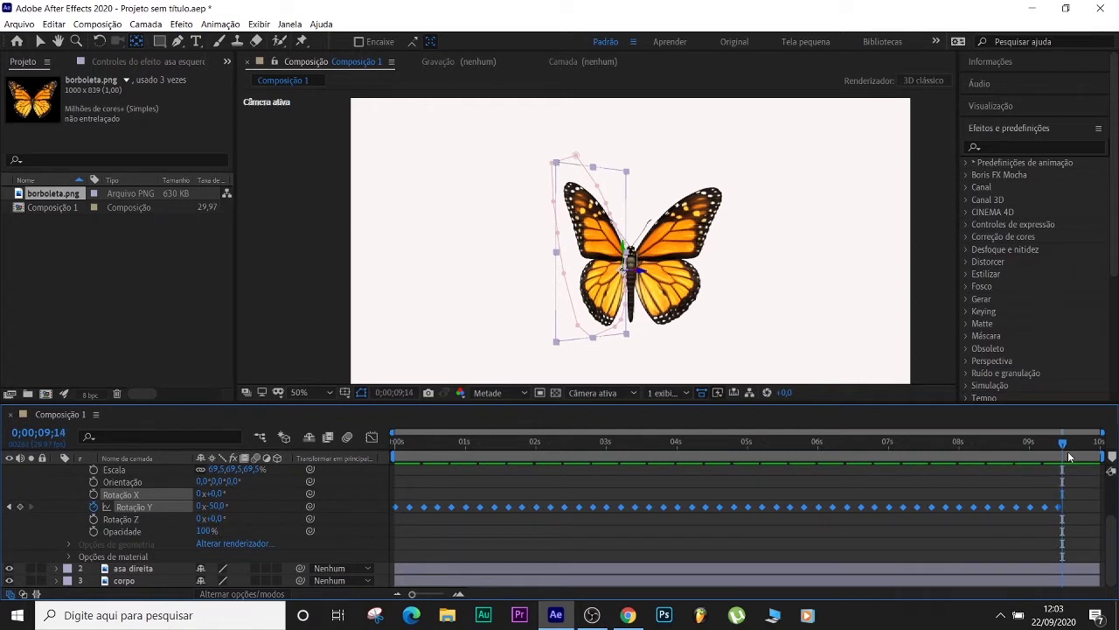
left_click(1070, 456)
key("ctrl+v")
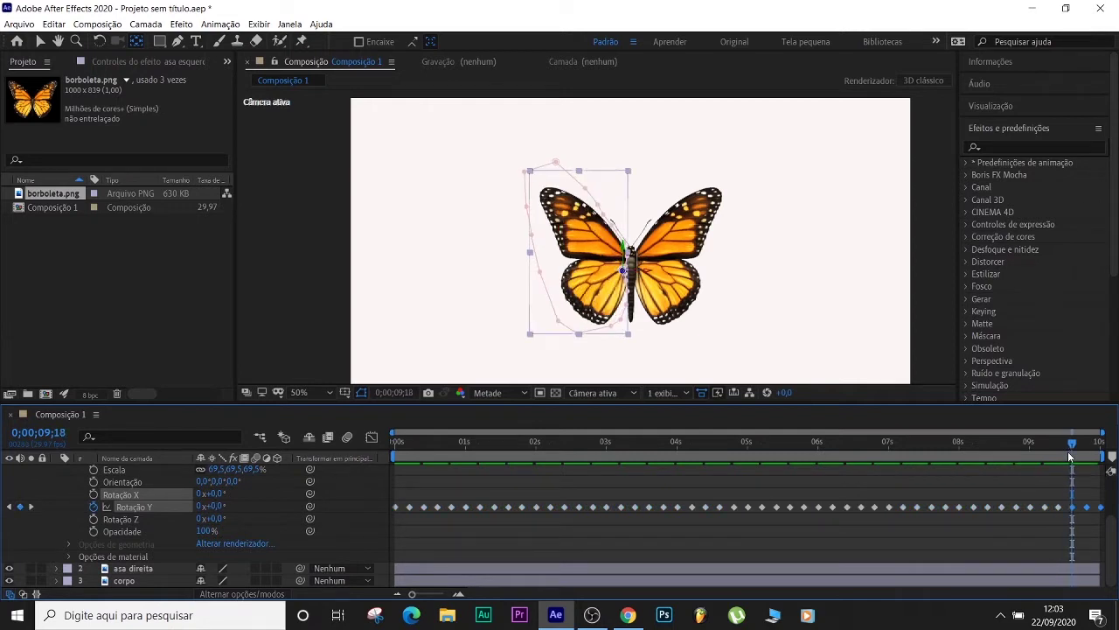
Step: Preview the left wing's flapping from the start and collapse the asa esquerda layer's properties
key("space")
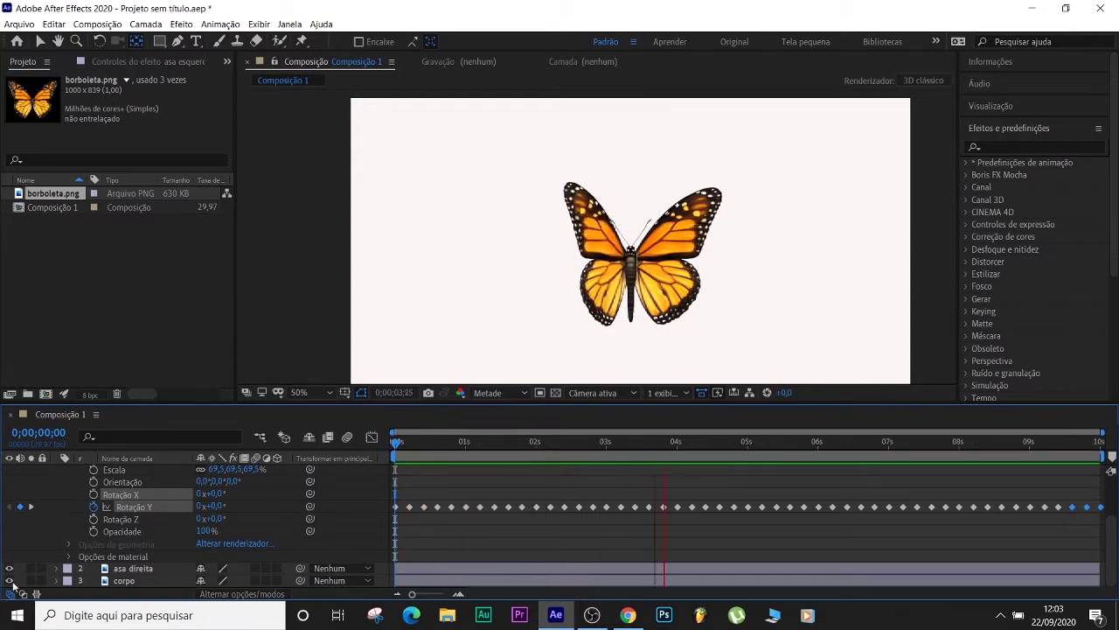
key("space")
left_click_drag(699, 440, 371, 510)
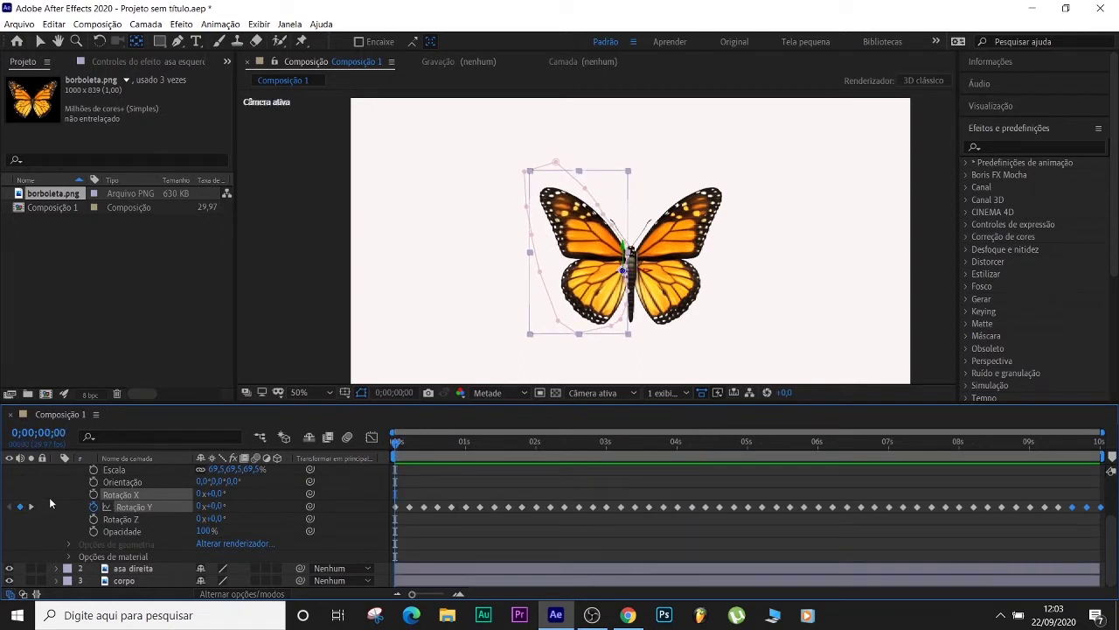
scroll(50, 497, "up", 3)
left_click(57, 469)
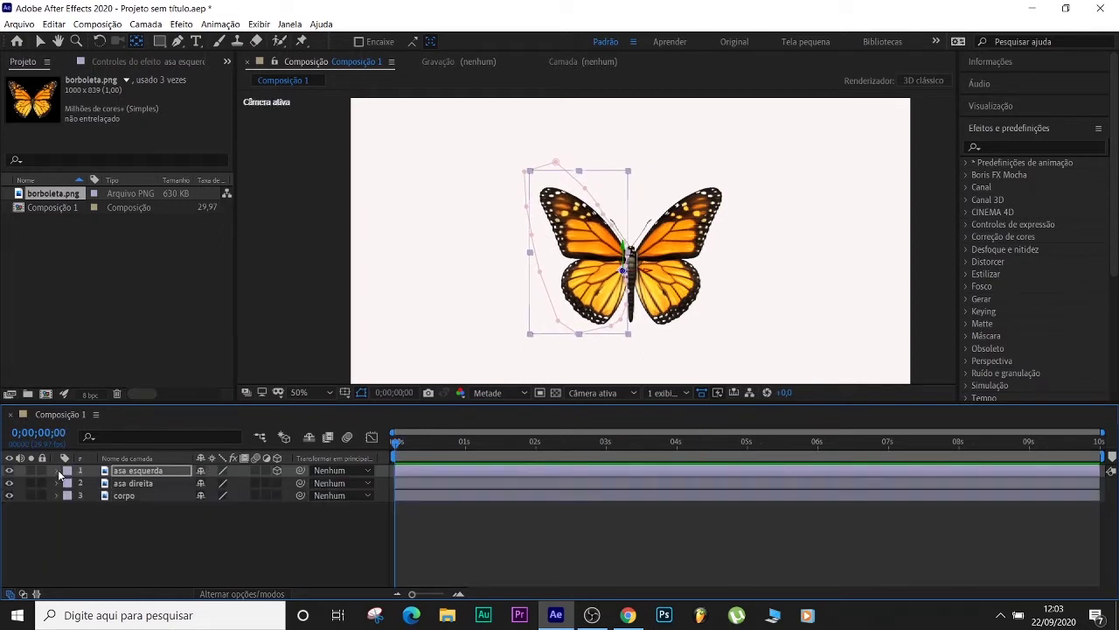
Step: Make the asa direita layer 3D and add its first Rotação Y keyframe at 0;00;00;00
left_click(454, 481)
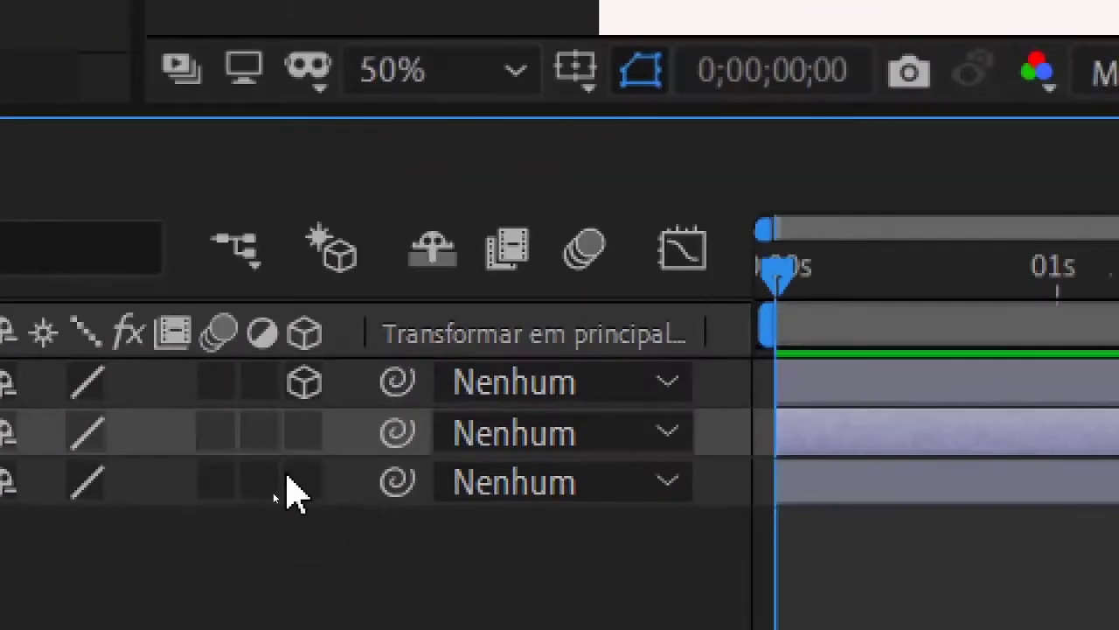
left_click(304, 435)
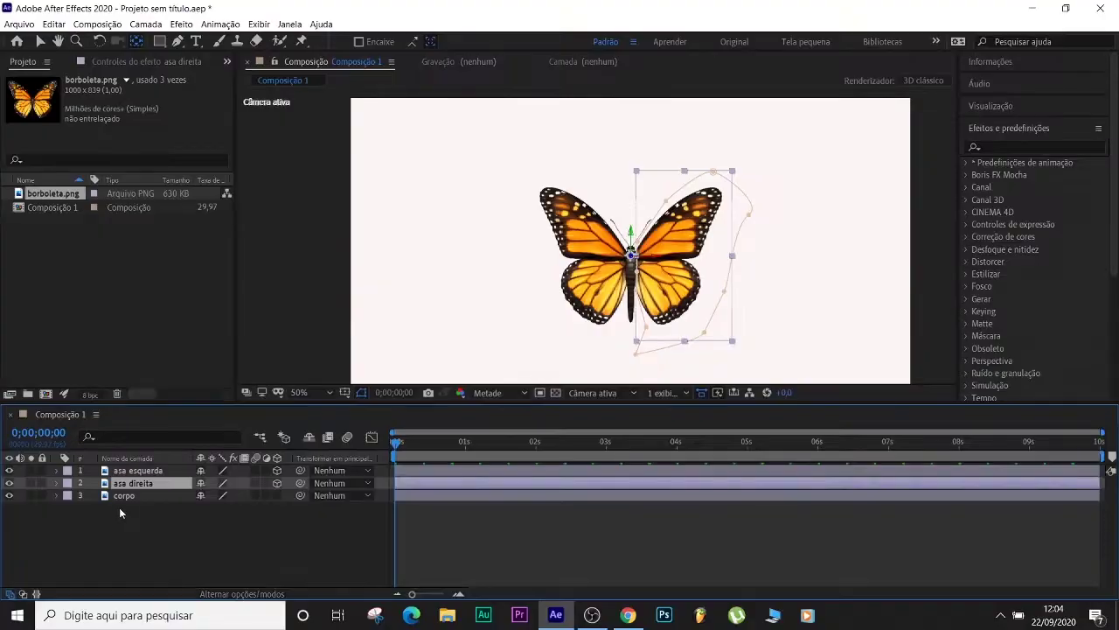
left_click(57, 483)
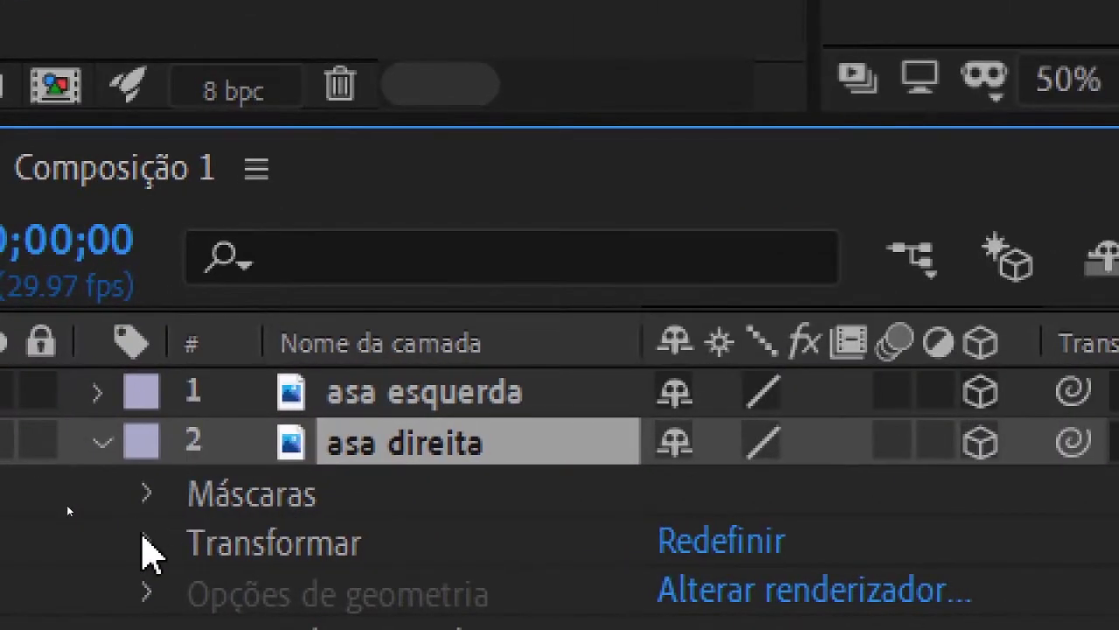
left_click(142, 543)
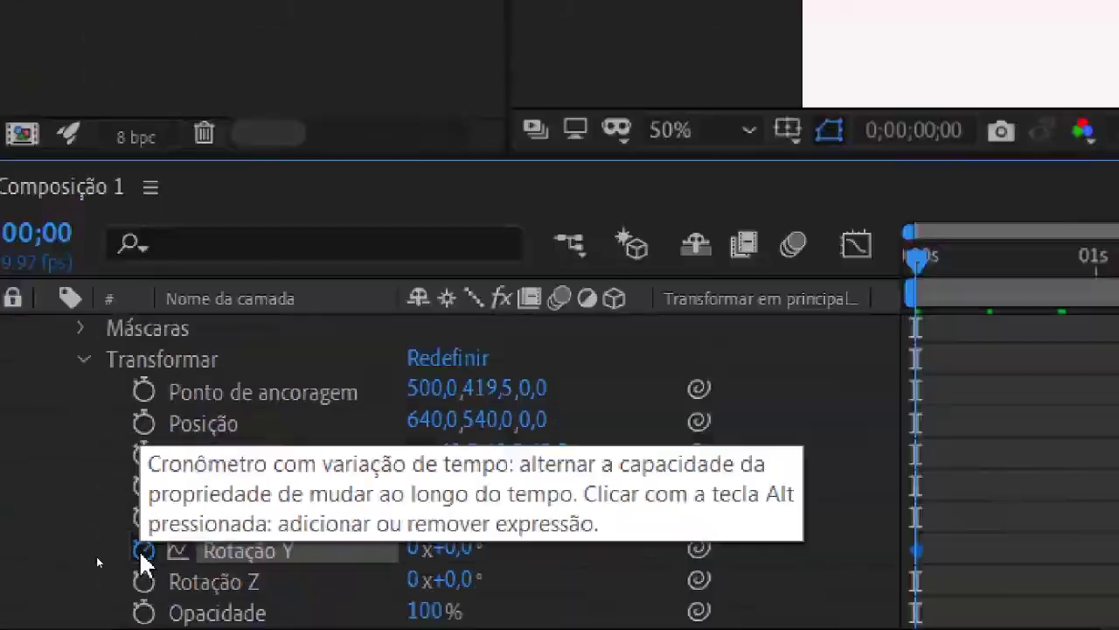
left_click(146, 536)
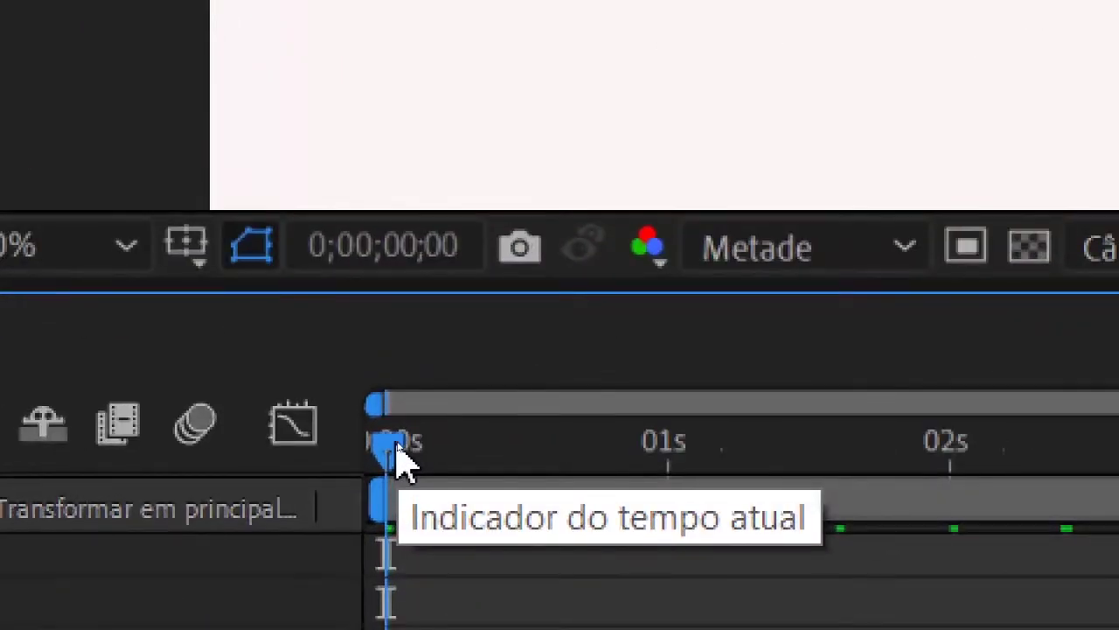
Step: At 0;00;00;06, set the Rotação Y of asa direita to 50°
key("space")
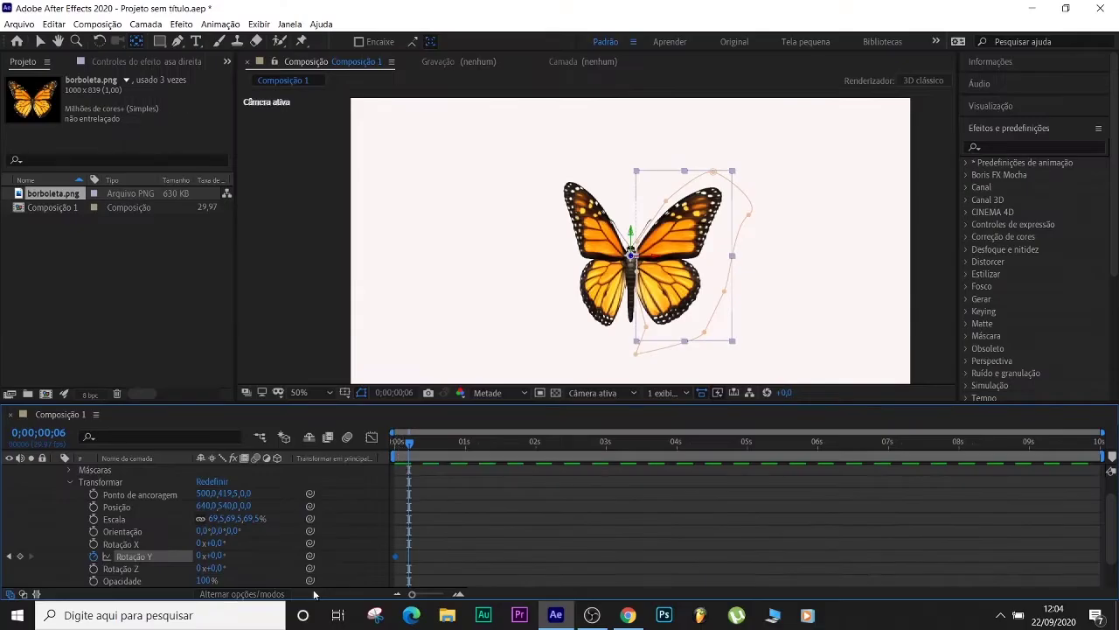
left_click_drag(221, 555, 267, 539)
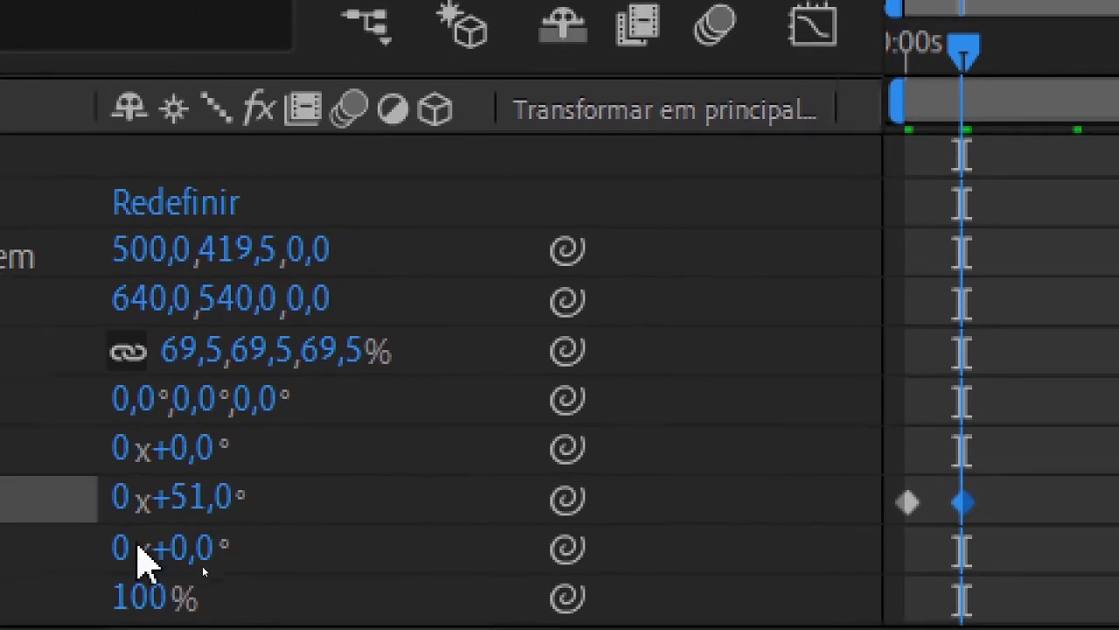
left_click(202, 502)
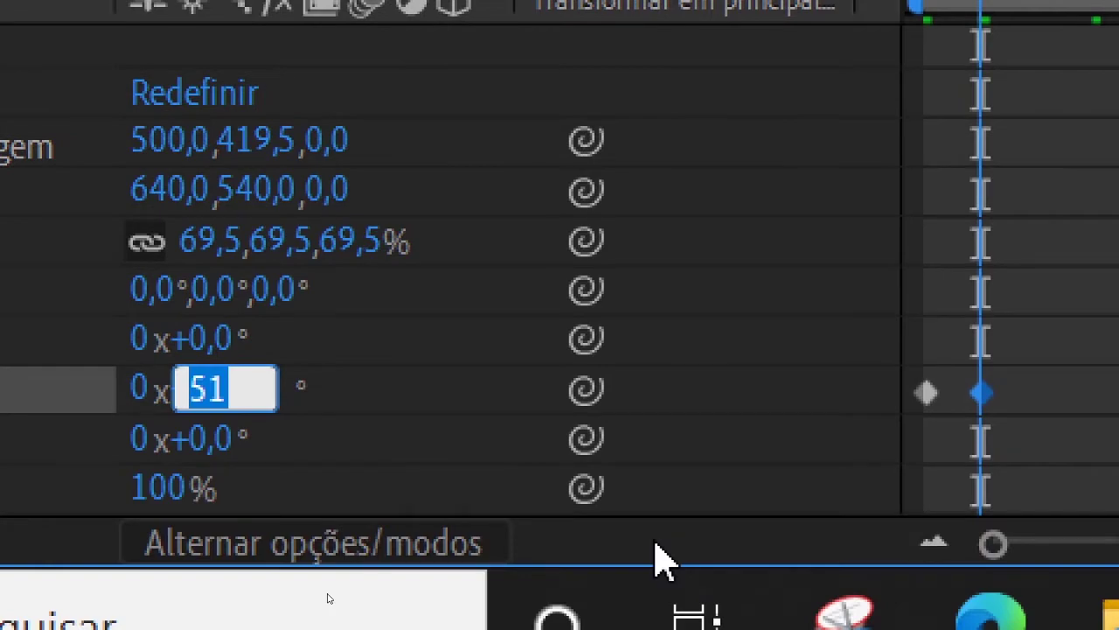
key("BackSpace")
type("50")
key("Return")
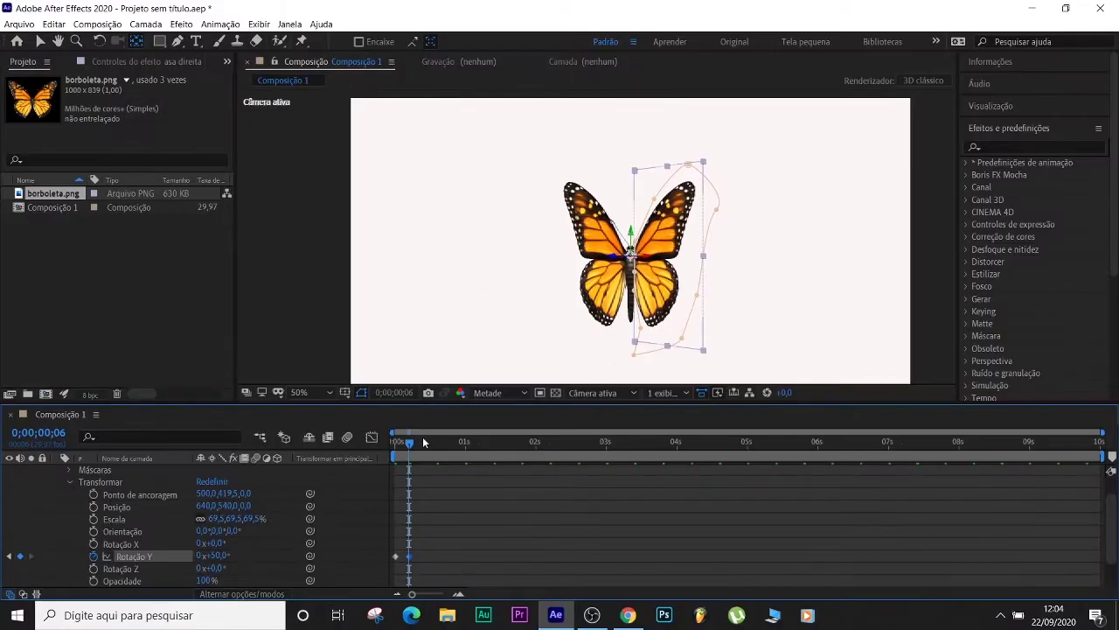
Step: Copy both Rotação Y keyframes of asa direita and paste them at 0;00;00;12
left_click_drag(408, 442, 385, 441)
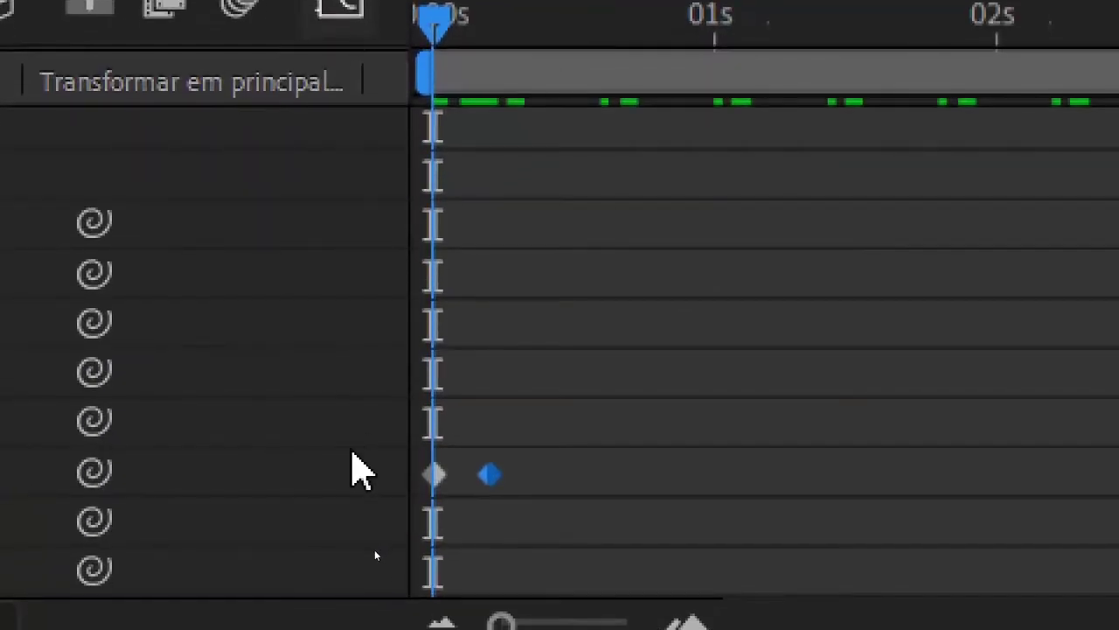
left_click(351, 455)
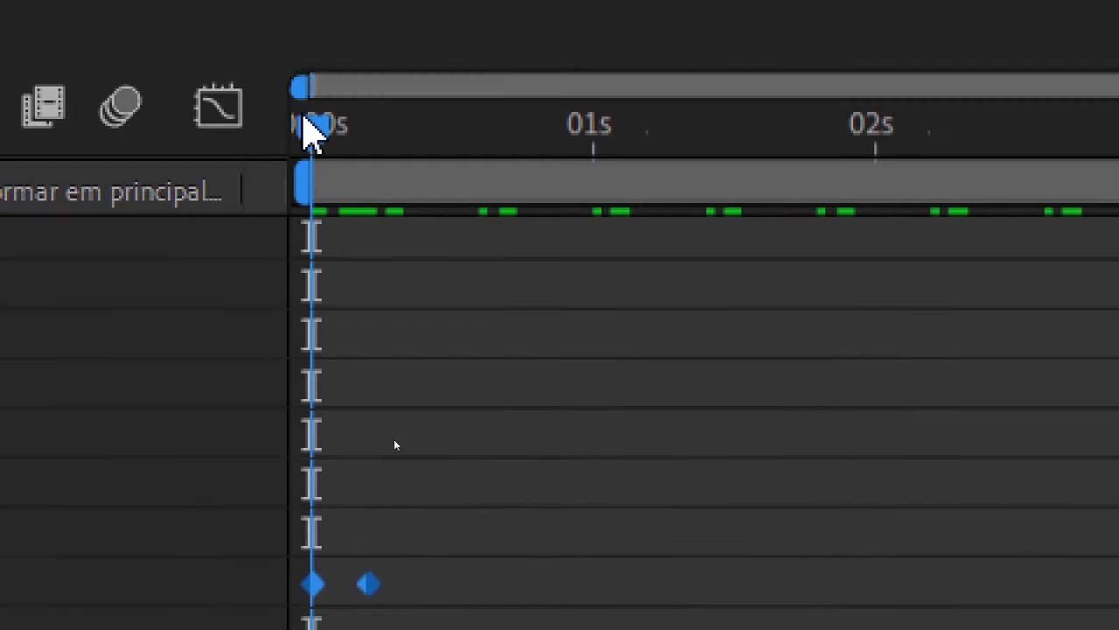
left_click_drag(313, 112, 374, 128)
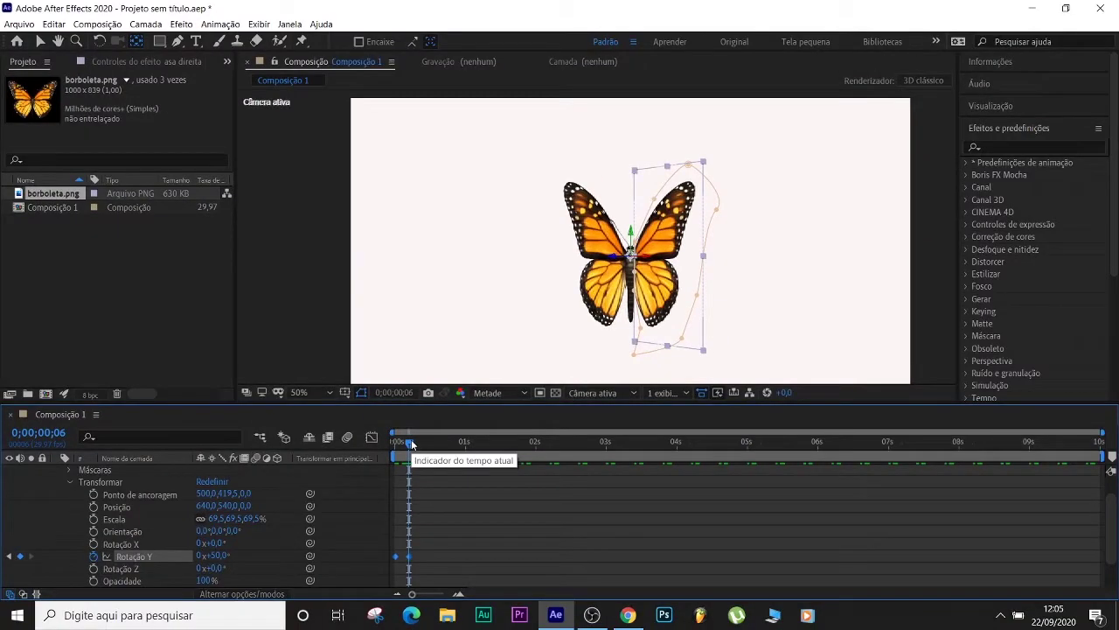
key("Page_Down")
key("Page_Down")
key("Page_Down")
key("Page_Down")
key("Page_Down")
key("Page_Down")
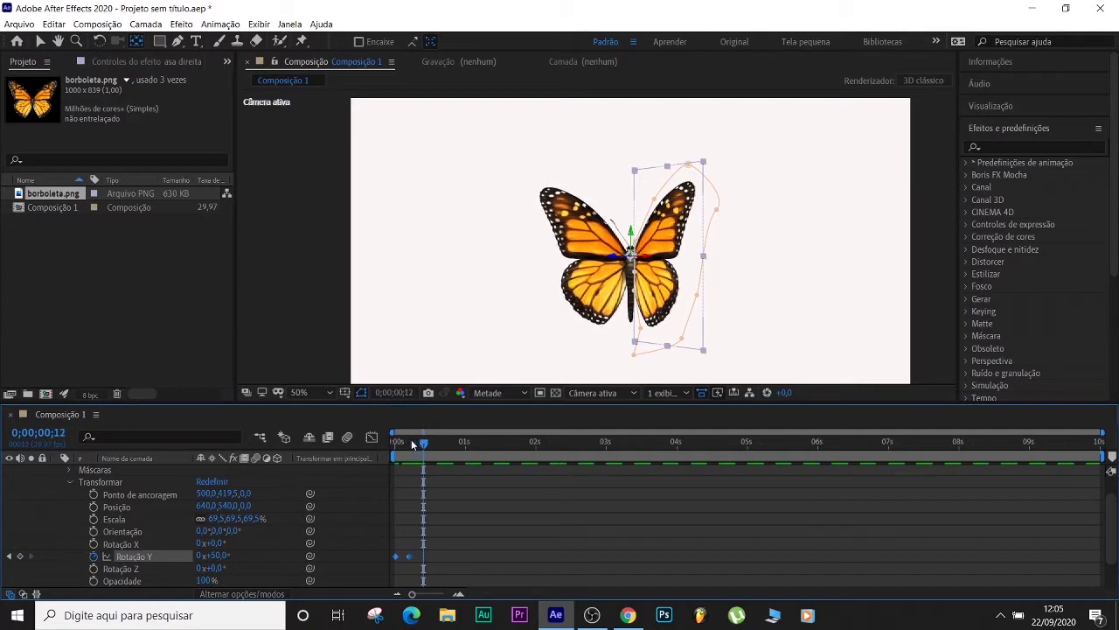
key("ctrl+v")
Step: Copy the four Rotação Y keyframes of asa direita and paste them at 0;00;00;24
left_click(370, 555)
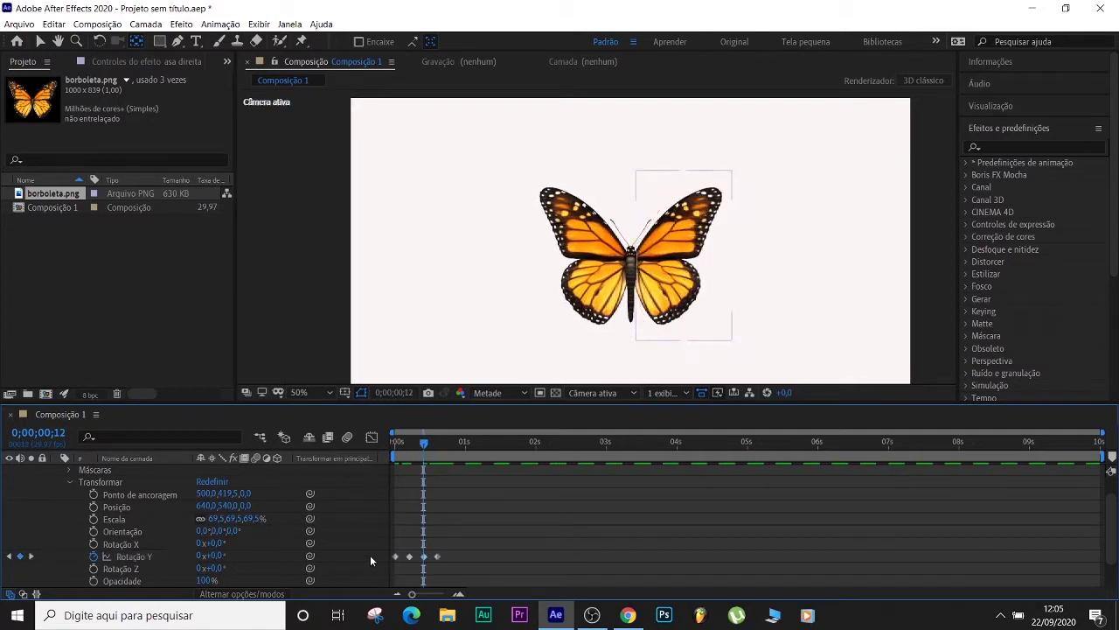
left_click_drag(376, 559, 402, 580)
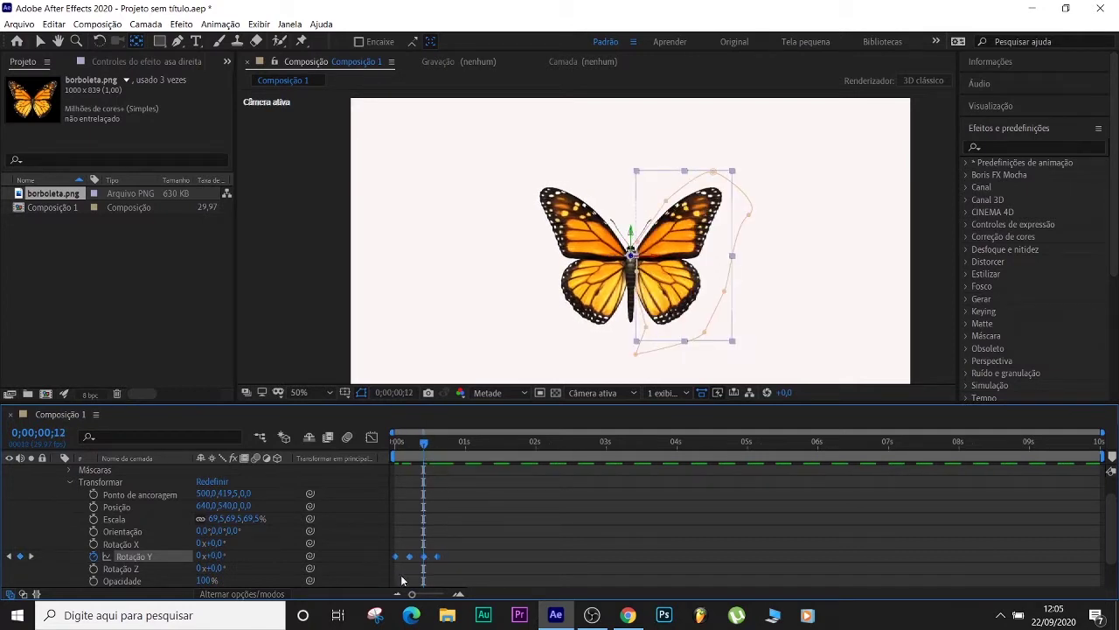
left_click_drag(426, 446, 438, 445)
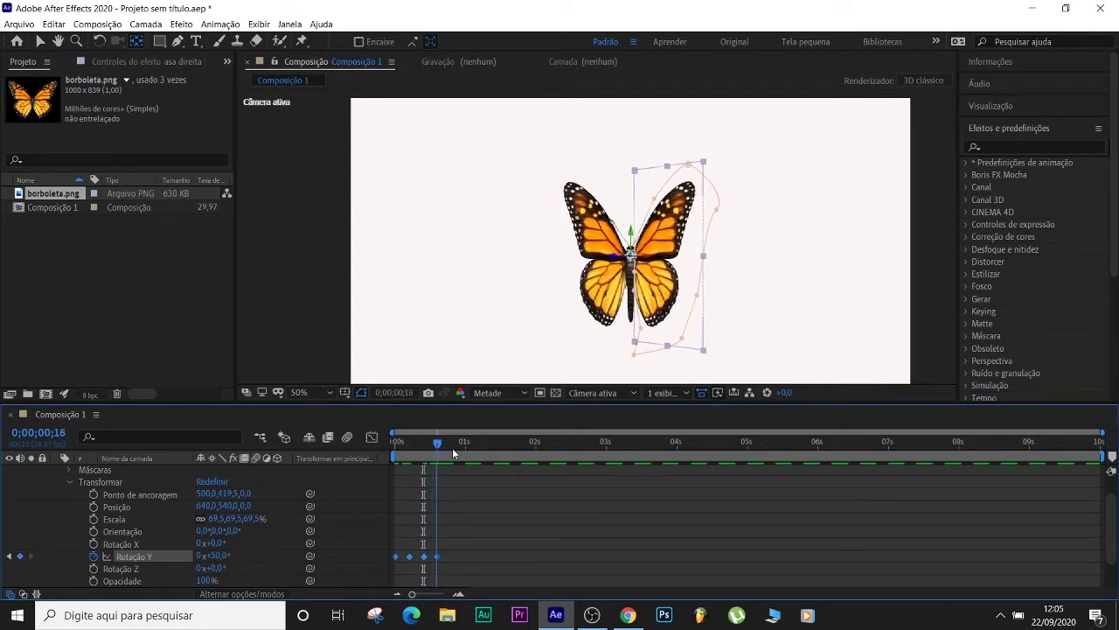
key("space")
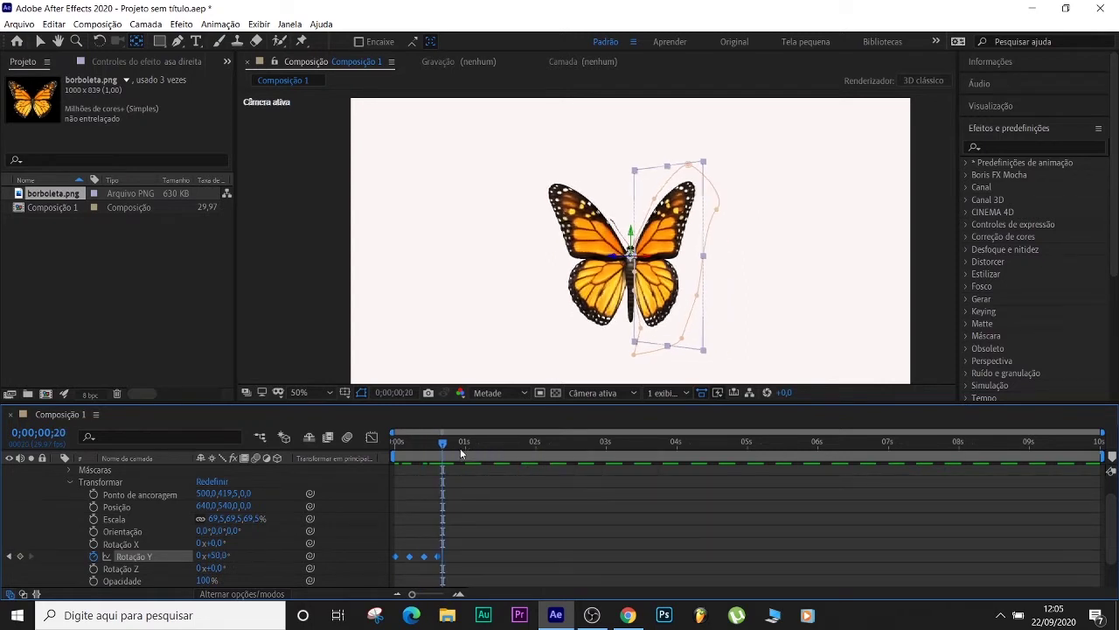
key("ctrl+v")
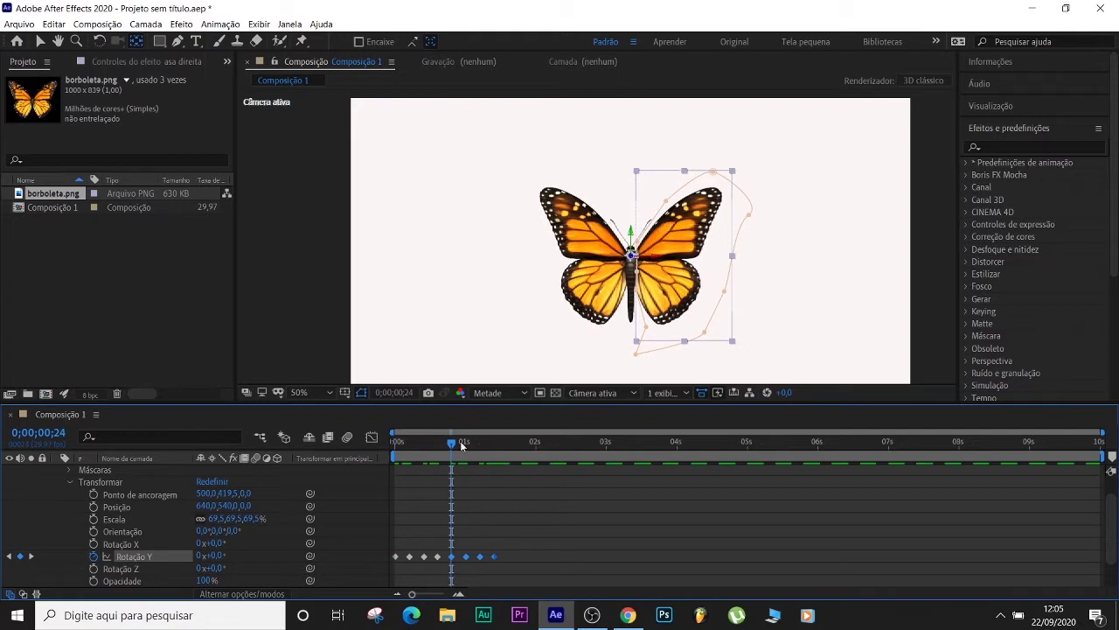
Step: Copy all eight Rotação Y keyframes of asa direita and paste them at 0;00;01;18
left_click(355, 557)
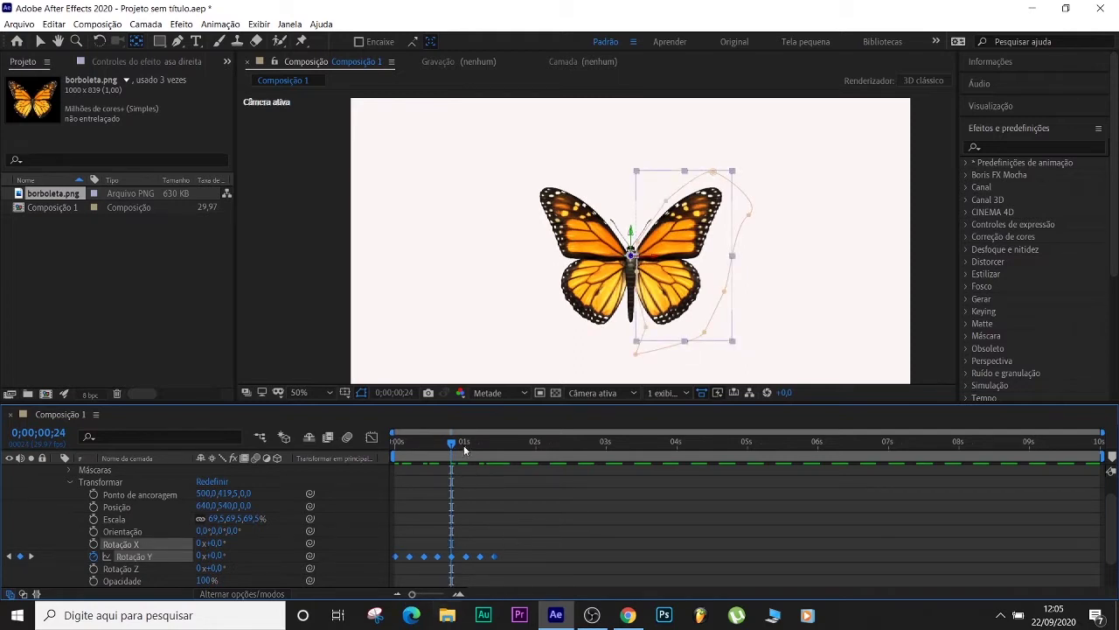
left_click_drag(455, 444, 495, 446)
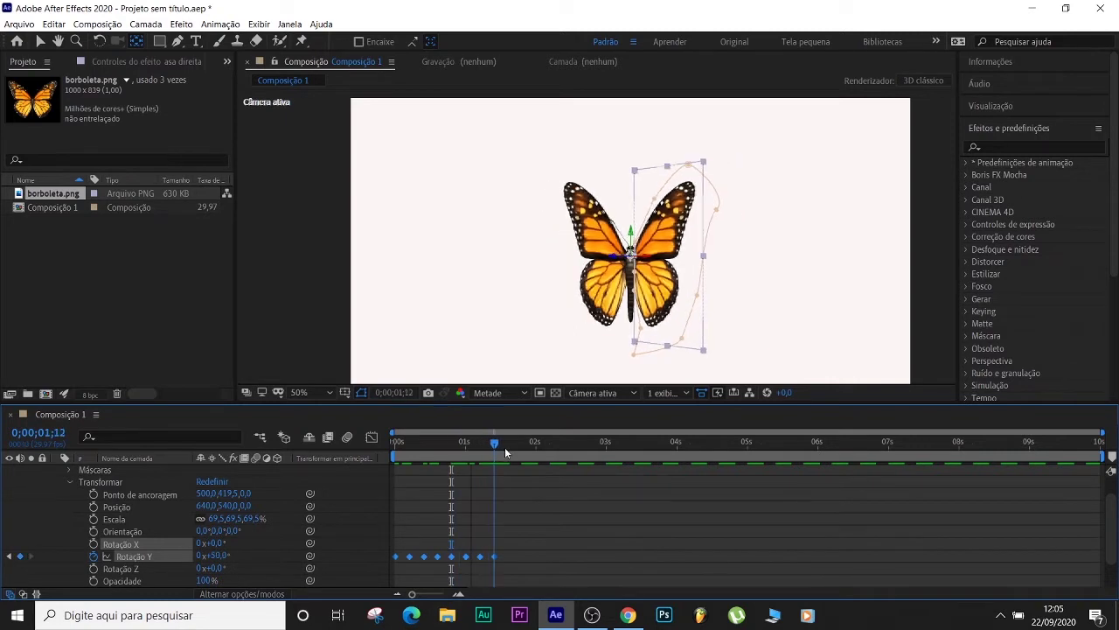
key("space")
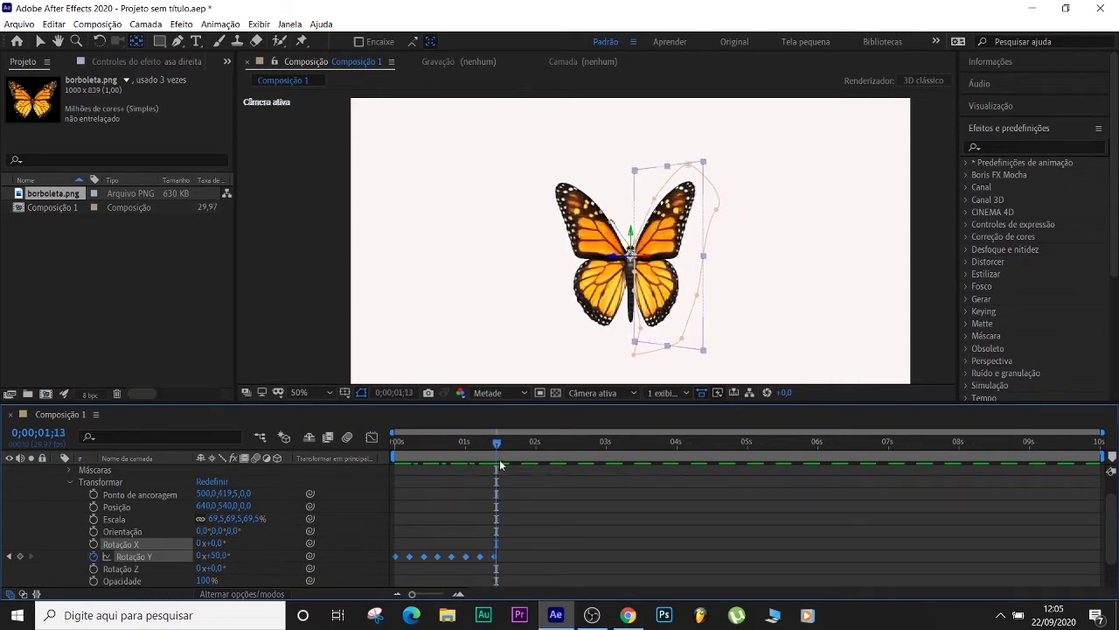
key("ctrl+v")
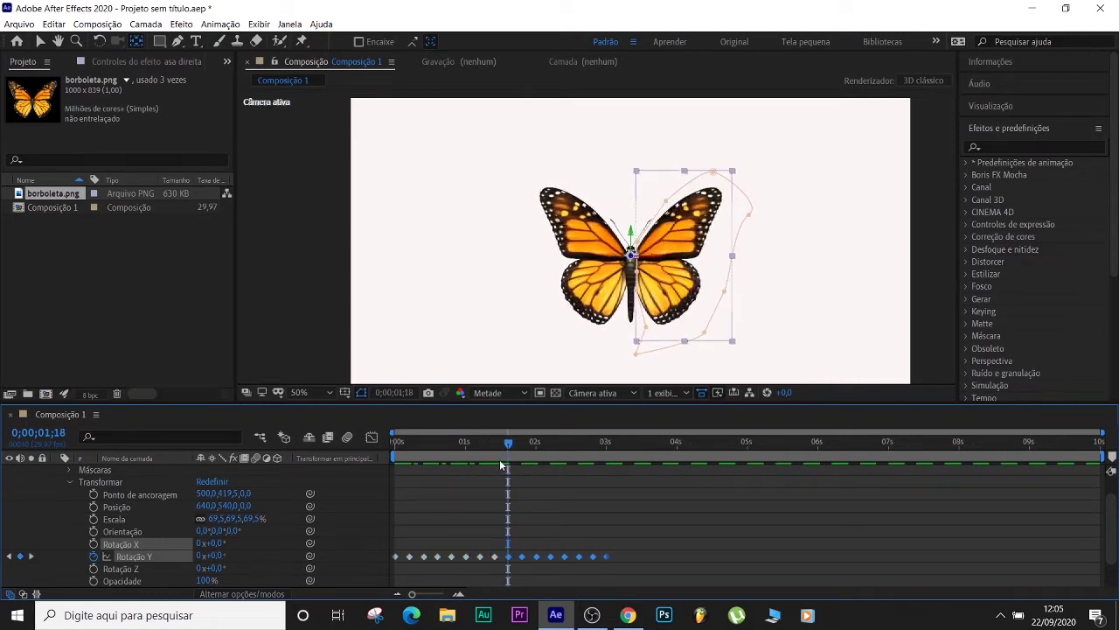
Step: Copy all the Rotação Y keyframes of asa direita and paste them at 0;00;03;06
left_click(352, 553)
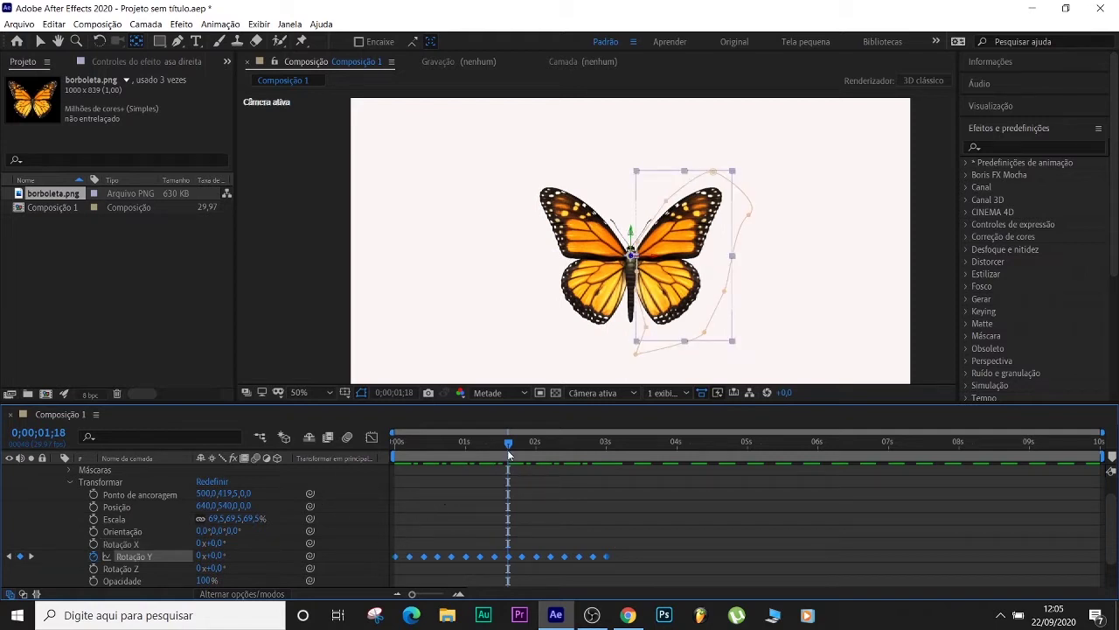
left_click_drag(509, 454, 617, 458)
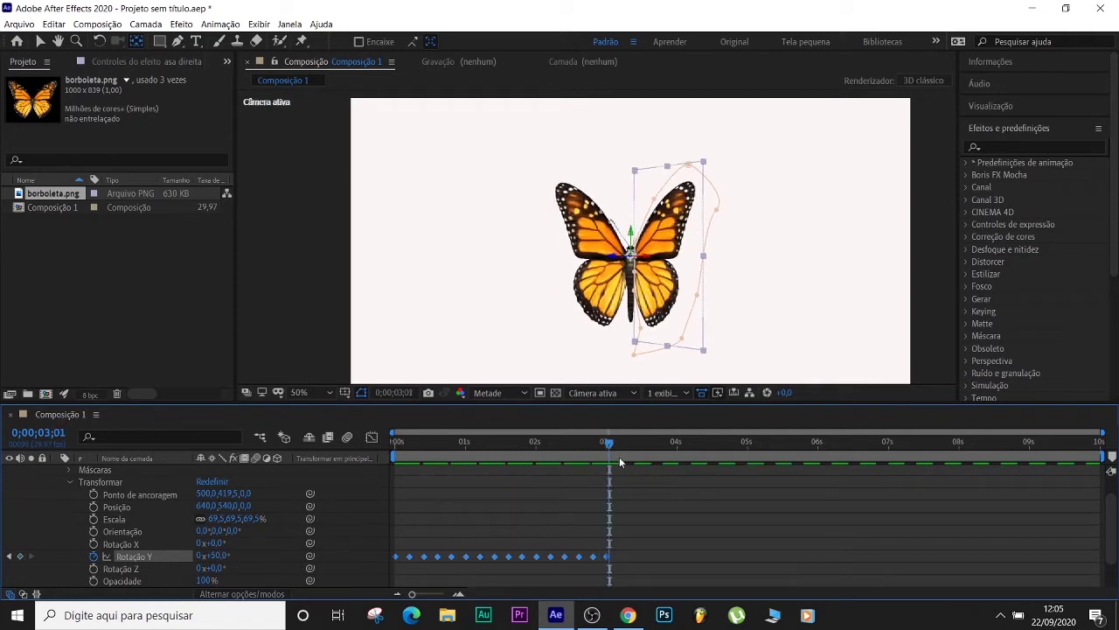
key("Page_Down")
key("Page_Down")
key("Page_Down")
key("Page_Down")
key("Page_Down")
key("ctrl+v")
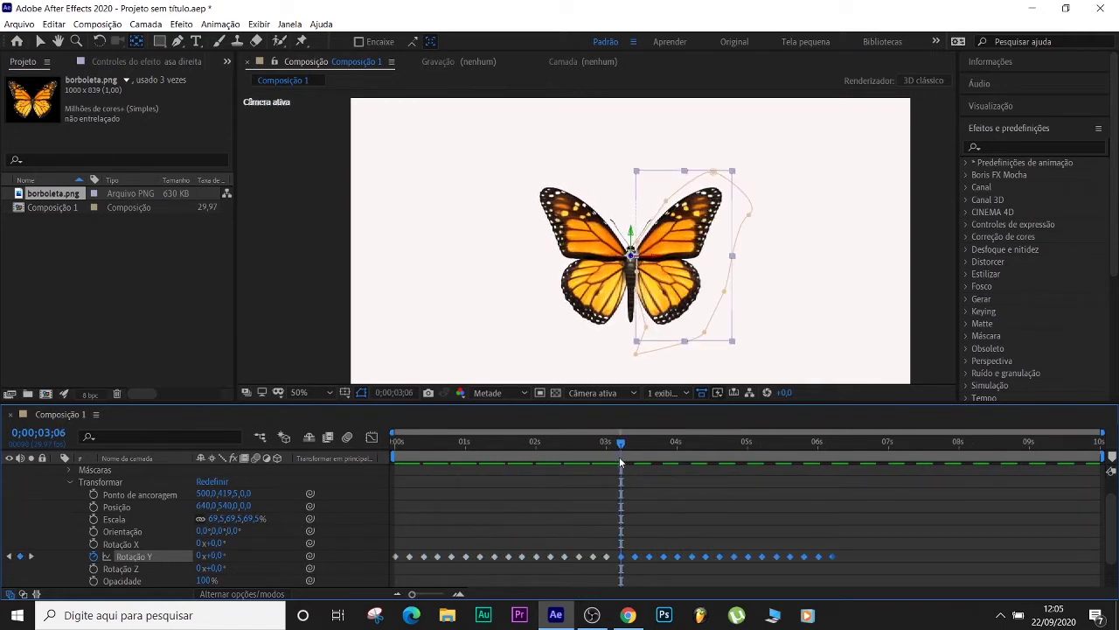
Step: Copy the full set of Rotação Y keyframes of asa direita and paste it at 0;00;06;12
left_click(360, 550)
left_click(361, 551)
left_click_drag(622, 447, 832, 449)
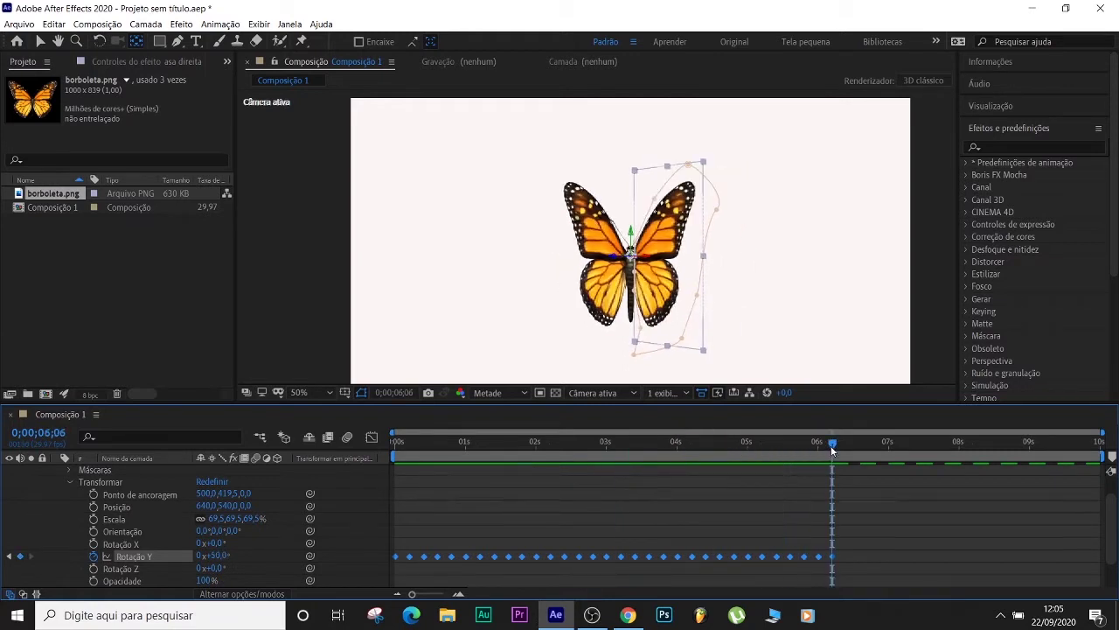
key("Page_Down")
key("Page_Down")
key("Page_Down")
key("Page_Down")
key("Page_Down")
key("Page_Down")
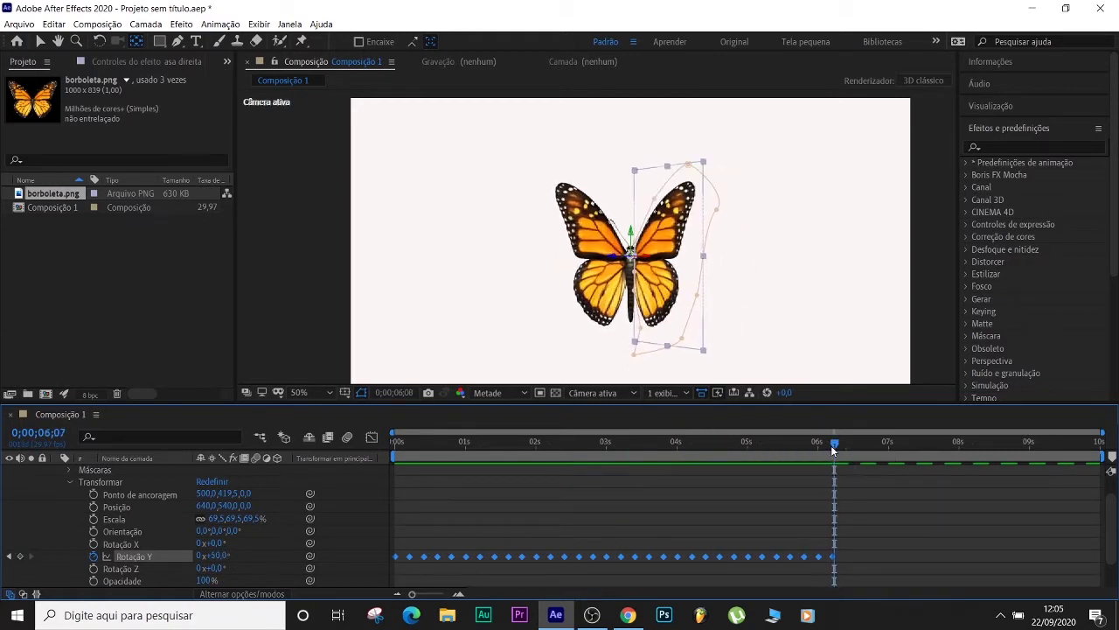
key("ctrl+v")
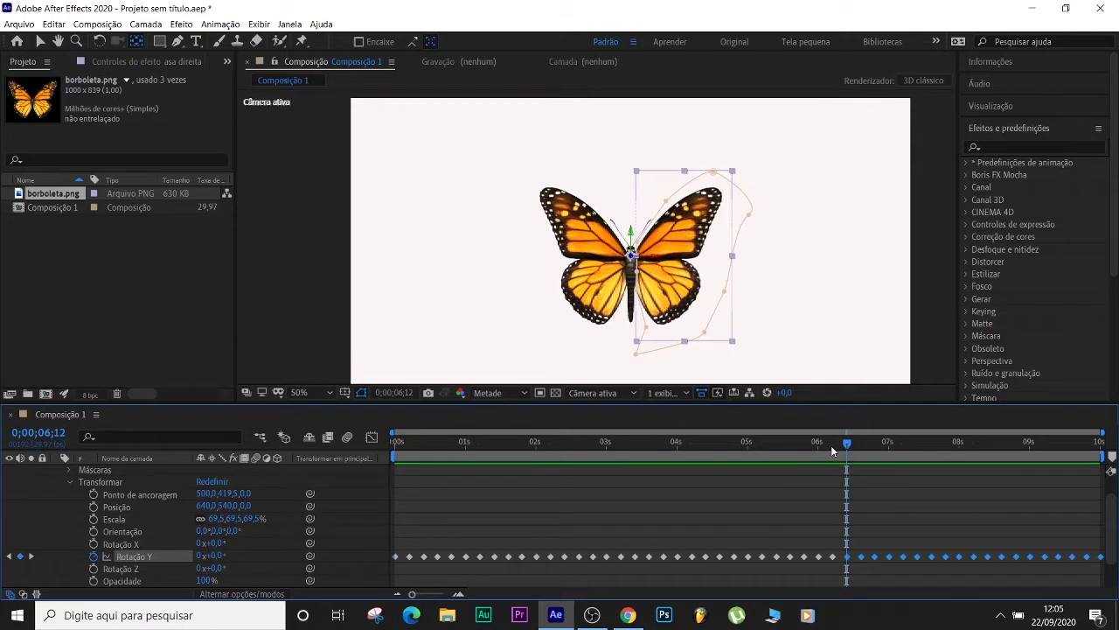
Step: Collapse the asa direita properties and preview the flapping of both wings from the start
key("space")
key("space")
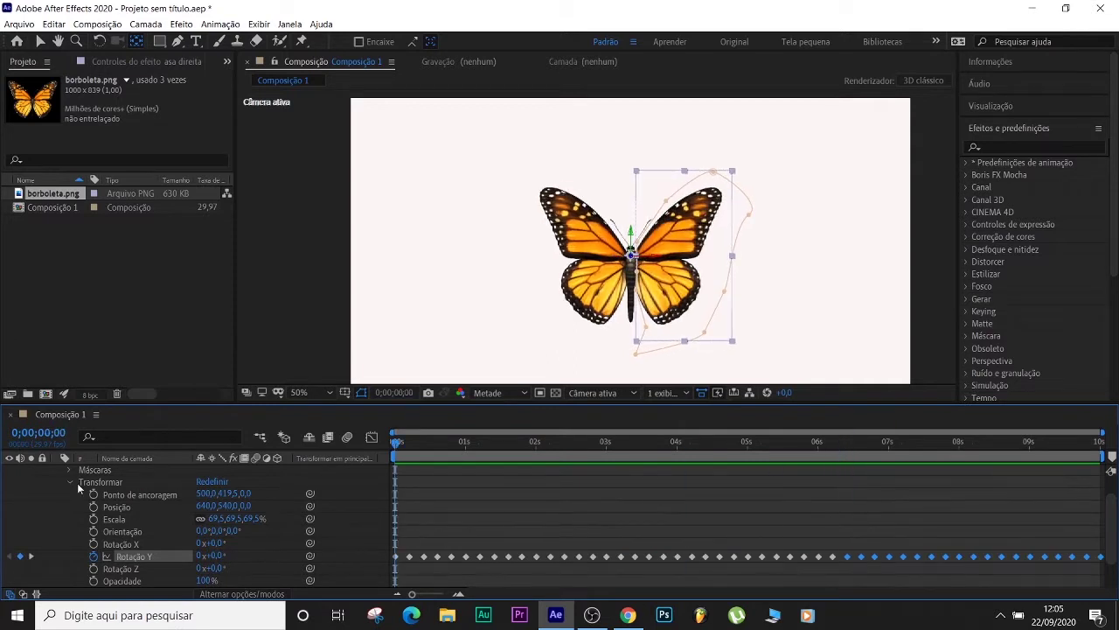
scroll(62, 479, "up", 1)
left_click(58, 484)
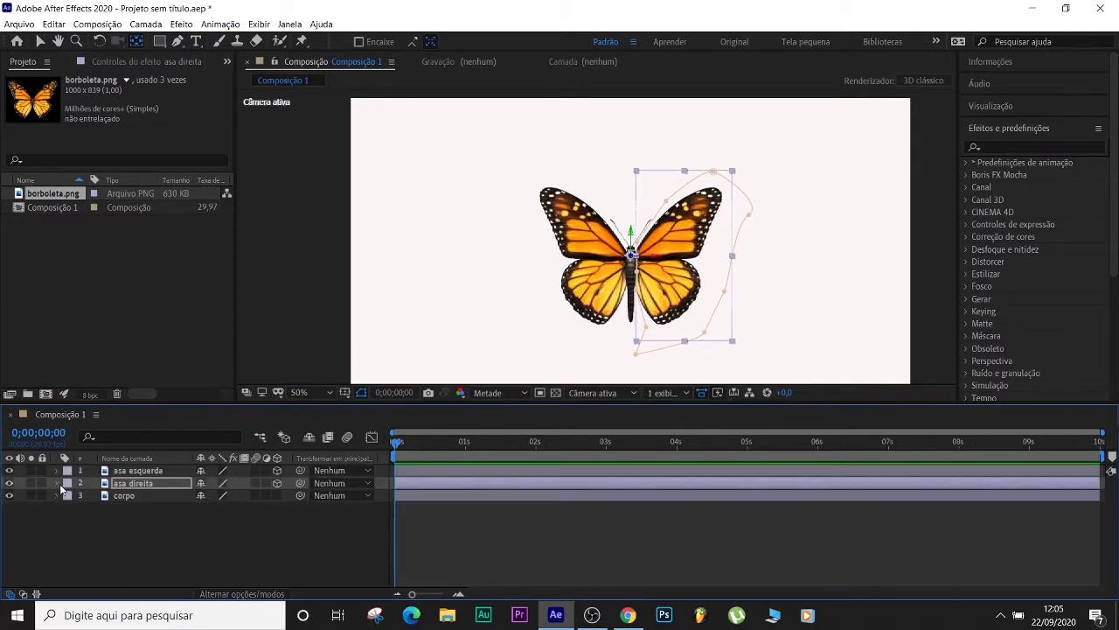
key("space")
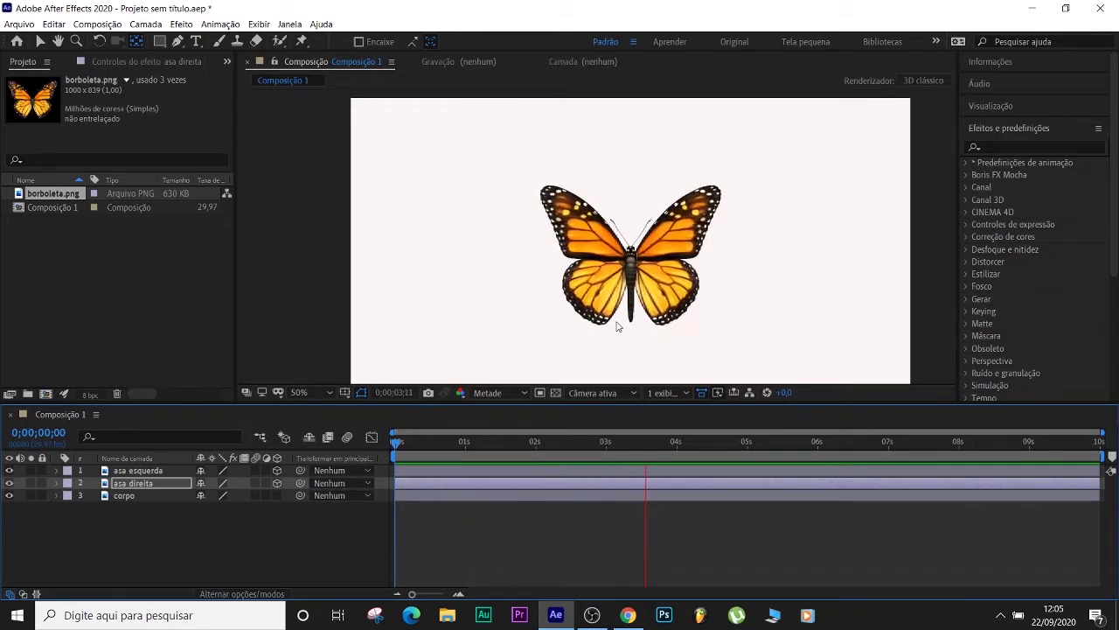
Step: Move the anchor point of asa direita down along the body, level with the anchor point of asa esquerda
left_click(645, 281)
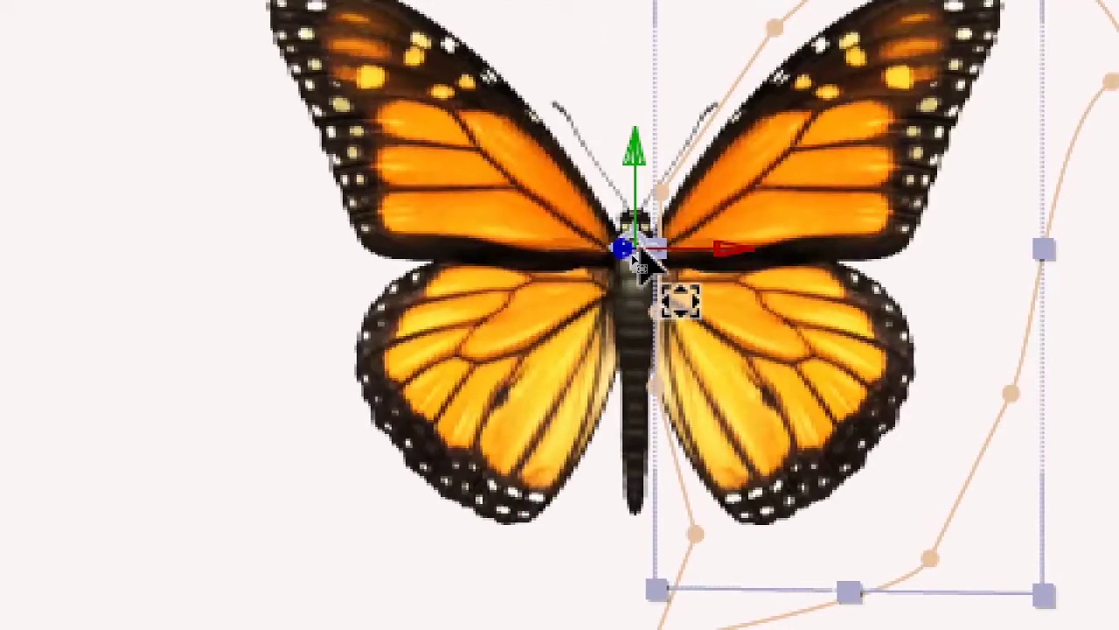
left_click(573, 308)
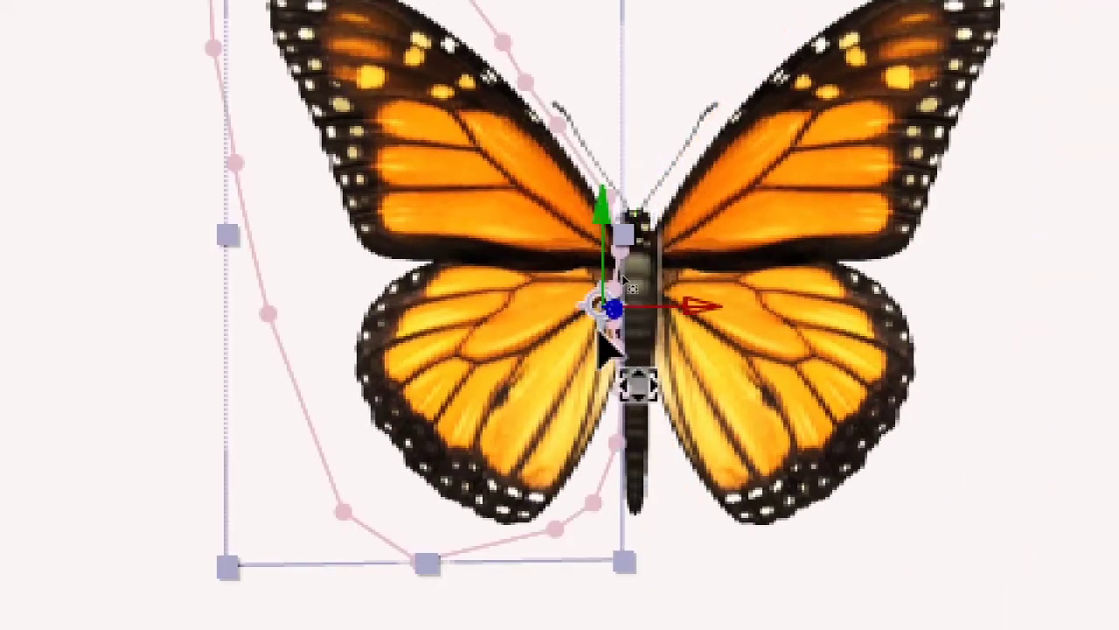
left_click(808, 319)
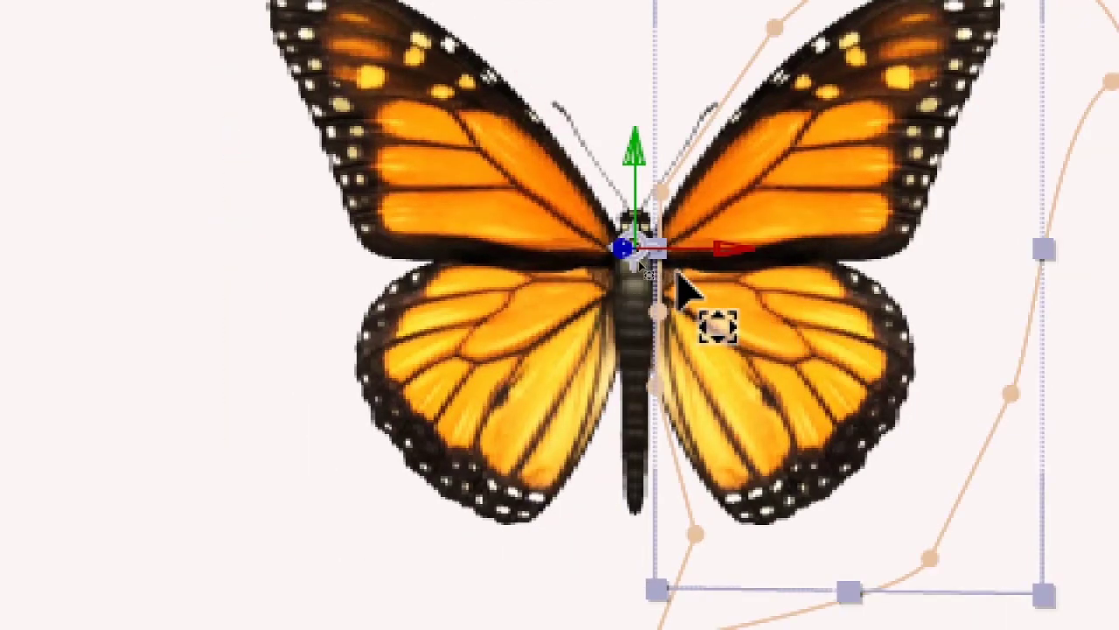
left_click_drag(645, 262, 668, 315)
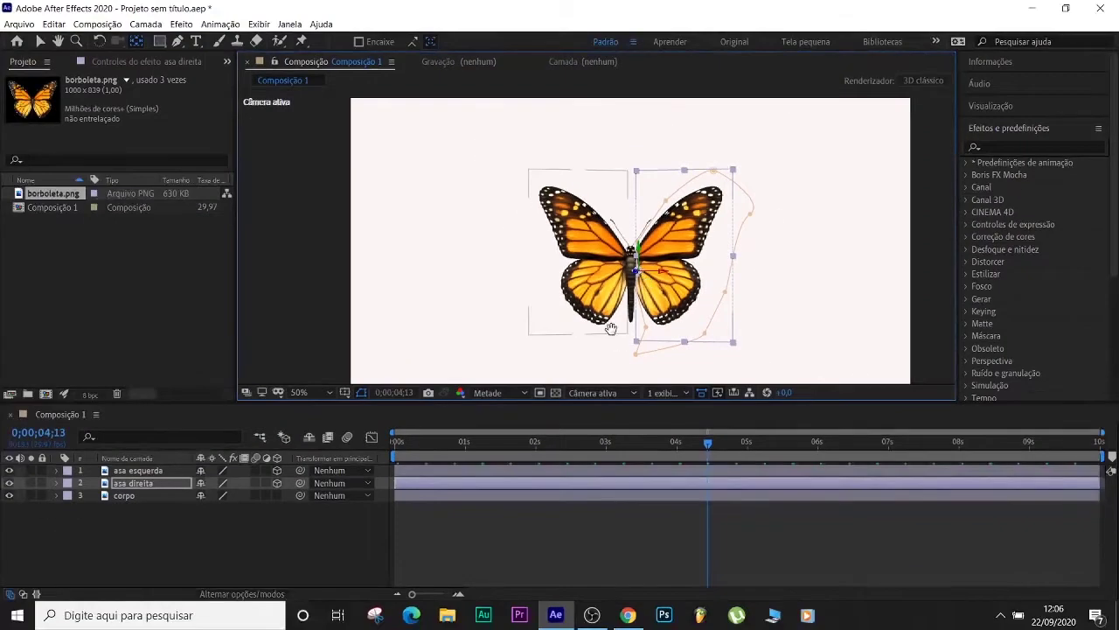
Step: Preview the wing motion with the moved anchor point, return to 0;00;00;00 and check the asa esquerda keyframes
key("space")
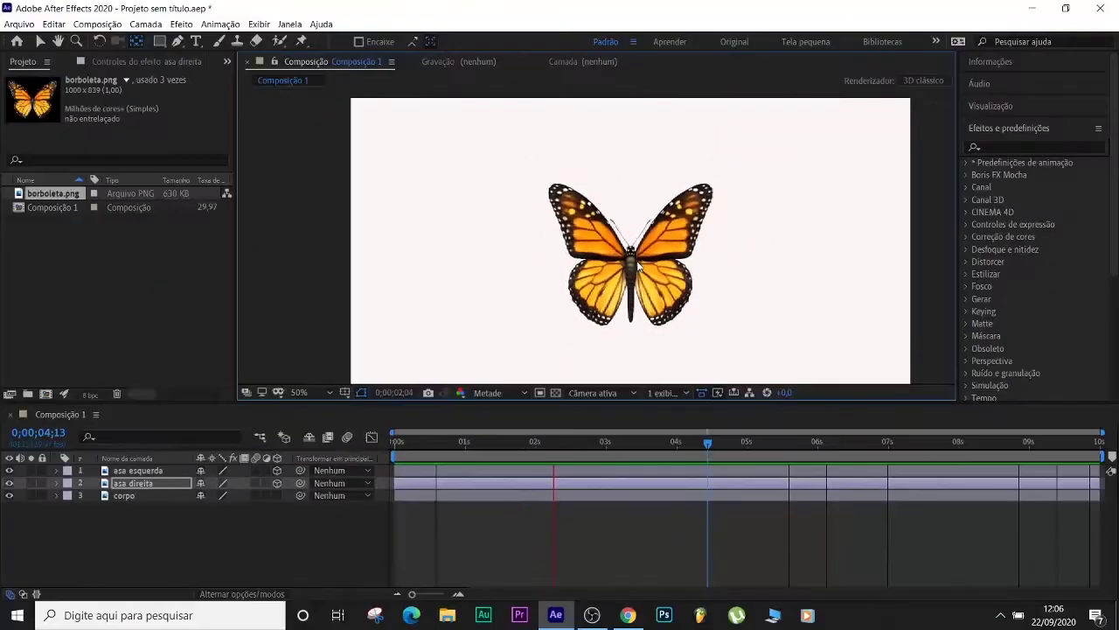
key("space")
left_click_drag(595, 442, 371, 457)
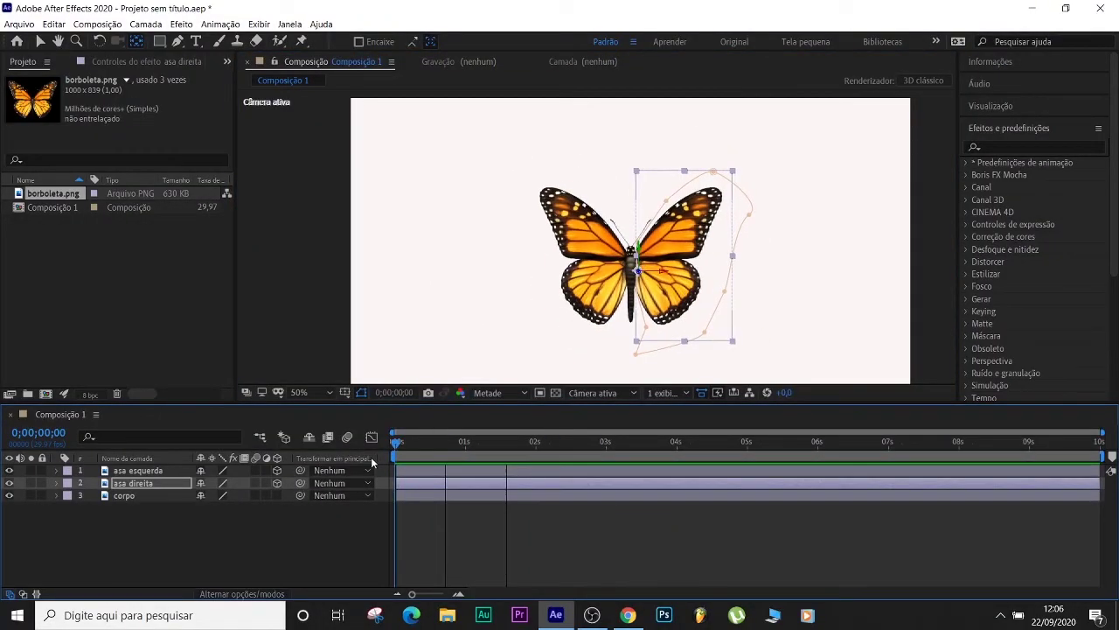
left_click(57, 470)
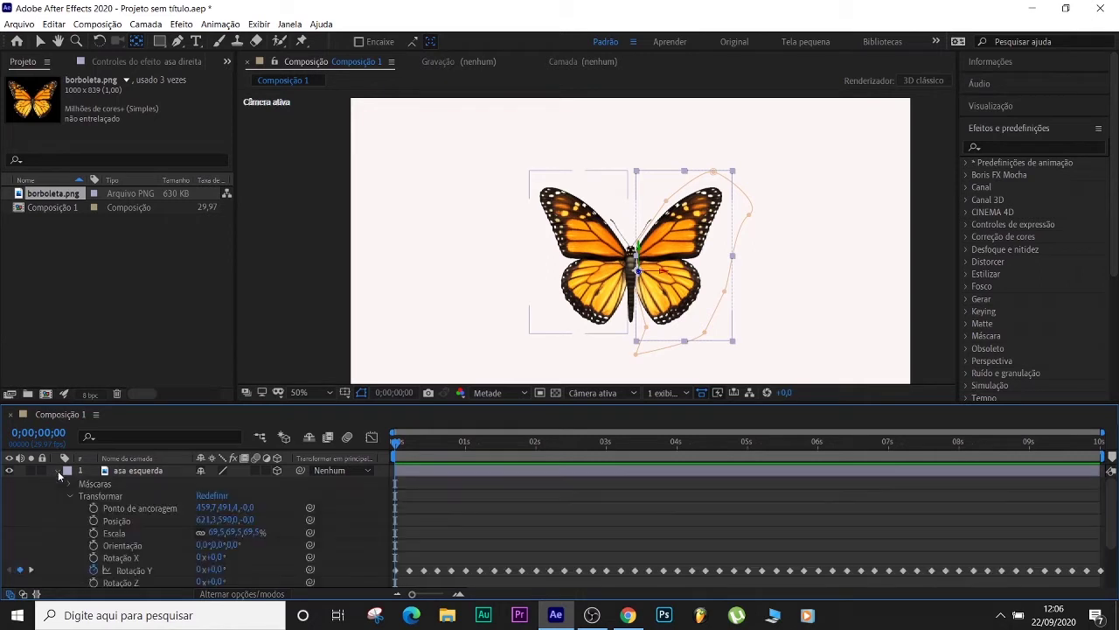
left_click(57, 470)
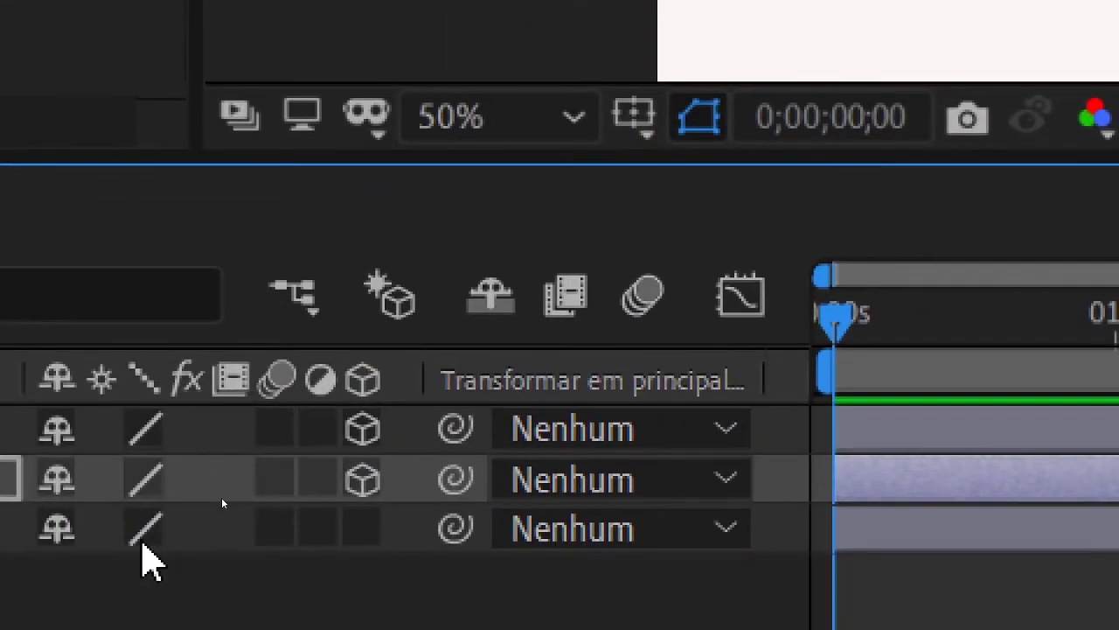
Step: Enable motion blur for the asa esquerda layer and the composition, and preview the result
left_click(145, 429)
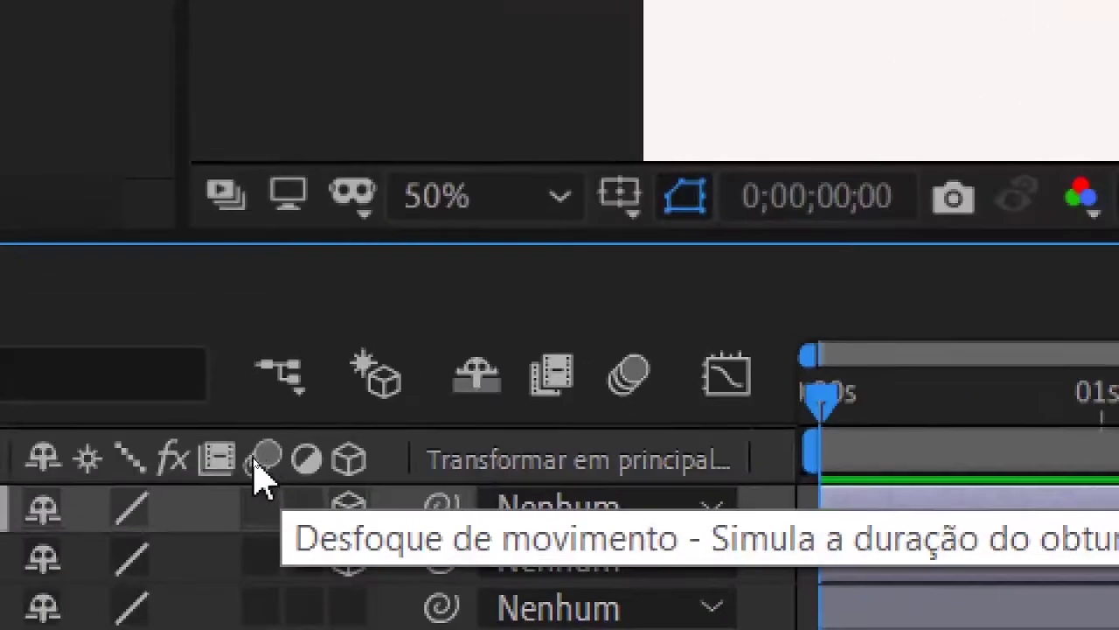
left_click(263, 515)
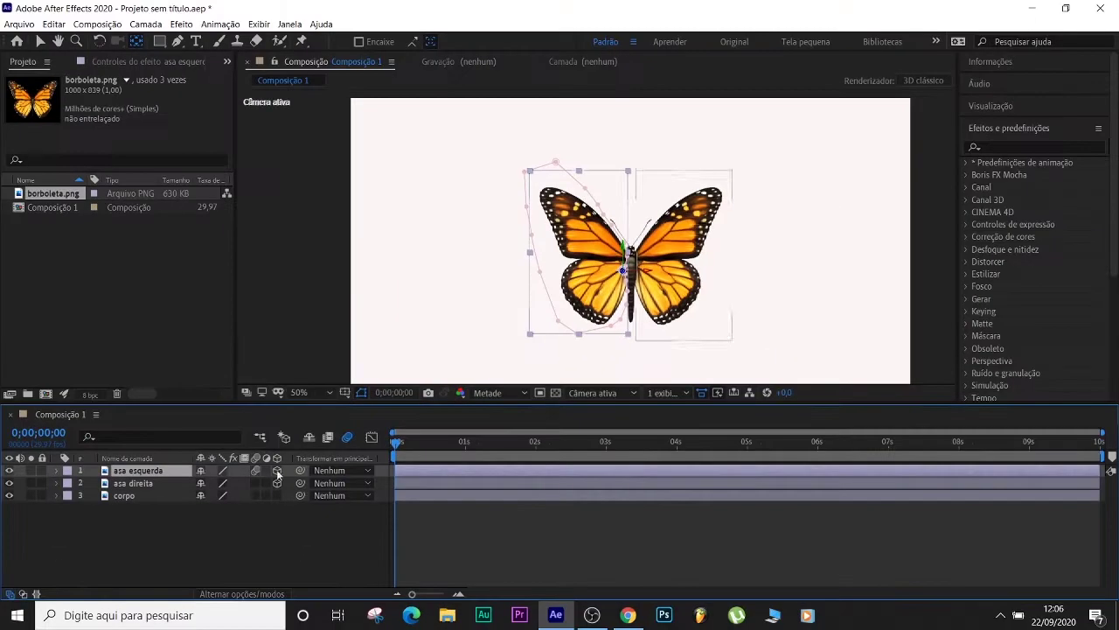
key("space")
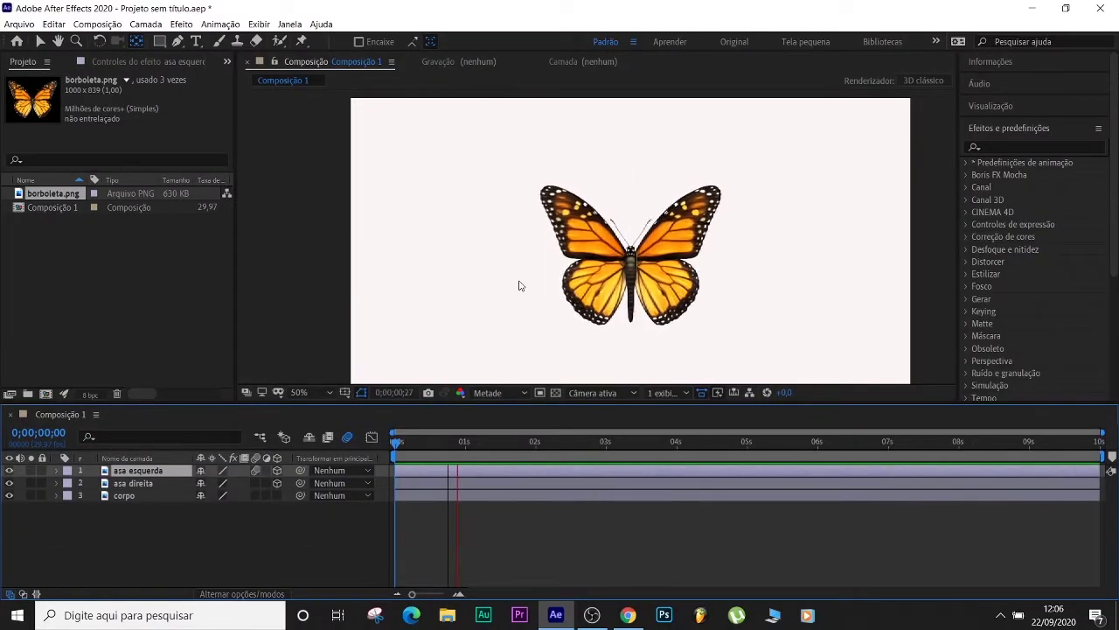
key("space")
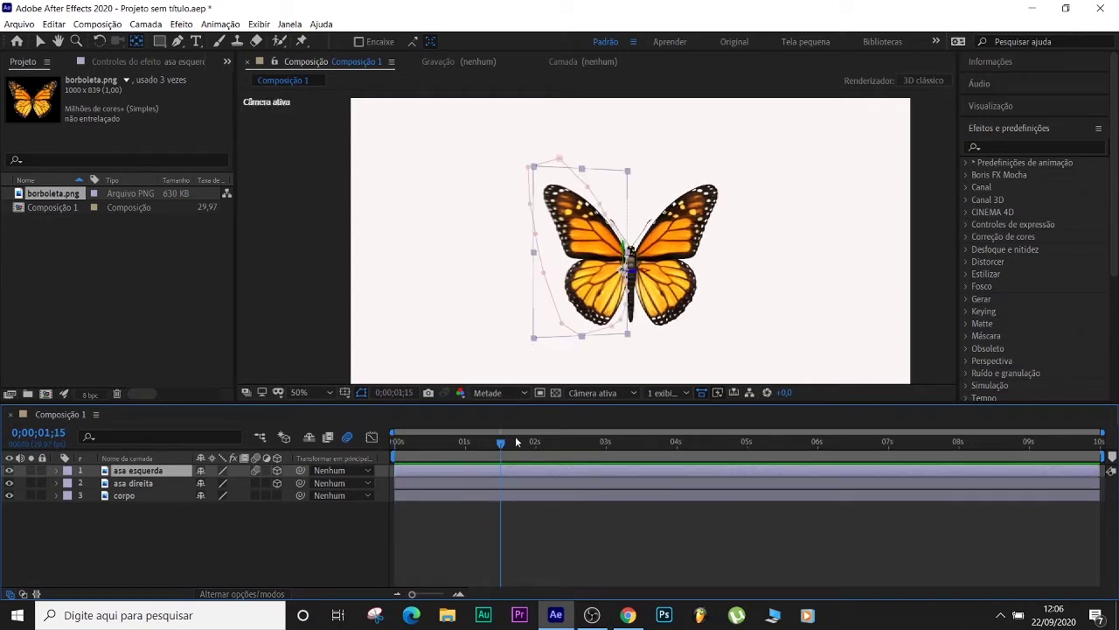
left_click_drag(502, 447, 414, 434)
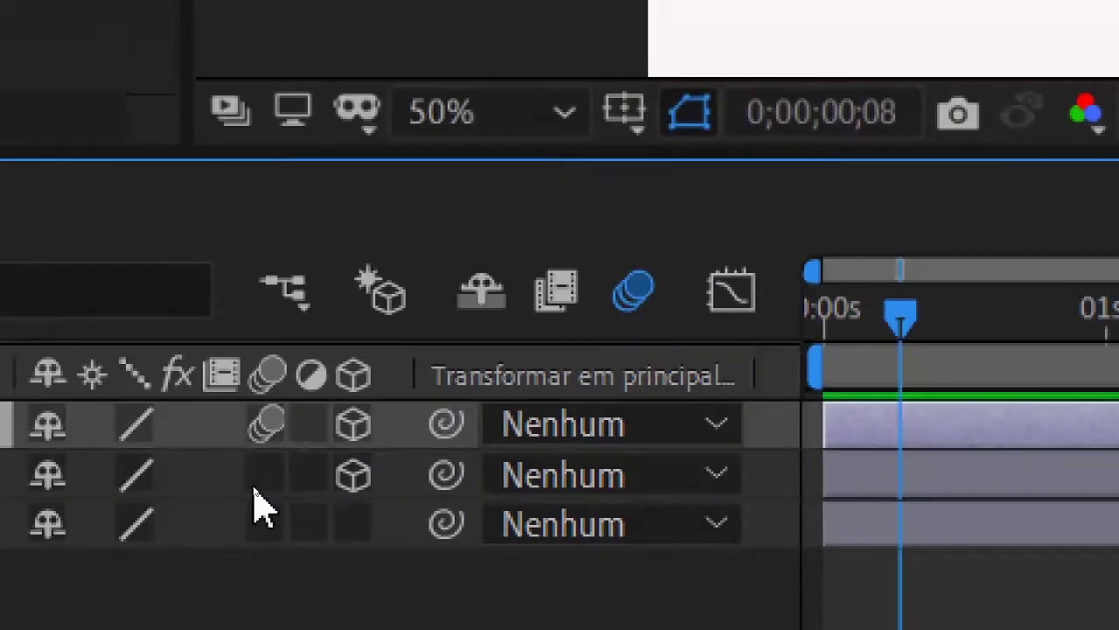
Step: Enable motion blur for the asa direita layer and play the animation from the start
left_click(254, 483)
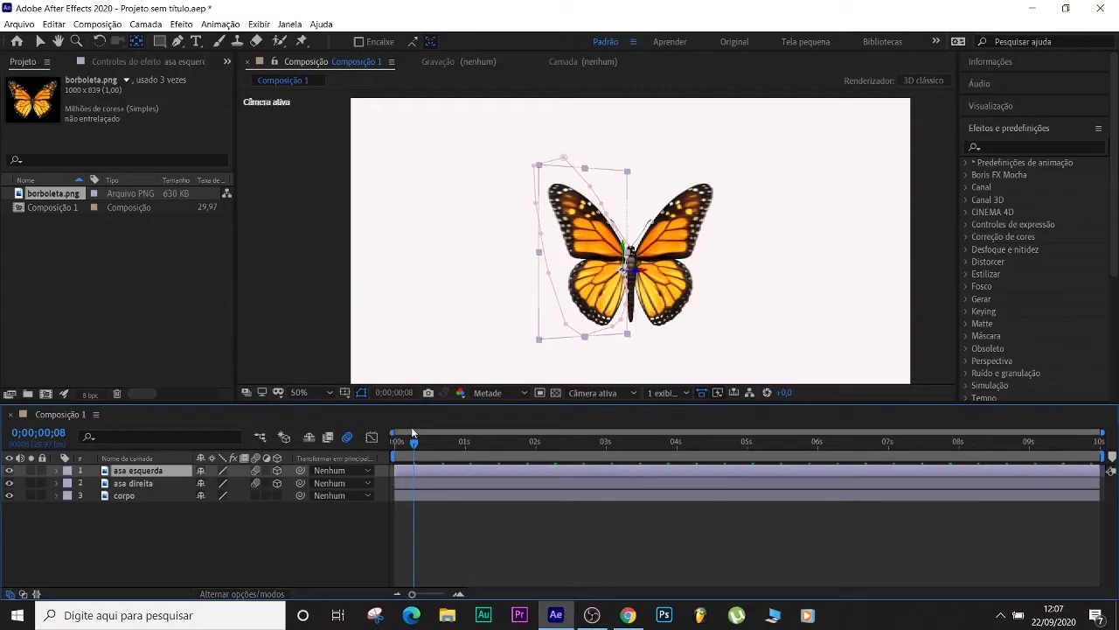
key("space")
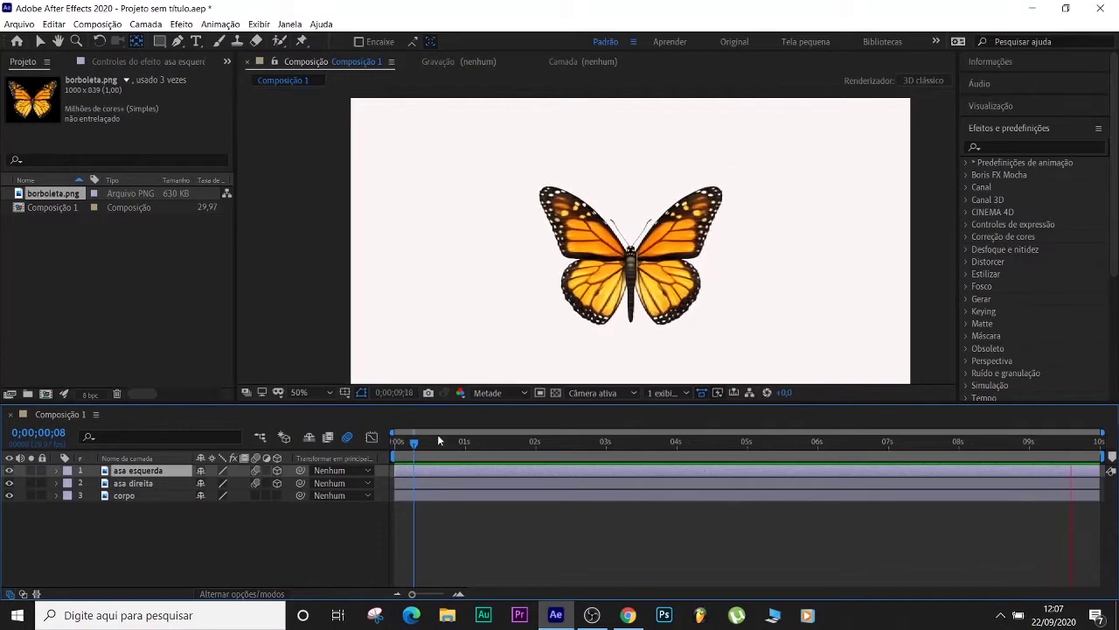
left_click(396, 441)
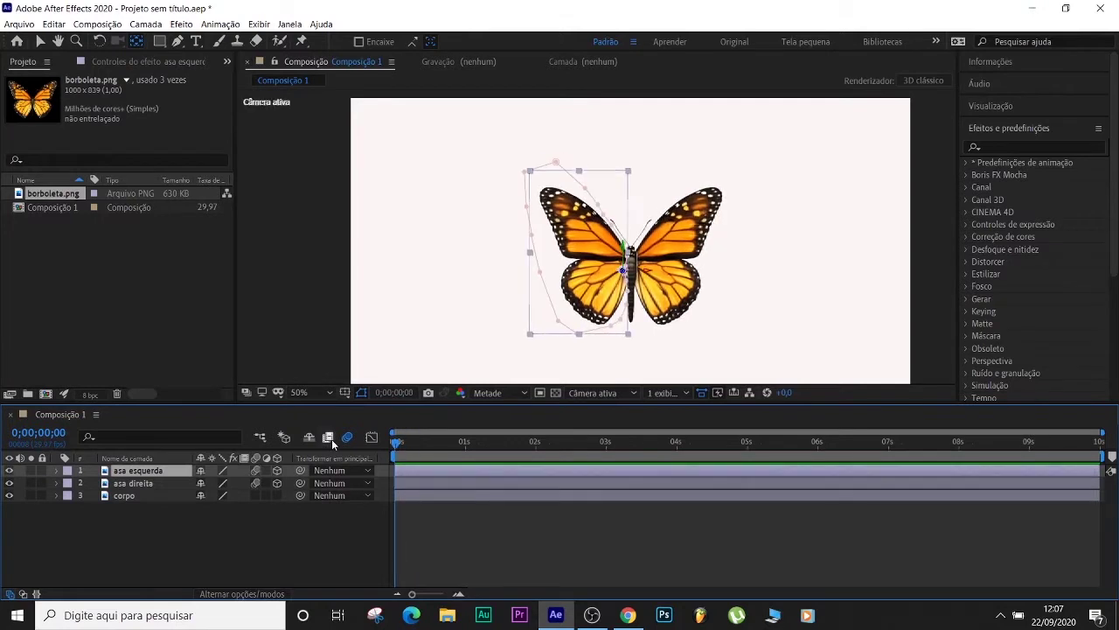
key("space")
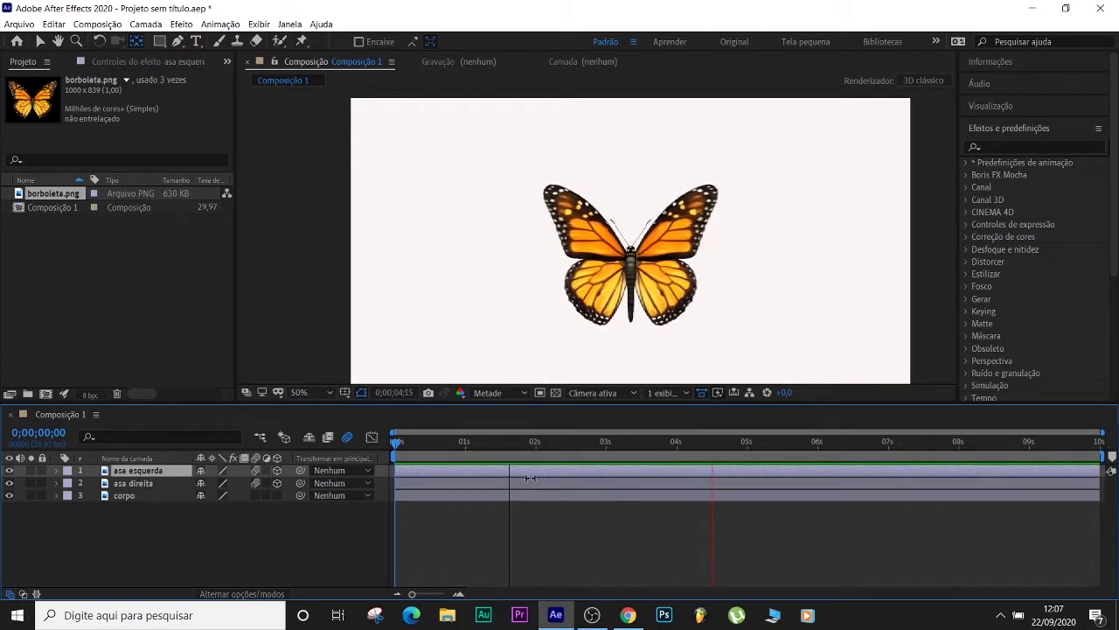
key("space")
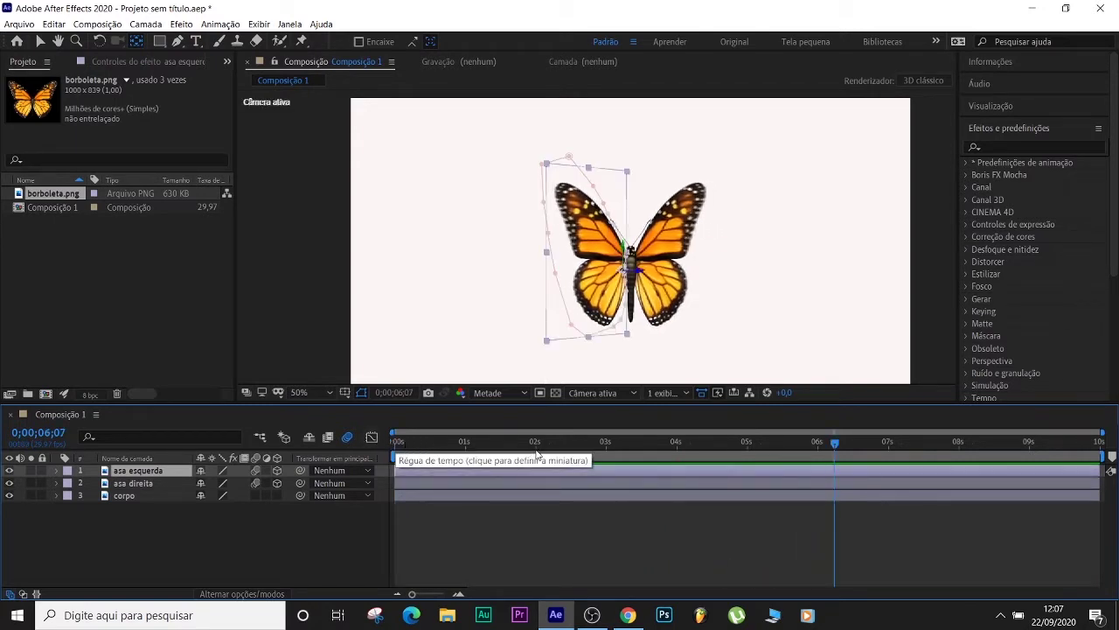
Step: Precompose the asa esquerda, asa direita and corpo layers into a new composition named BORBOLETA and re-enable the viewer's display refresh
left_click(144, 494)
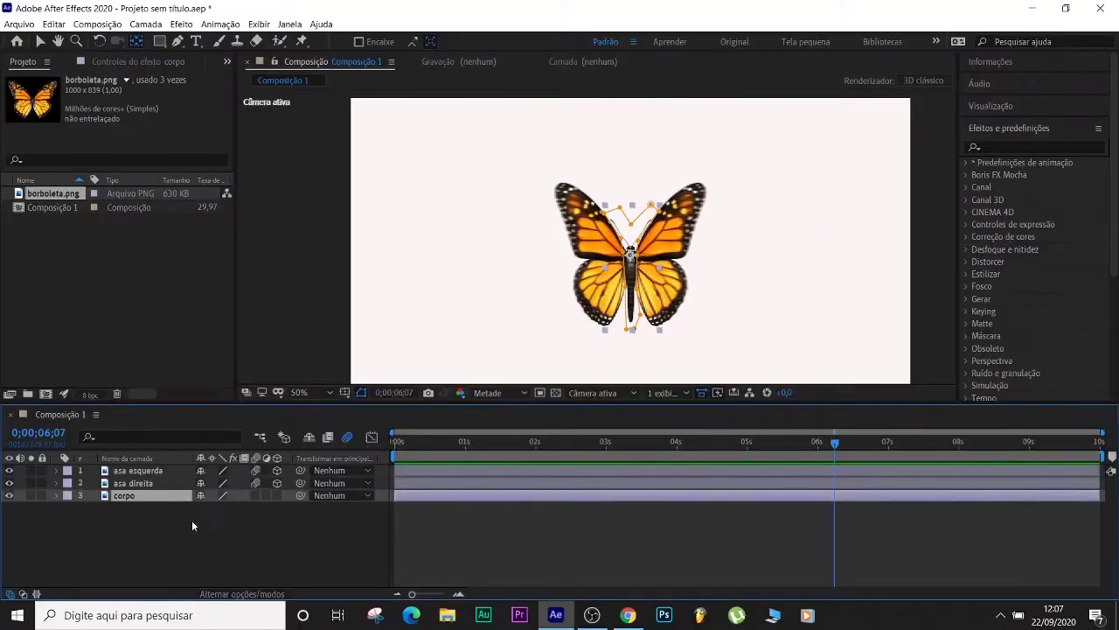
left_click_drag(192, 524, 114, 471)
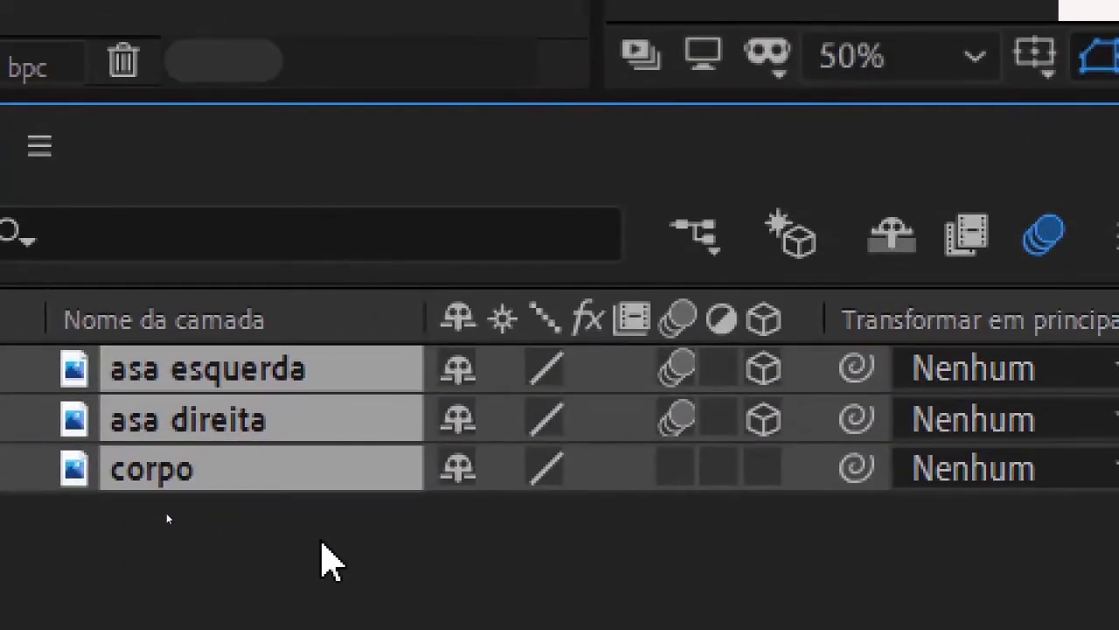
left_click_drag(164, 512, 145, 496)
left_click_drag(233, 460, 235, 380)
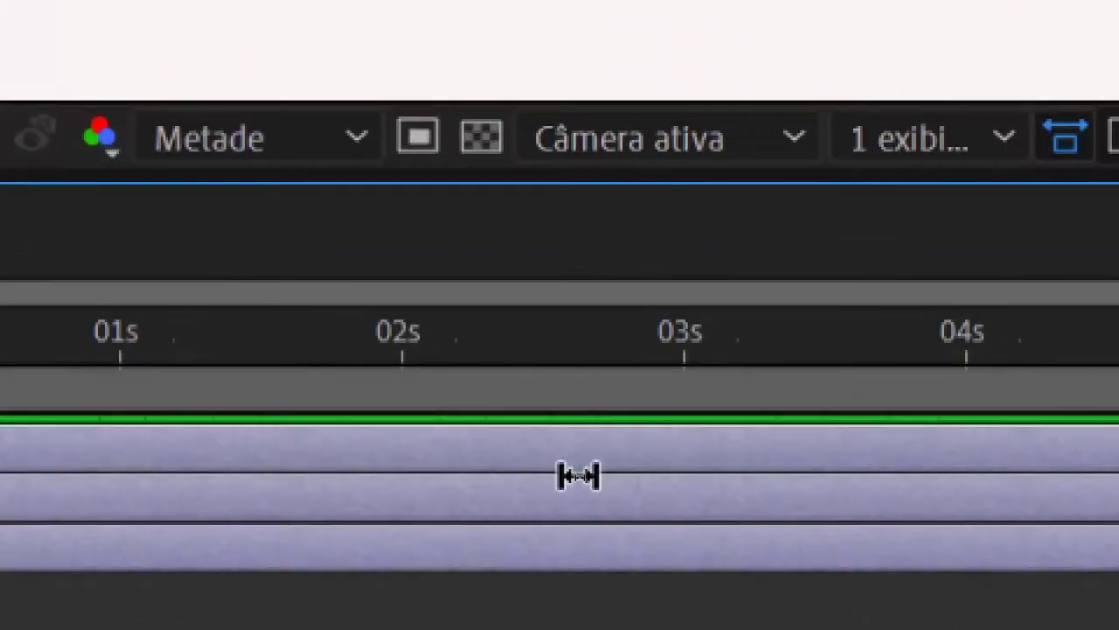
right_click(578, 477)
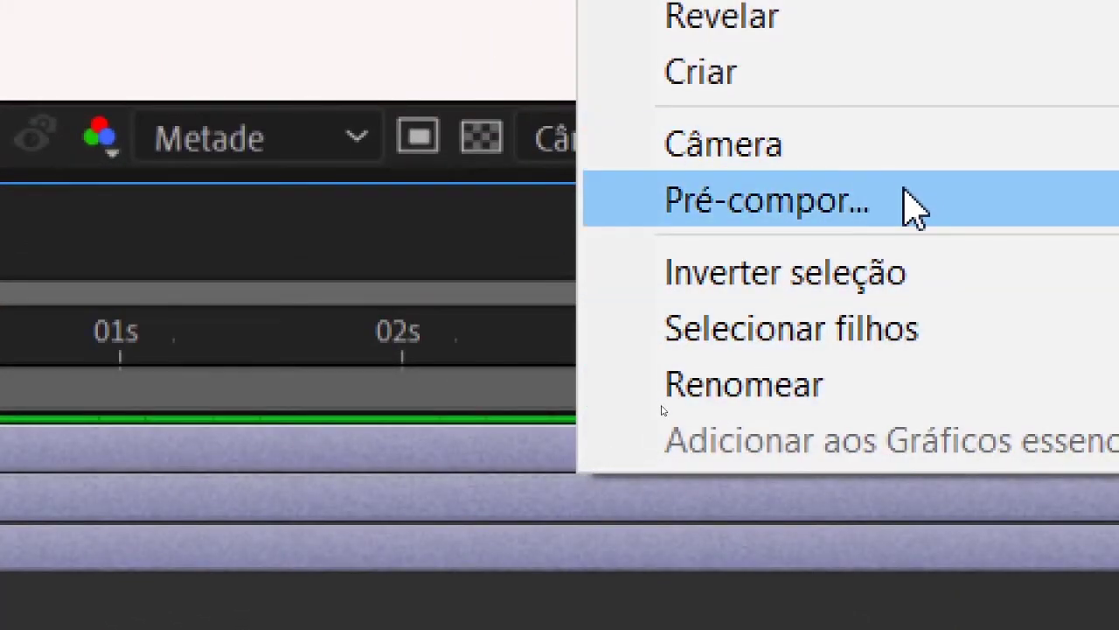
left_click(906, 207)
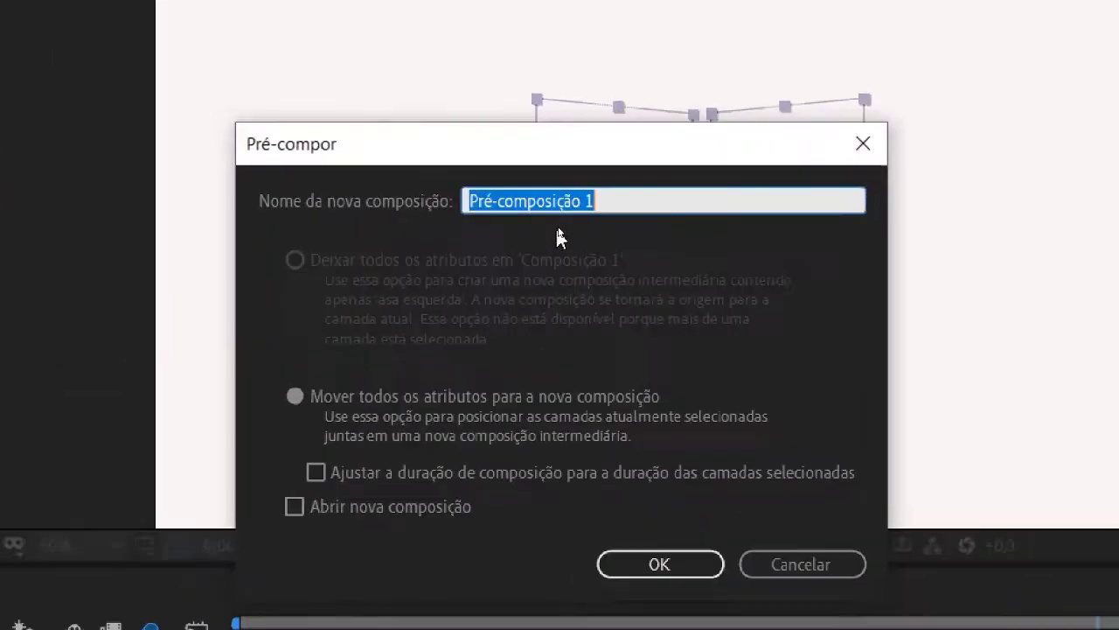
key("BackSpace")
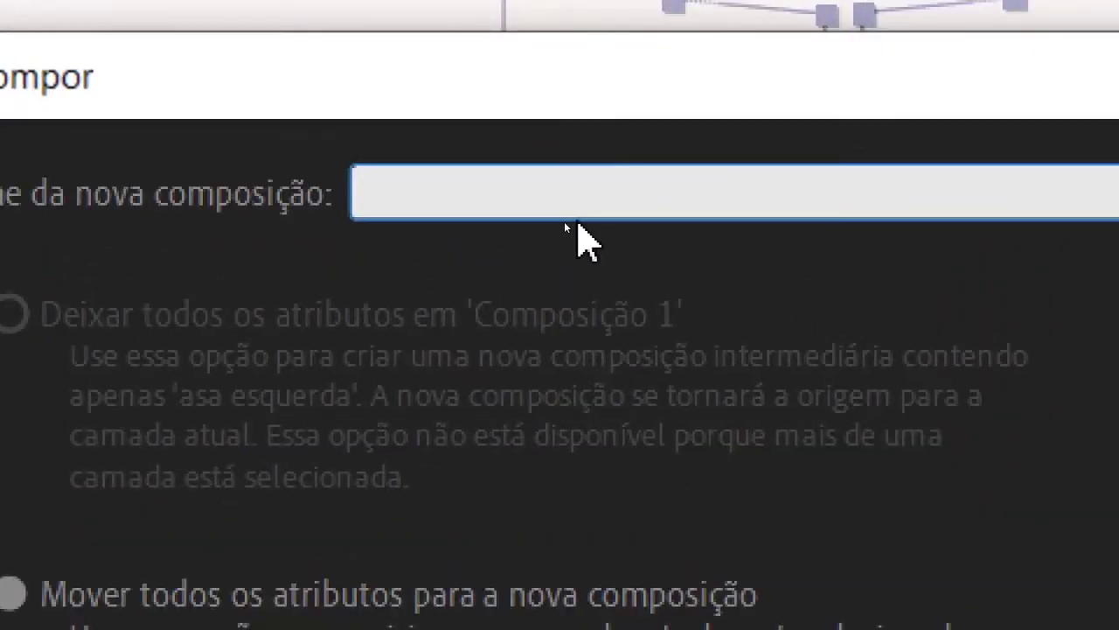
type("BORO")
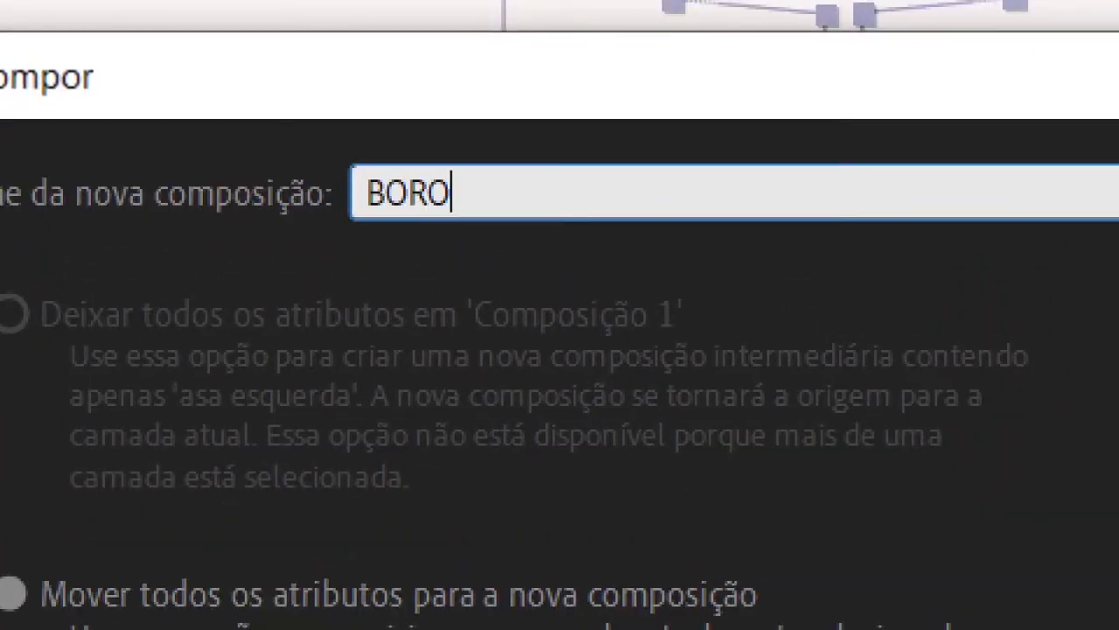
key("BackSpace")
type("BO")
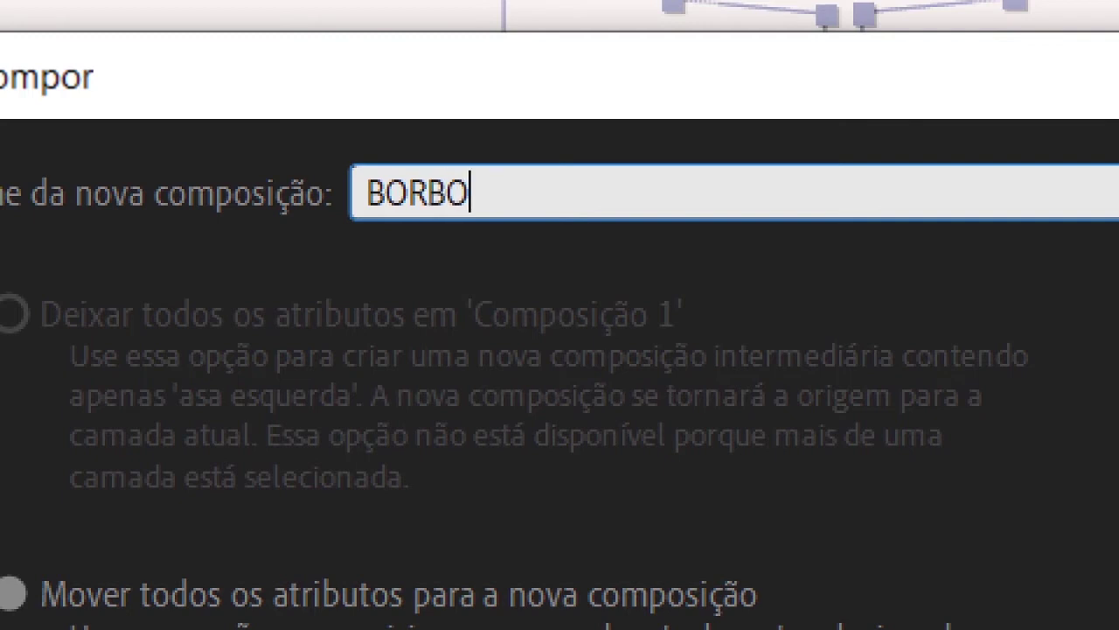
type("LETA")
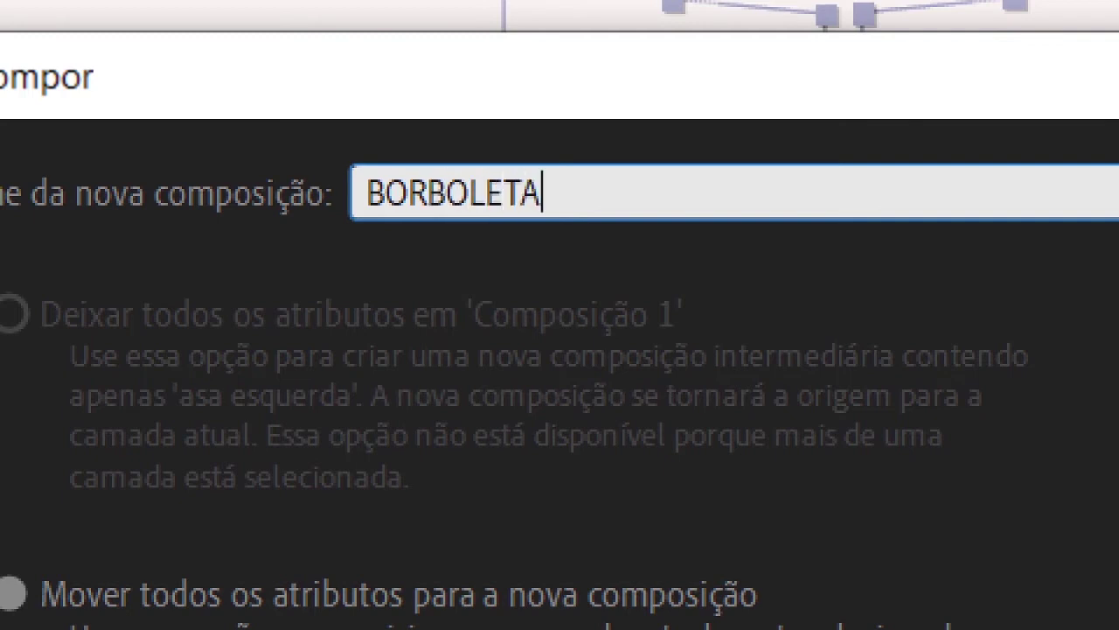
key("Return")
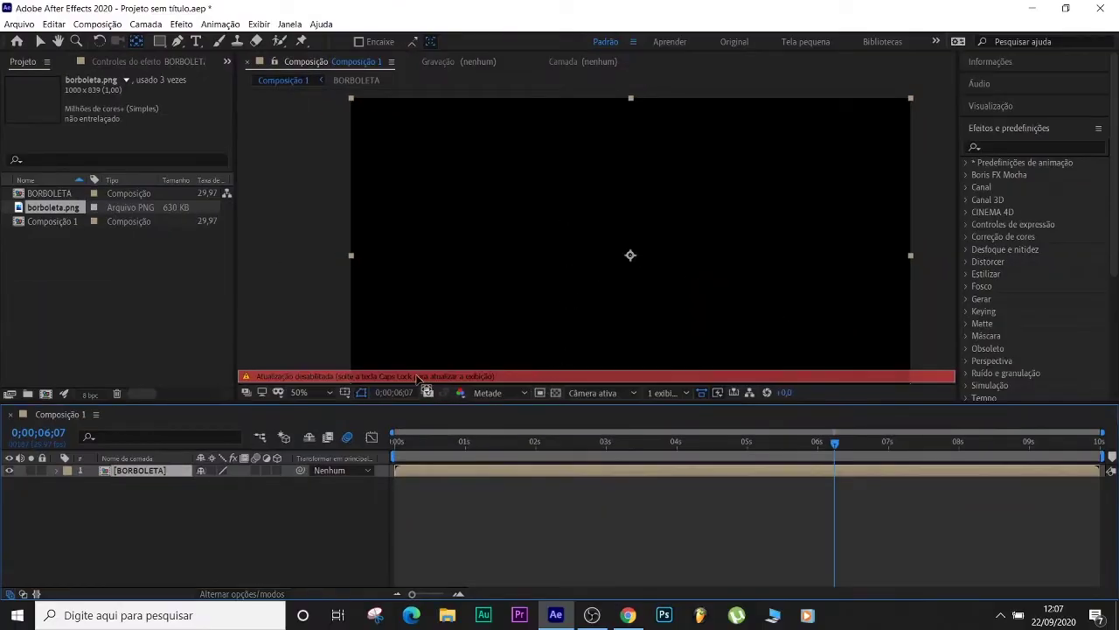
key("Caps_Lock")
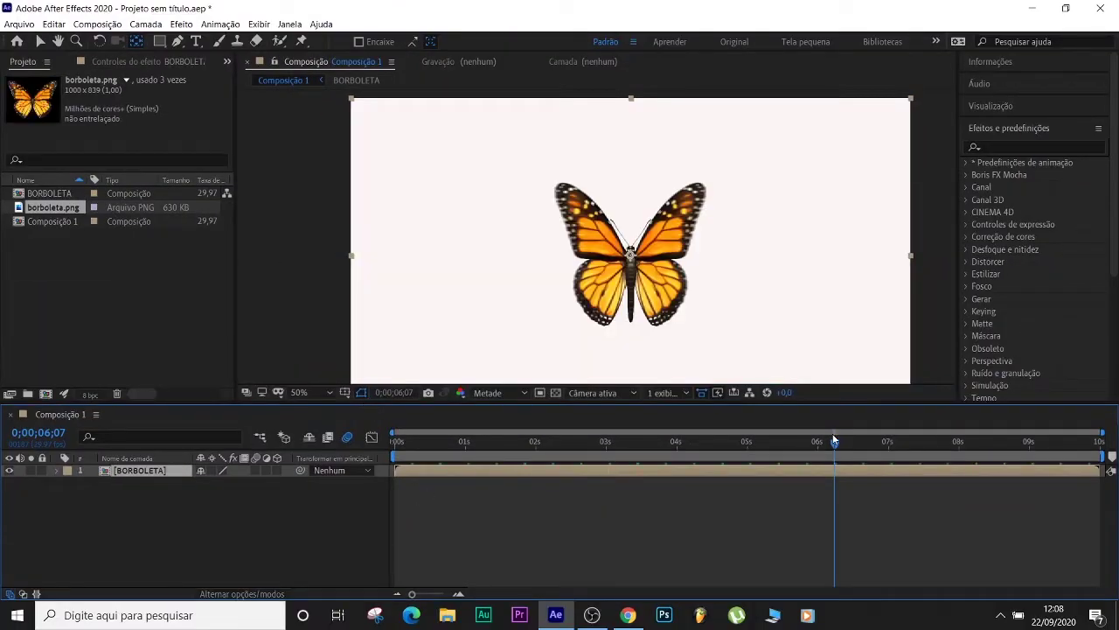
Step: At 0;00;00;00, scale the BORBOLETA layer down to about 70.4% and move it to the lower-left area of the frame
left_click_drag(835, 441, 362, 462)
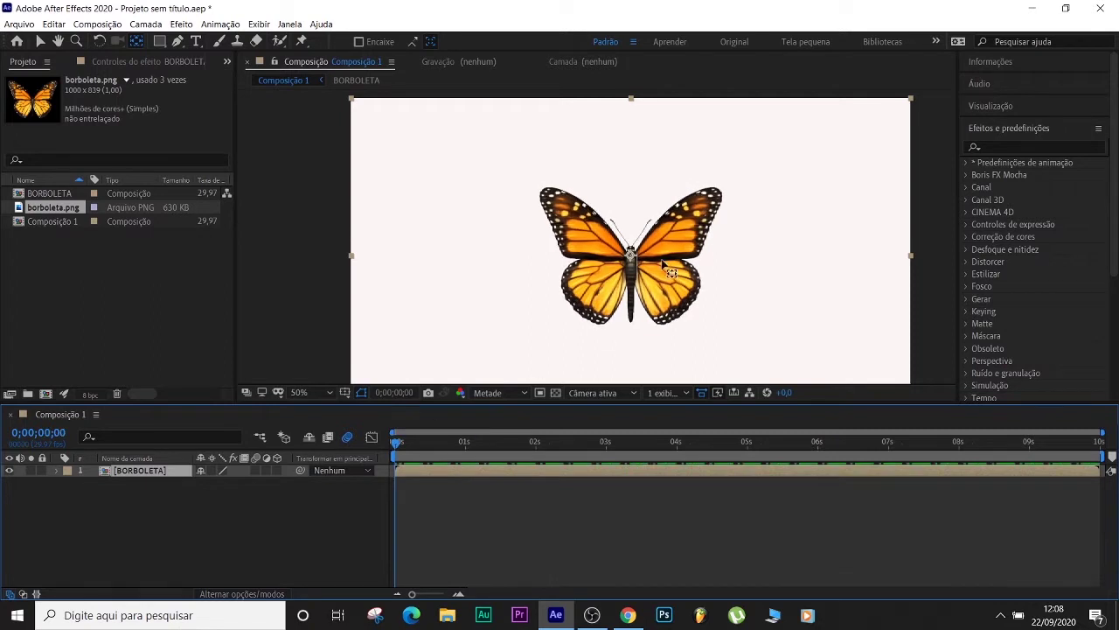
left_click(40, 43)
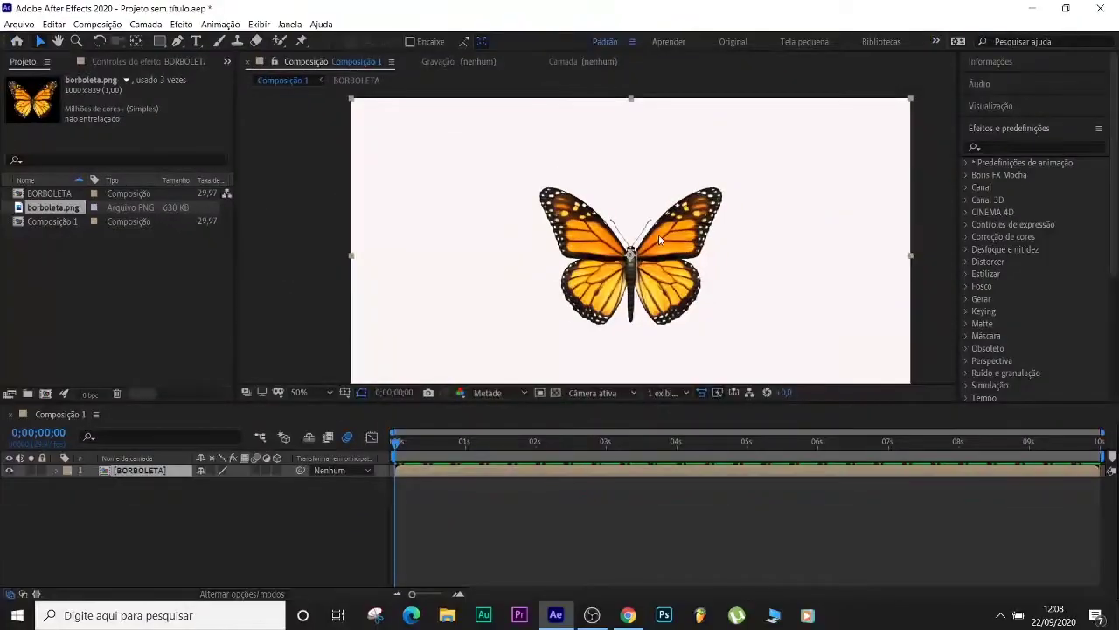
left_click_drag(658, 234, 610, 269)
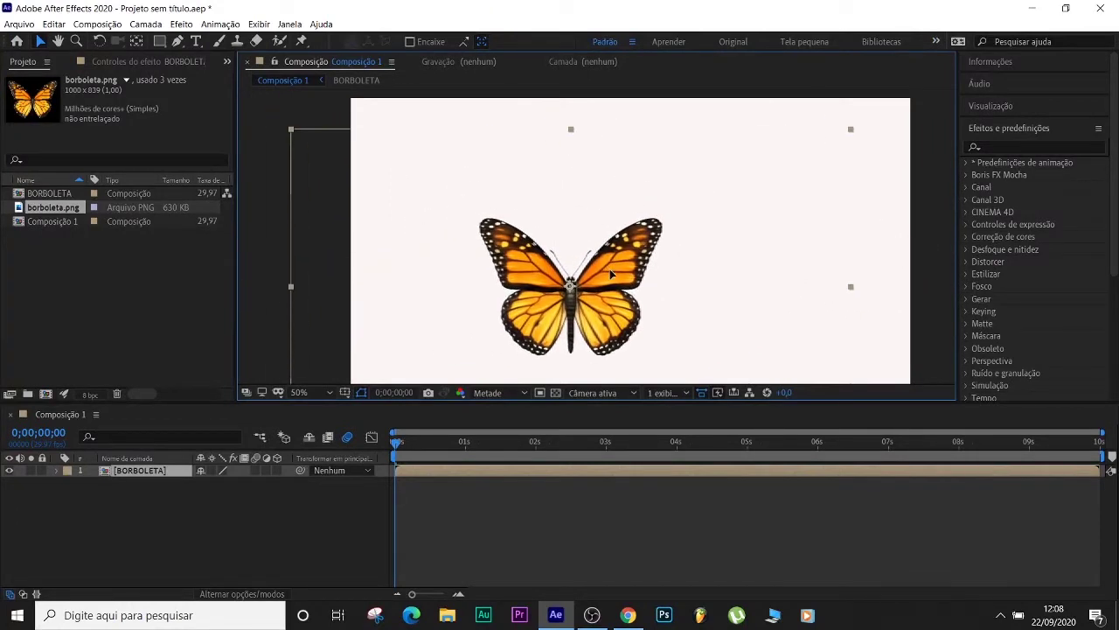
left_click_drag(848, 131, 768, 176)
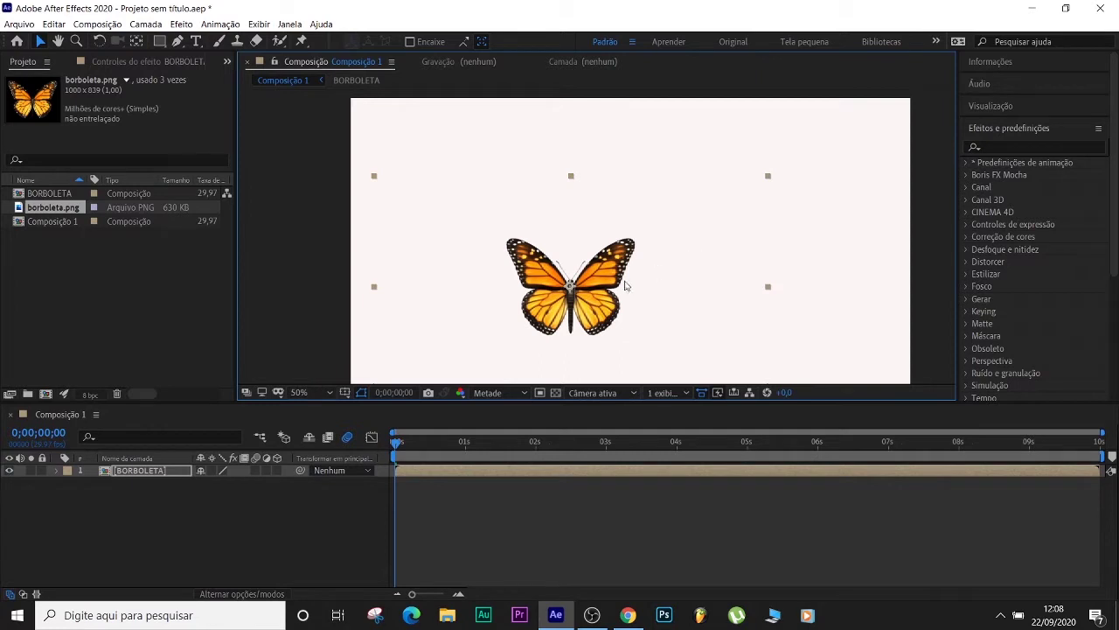
left_click_drag(626, 285, 503, 323)
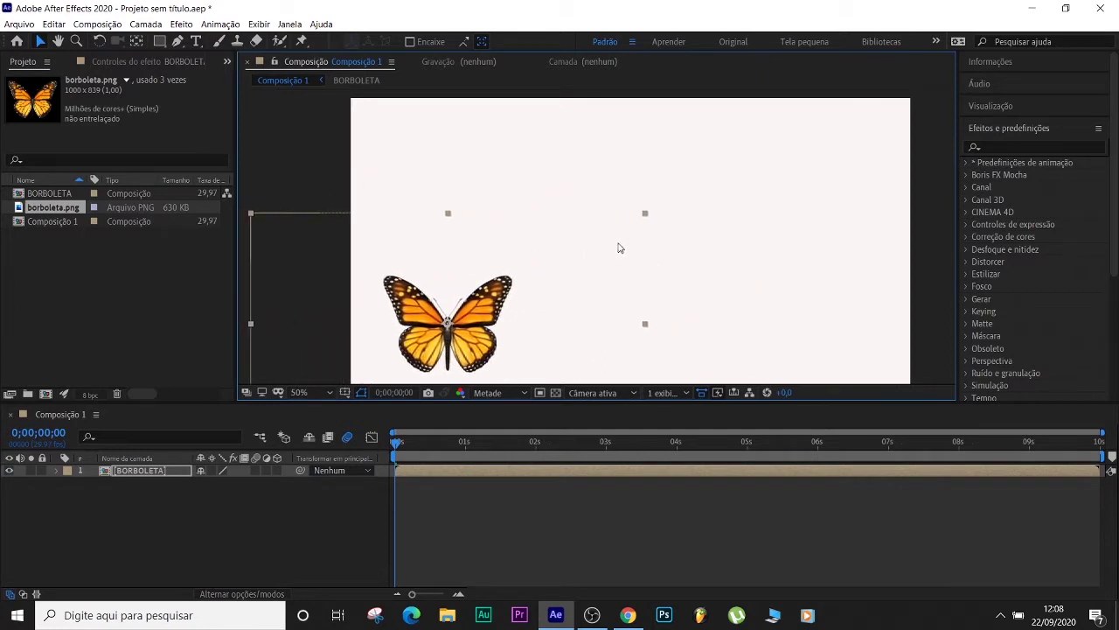
Step: Check the composition's background transparency with the transparency grid, and turn the grid off again
left_click(484, 469)
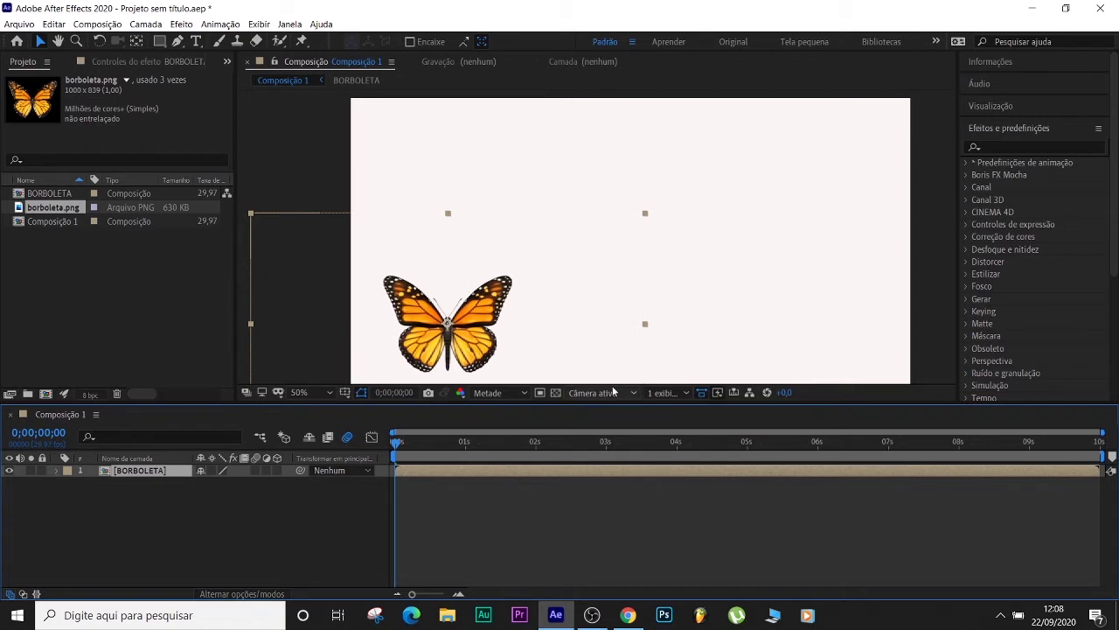
left_click(555, 392)
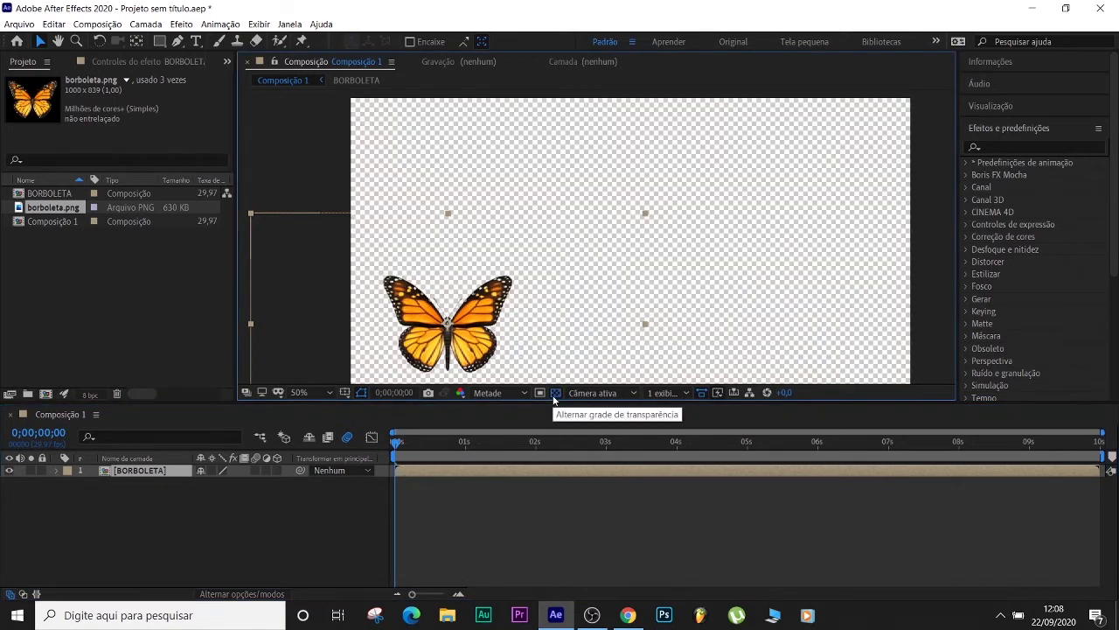
left_click(556, 393)
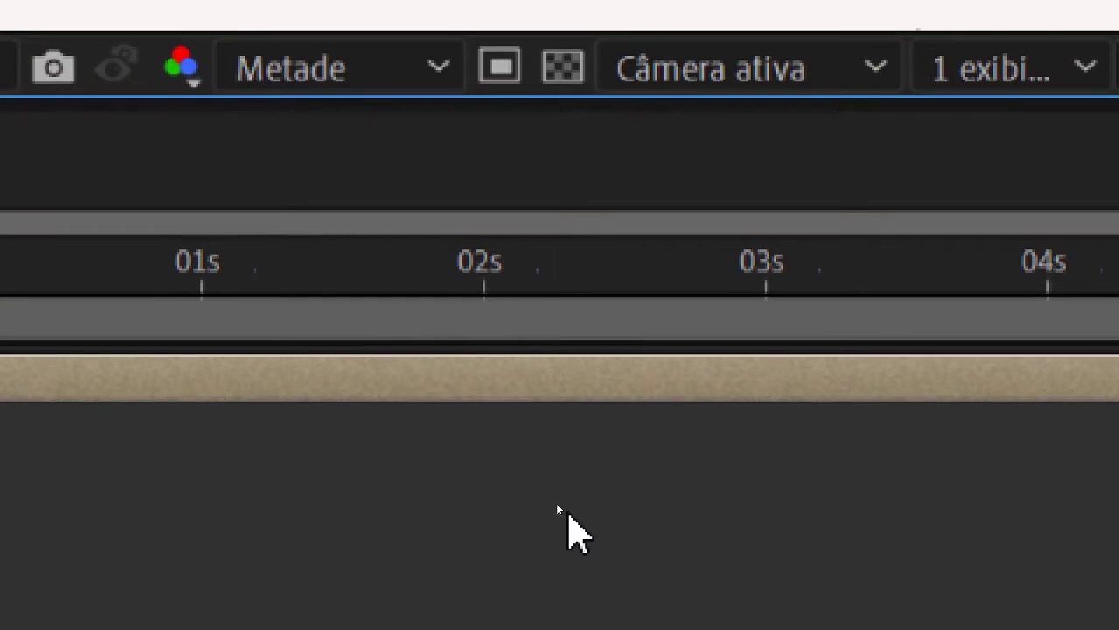
Step: Create a new composition-sized solid layer with the yellow colour FFC205
right_click(569, 513)
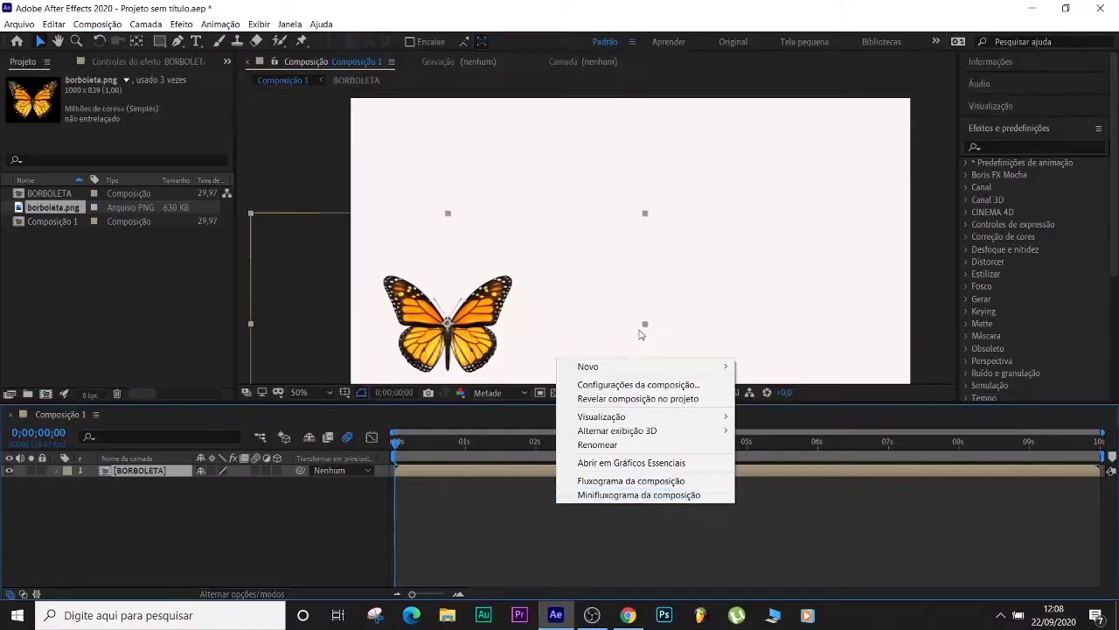
mouse_move(599, 367)
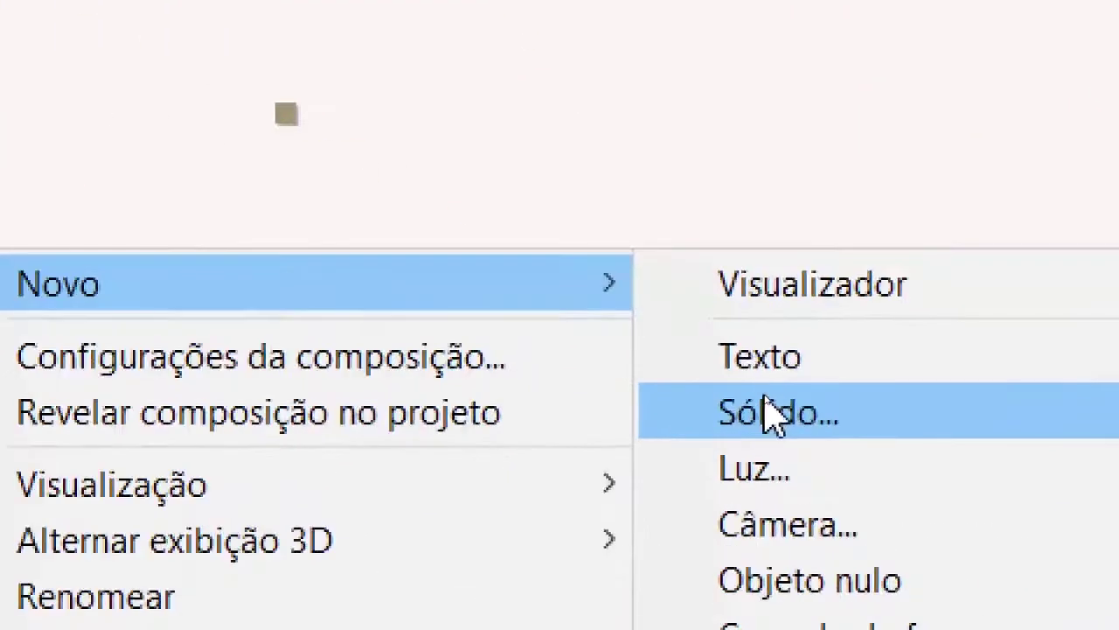
left_click(770, 411)
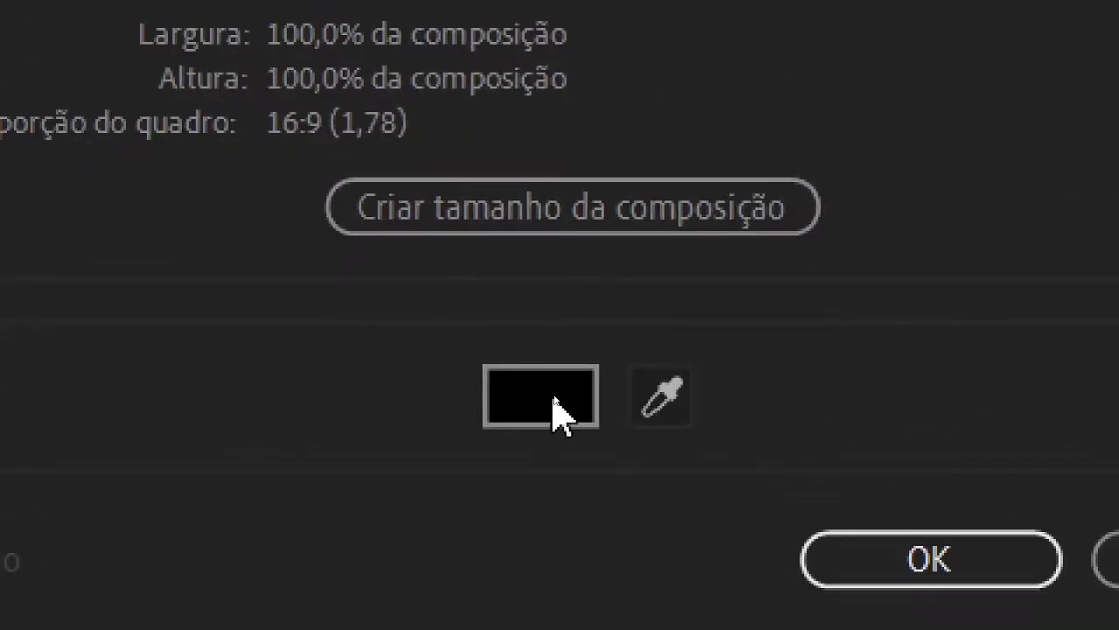
left_click(557, 408)
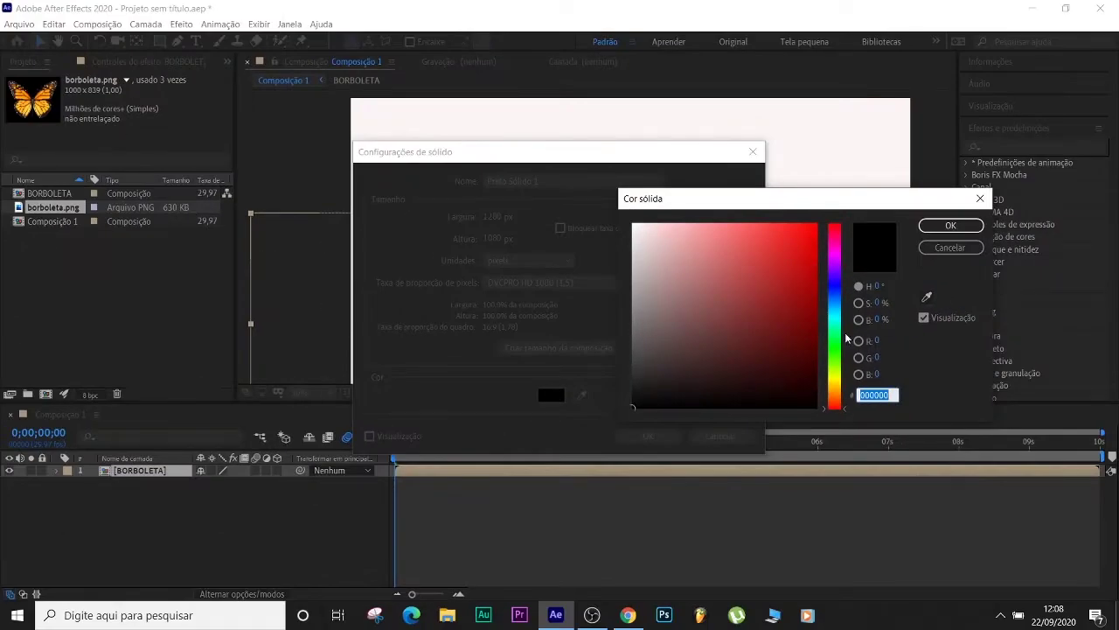
left_click_drag(840, 371, 835, 387)
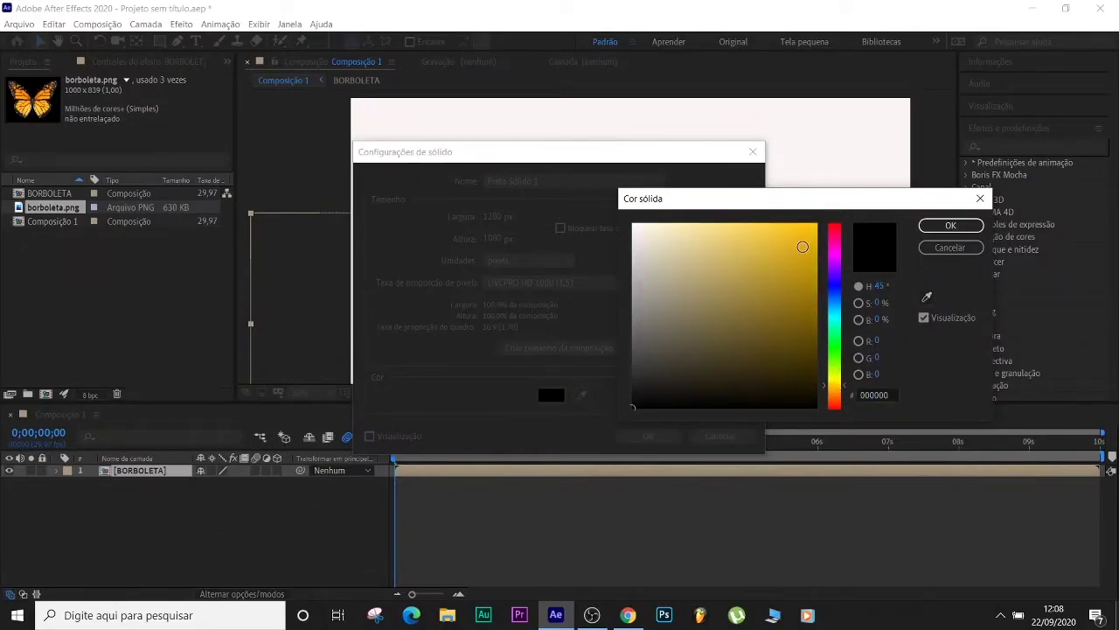
left_click(803, 242)
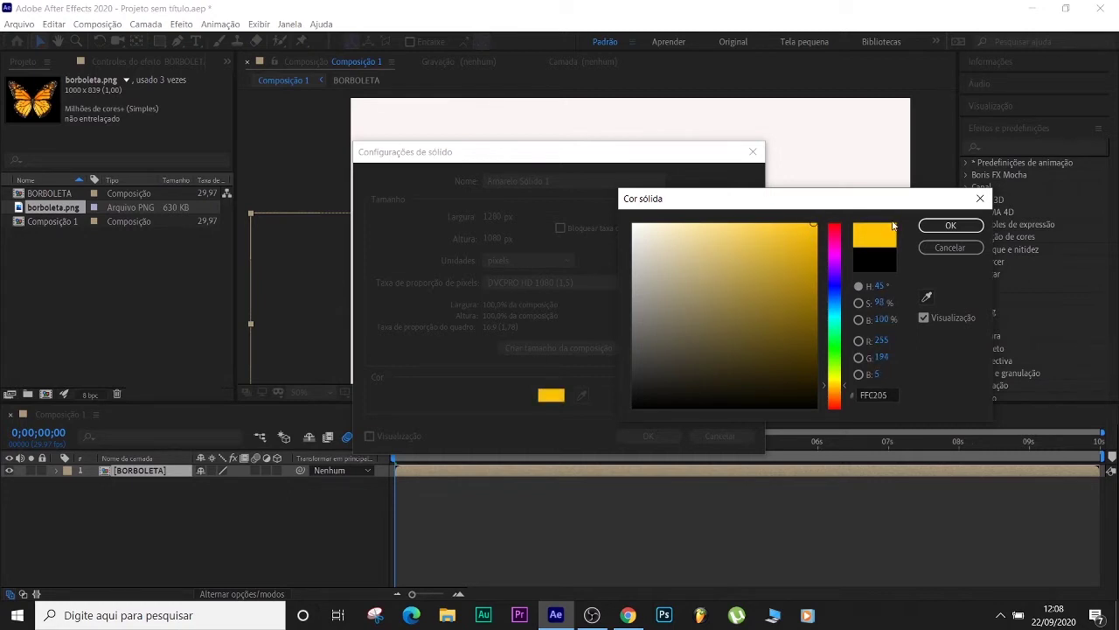
left_click(932, 226)
left_click(648, 436)
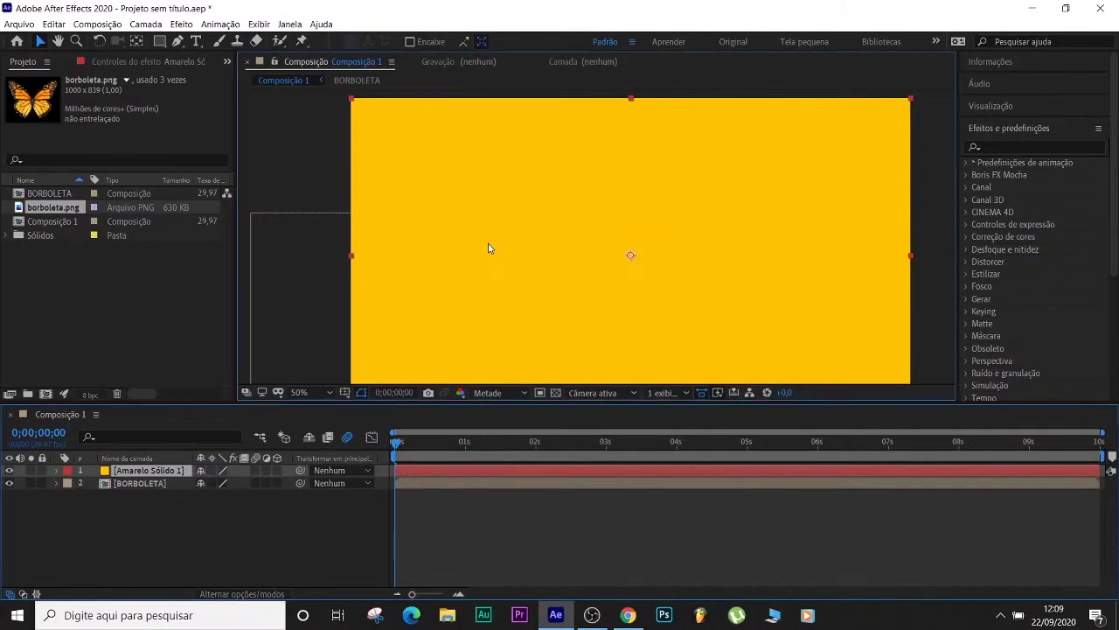
Step: Undo a trial move of the yellow solid and place its layer below BORBOLETA as the background
left_click_drag(490, 245, 602, 227)
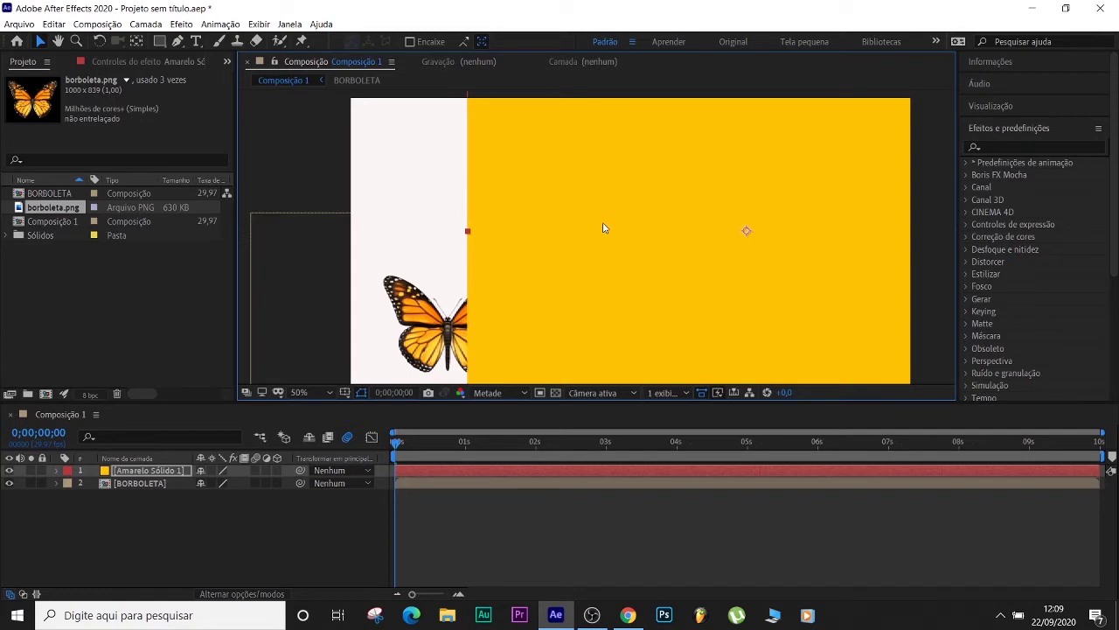
key("ctrl+z")
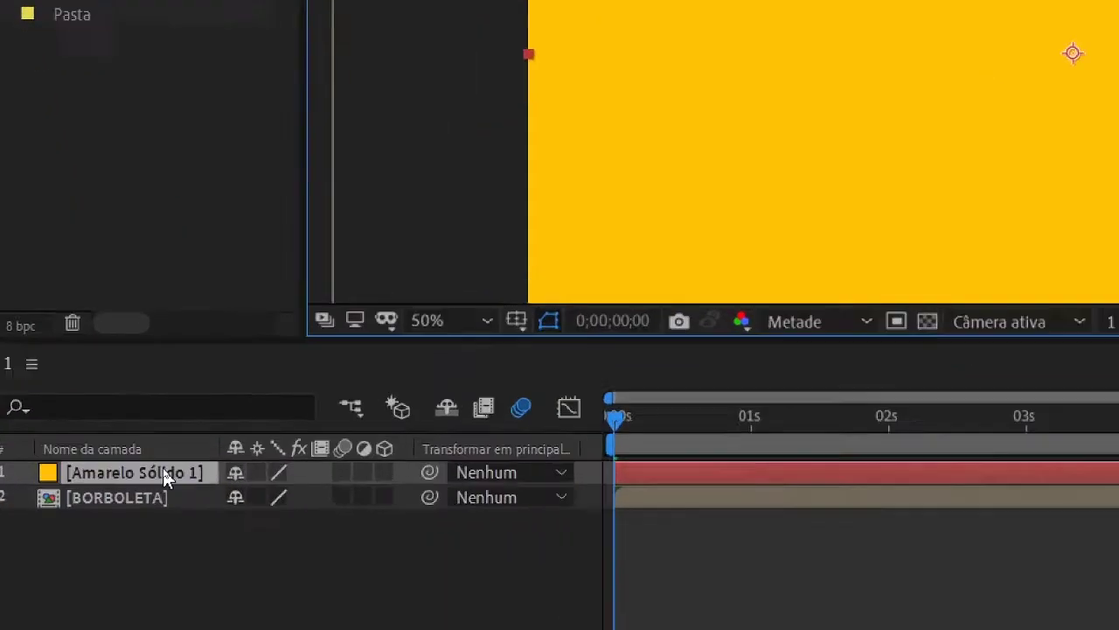
left_click_drag(164, 475, 168, 505)
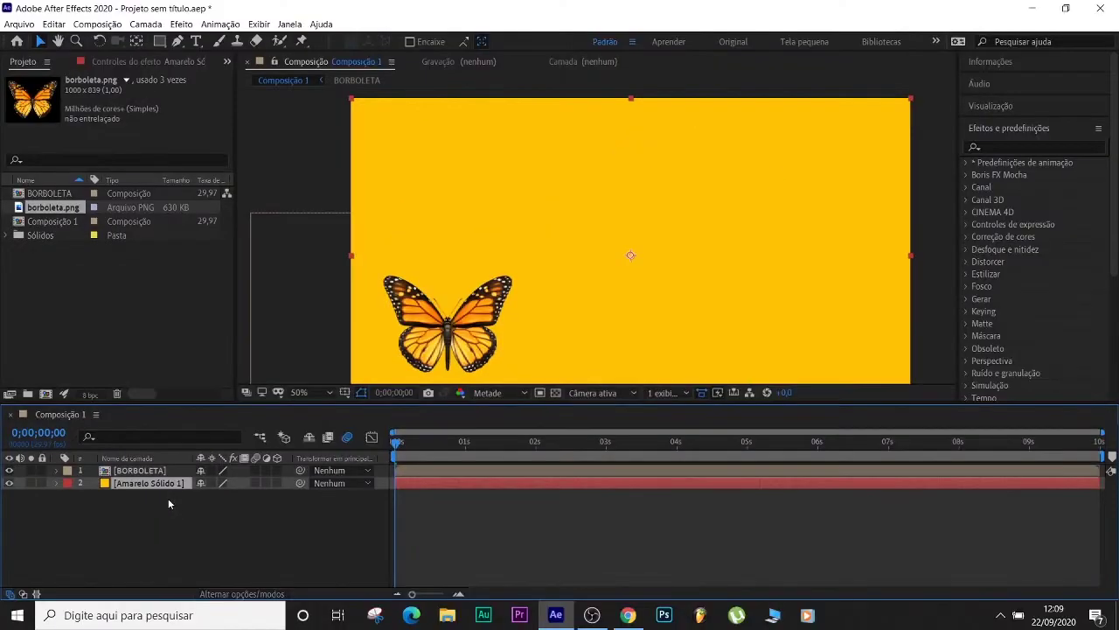
Step: Show the BORBOLETA layer's position property and set its first position keyframe at 0;00;00;00
left_click(452, 472)
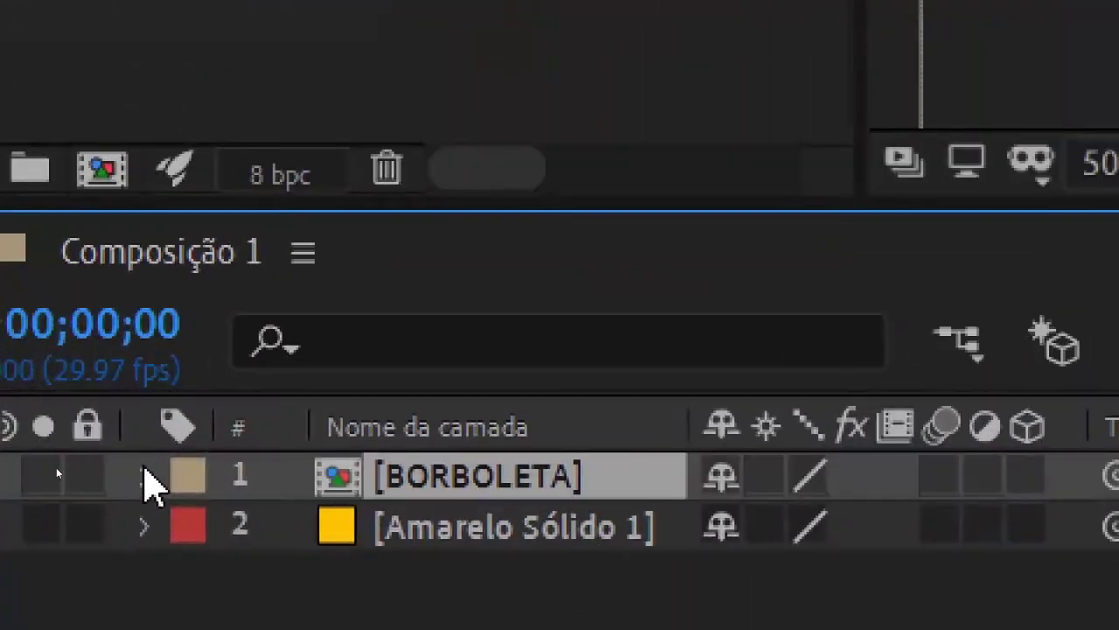
left_click(56, 470)
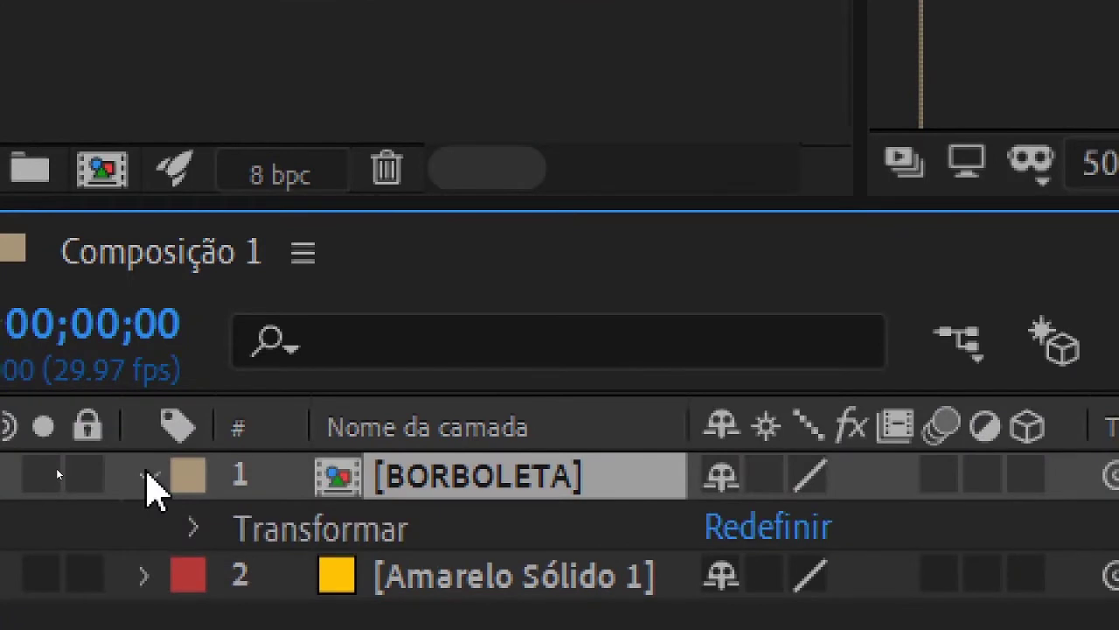
left_click(194, 529)
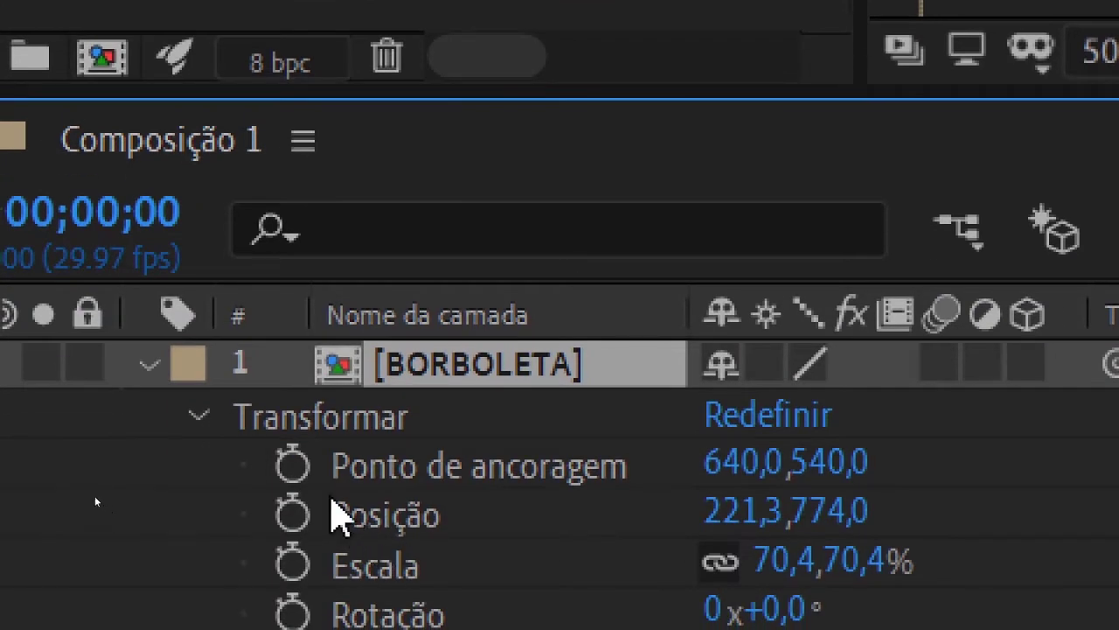
left_click(154, 366)
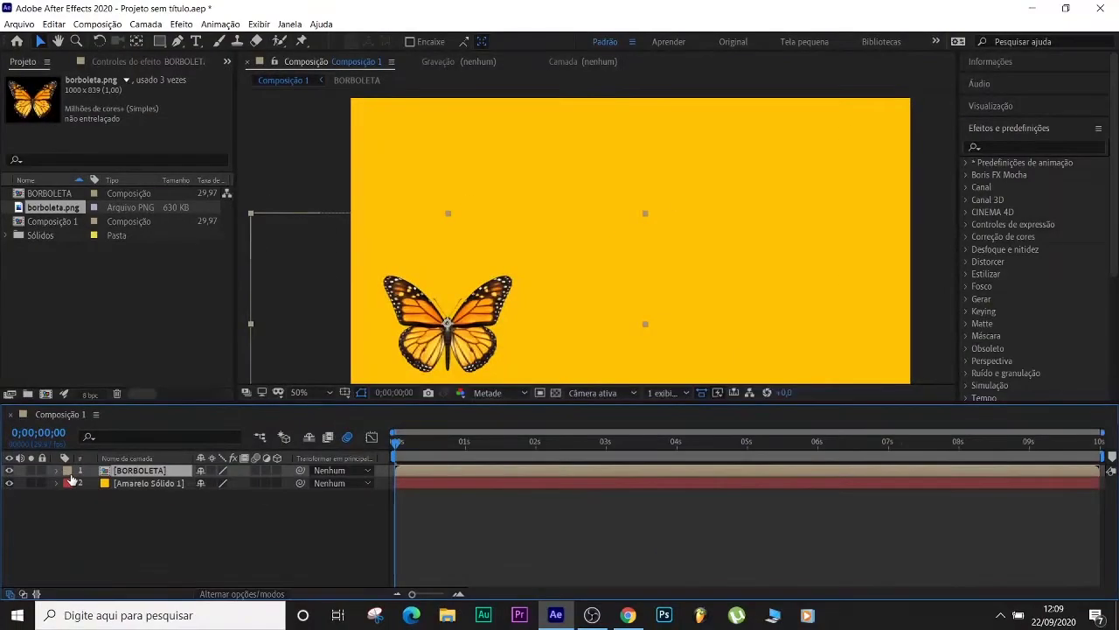
key("p")
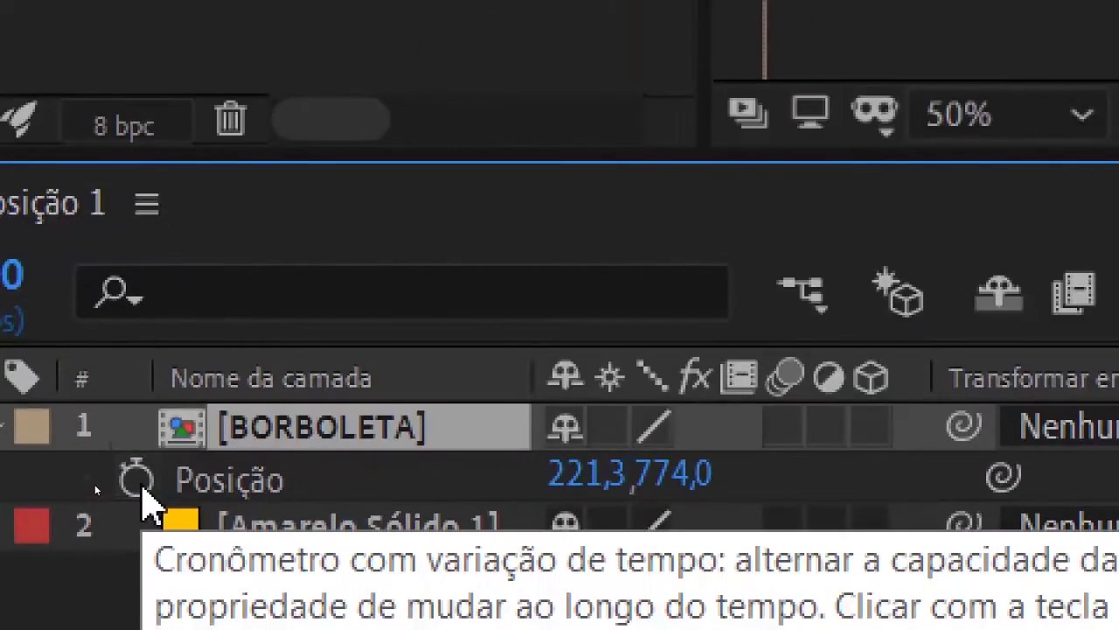
left_click(94, 484)
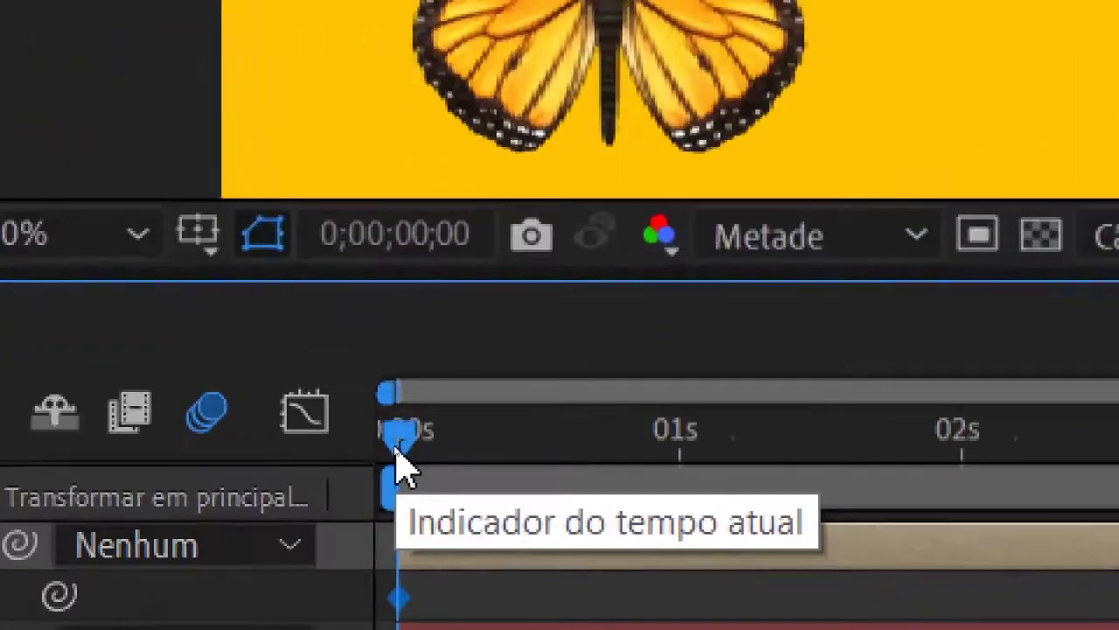
Step: Keyframe the BORBOLETA layer's position at about 388, 310 at 0;00;00;29 and about 1001, 218 at 0;00;03;00
left_click_drag(396, 446, 465, 451)
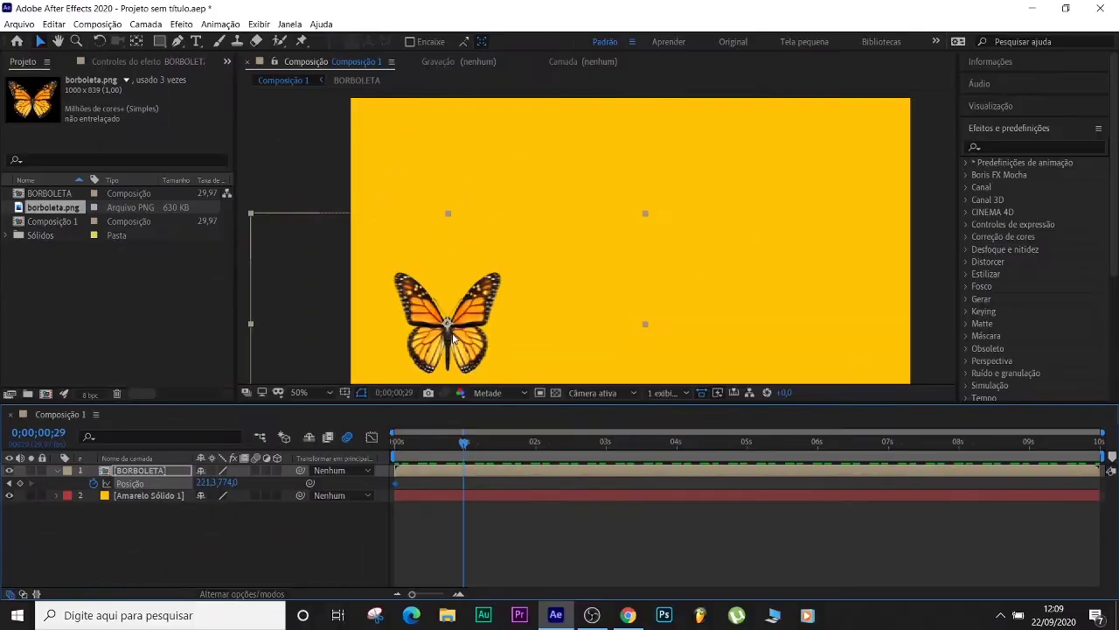
left_click_drag(462, 322, 534, 186)
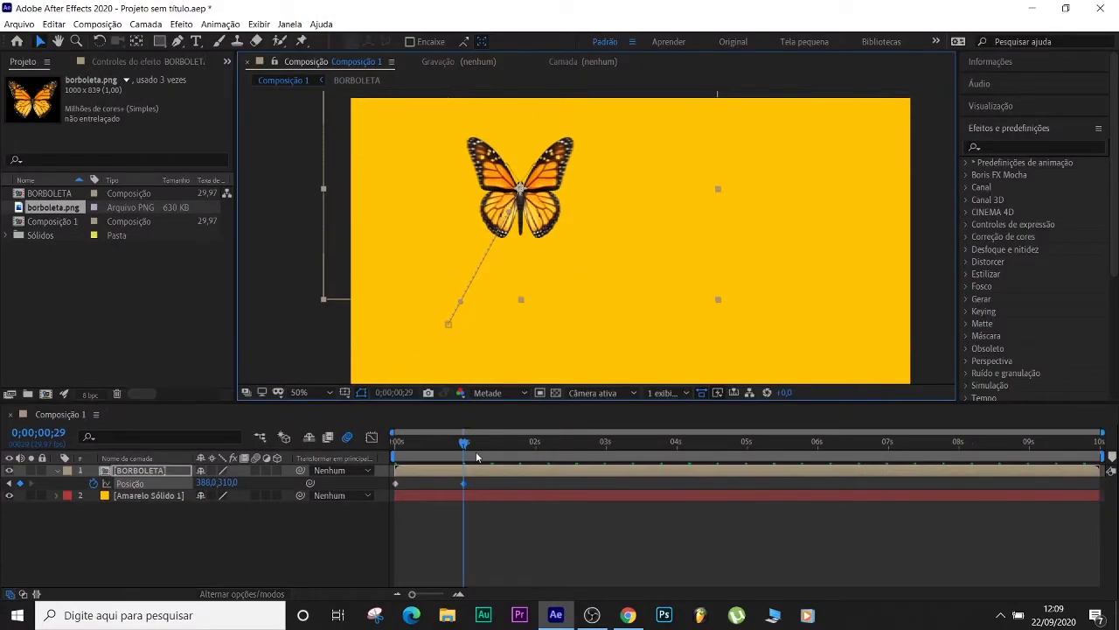
left_click_drag(464, 442, 600, 437)
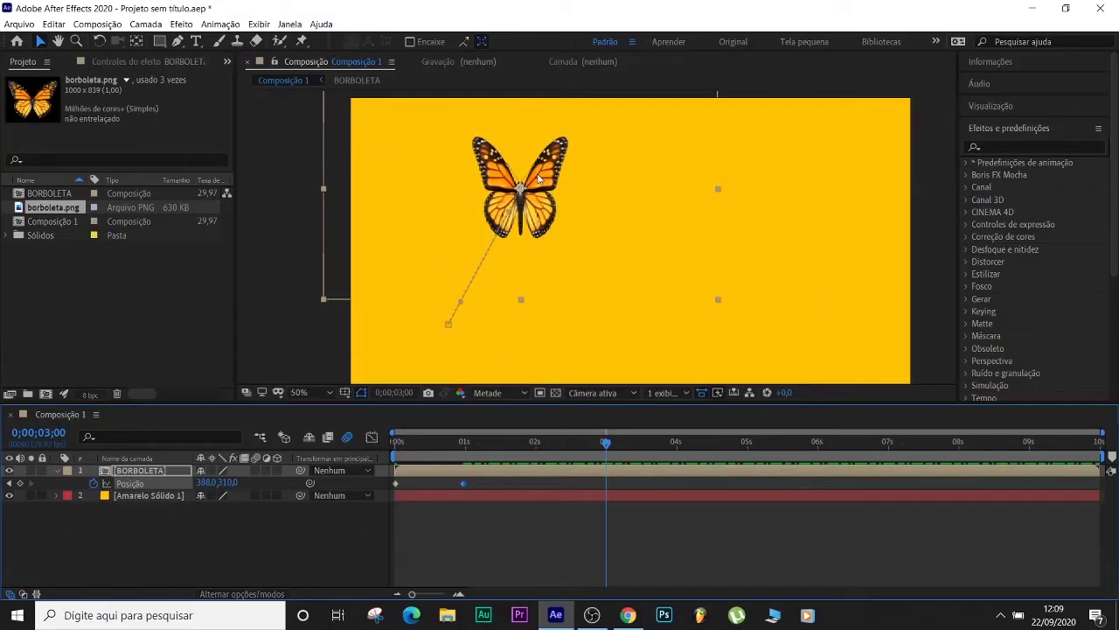
left_click_drag(547, 175, 809, 151)
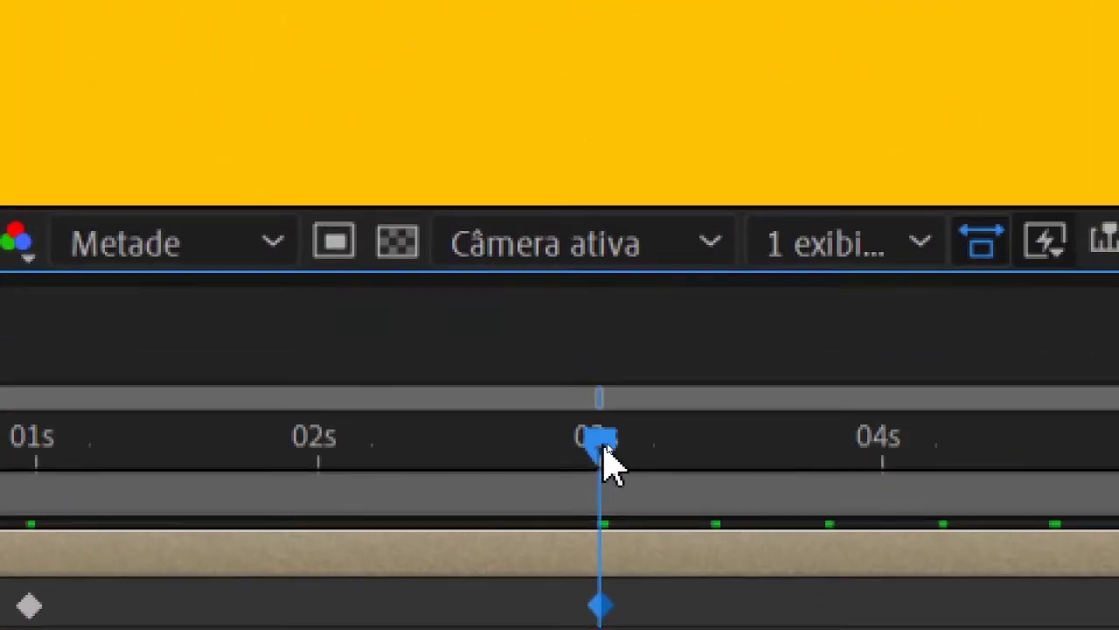
Step: Extend the butterfly's flight path with position keyframes at about 1019, 680 at 0;00;04;00 and about 533, 608 at 0;00;05;09
left_click_drag(607, 443, 672, 446)
left_click_drag(856, 452, 873, 452)
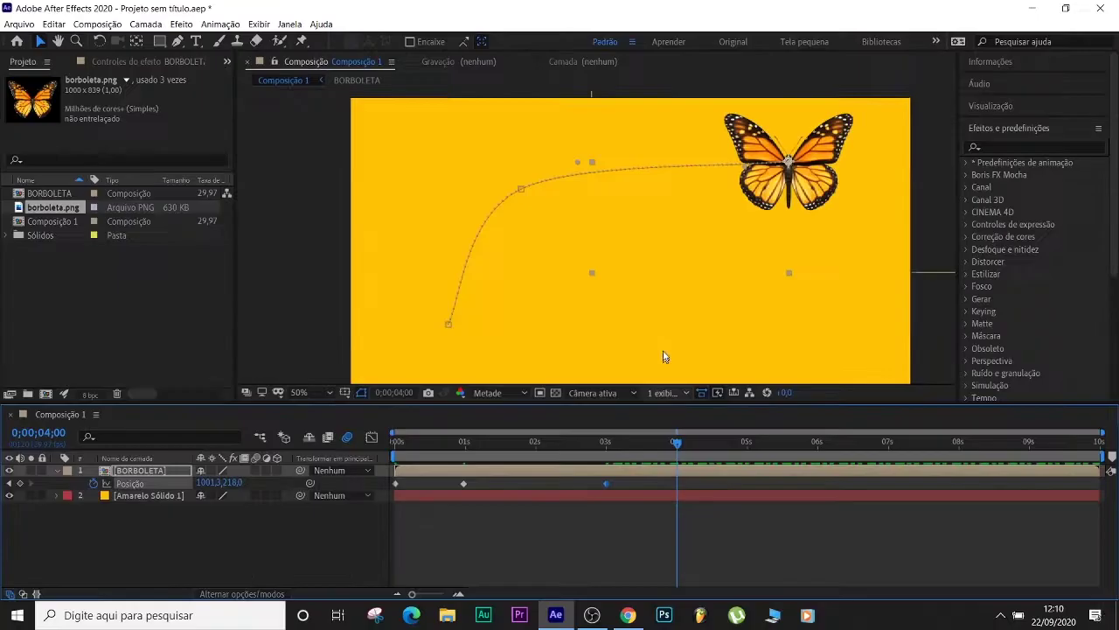
left_click_drag(797, 186, 806, 322)
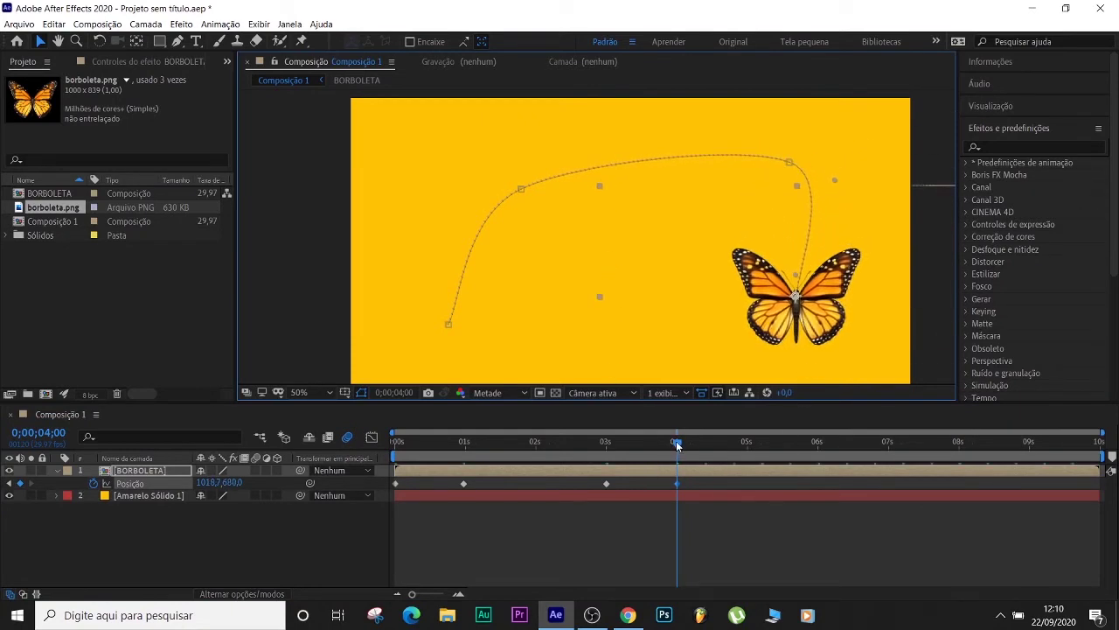
left_click_drag(676, 441, 771, 447)
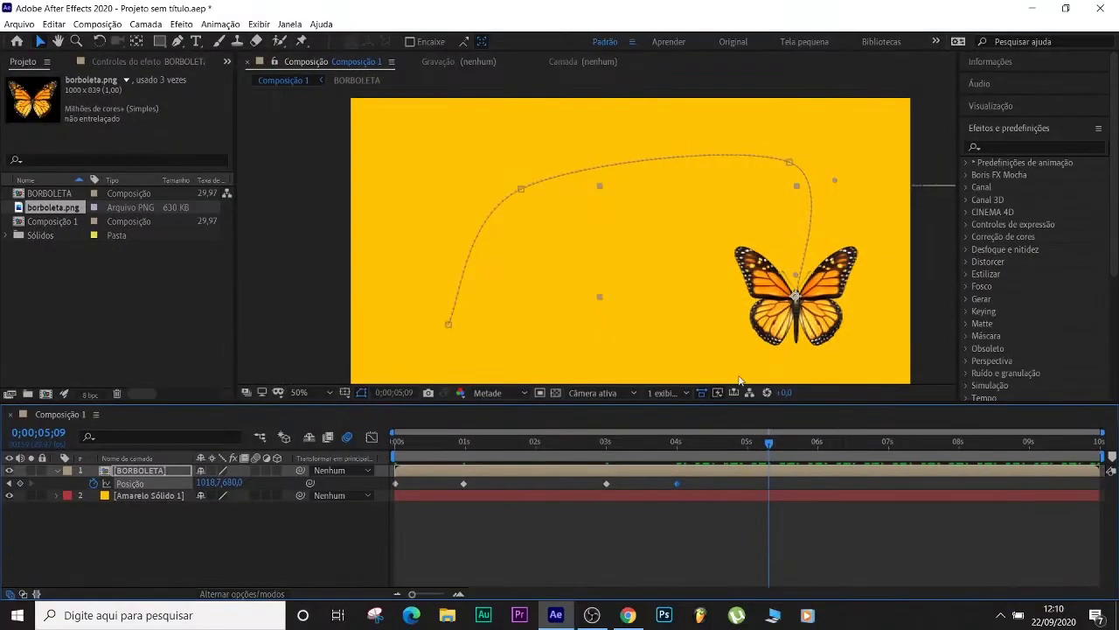
left_click_drag(781, 308, 567, 289)
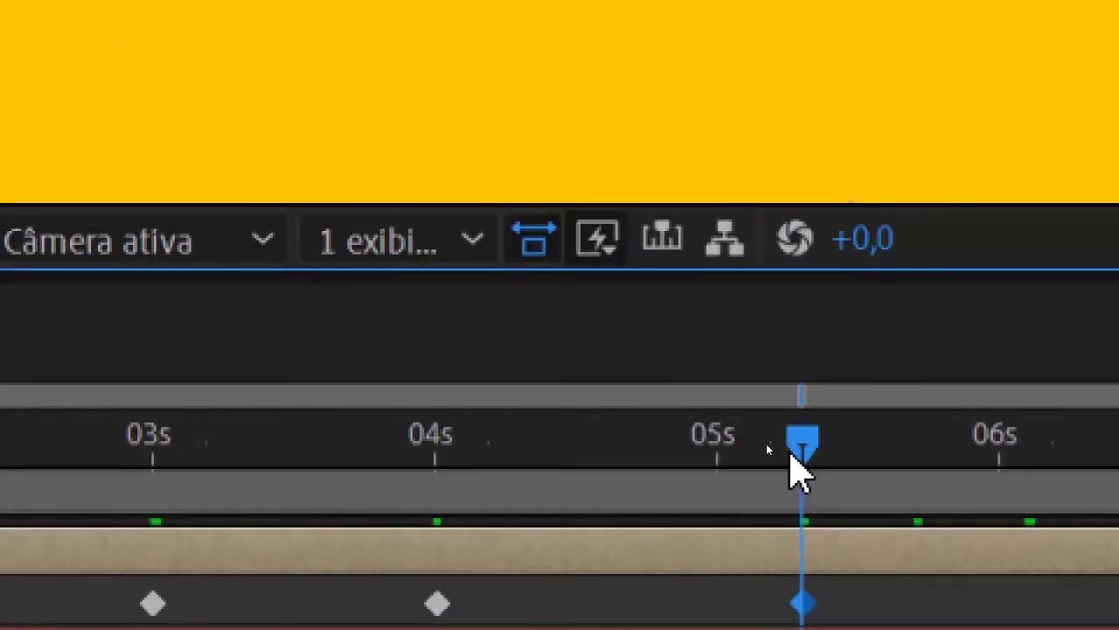
Step: Add BORBOLETA position keyframes at about 48, 540 at 0;00;06;05 and about 397, 182 at 0;00;07;00
left_click_drag(791, 453, 1043, 450)
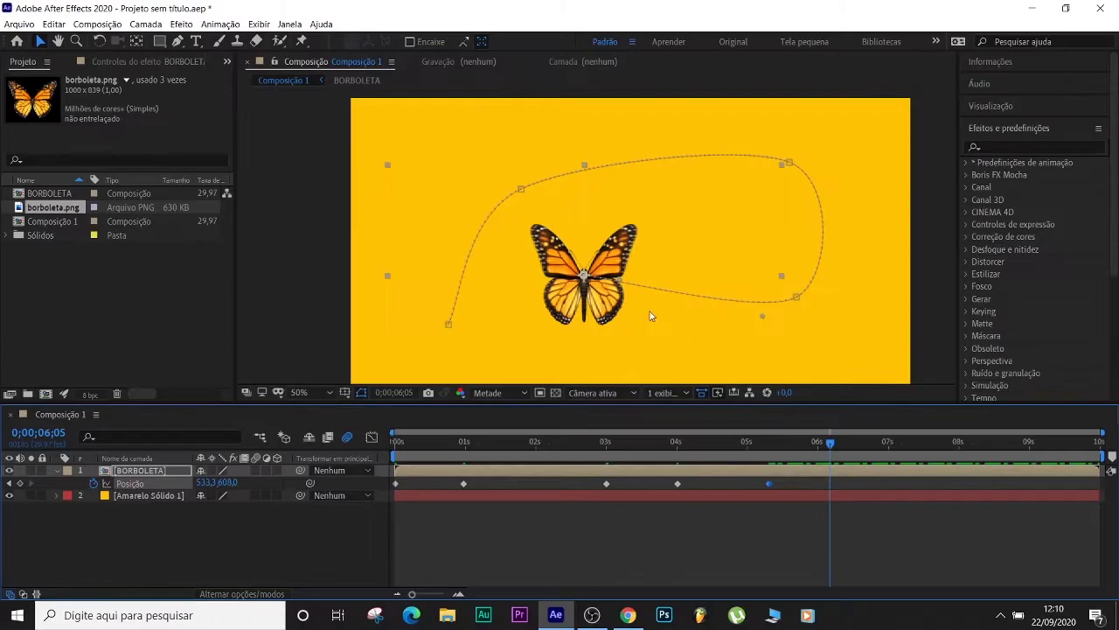
left_click_drag(610, 301, 398, 277)
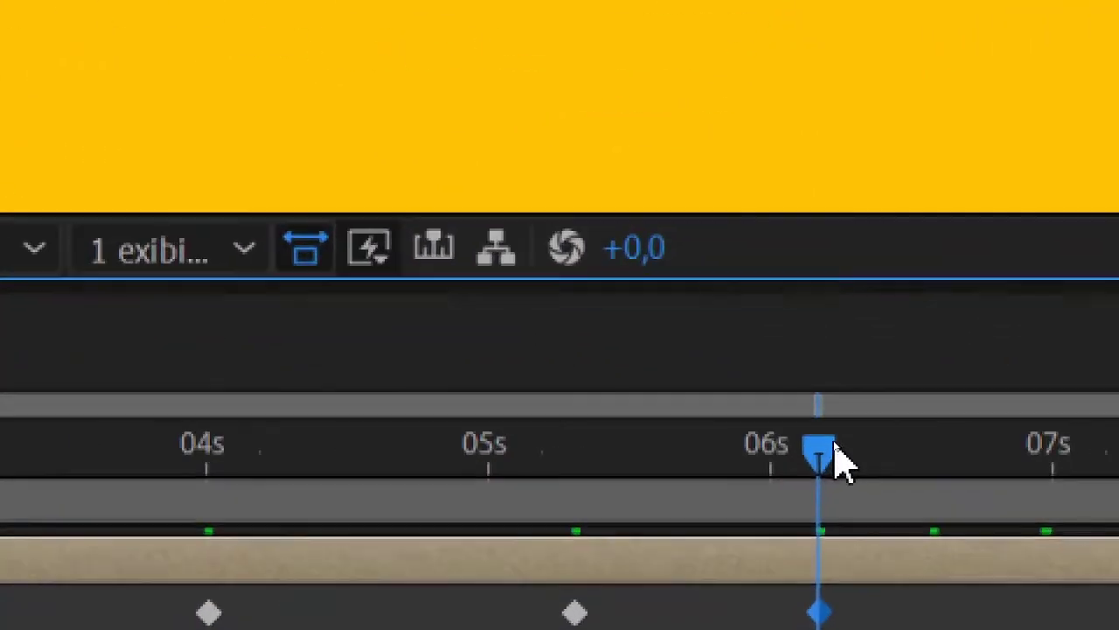
left_click_drag(835, 445, 894, 452)
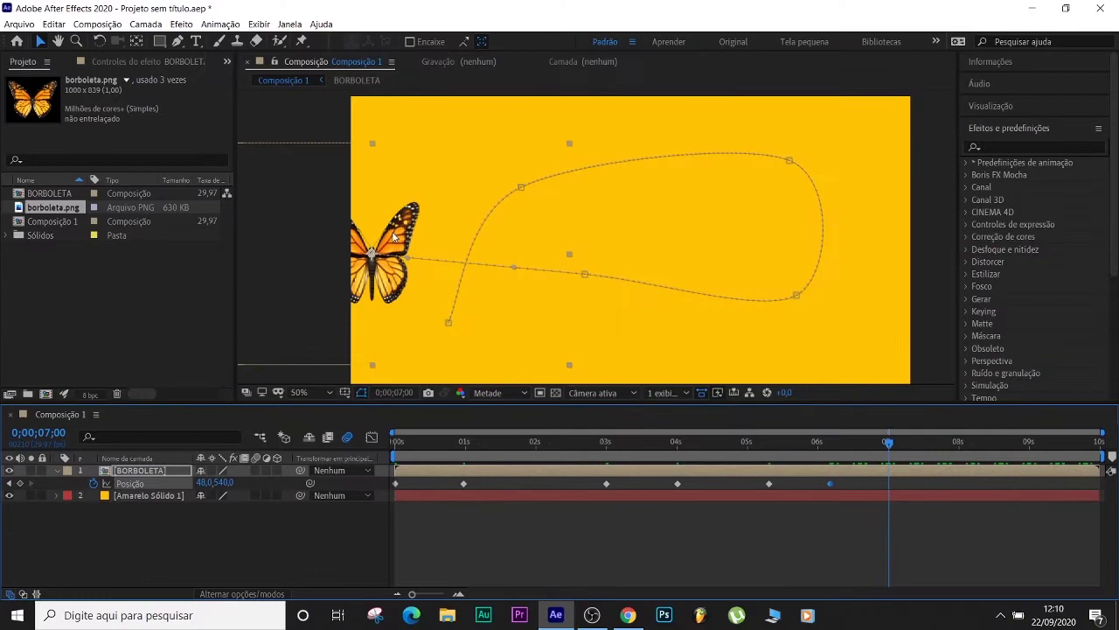
left_click_drag(394, 236, 532, 131)
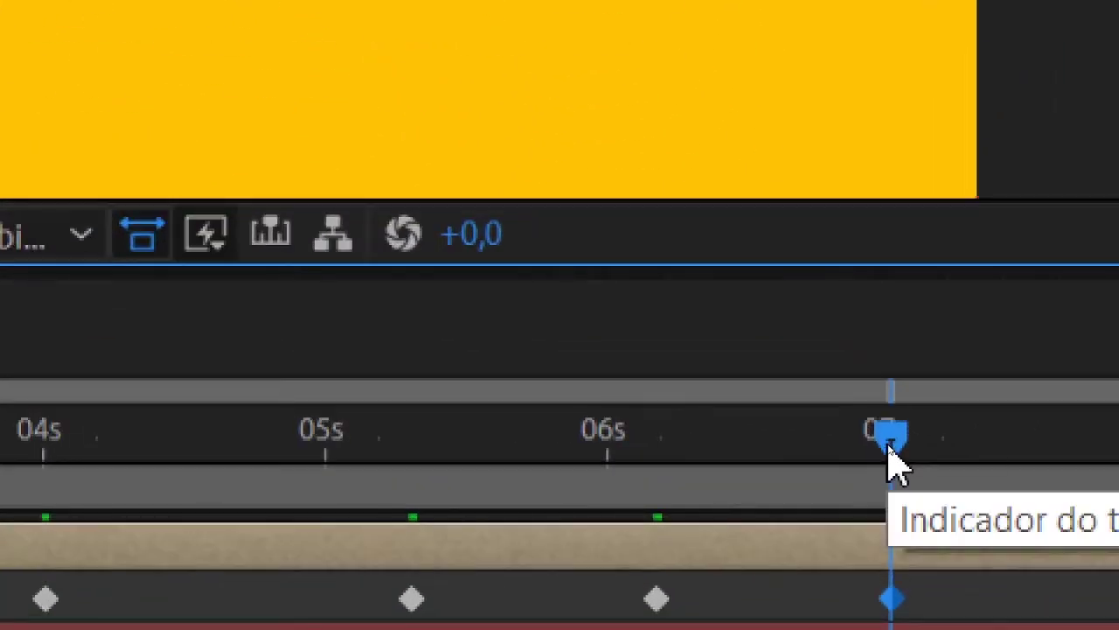
Step: Continue the flight path with position keyframes at about 1003, 454 at 0;00;07;23 and about 417, 968 at 0;00;08;28
left_click_drag(890, 444, 934, 446)
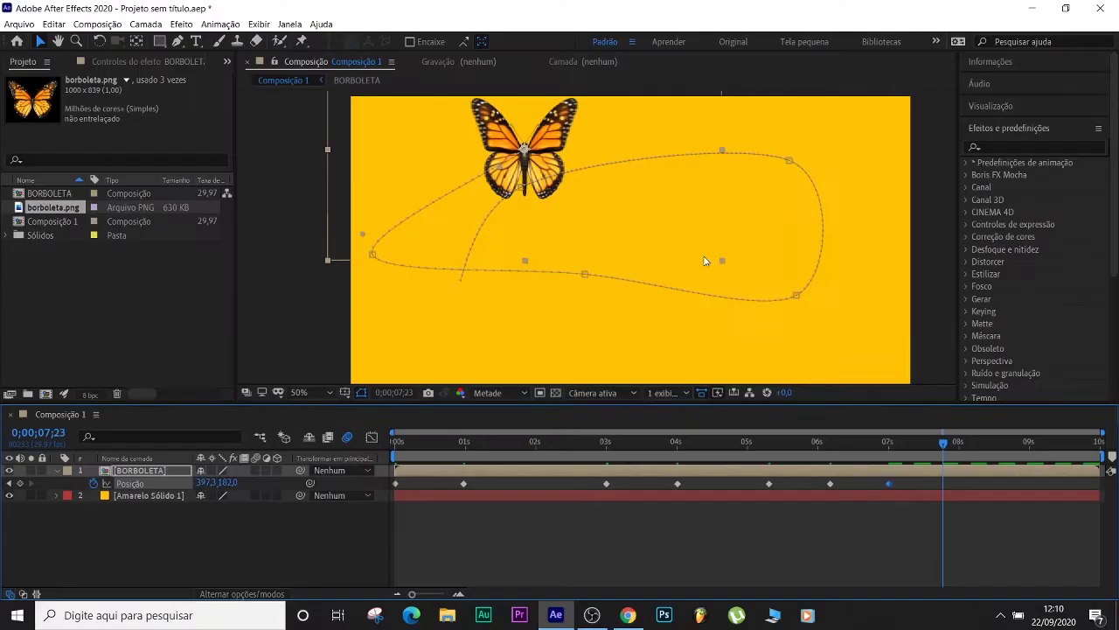
left_click_drag(553, 142, 816, 220)
left_click_drag(945, 447, 1014, 460)
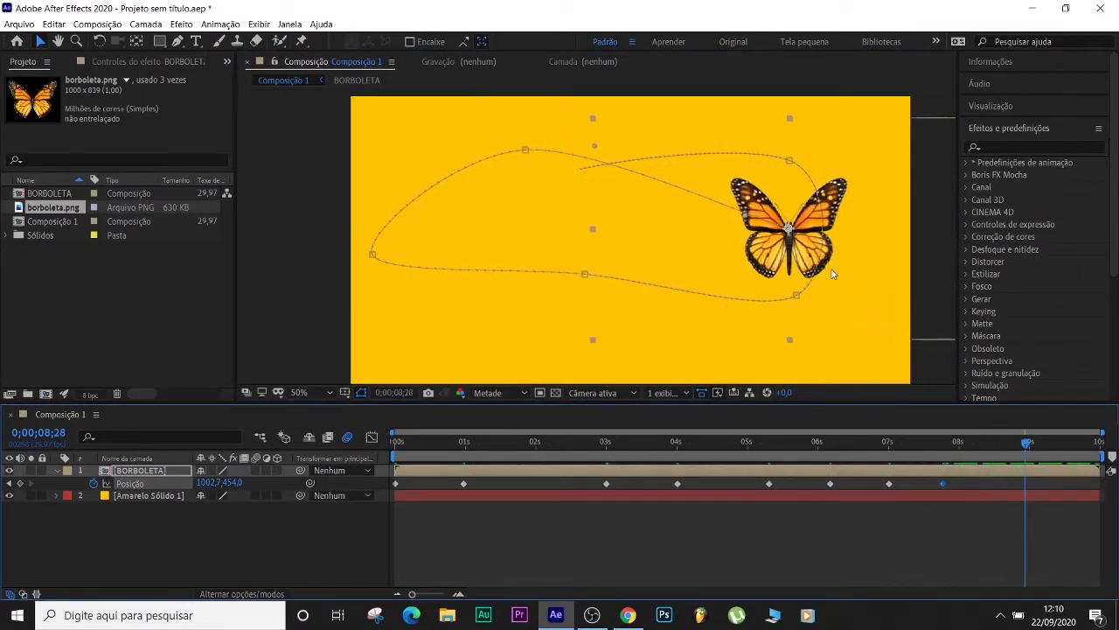
left_click_drag(787, 251, 540, 371)
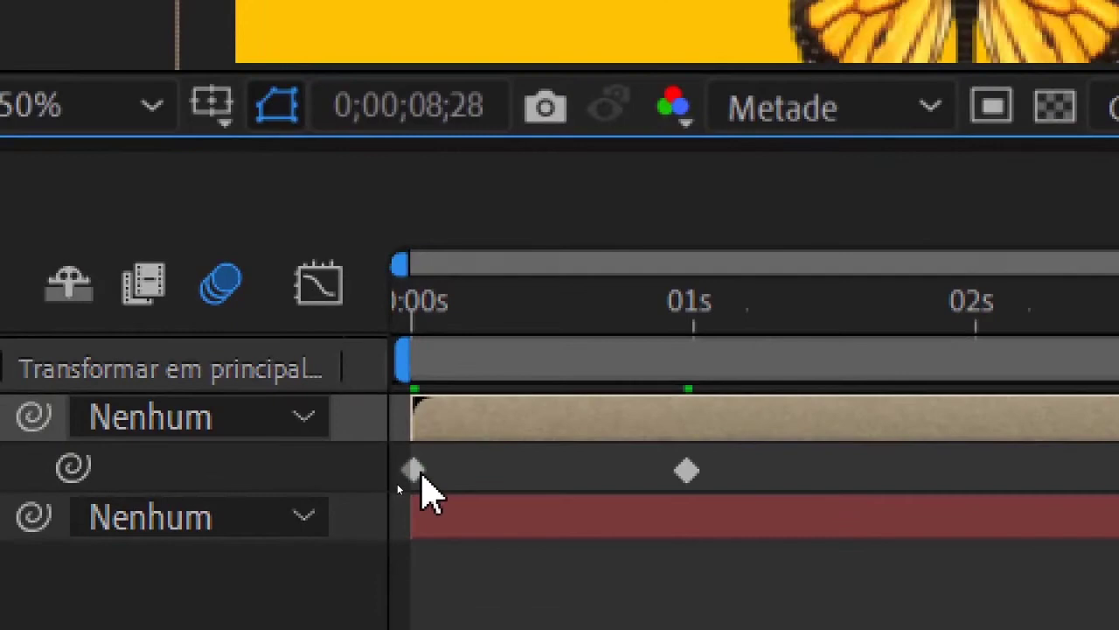
Step: Copy BORBOLETA's first position keyframe to 0;00;09;23 and shift the copy slightly closer to the composition's end
left_click(418, 473)
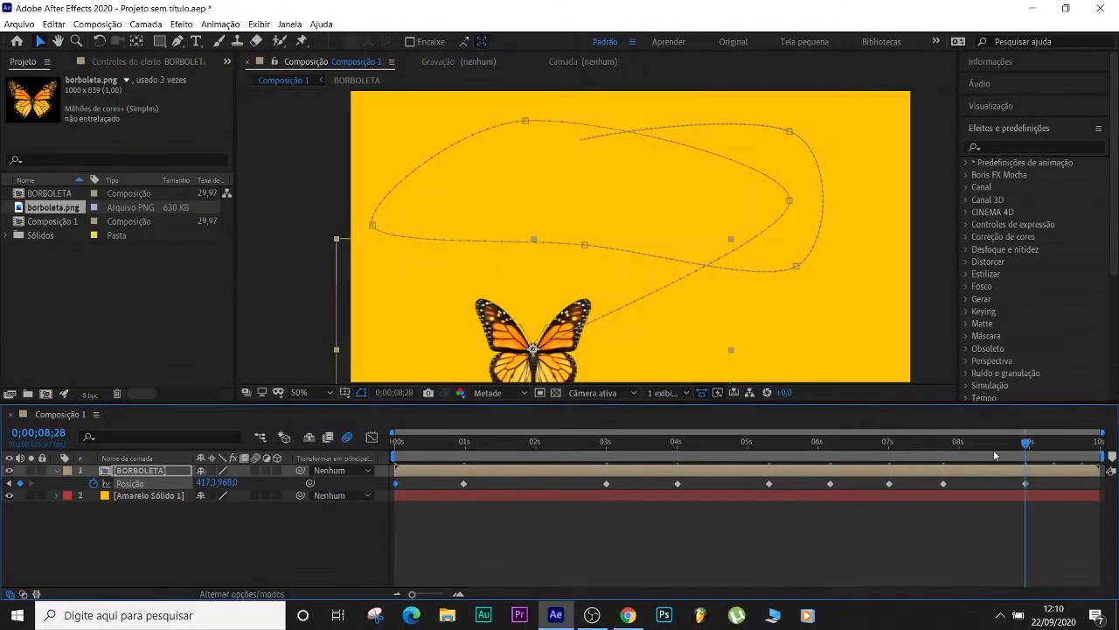
left_click_drag(1019, 449, 1085, 455)
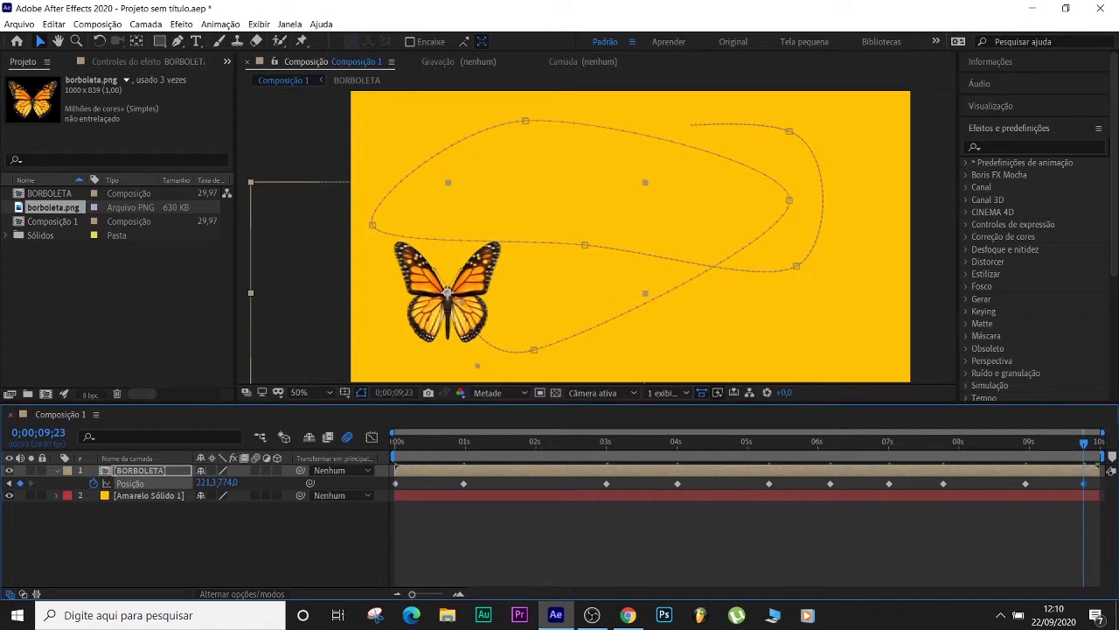
left_click(1090, 488)
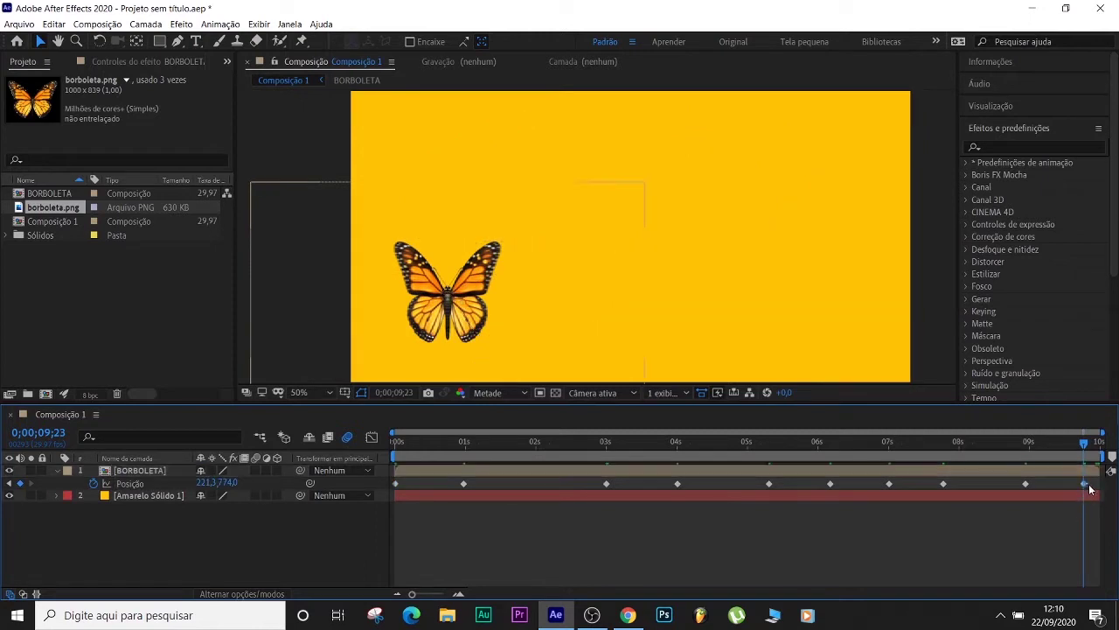
left_click(1089, 488)
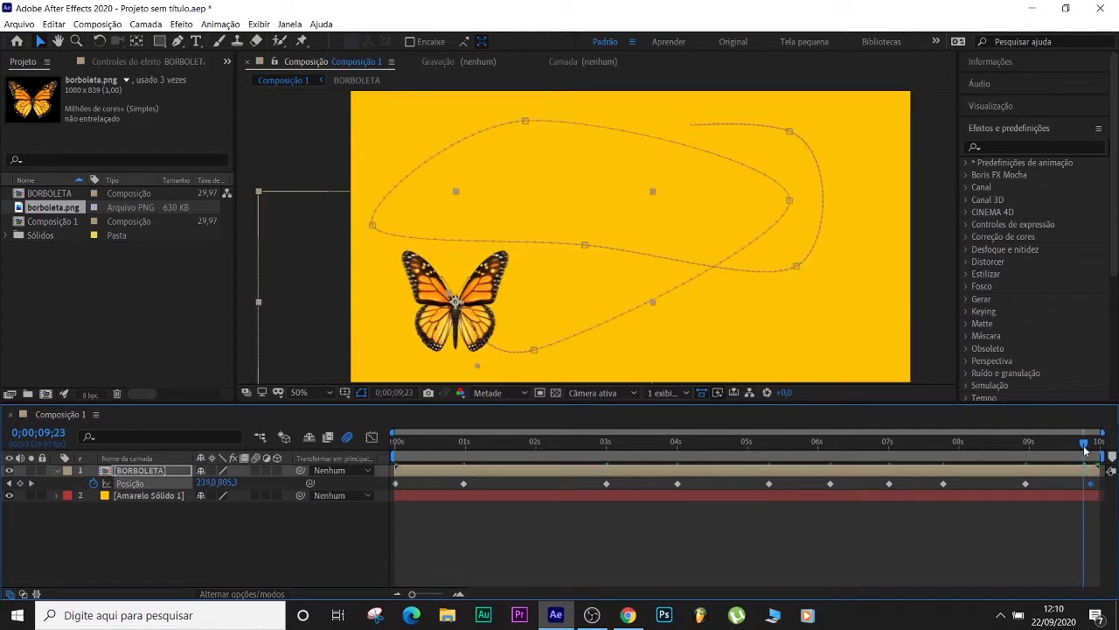
Step: Preview the butterfly's flight from 0;00;00;00 and return the current time to the start
left_click_drag(1084, 450, 77, 453)
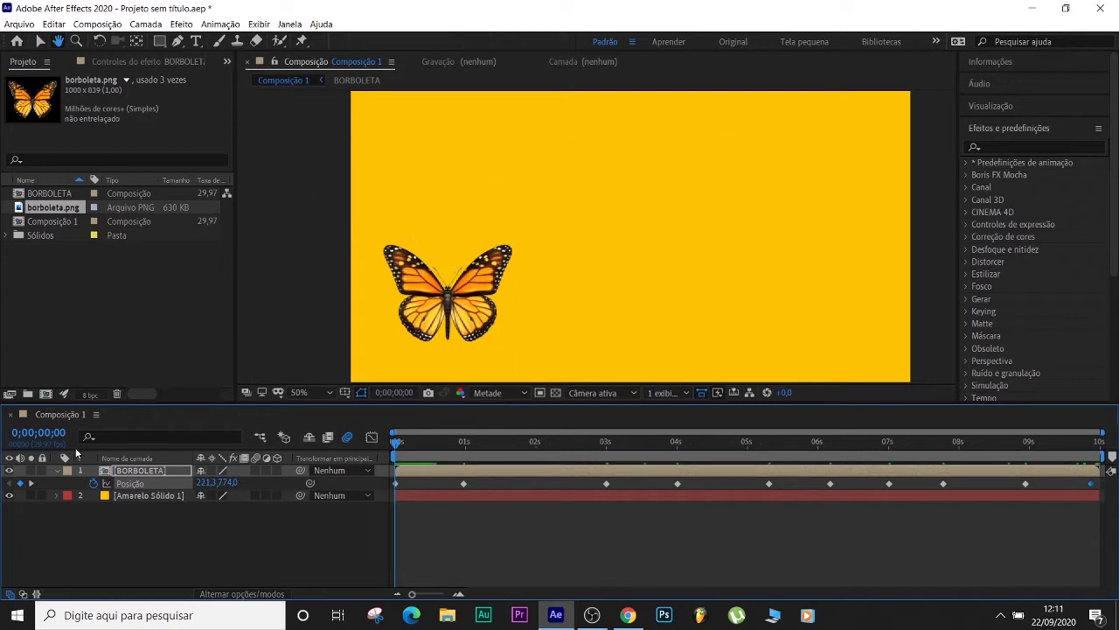
key("space")
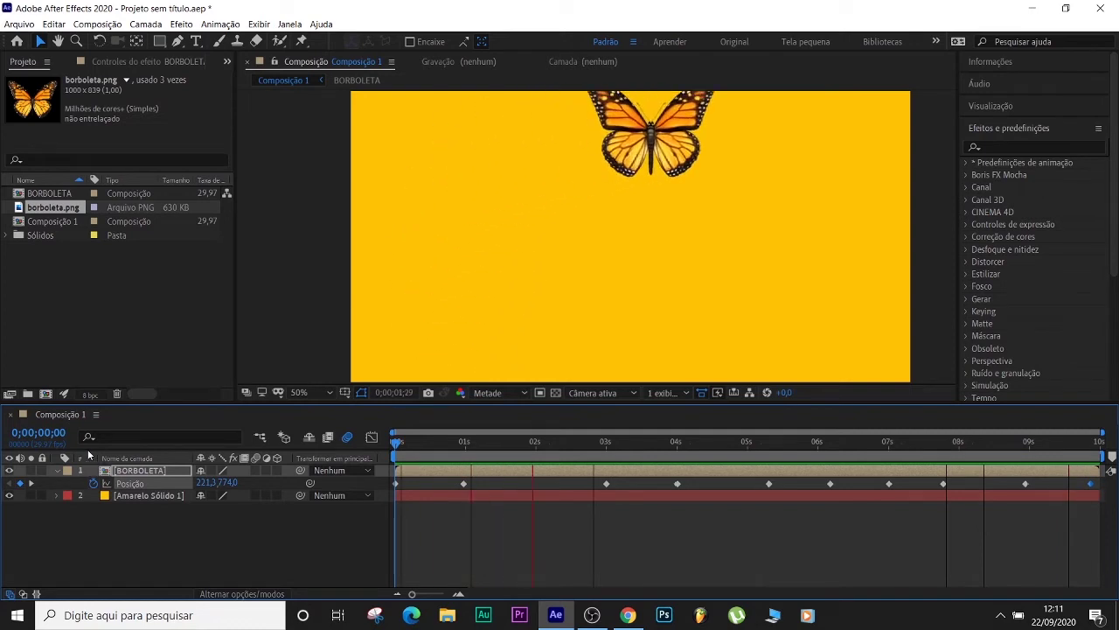
key("space")
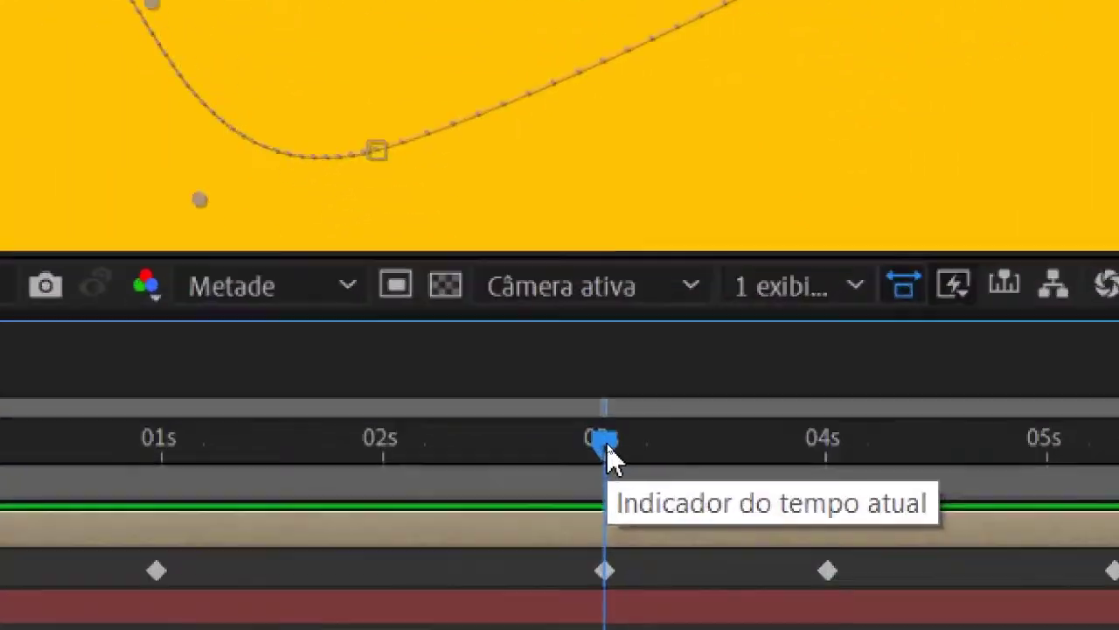
left_click_drag(607, 443, 126, 516)
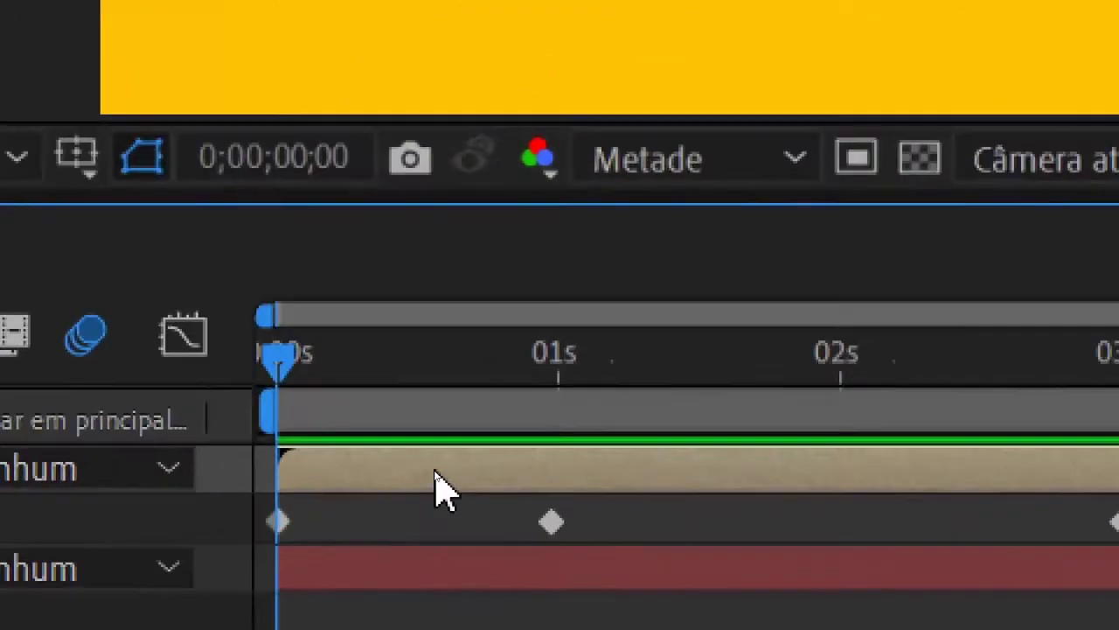
Step: Set the BORBOLETA layer's auto-orientation to Orientar para o caminho
right_click(434, 472)
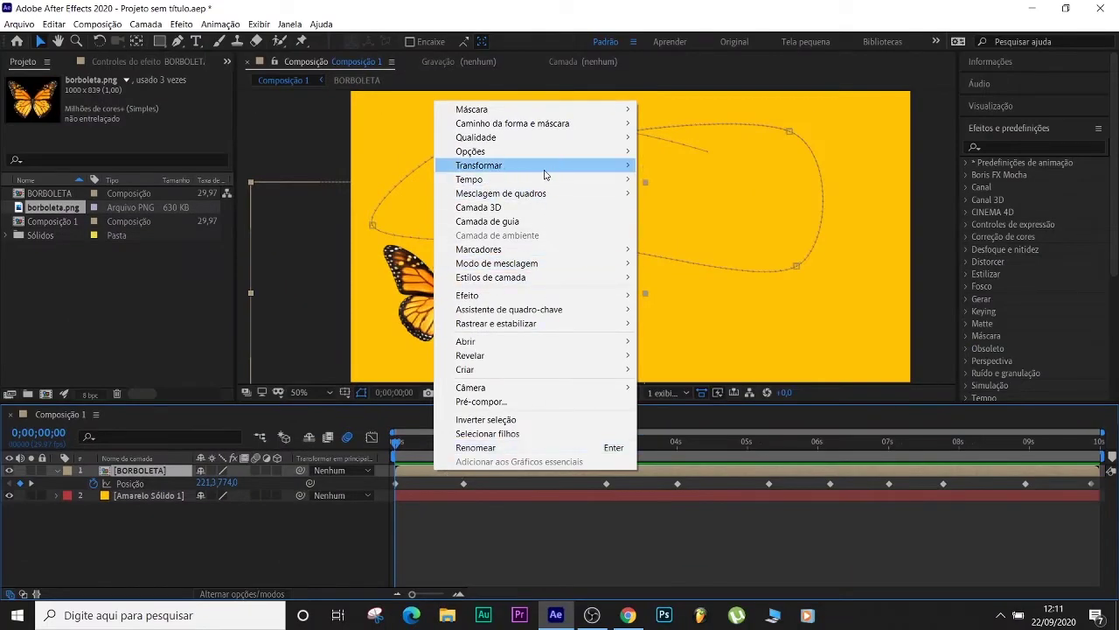
mouse_move(544, 175)
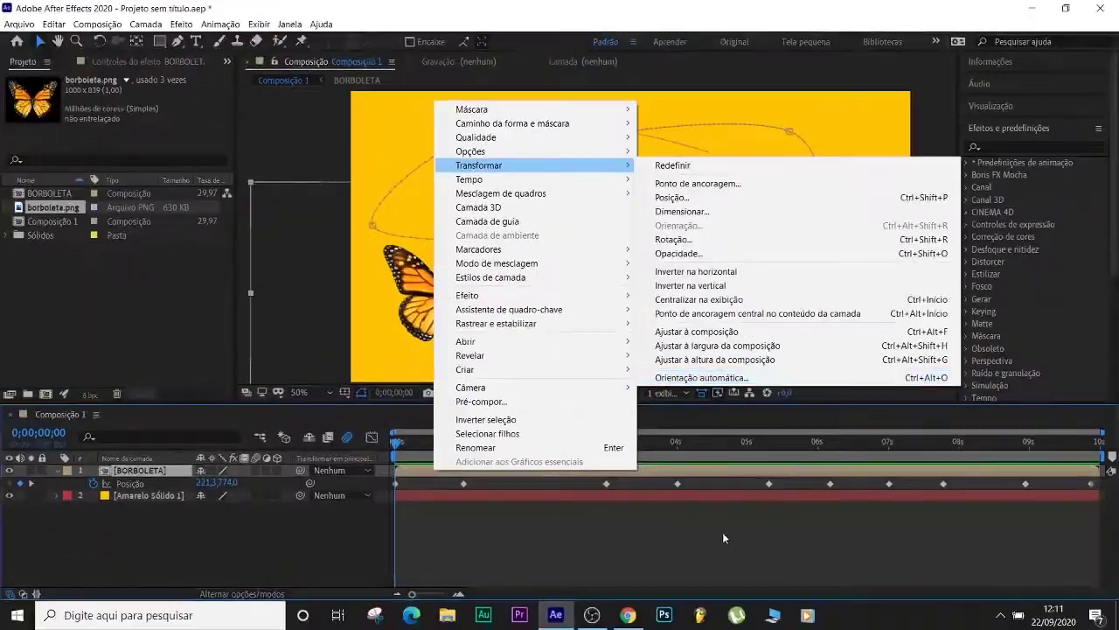
left_click(605, 462)
right_click(606, 473)
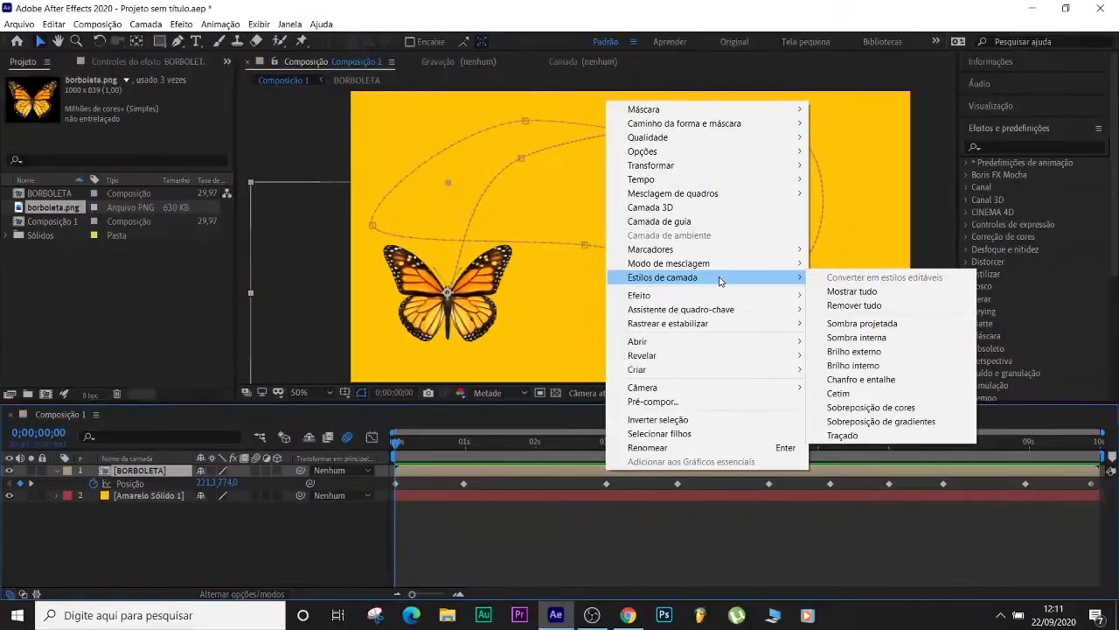
mouse_move(699, 167)
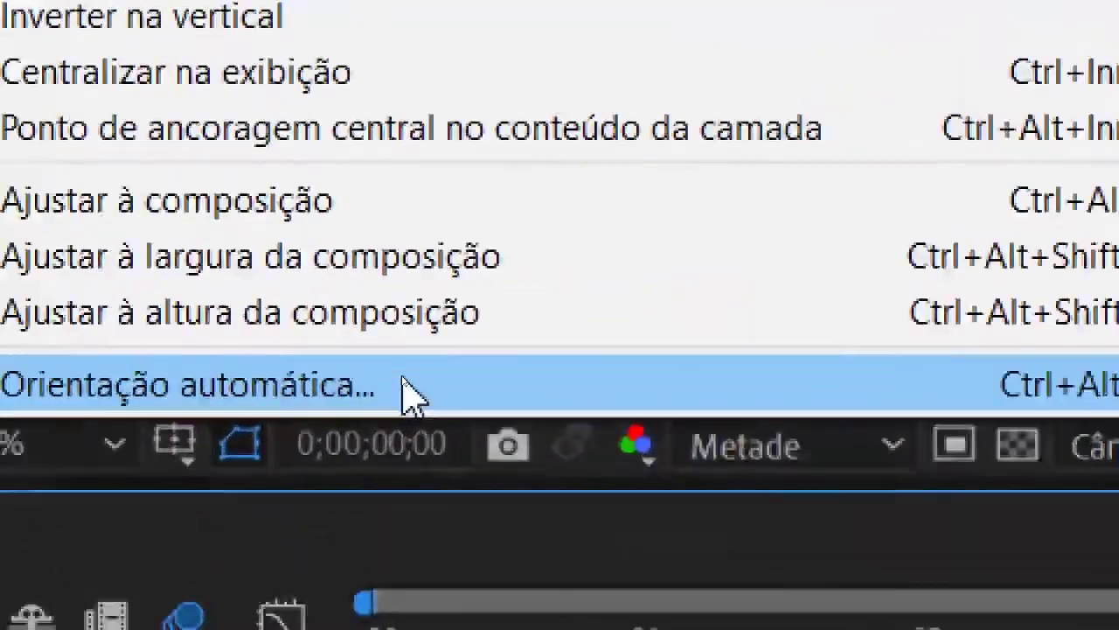
left_click(411, 396)
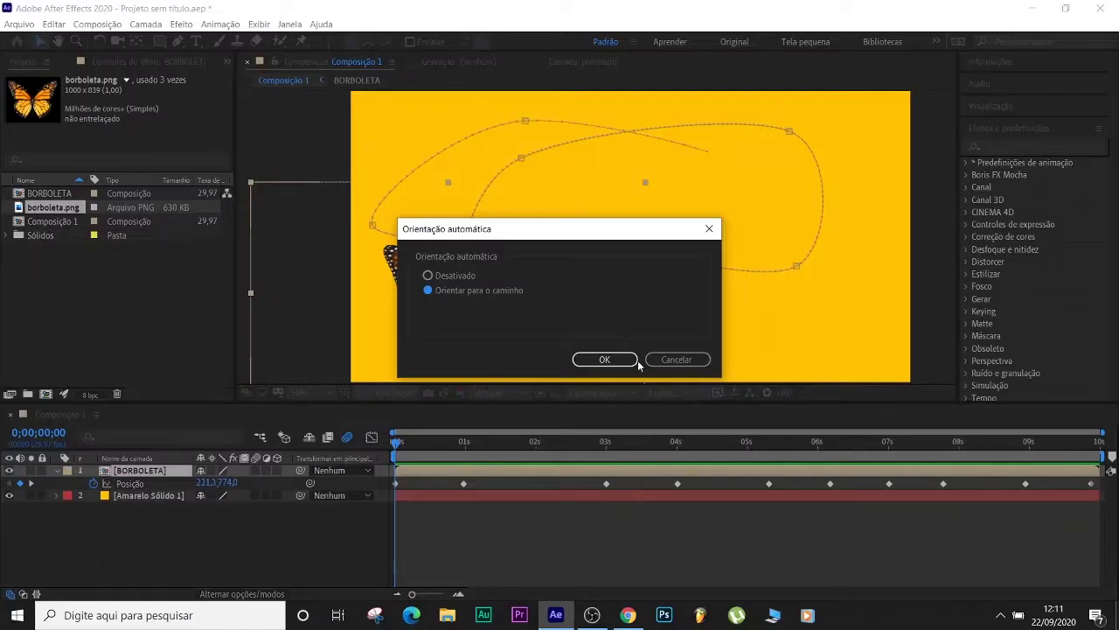
left_click(604, 360)
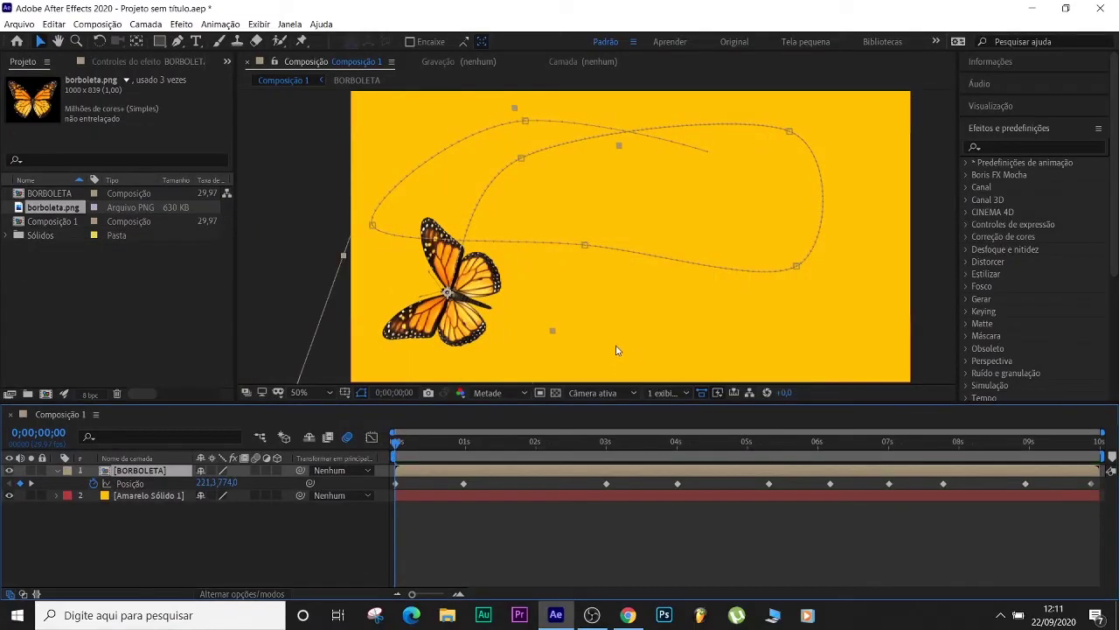
Step: Preview the flight with the butterfly oriented along its path and return to 0;00;00;00
key("space")
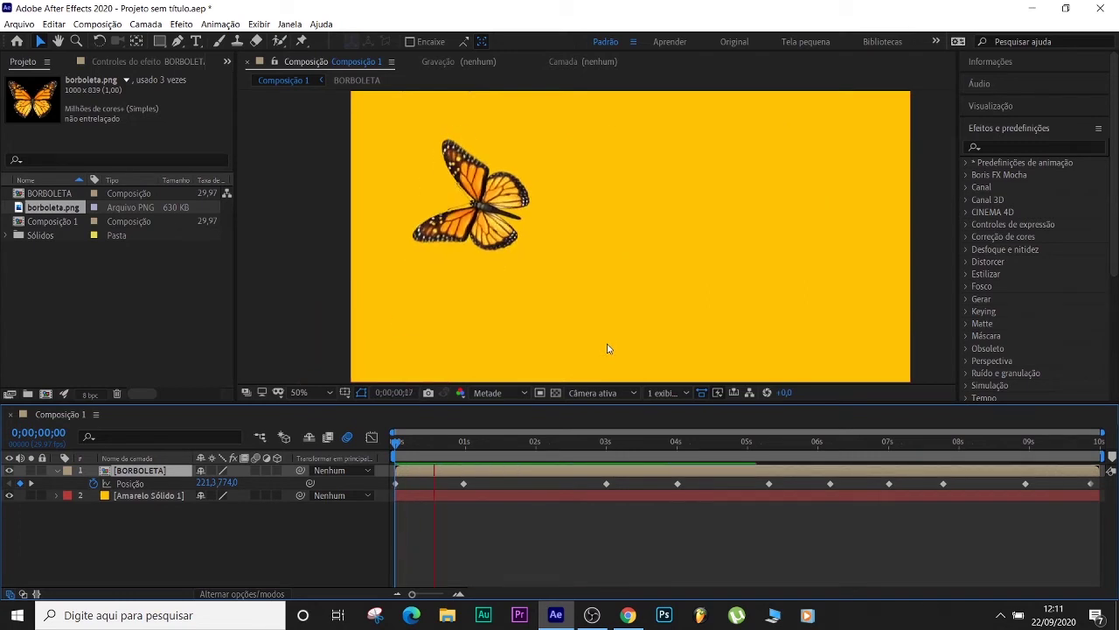
key("space")
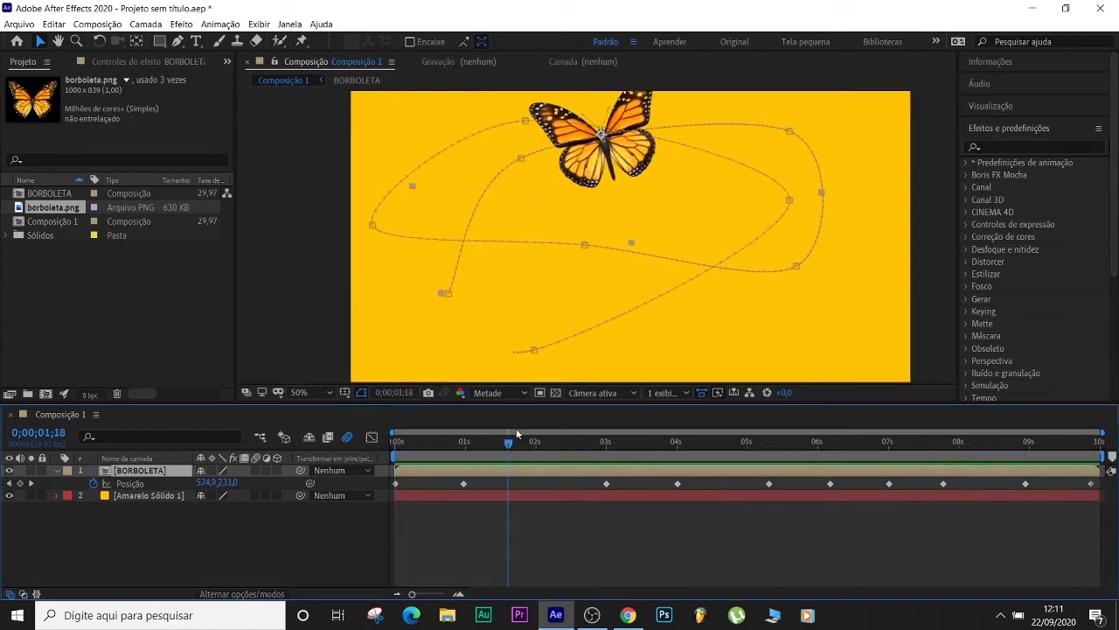
left_click_drag(502, 446, 379, 454)
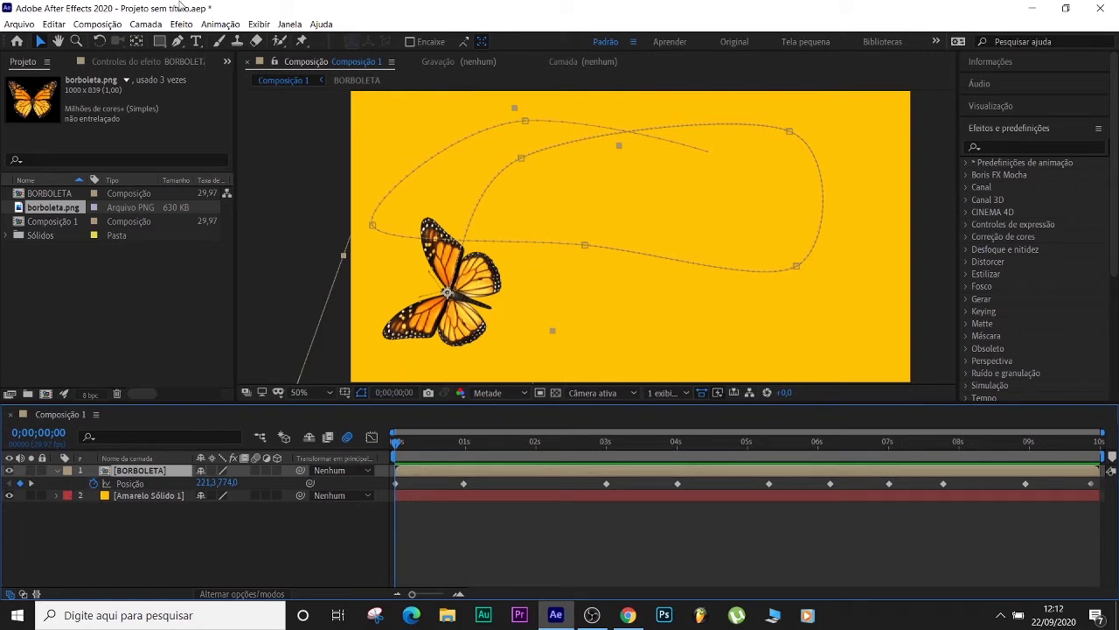
Step: Rotate the BORBOLETA layer with the Rotation tool so the butterfly's head points along its flight path
key("Delete")
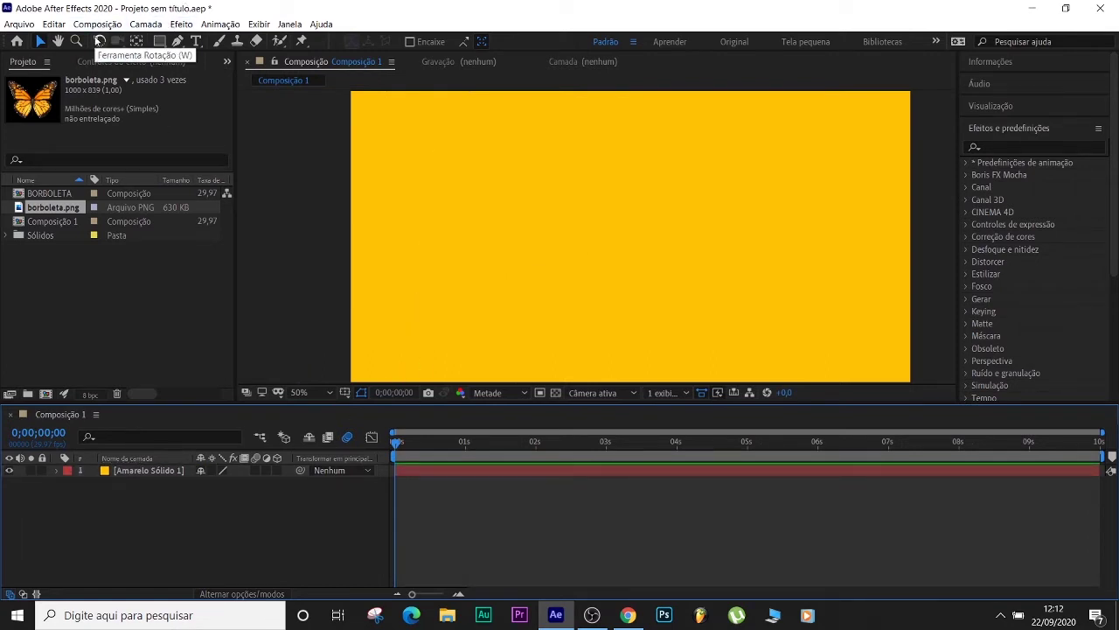
key("ctrl+z")
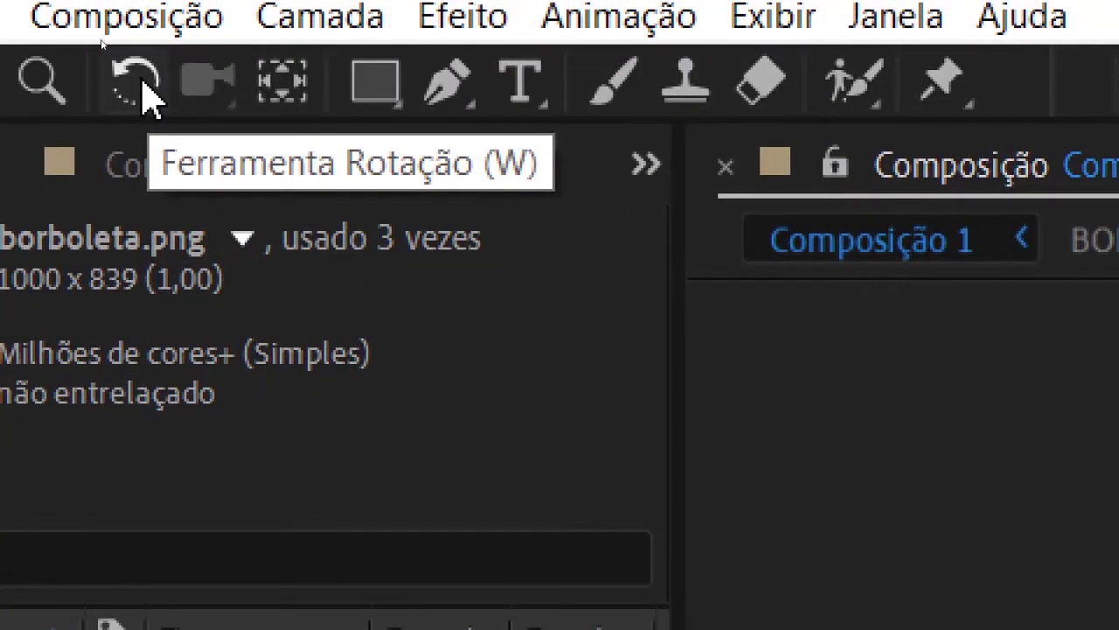
left_click(142, 86)
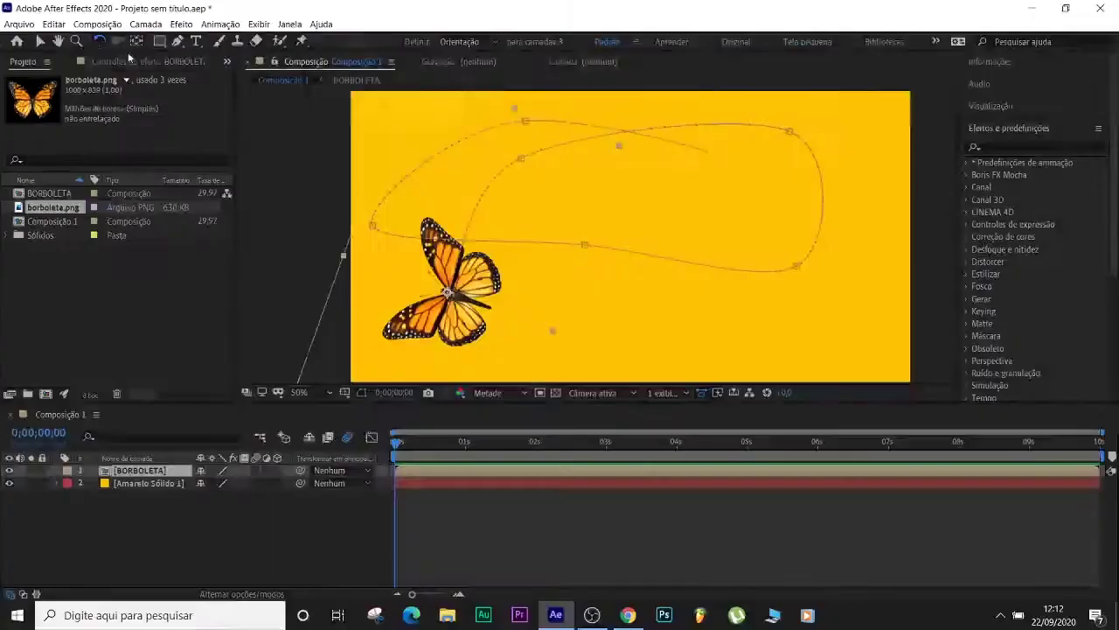
left_click_drag(515, 267, 517, 422)
left_click_drag(466, 372, 482, 284)
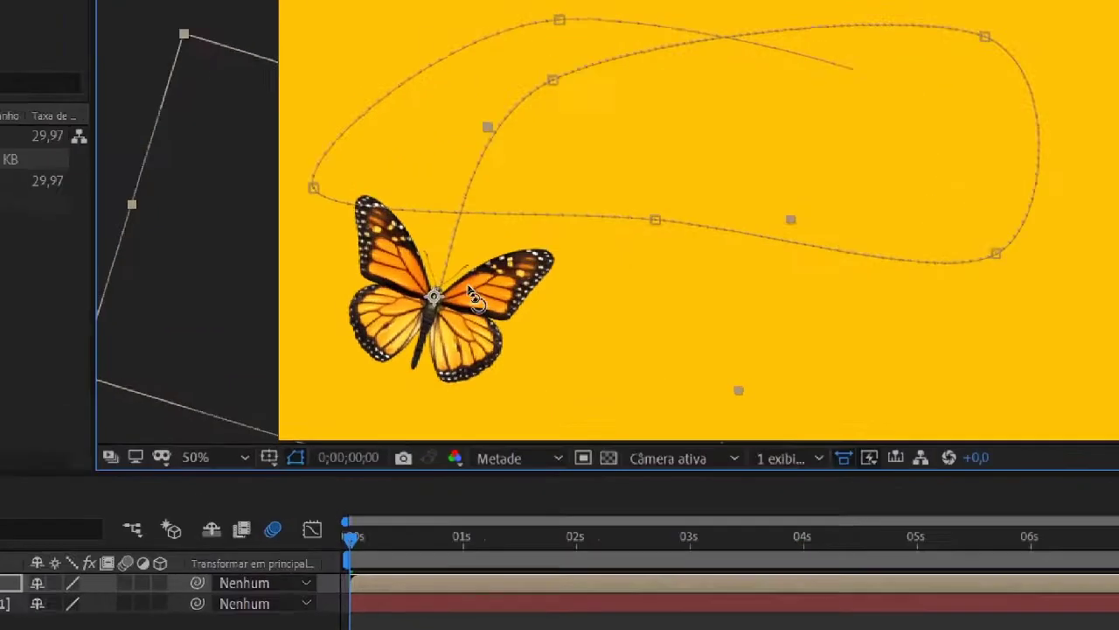
left_click_drag(567, 279, 483, 288)
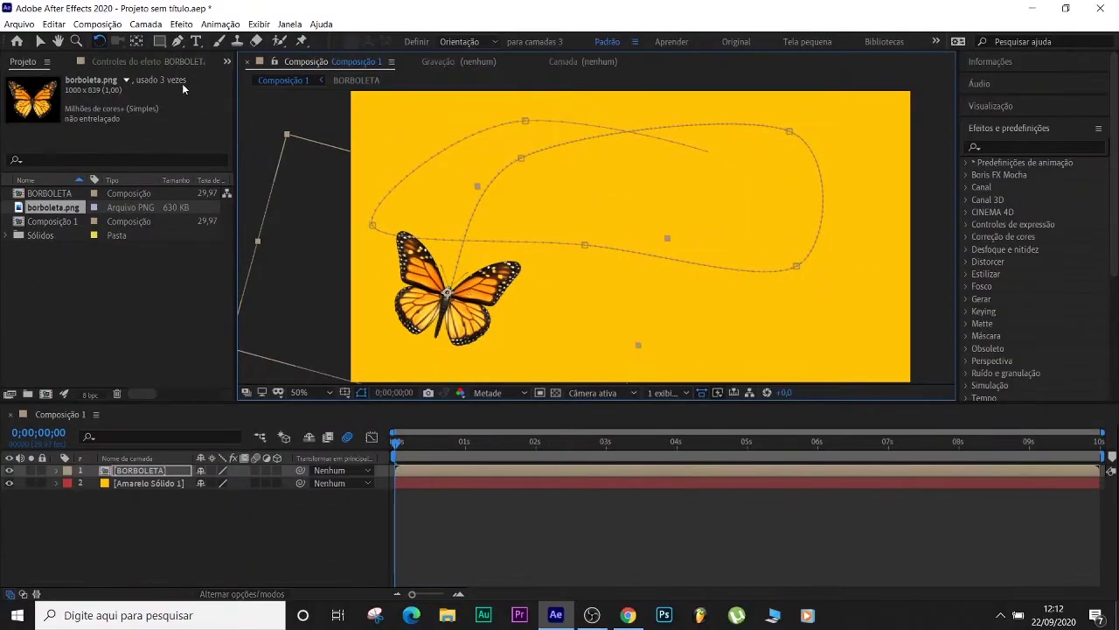
Step: Preview the flight with the rotated butterfly and return the current time to 0;00;00;00
key("space")
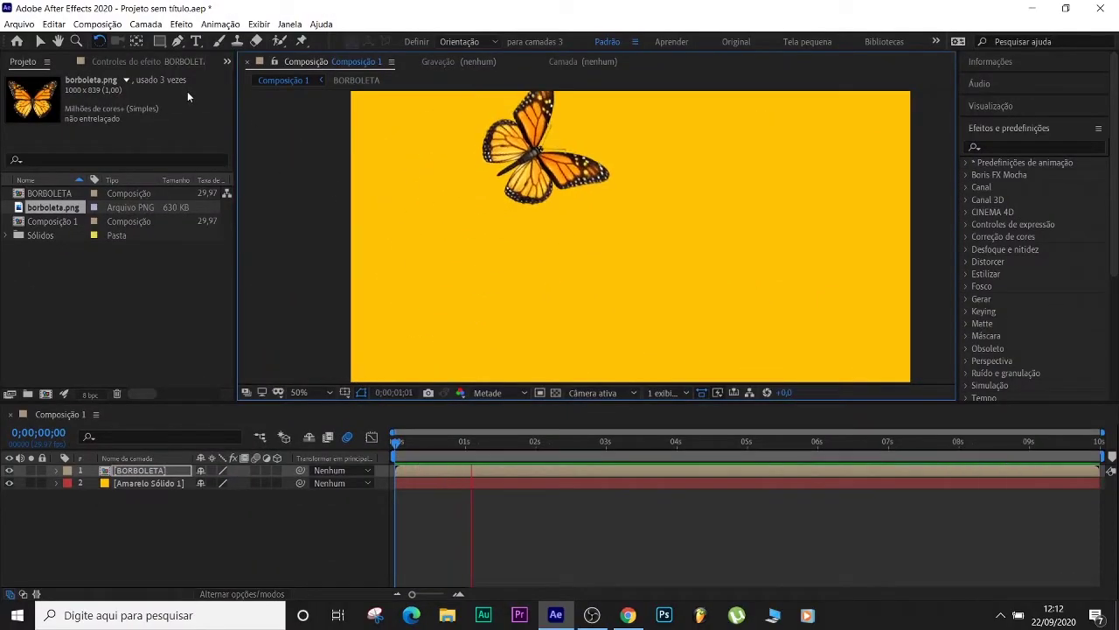
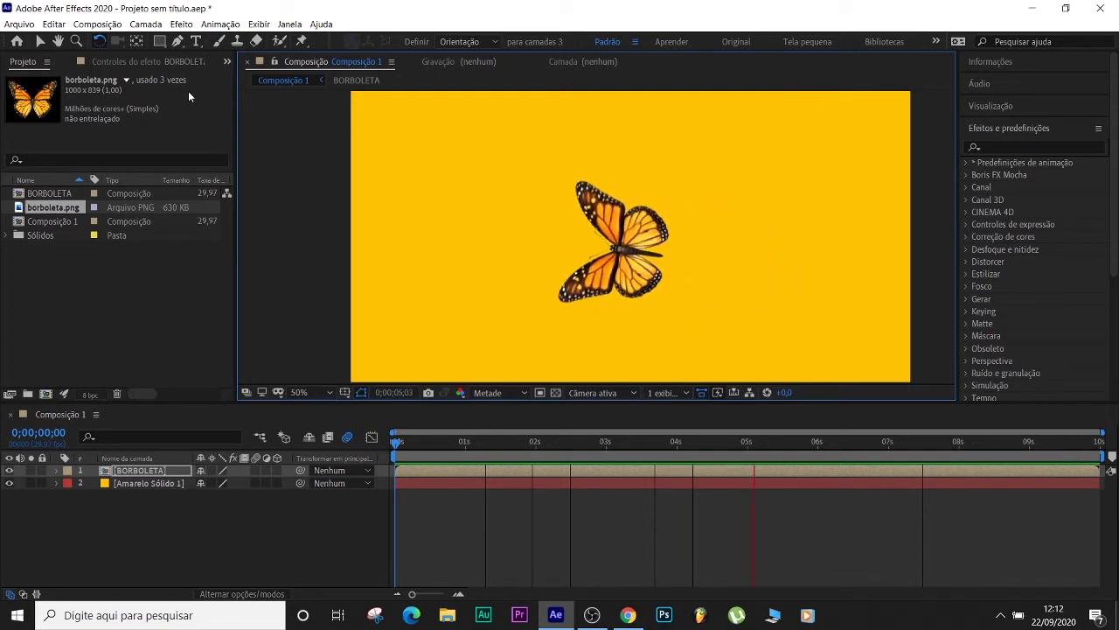
key("space")
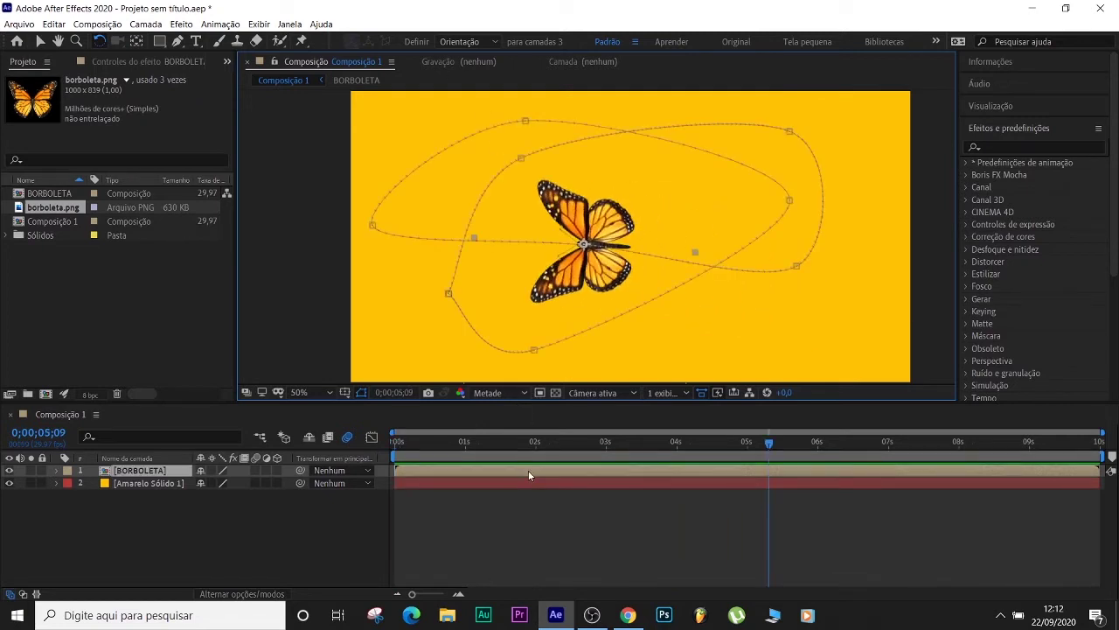
left_click(529, 475)
left_click_drag(774, 447, 350, 489)
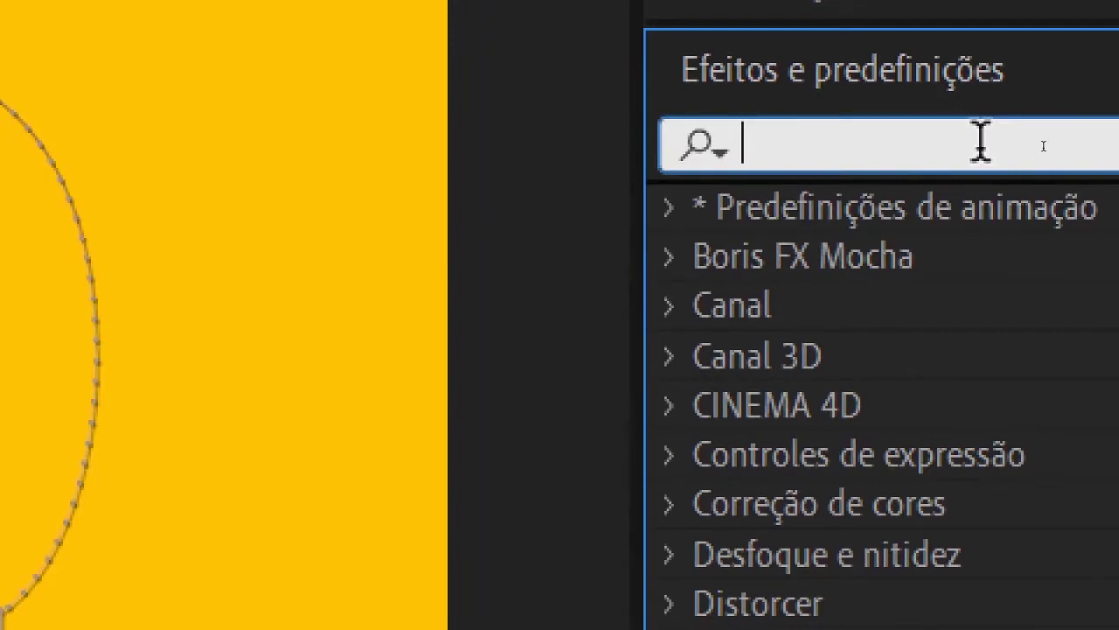
Step: Search the effects for a shadow and apply Sombra projetada to the BORBOLETA layer
type("somb")
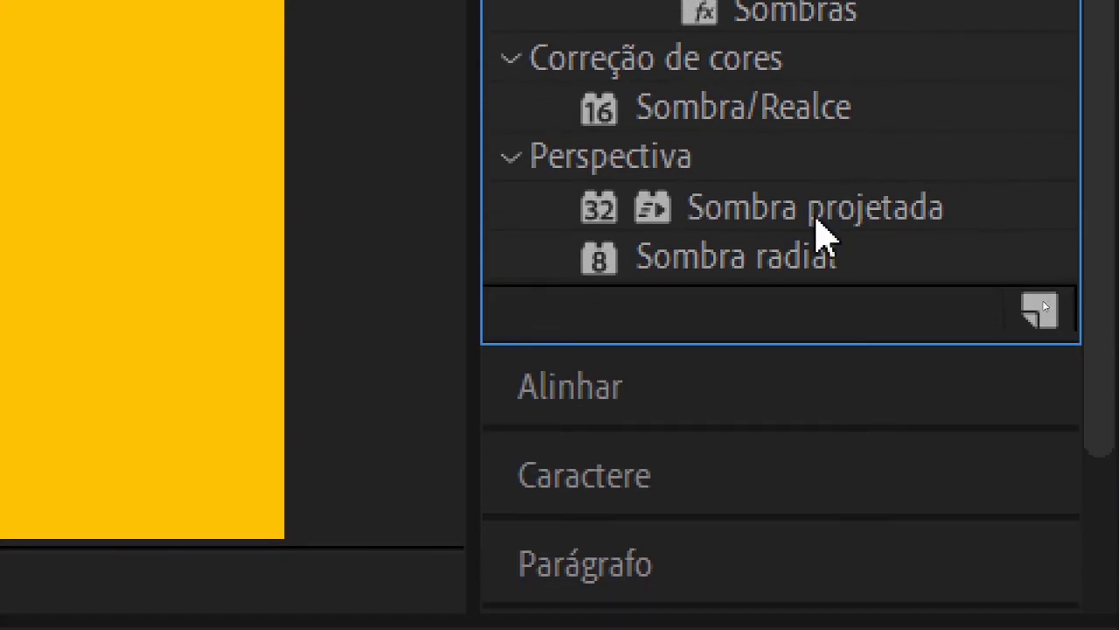
left_click(821, 231)
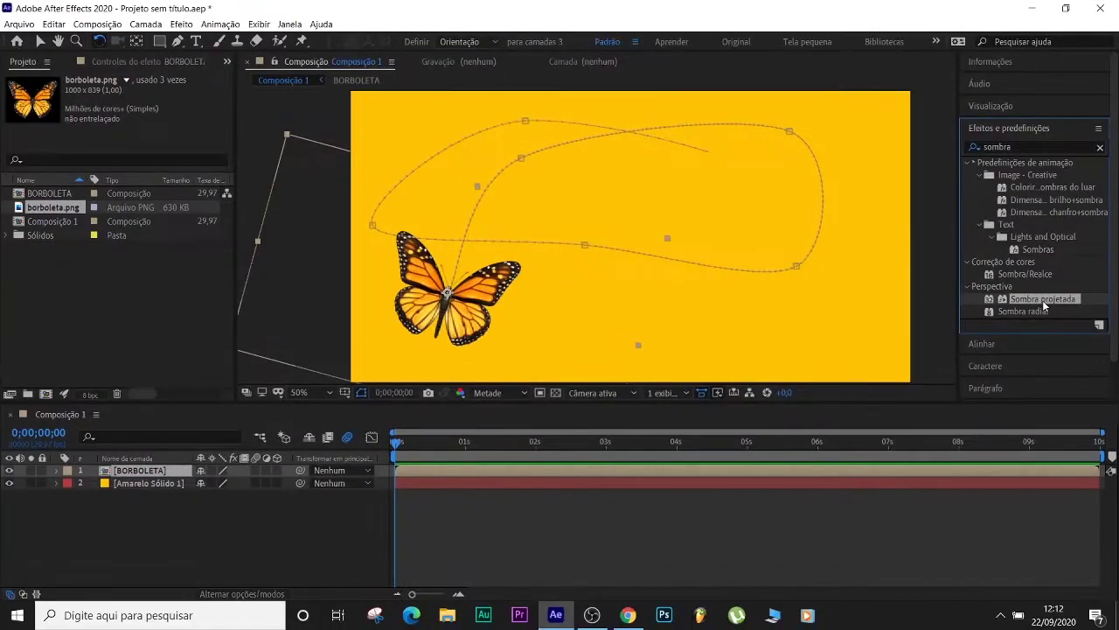
left_click_drag(1043, 305, 351, 179)
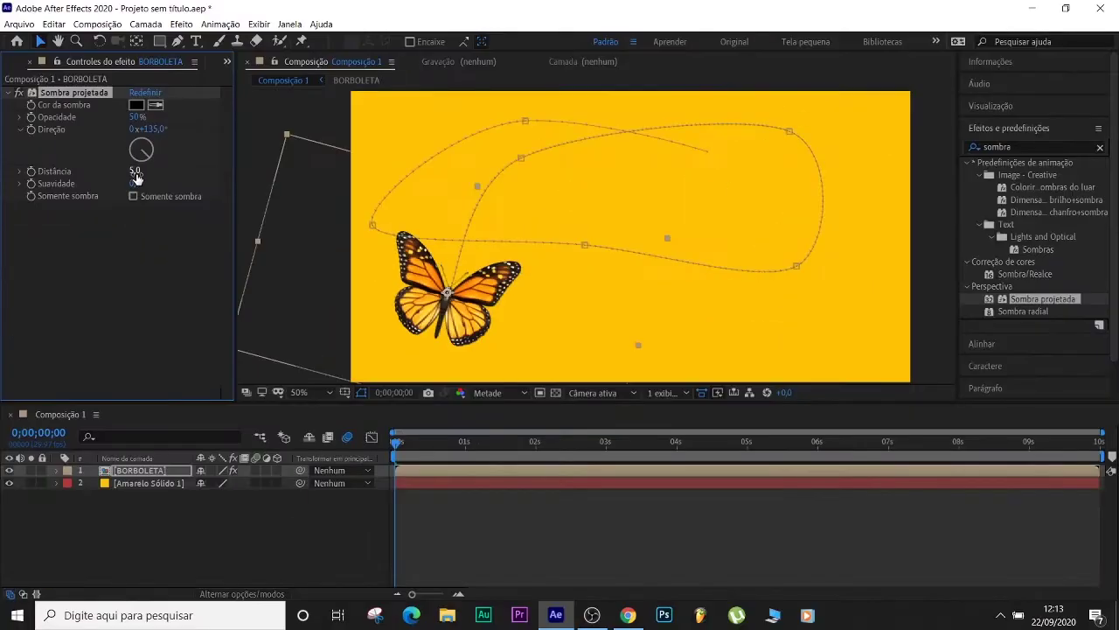
Step: Set the butterfly shadow's Distância to 225 and Suavidade to 232, and preview the flight with it
left_click_drag(149, 168, 246, 169)
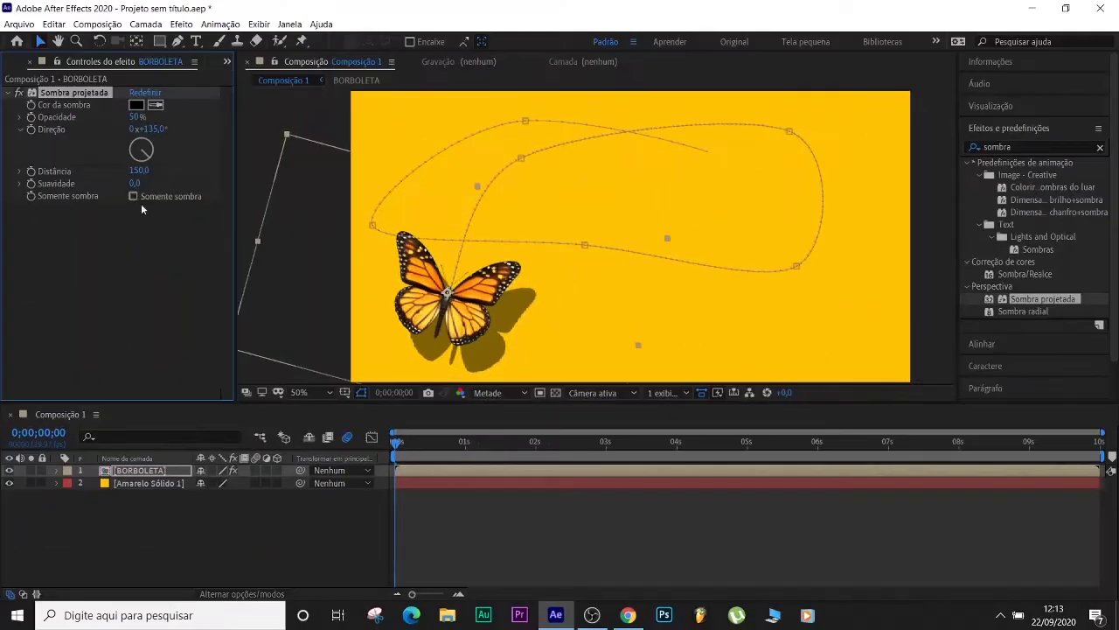
left_click_drag(135, 182, 222, 182)
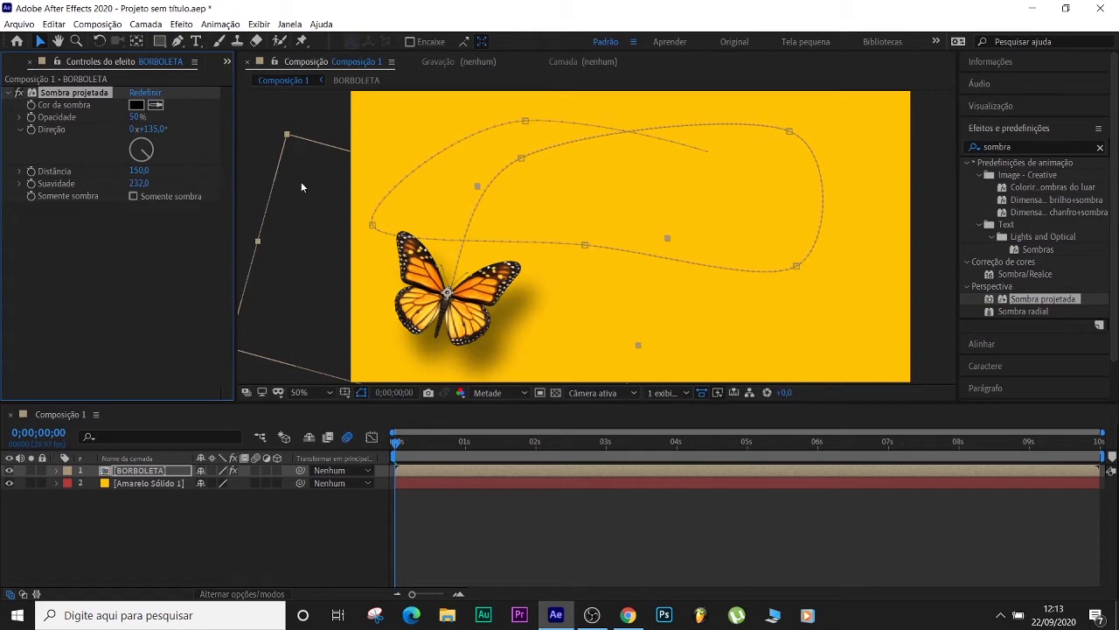
left_click_drag(142, 173, 204, 168)
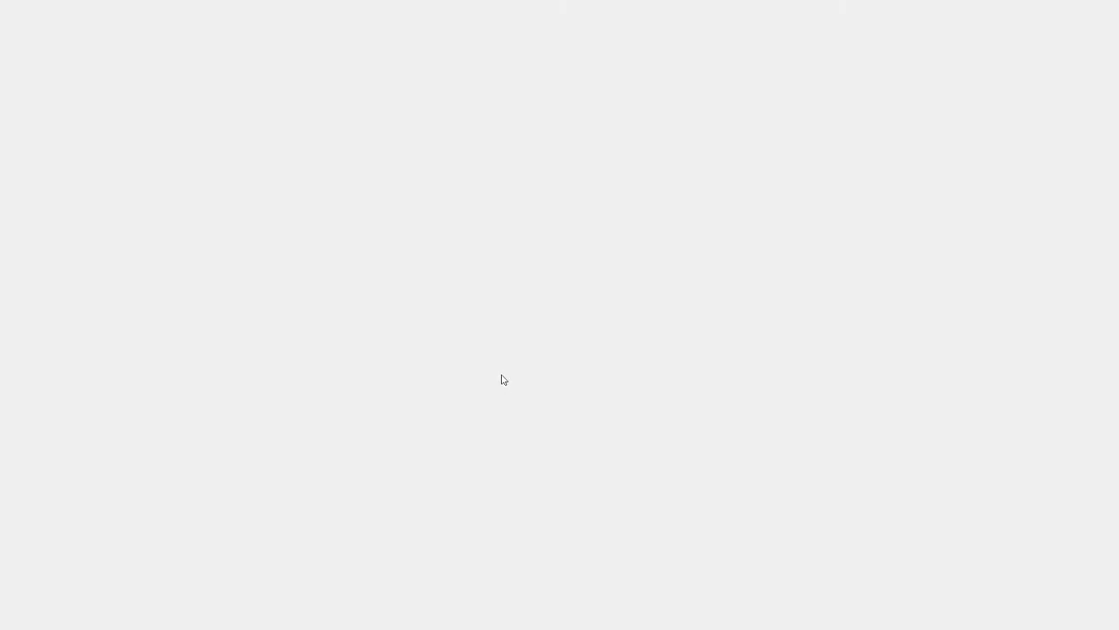
key("space")
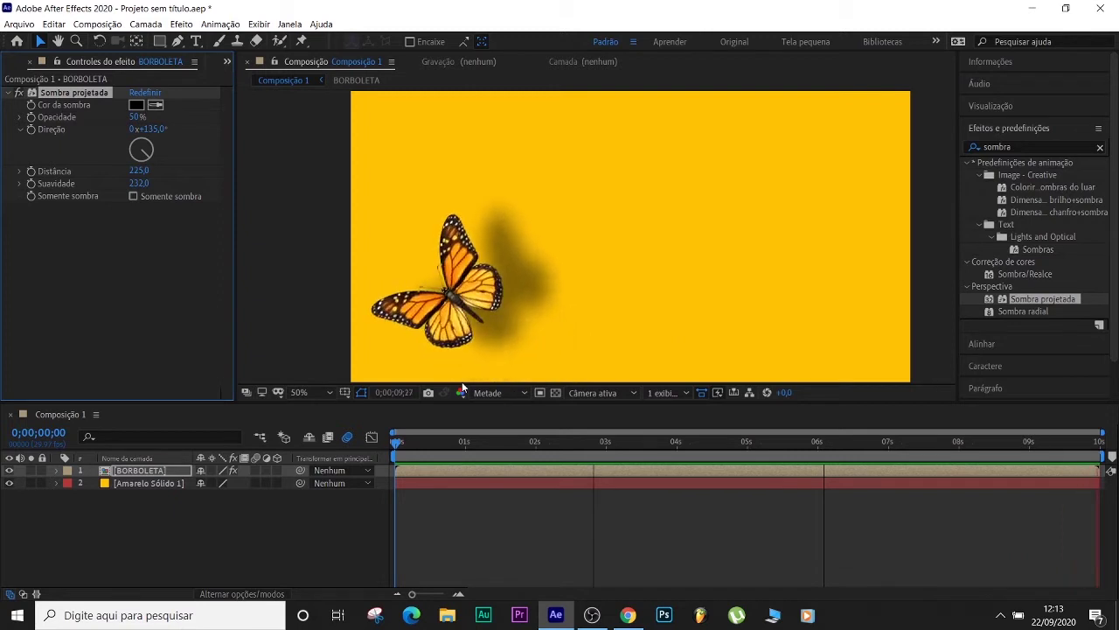
key("space")
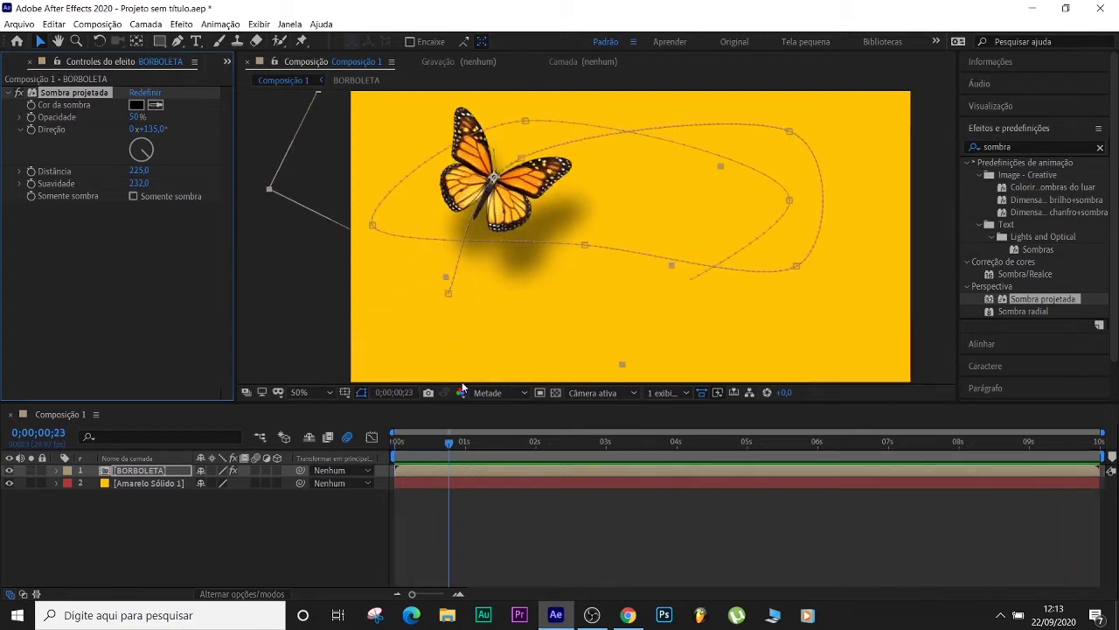
Step: Clear the effect search and apply Matiz/saturação from the Correção de cores category to the BORBOLETA layer
left_click(536, 472)
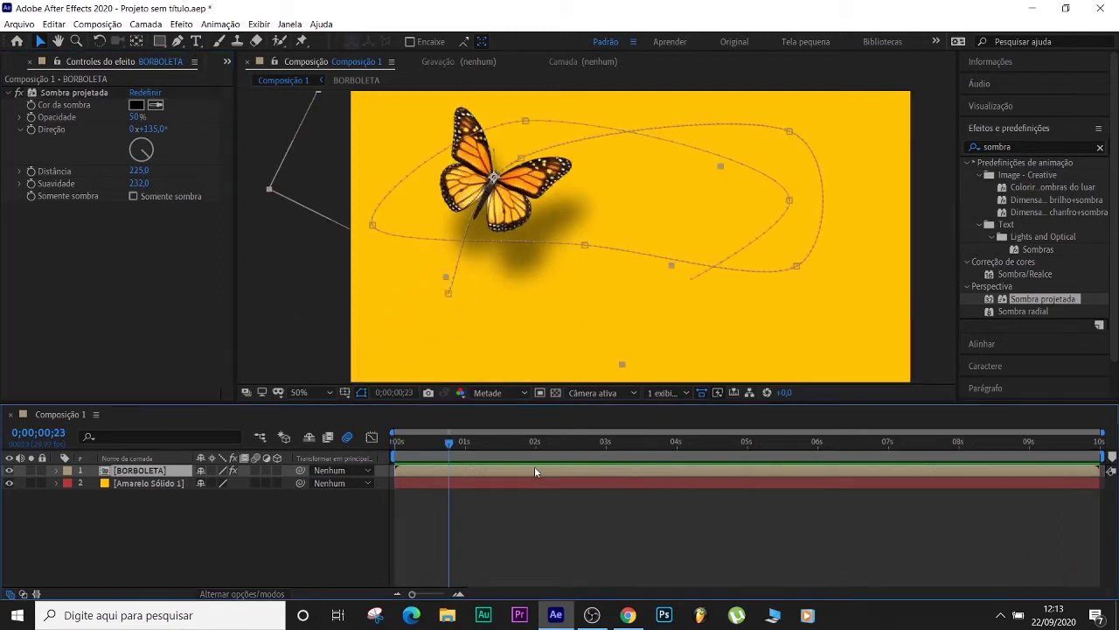
left_click(1028, 147)
key("BackSpace")
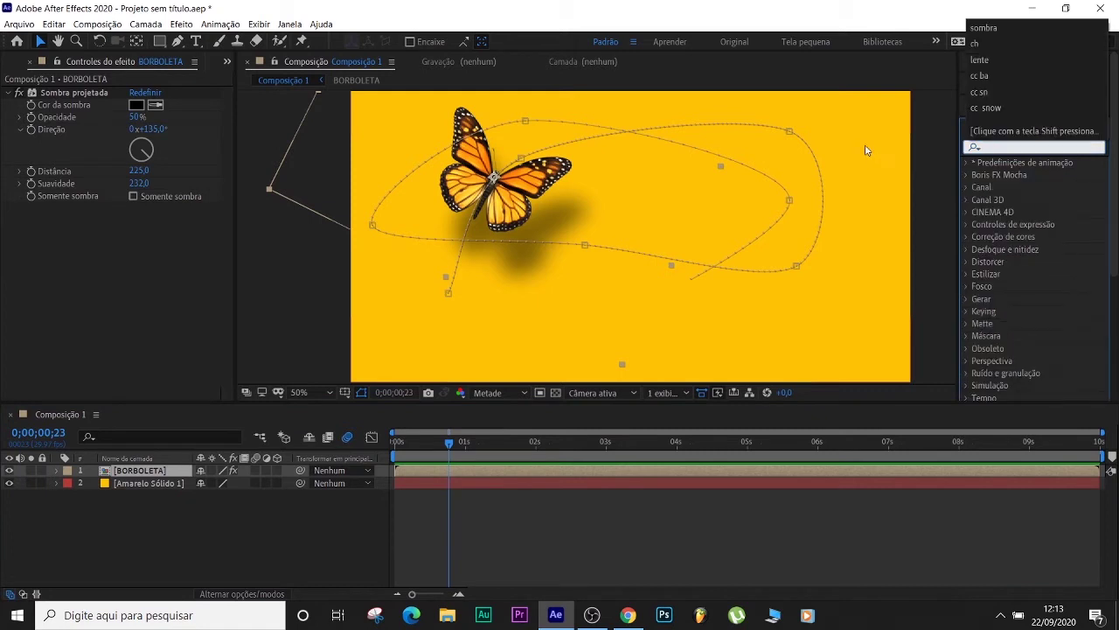
left_click(887, 87)
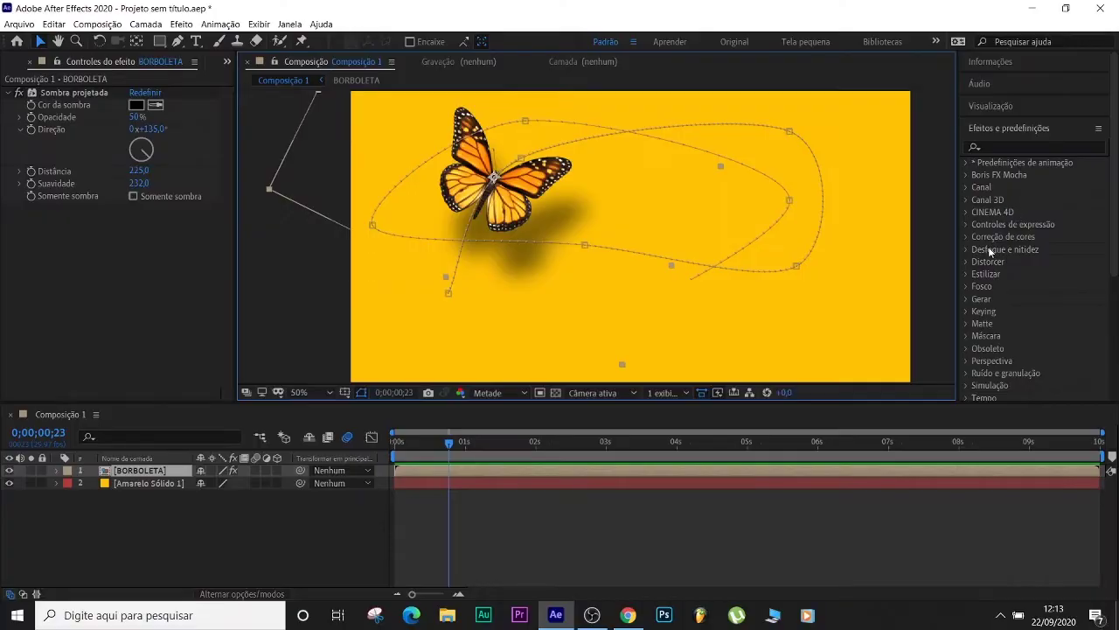
left_click(965, 237)
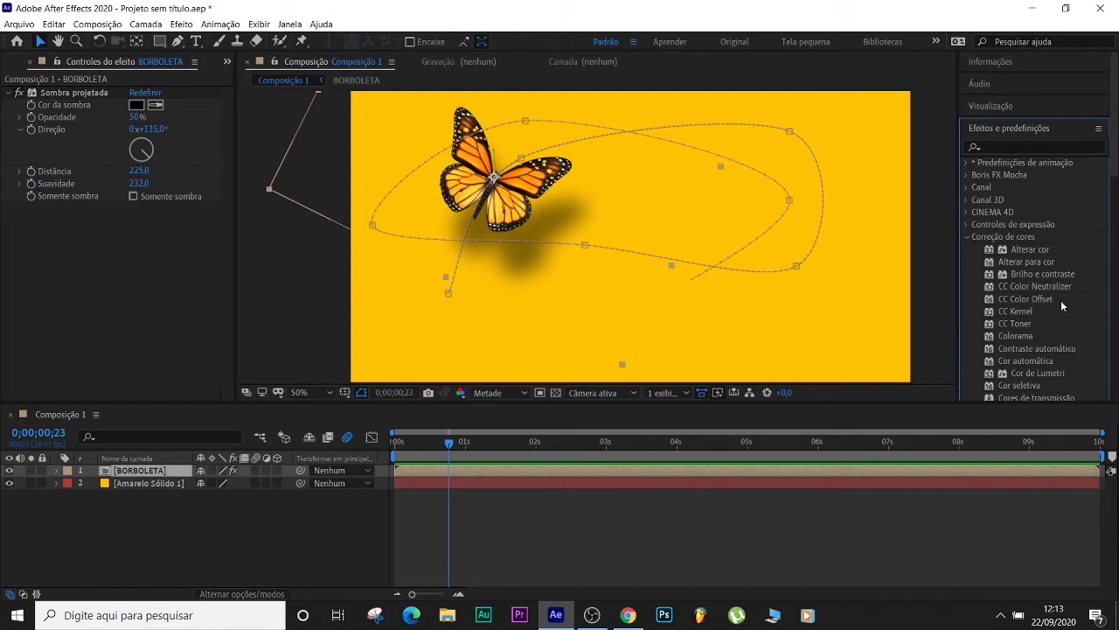
scroll(1084, 306, "down", 1)
scroll(1082, 315, "down", 3)
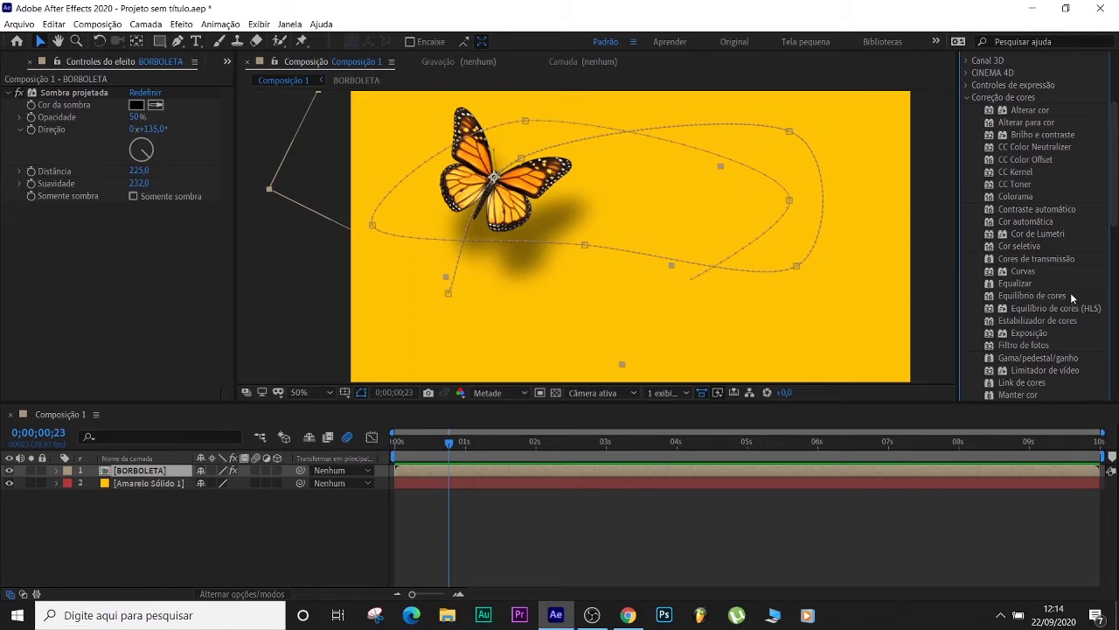
scroll(1070, 298, "down", 1)
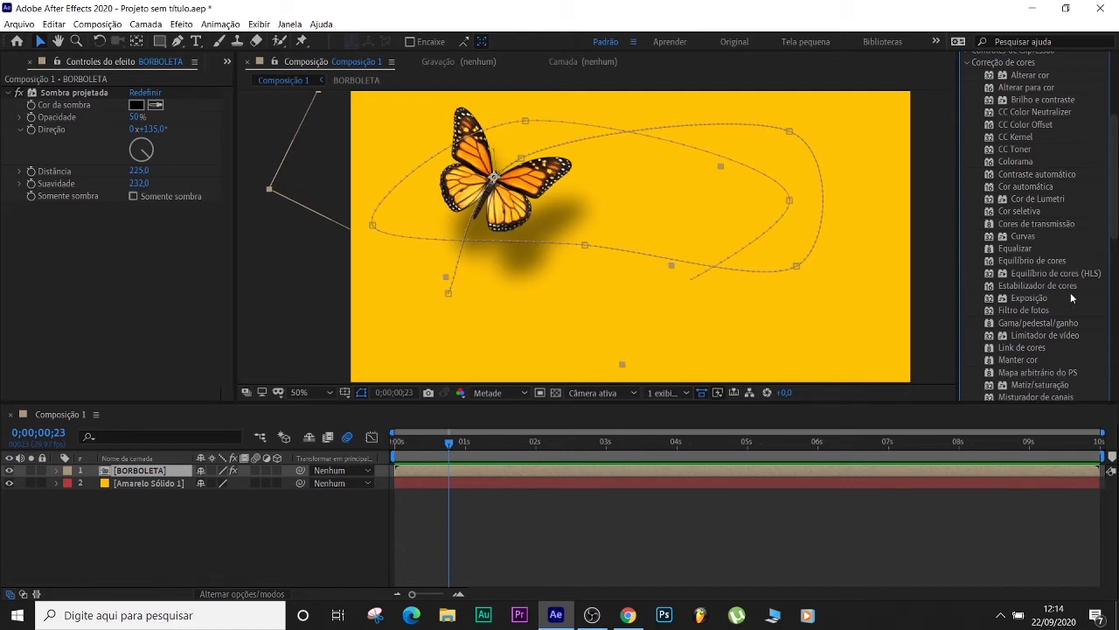
left_click(1052, 388)
left_click_drag(1048, 385, 693, 468)
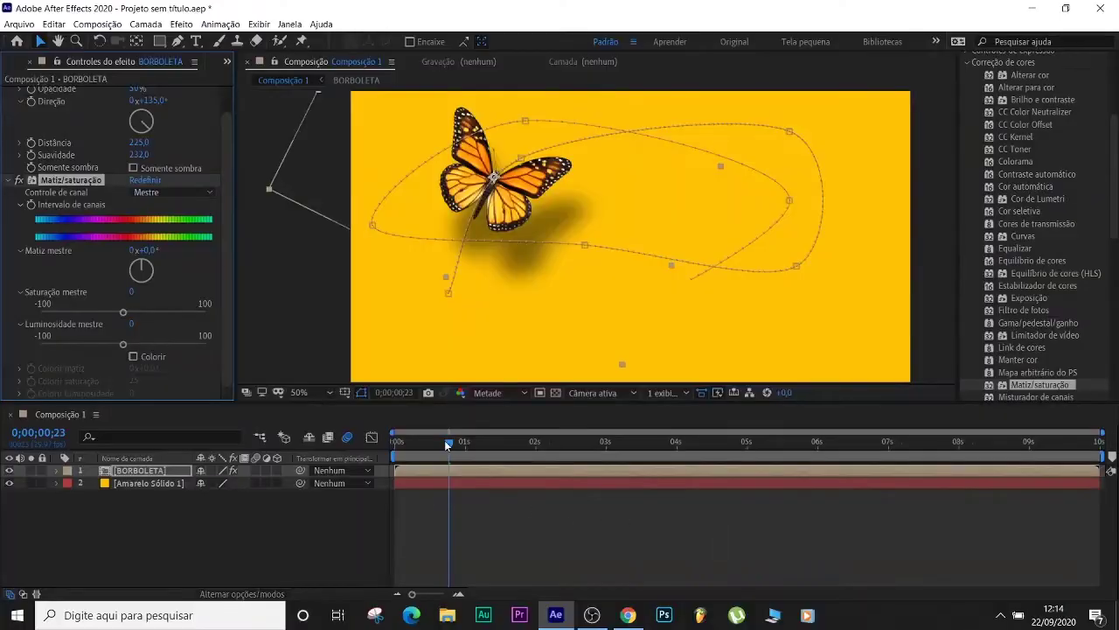
Step: Try a Matiz mestre value of 153° on the butterfly and preview the flight from 0;00;00;00
left_click_drag(444, 440, 379, 439)
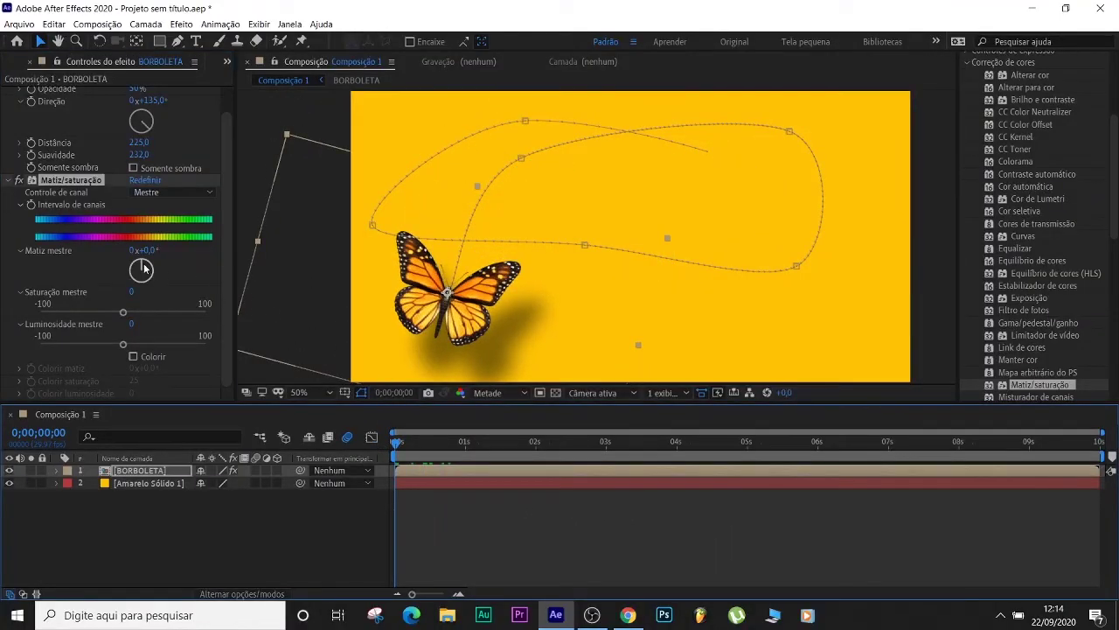
left_click_drag(142, 268, 146, 285)
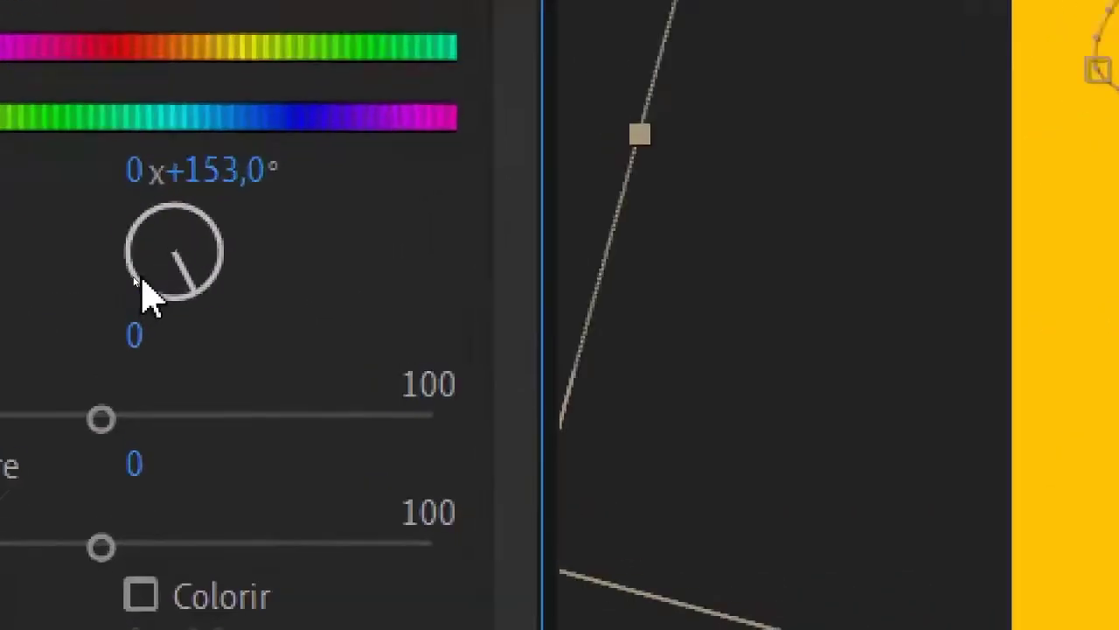
key("space")
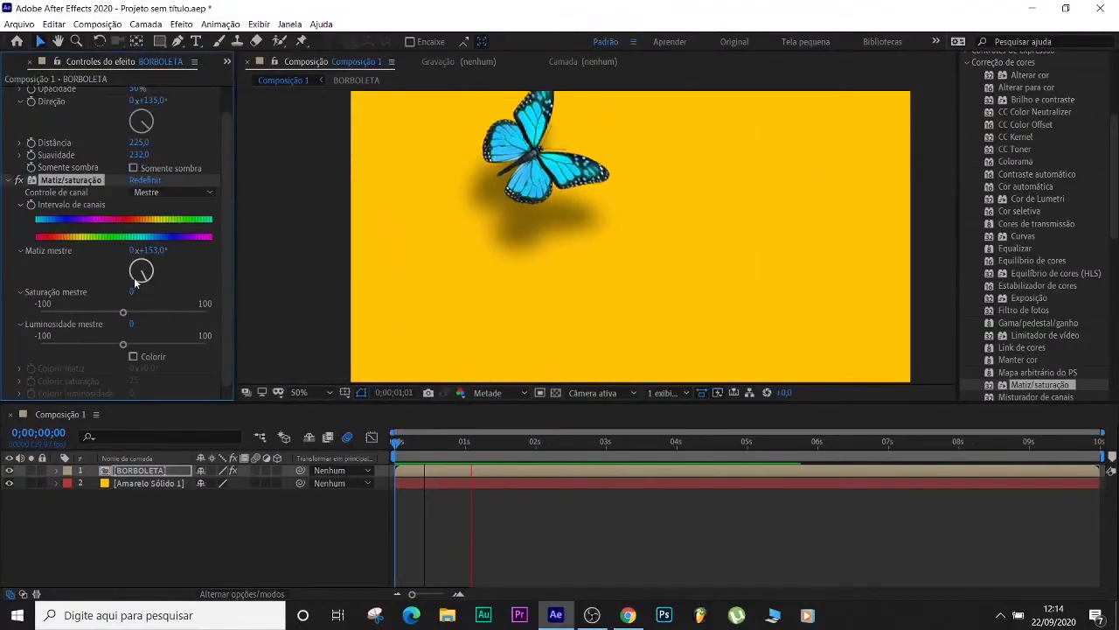
Step: Set Matiz mestre to 352°, keyframe Intervalo de canais at 0;00;00;00, and reveal BORBOLETA's keyframes
left_click_drag(135, 282, 140, 230)
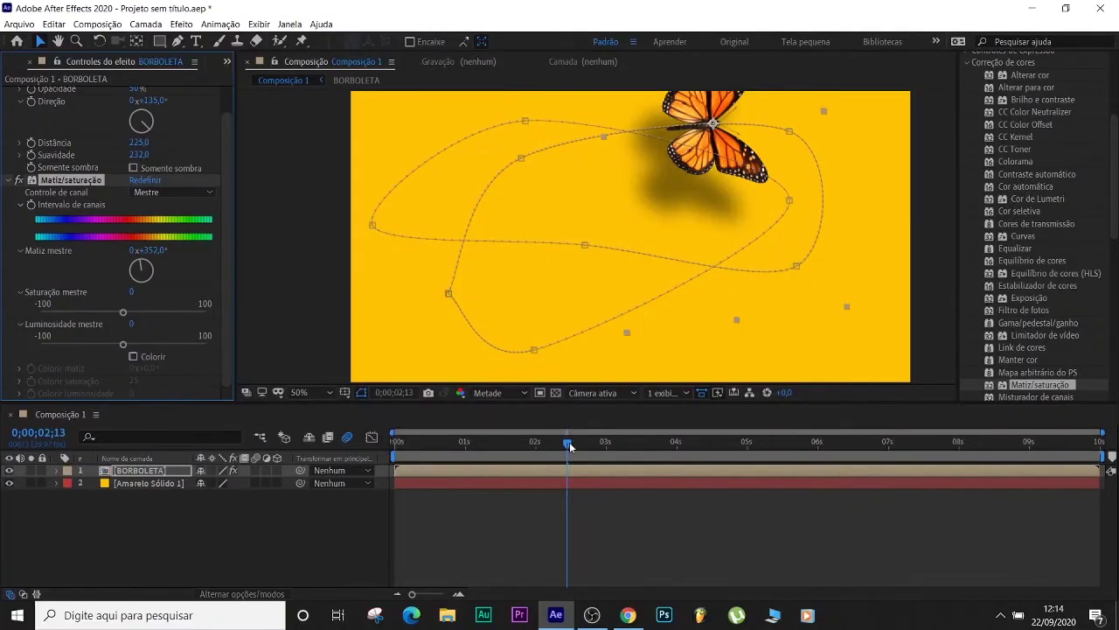
left_click_drag(568, 444, 257, 463)
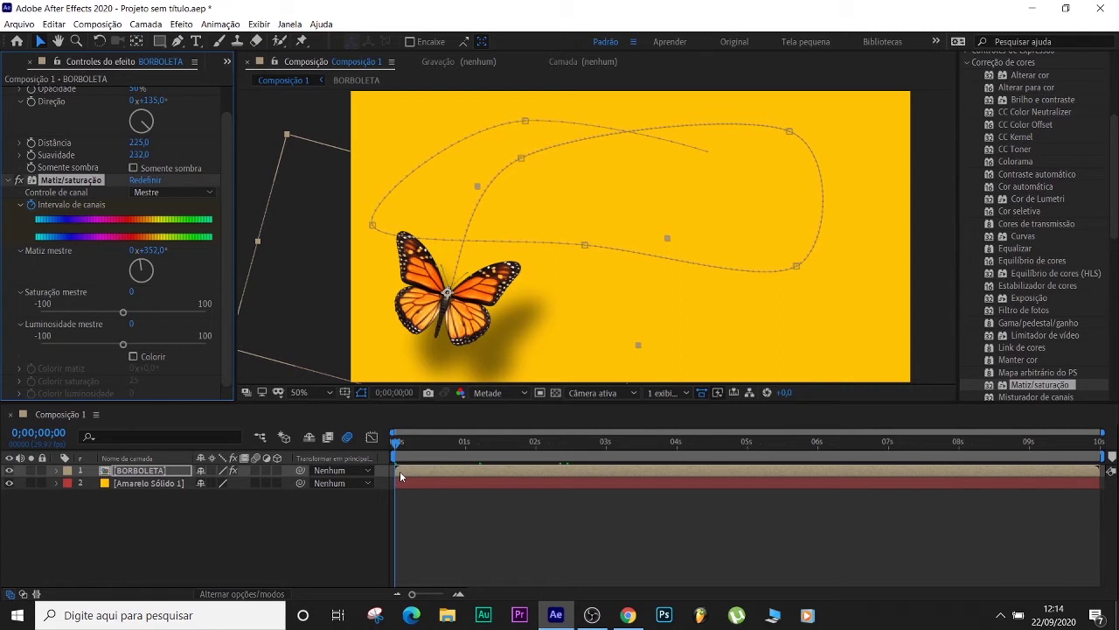
key("u")
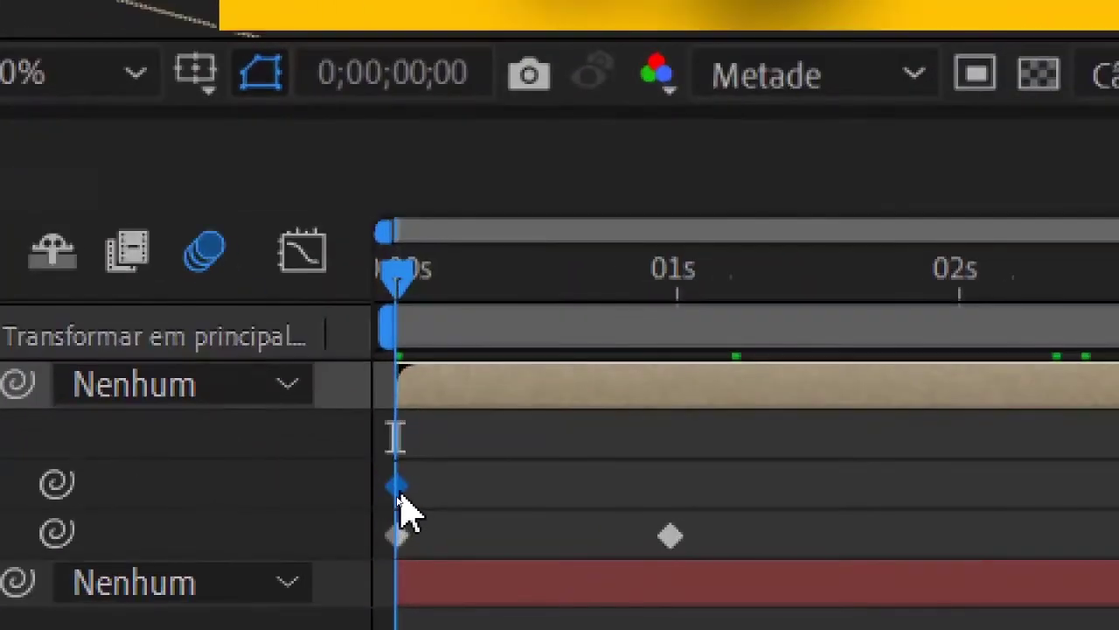
mouse_move(395, 497)
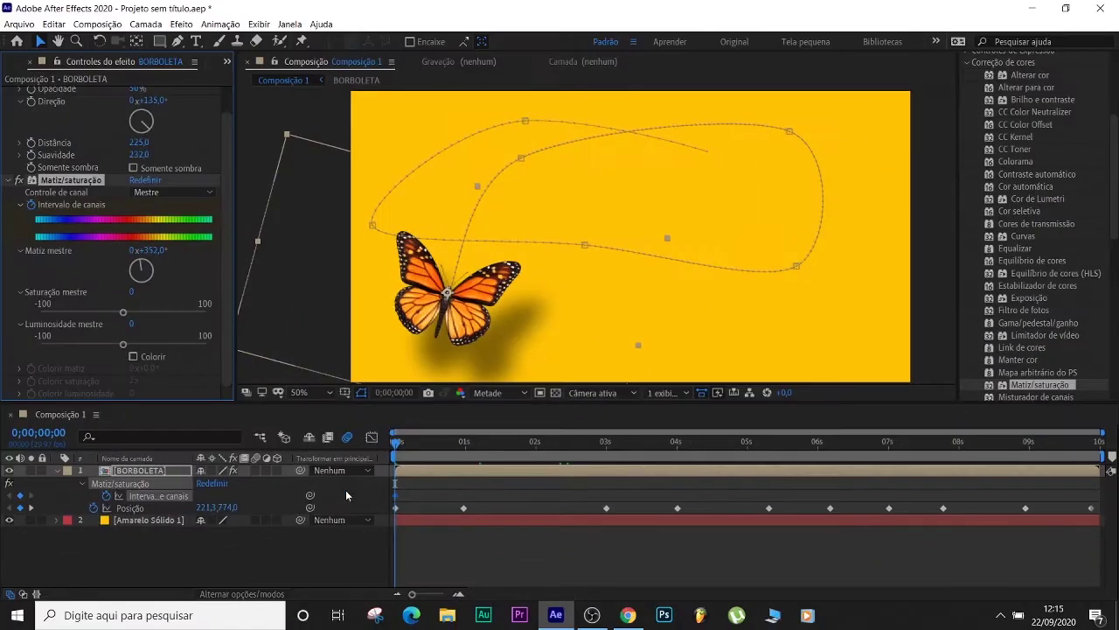
Step: At 0;00;09;29, set Matiz mestre to 3x+354°, and preview the colour animation from 0;00;00;00
left_click_drag(395, 443, 1108, 447)
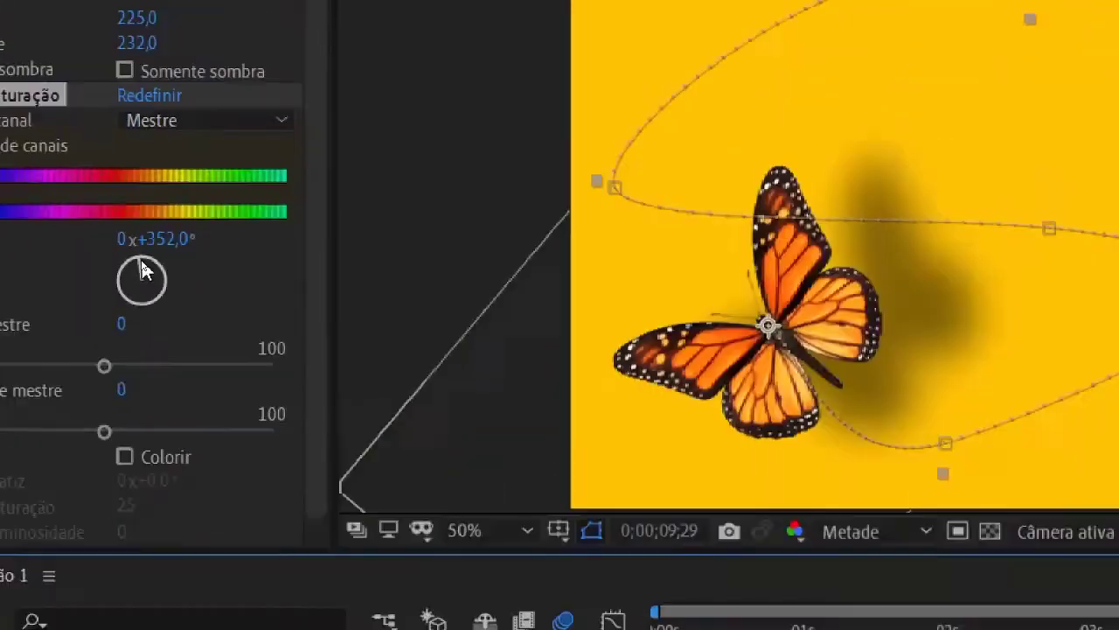
left_click_drag(138, 268, 138, 233)
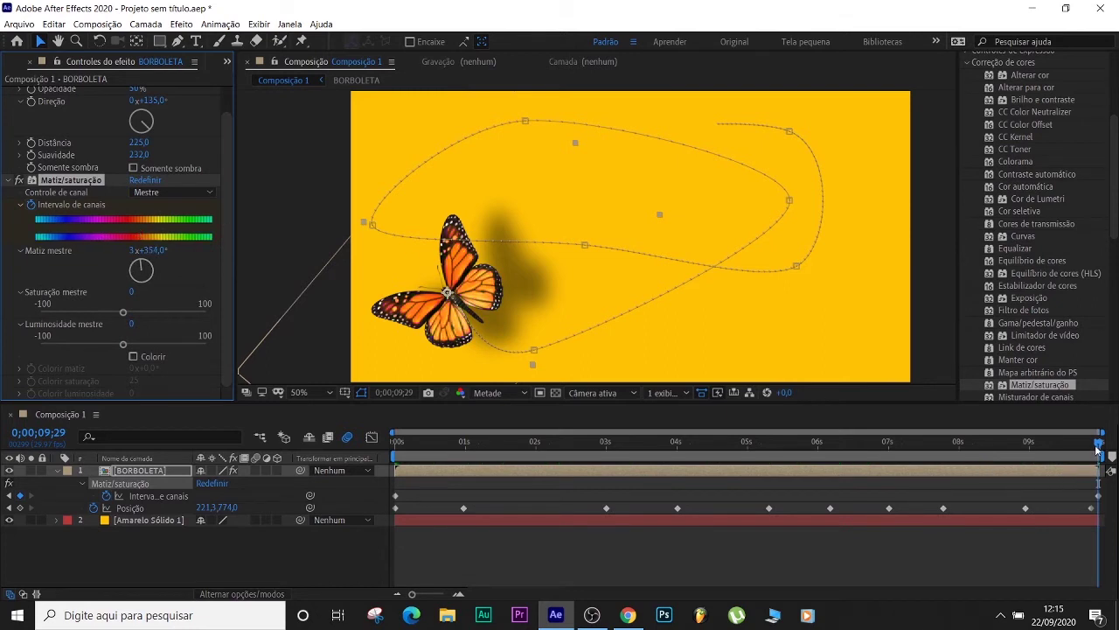
left_click_drag(1098, 444, 395, 443)
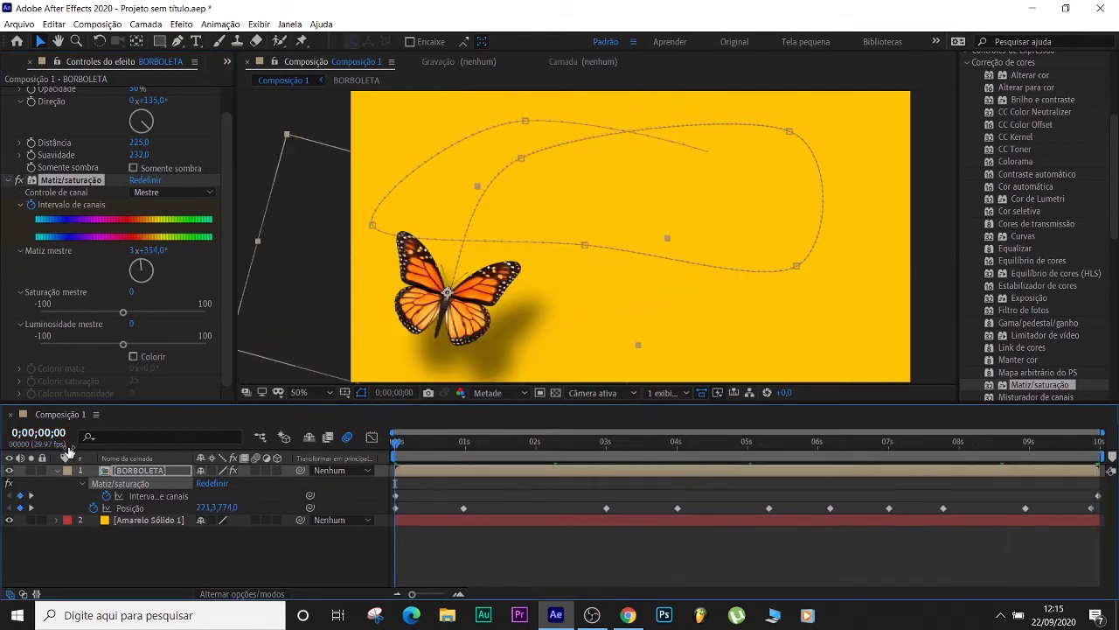
key("space")
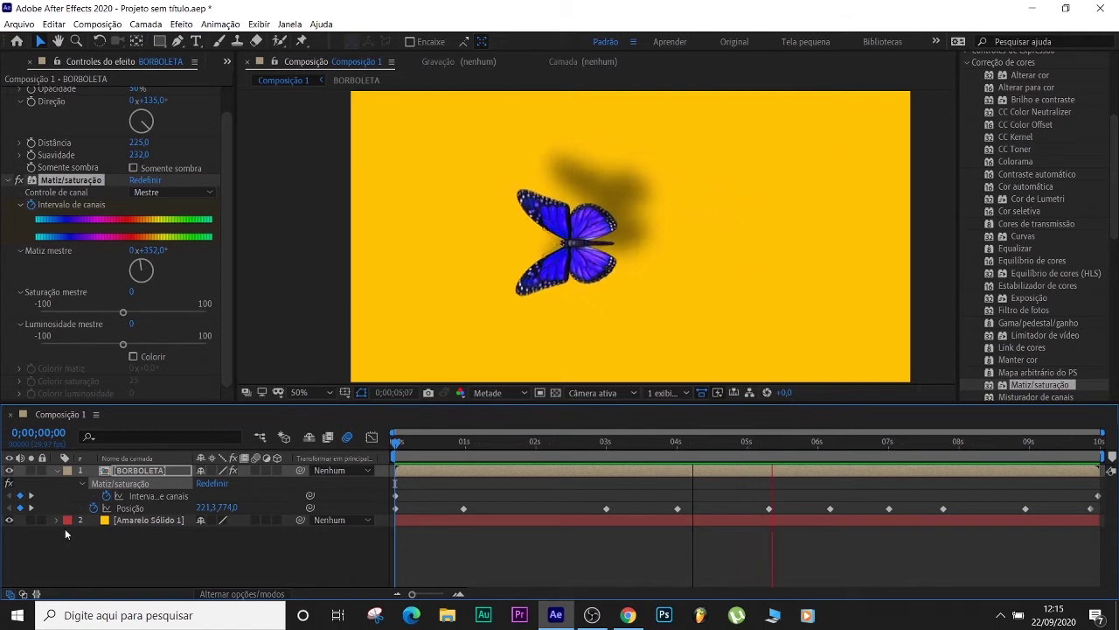
Step: Stop the preview, collapse the BORBOLETA layer's properties, and duplicate the layer
left_click(58, 469)
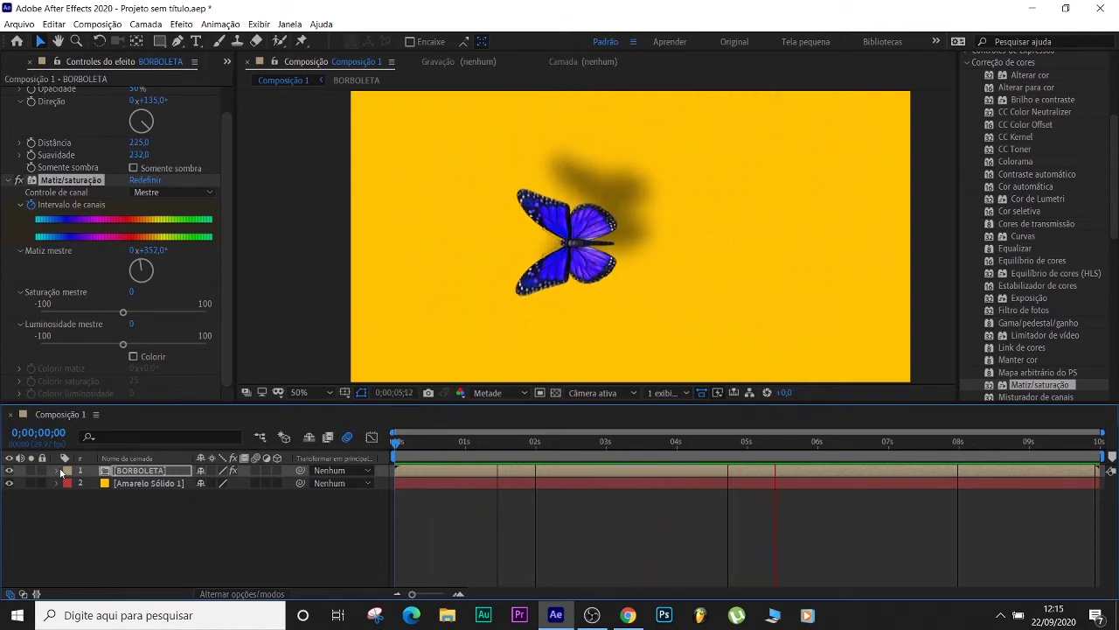
key("space")
left_click(522, 470)
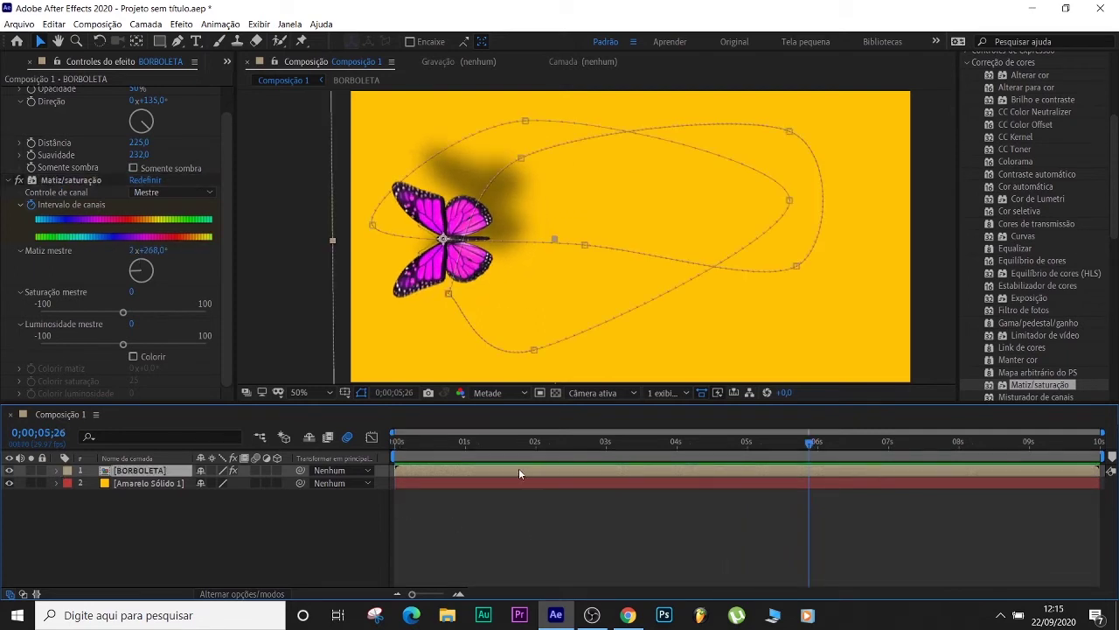
key("ctrl+d")
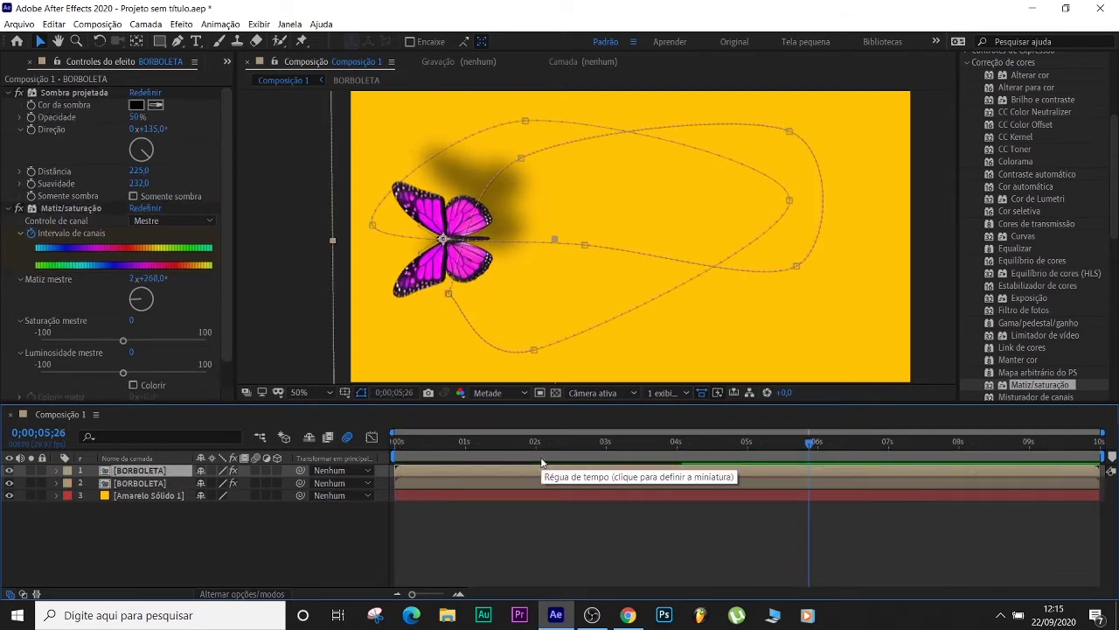
Step: Reveal the top BORBOLETA copy's keyframes at 0;00;00;00, time-reverse them all with Assistente de quadro-chave, and preview the flight
left_click_drag(810, 444, 375, 471)
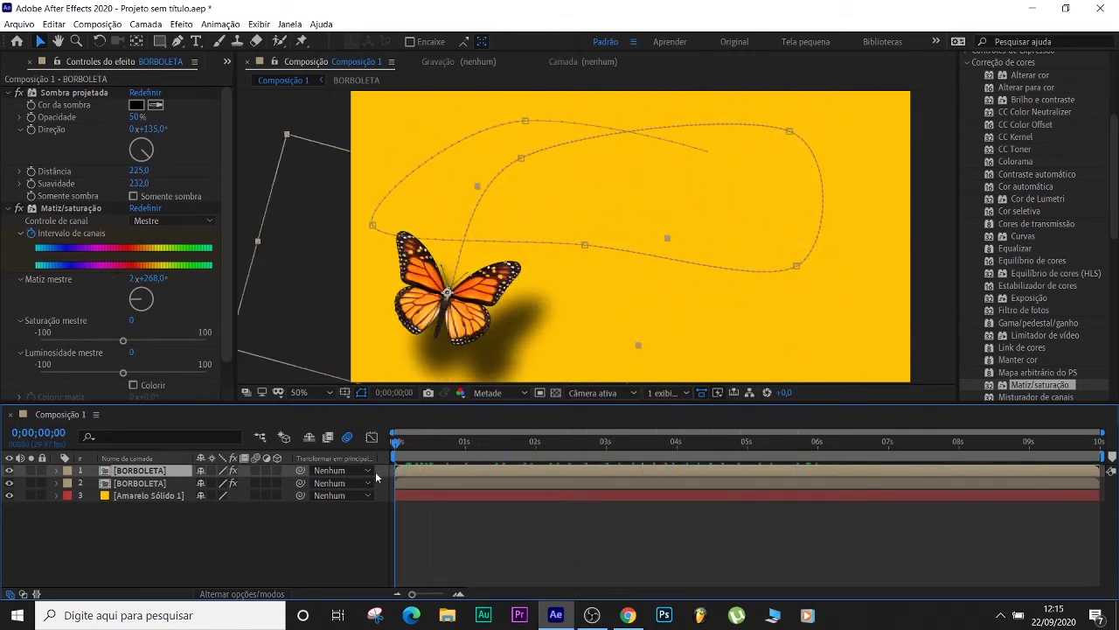
key("u")
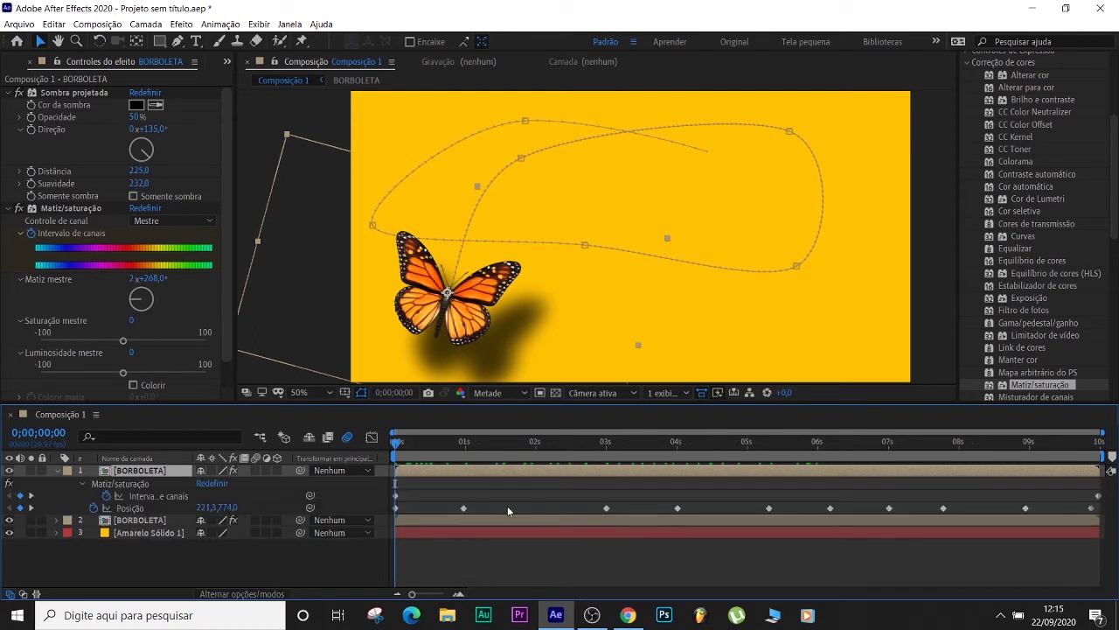
key("u")
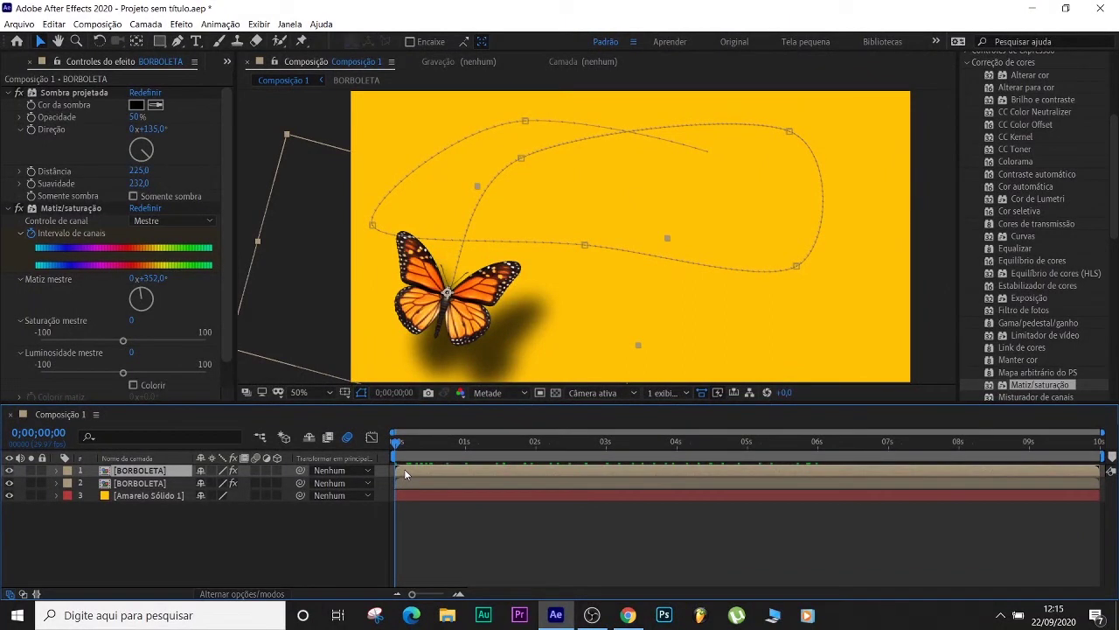
key("u")
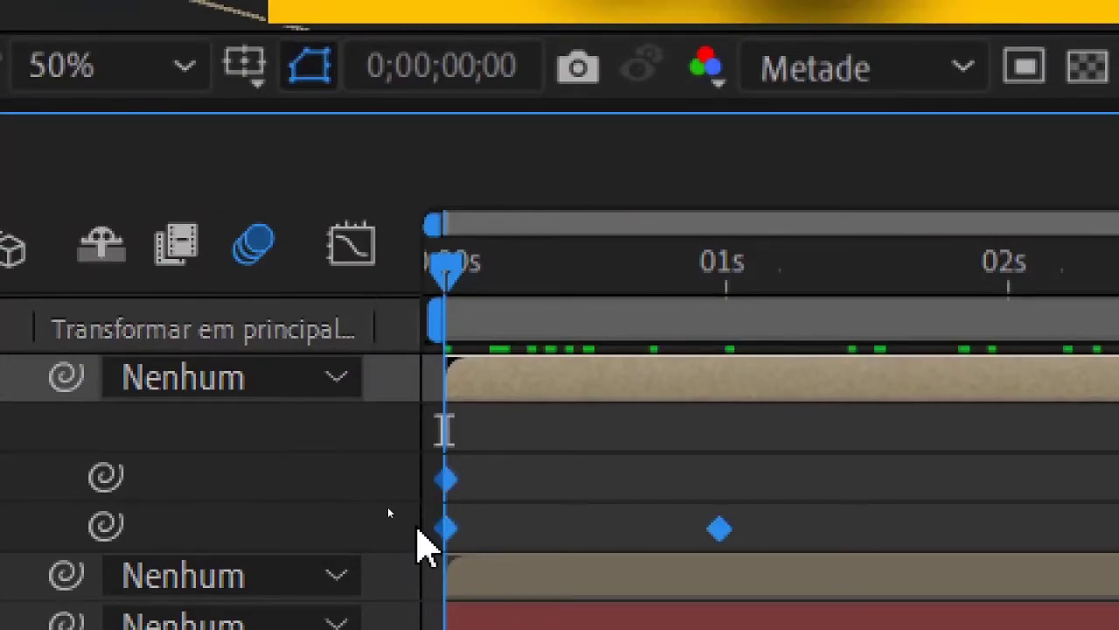
right_click(418, 529)
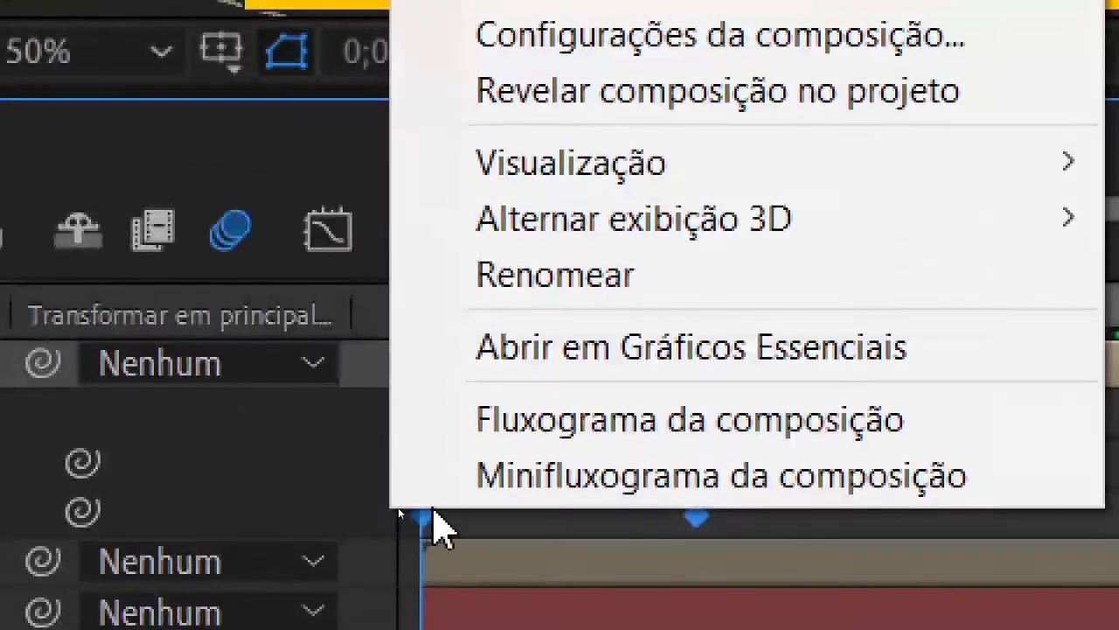
key("Escape")
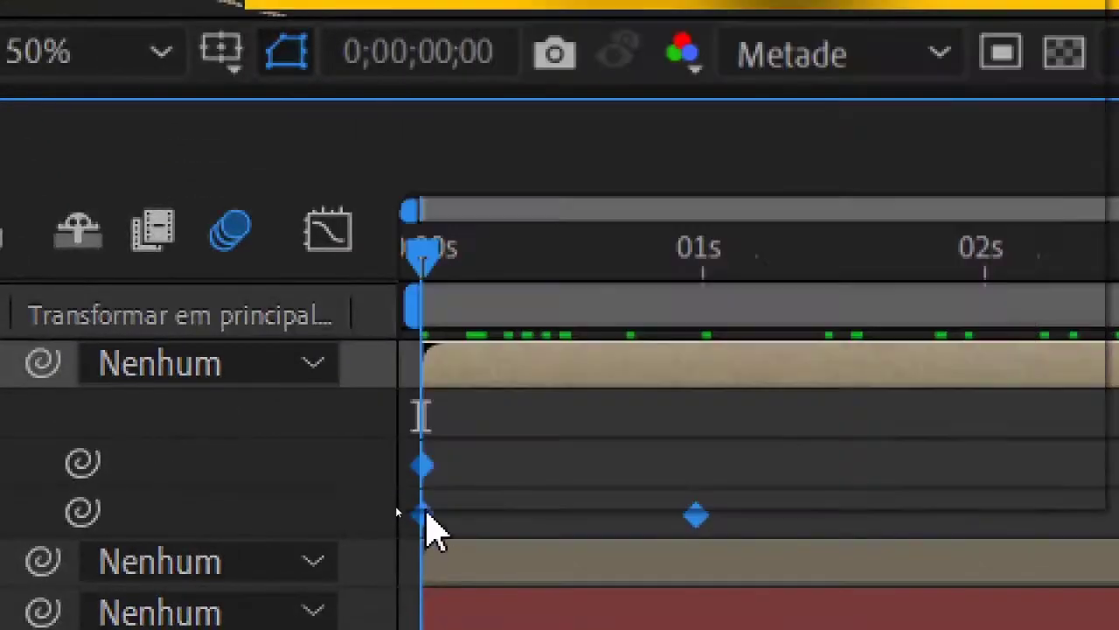
right_click(424, 516)
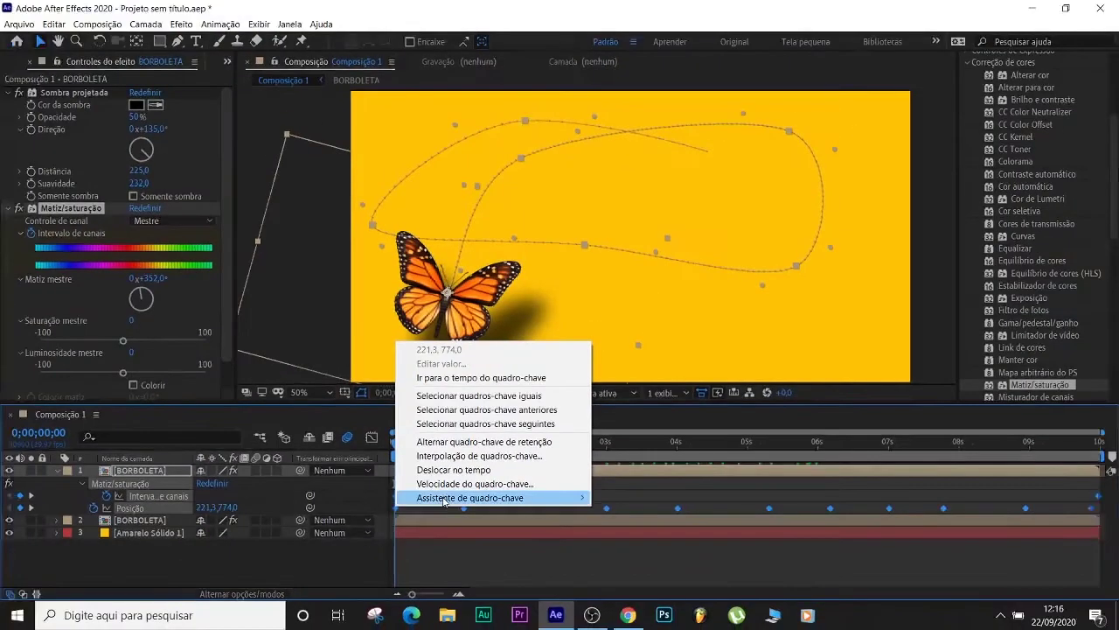
mouse_move(1082, 472)
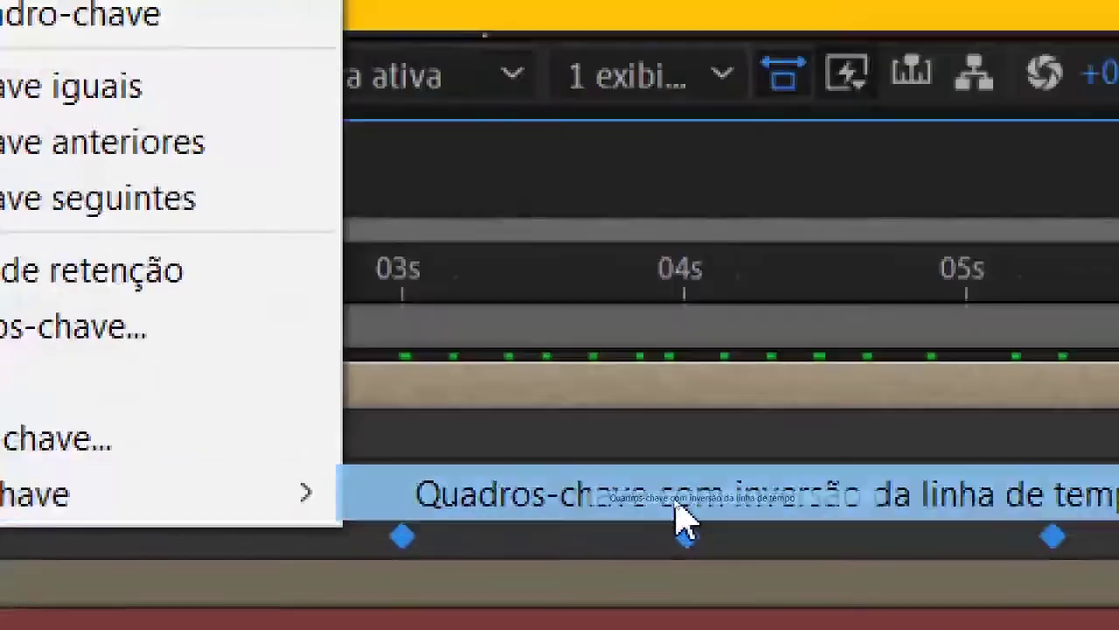
left_click(676, 497)
key("space")
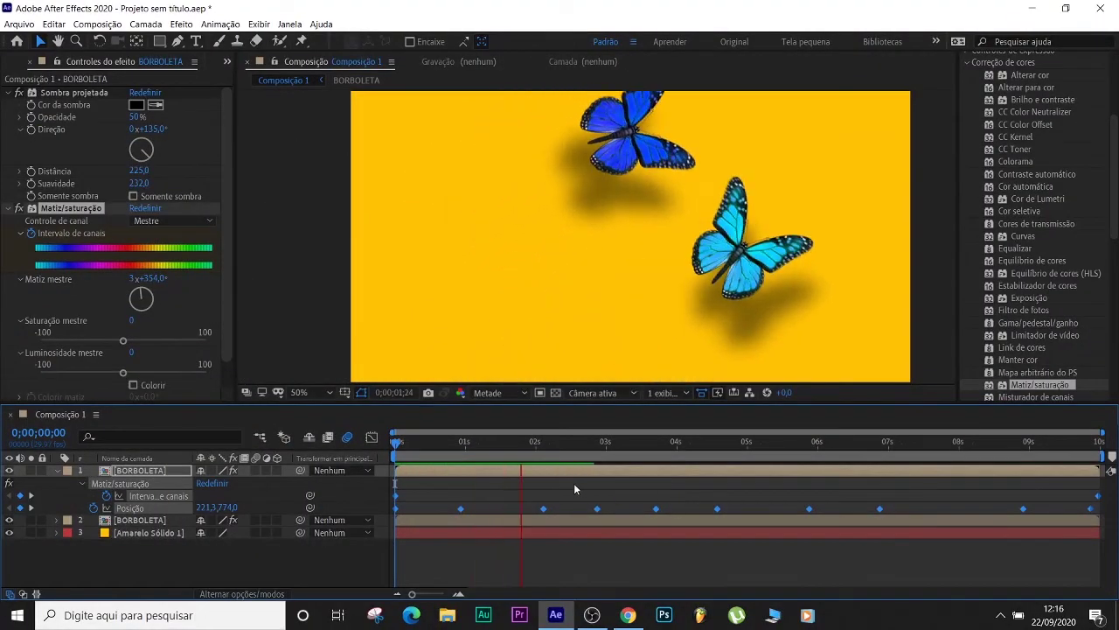
Step: Collapse the reversed butterfly's properties, stop the preview, and duplicate that top BORBOLETA layer to add a third butterfly
left_click(58, 471)
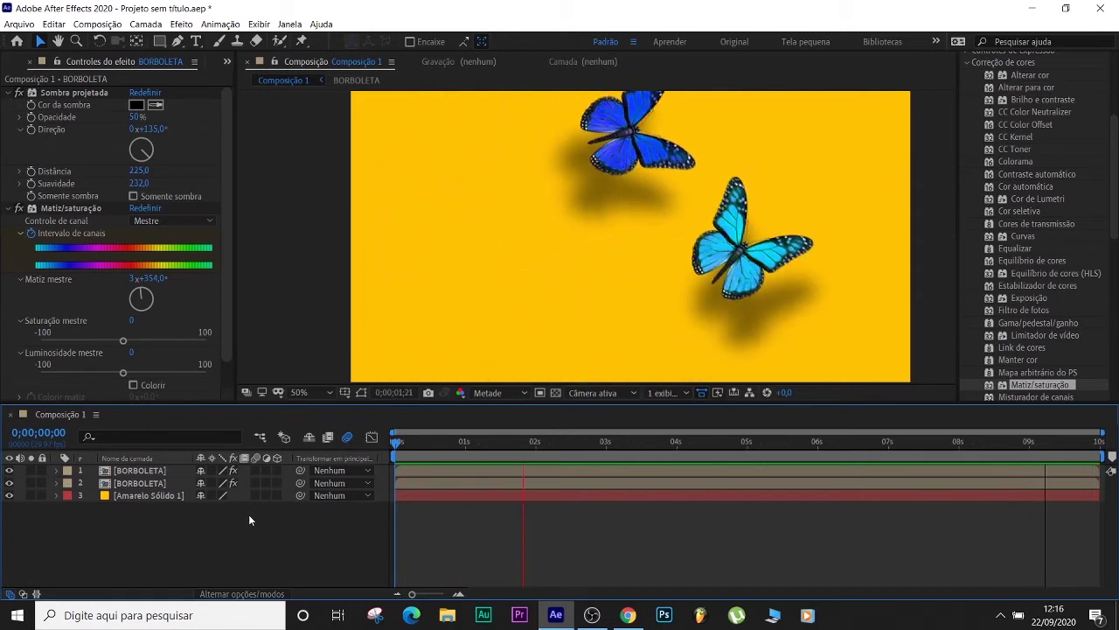
key("space")
left_click(509, 470)
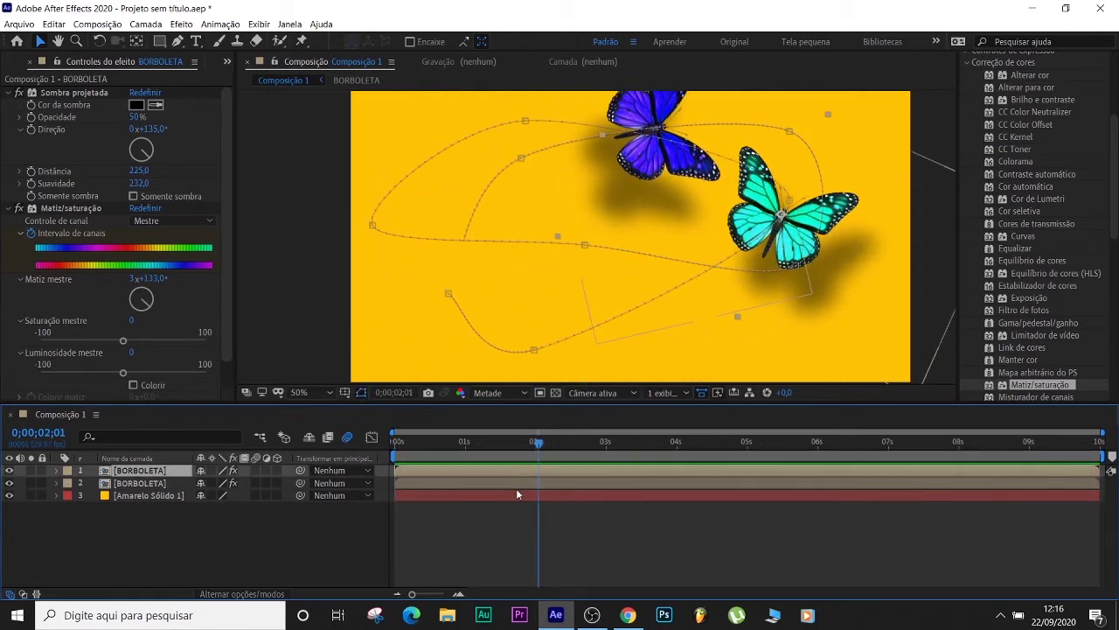
key("ctrl+d")
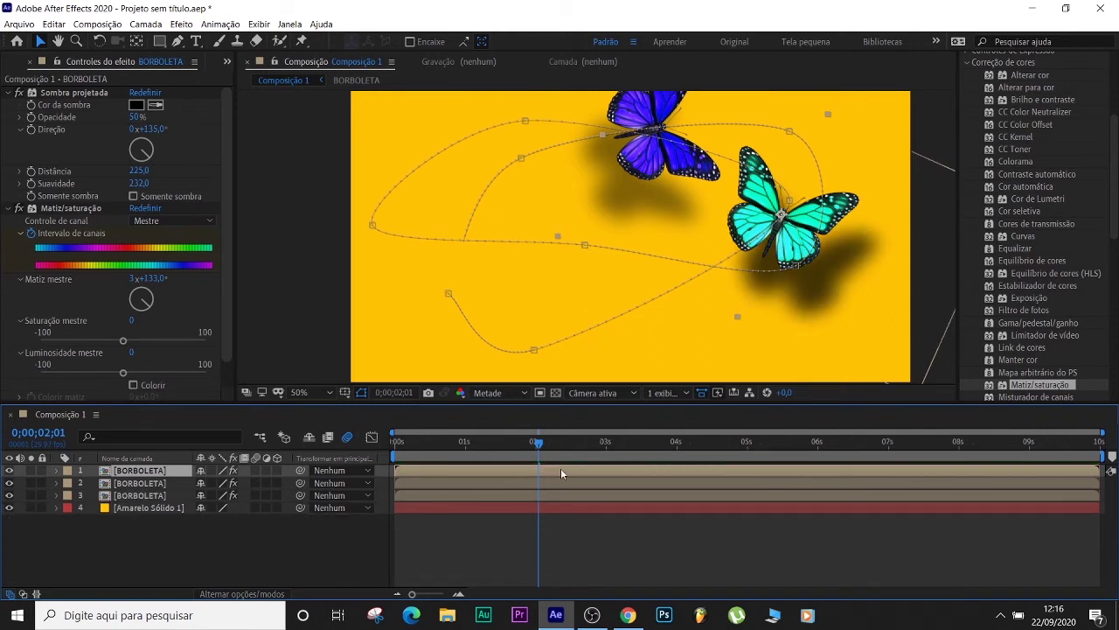
Step: Shift and reorder the third butterfly's Posição keyframes between about 1 and 7 seconds to vary its path, and preview the flight
key("u")
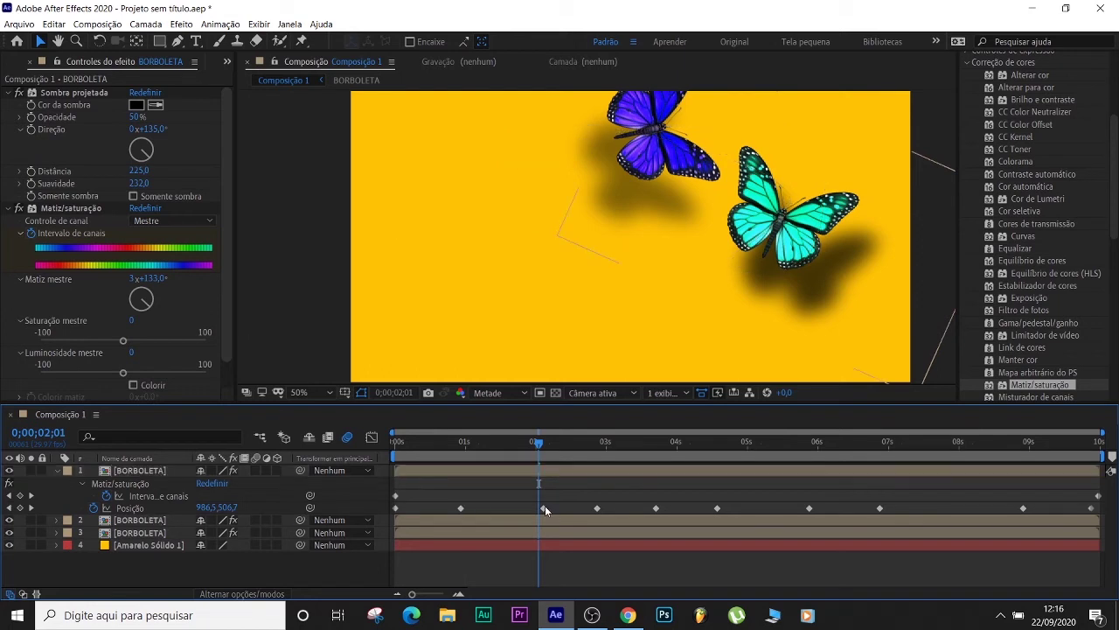
left_click_drag(542, 508, 611, 518)
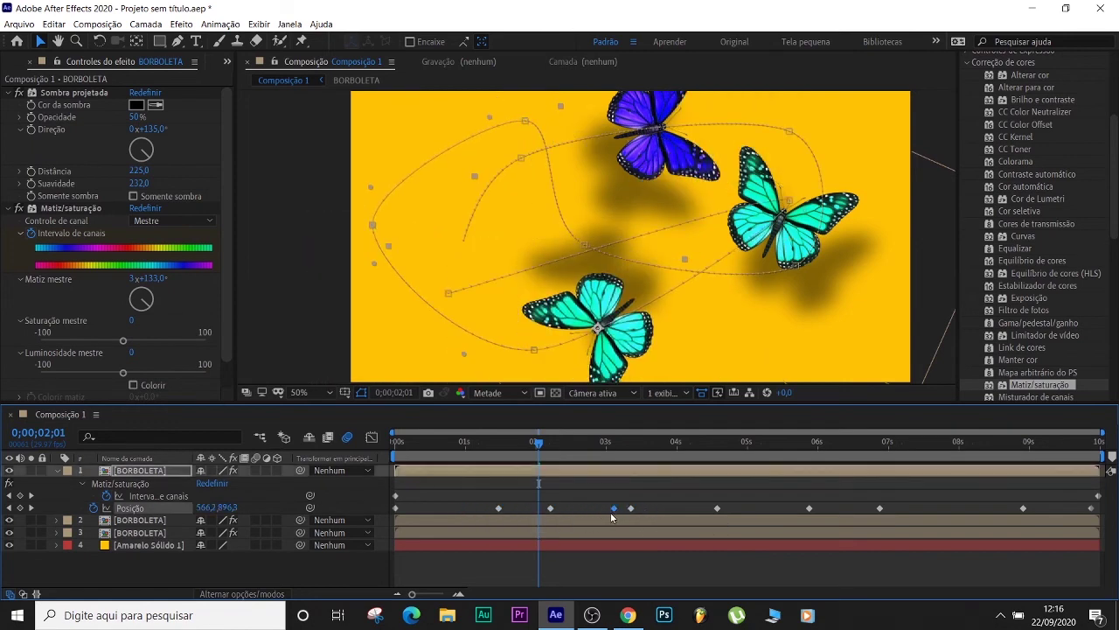
left_click_drag(718, 508, 694, 511)
left_click_drag(756, 526, 893, 511)
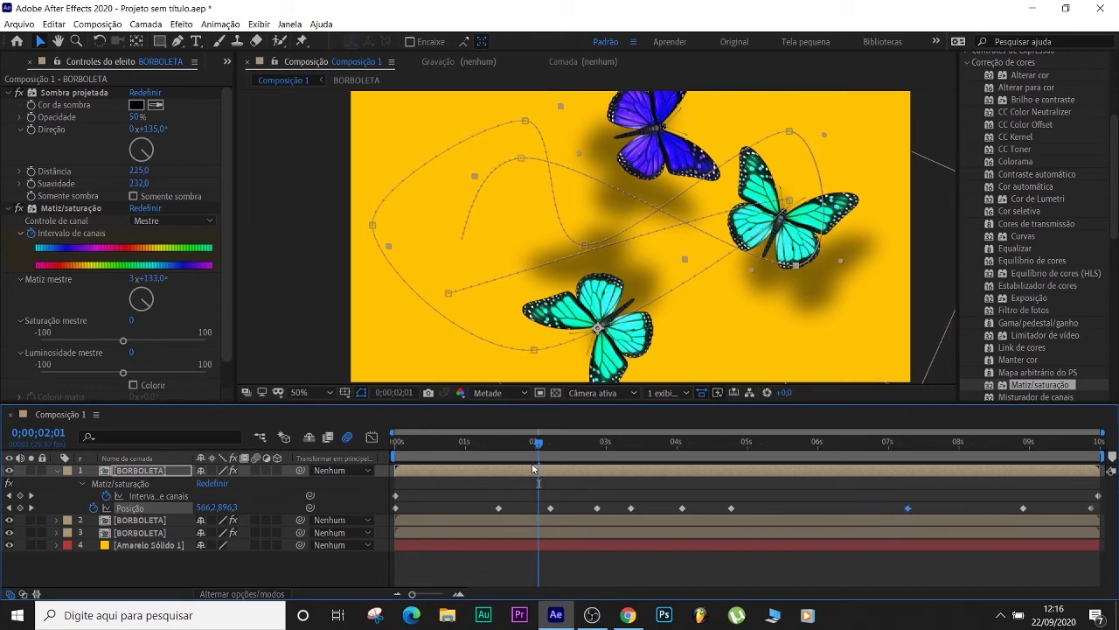
left_click(57, 471)
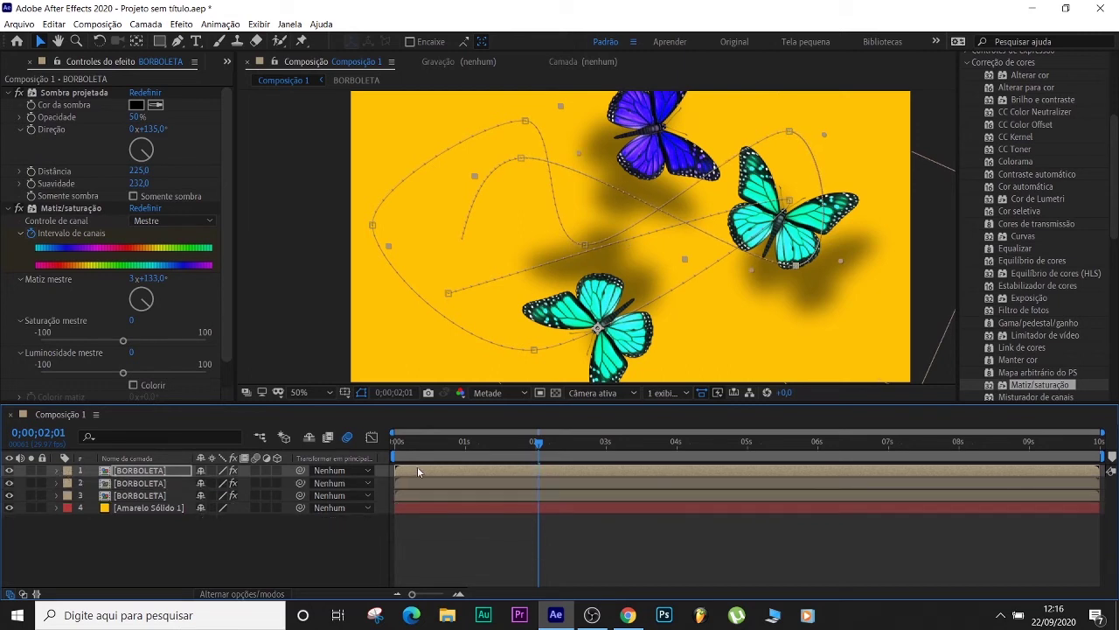
key("space")
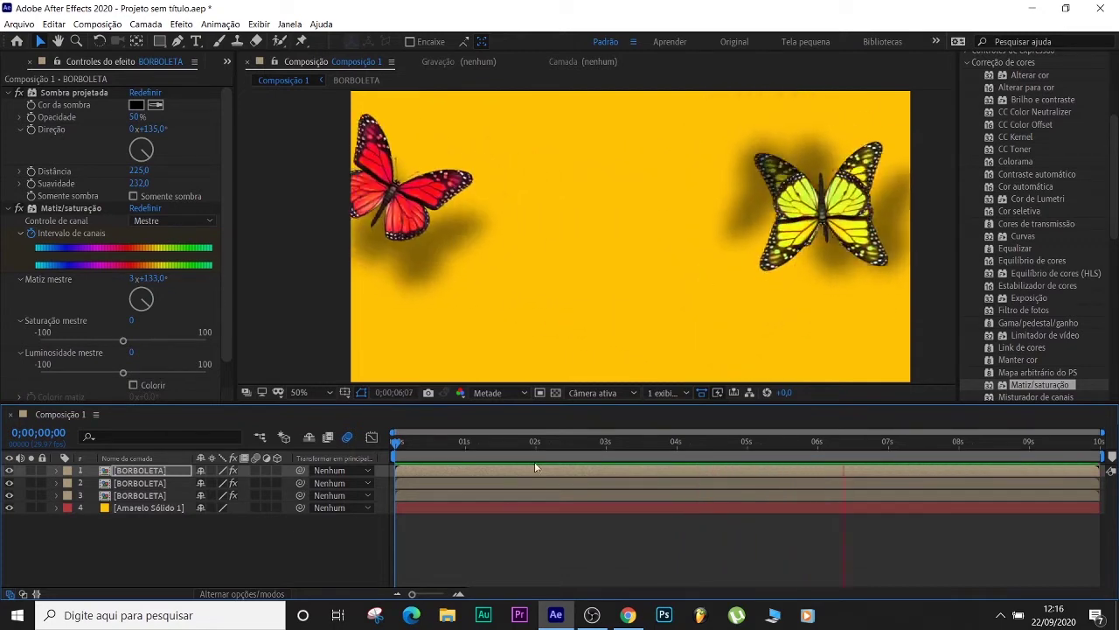
key("space")
Step: Set the top BORBOLETA's Matiz mestre keyframe at 0;00;09;29 to 4x+69°, and preview the animation from 0;00;00;00
key("u")
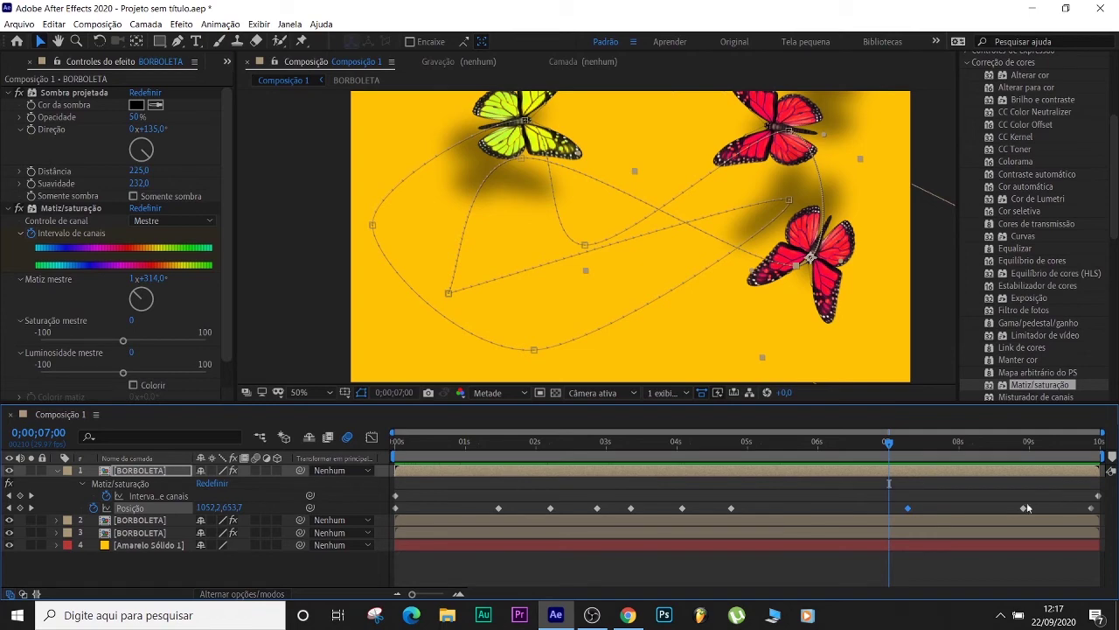
left_click_drag(889, 440, 1100, 443)
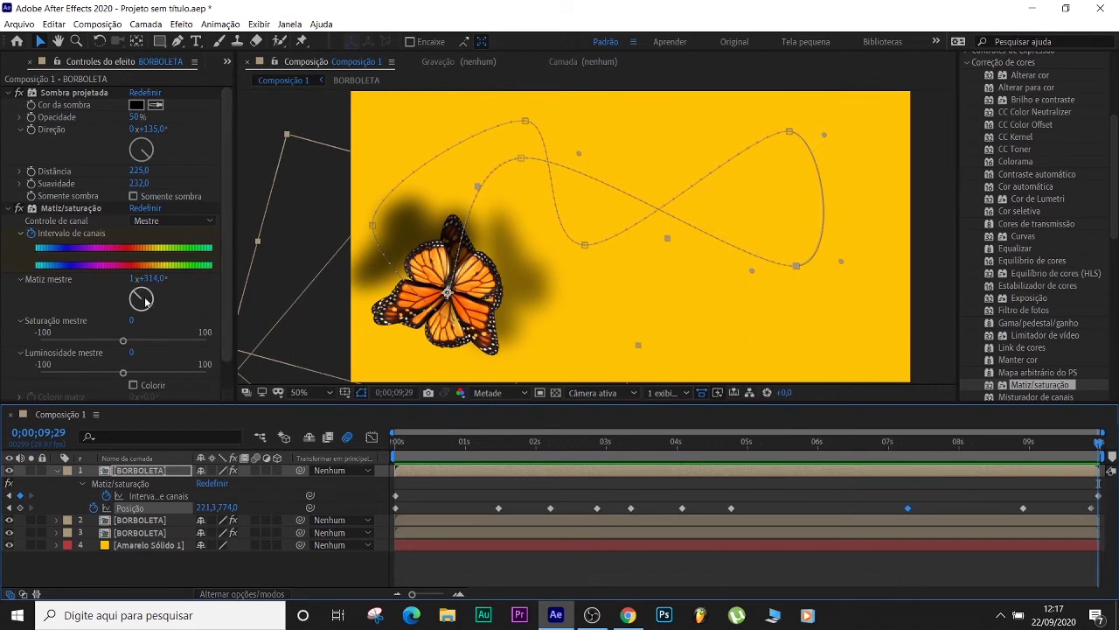
left_click(1099, 495)
left_click_drag(141, 295, 122, 322)
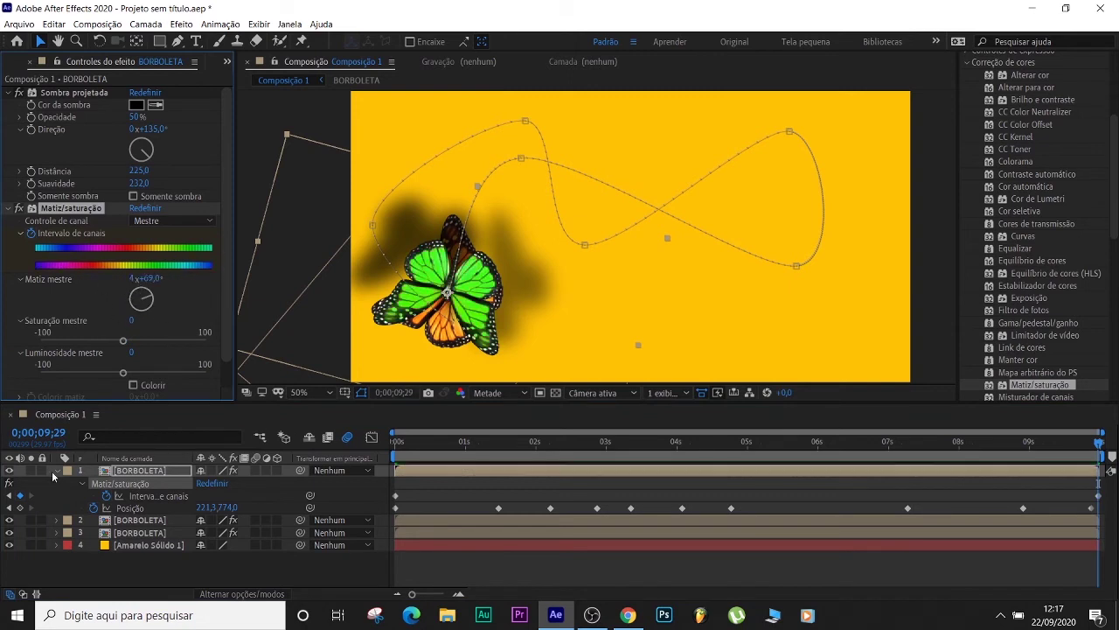
left_click(55, 471)
left_click_drag(441, 446, 334, 441)
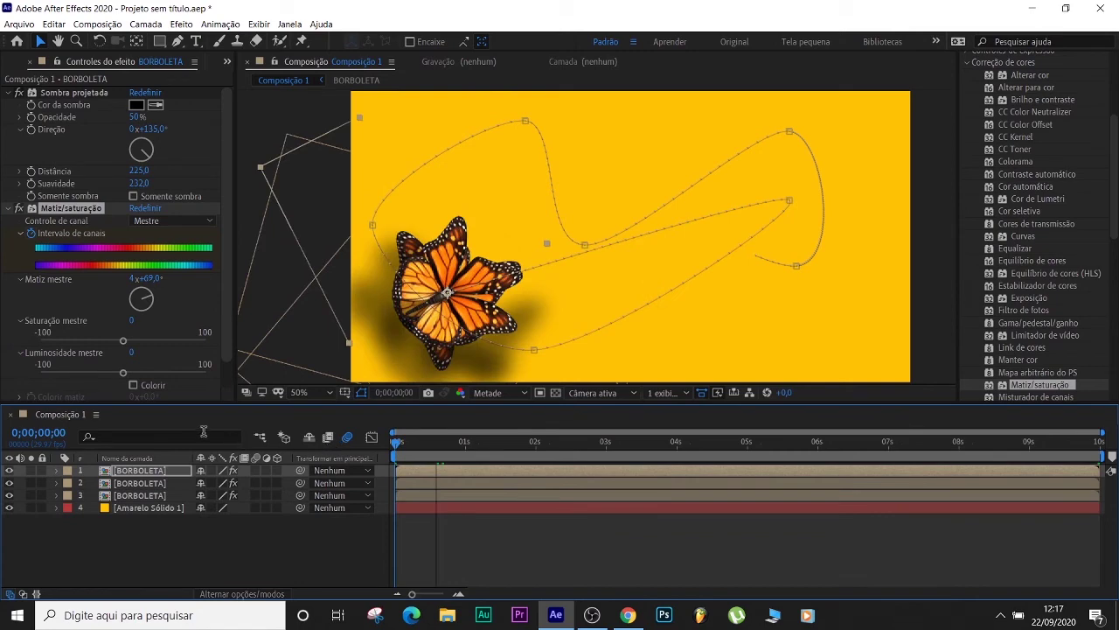
key("space")
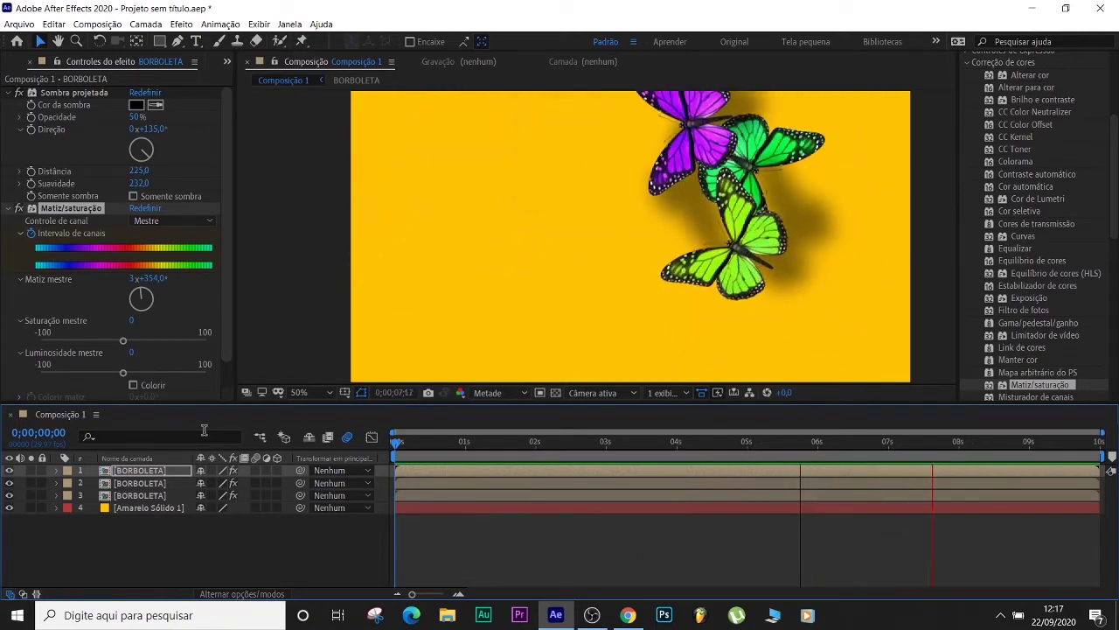
Step: Find the Quadriculado effect and apply it to the Amarelo Sólido 1 background layer
left_click(474, 511)
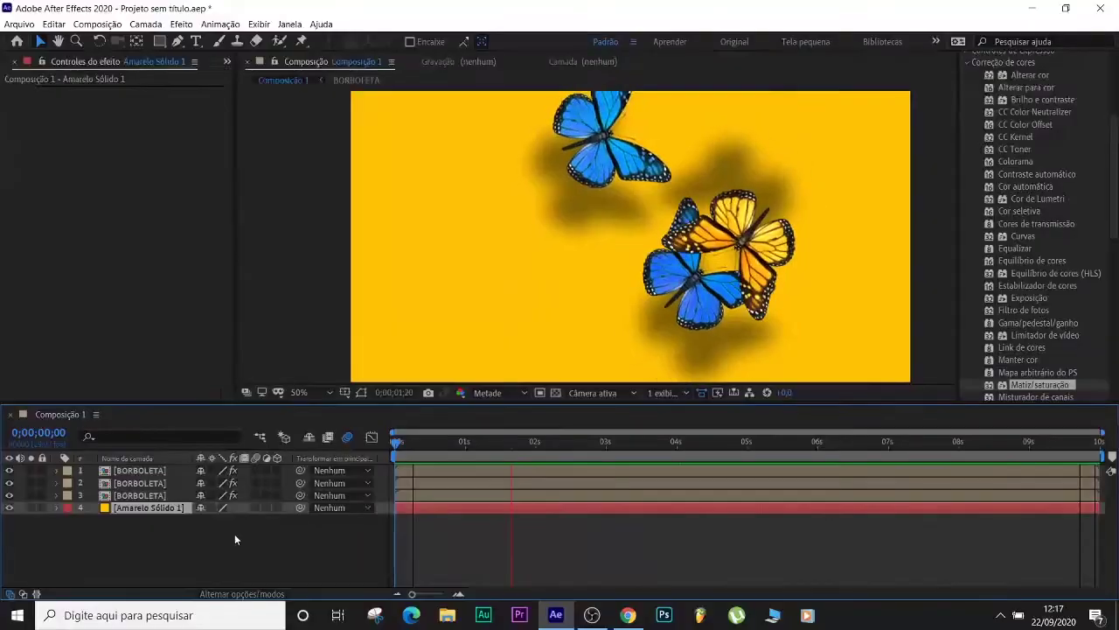
key("space")
scroll(1066, 135, "up", 4)
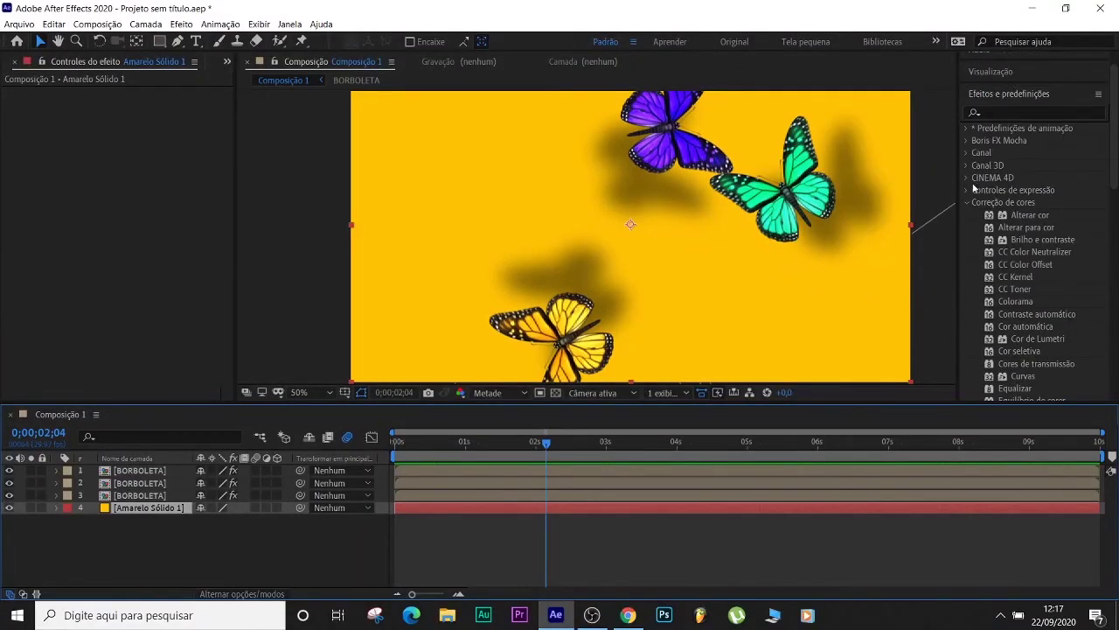
left_click(968, 203)
left_click(990, 112)
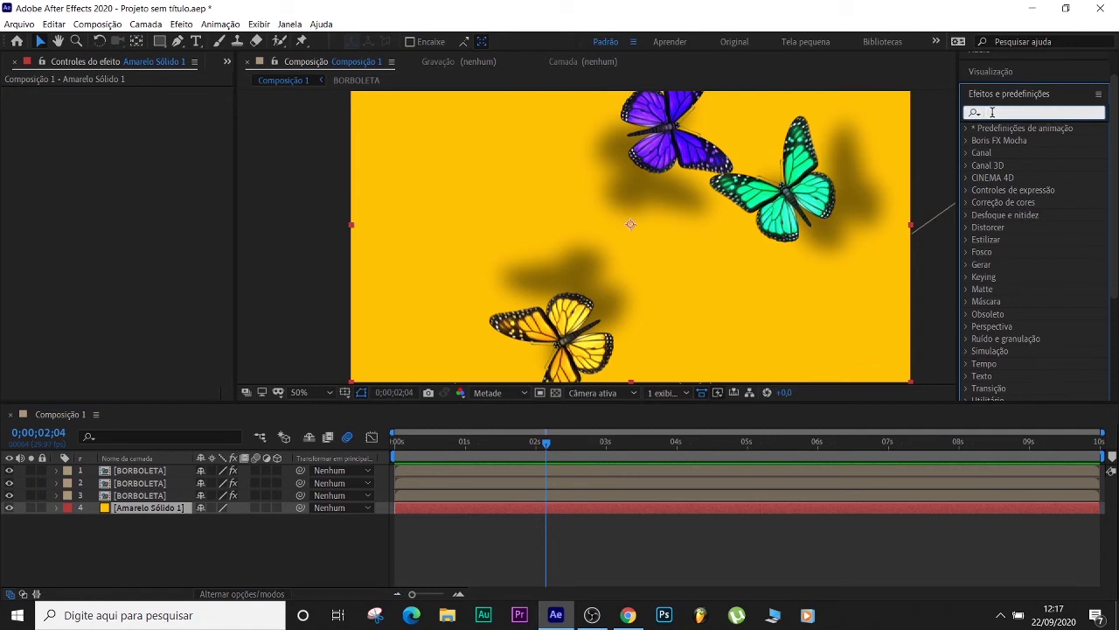
type("quadri")
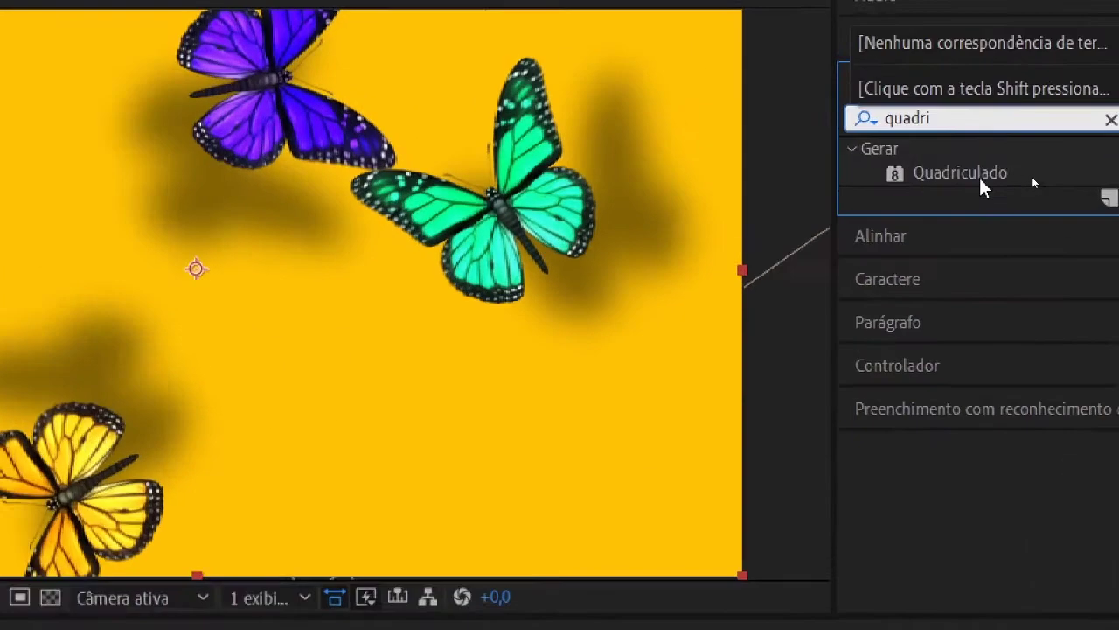
left_click(980, 181)
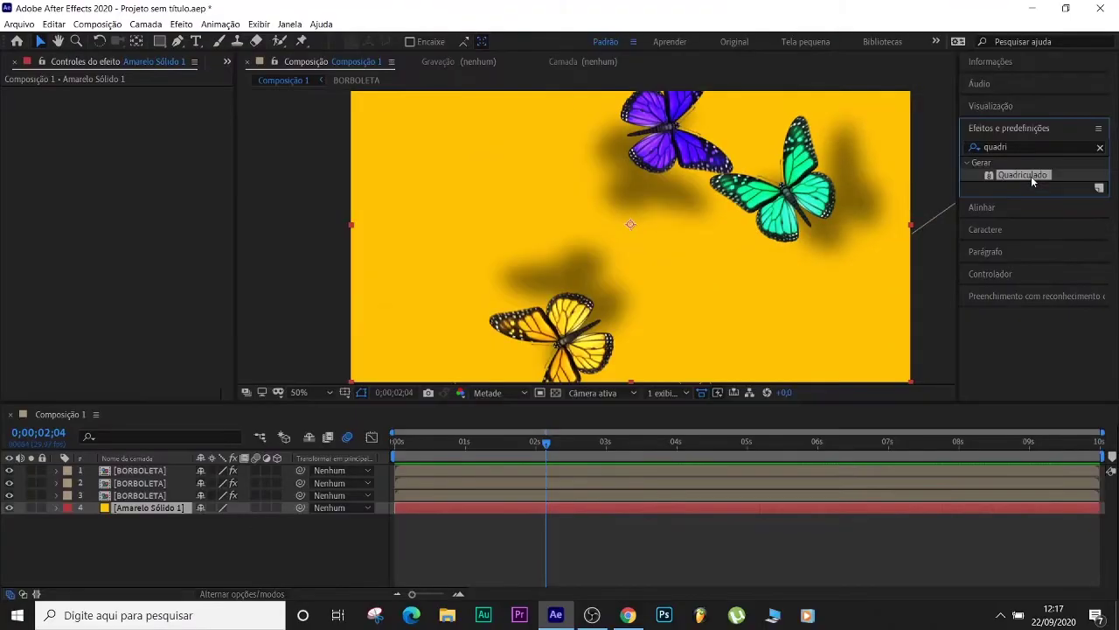
left_click_drag(1031, 175, 739, 464)
left_click_drag(715, 511, 718, 505)
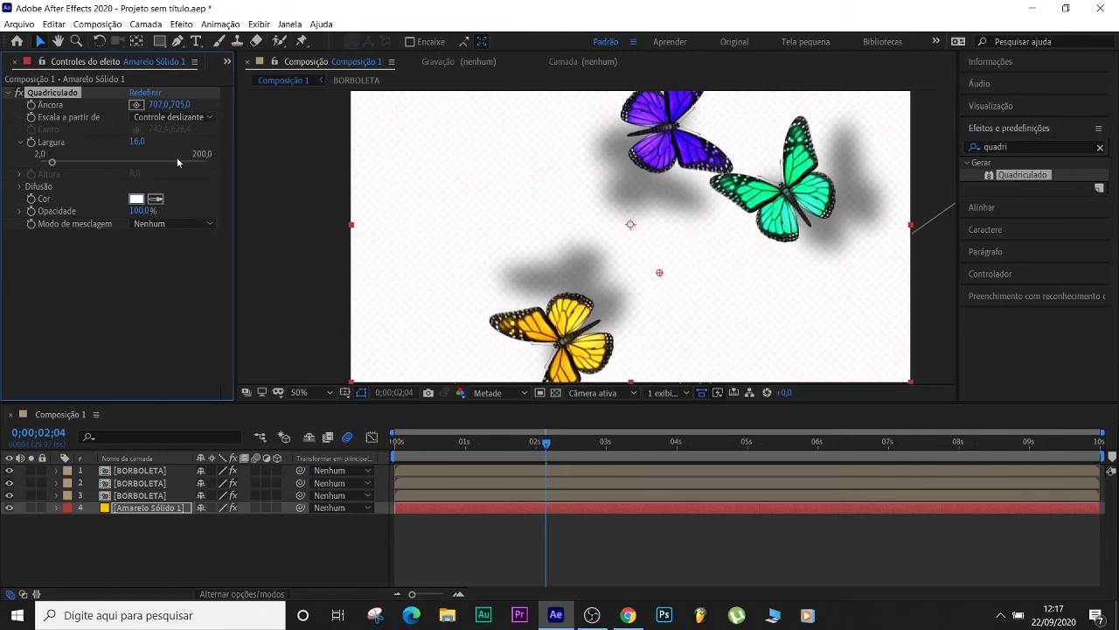
Step: Enlarge the Quadriculado squares to a Largura of about 96,2 and set their color to yellow EBD20A
left_click_drag(99, 162, 123, 163)
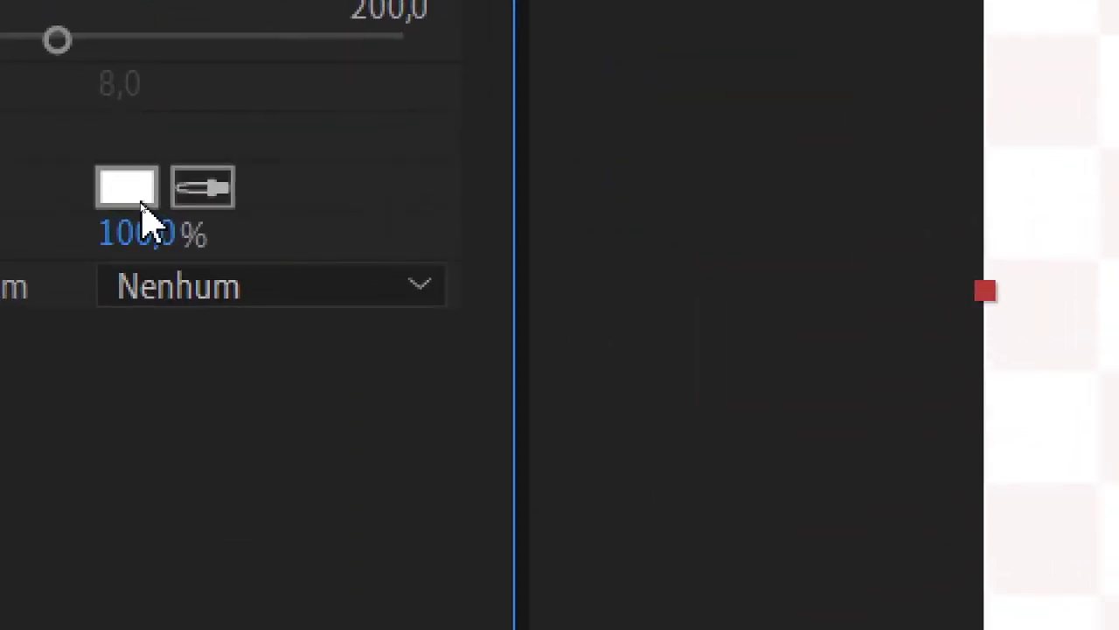
left_click(137, 199)
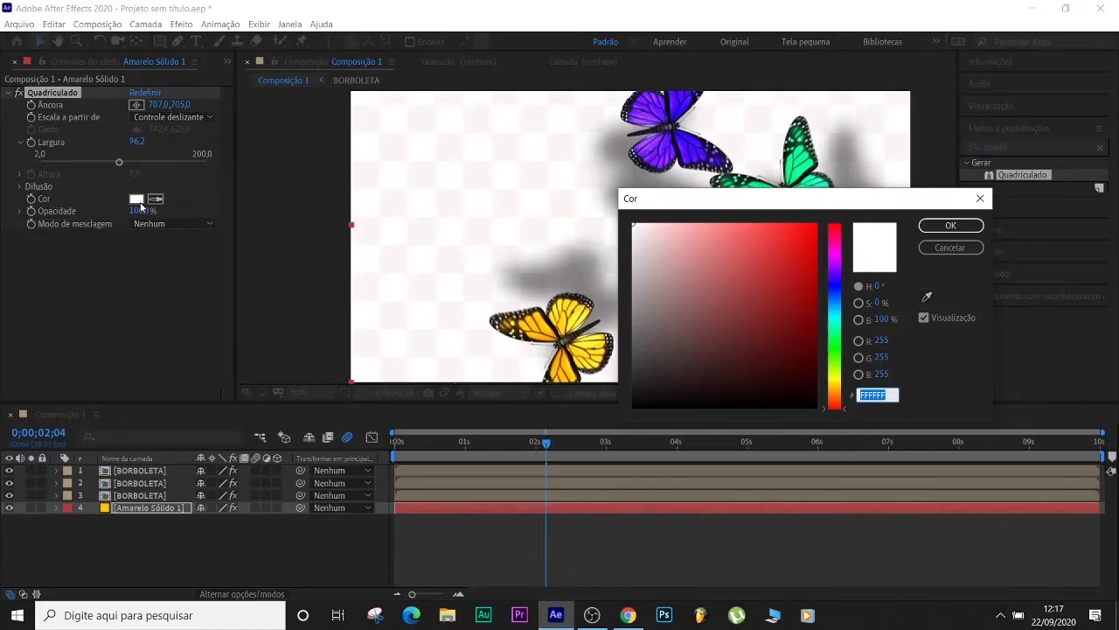
left_click(838, 383)
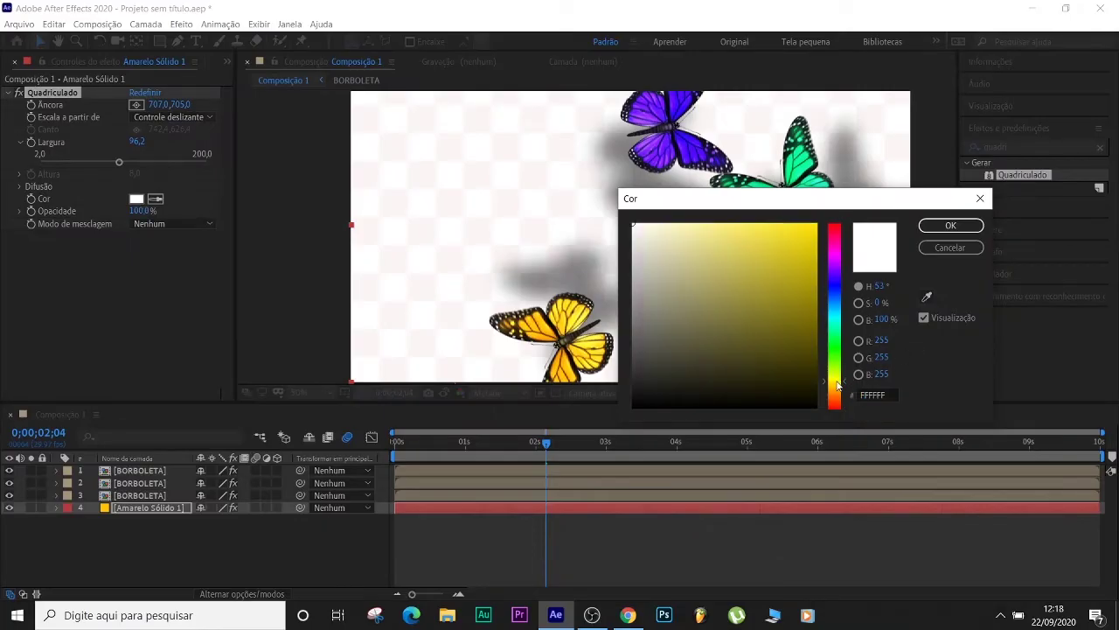
left_click(809, 236)
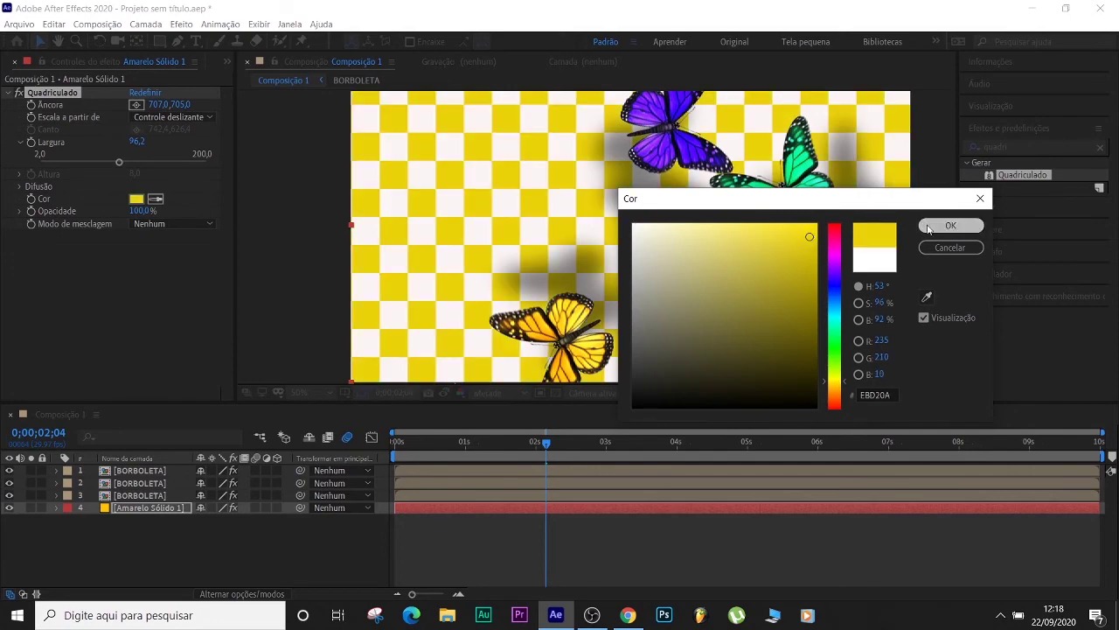
left_click(949, 226)
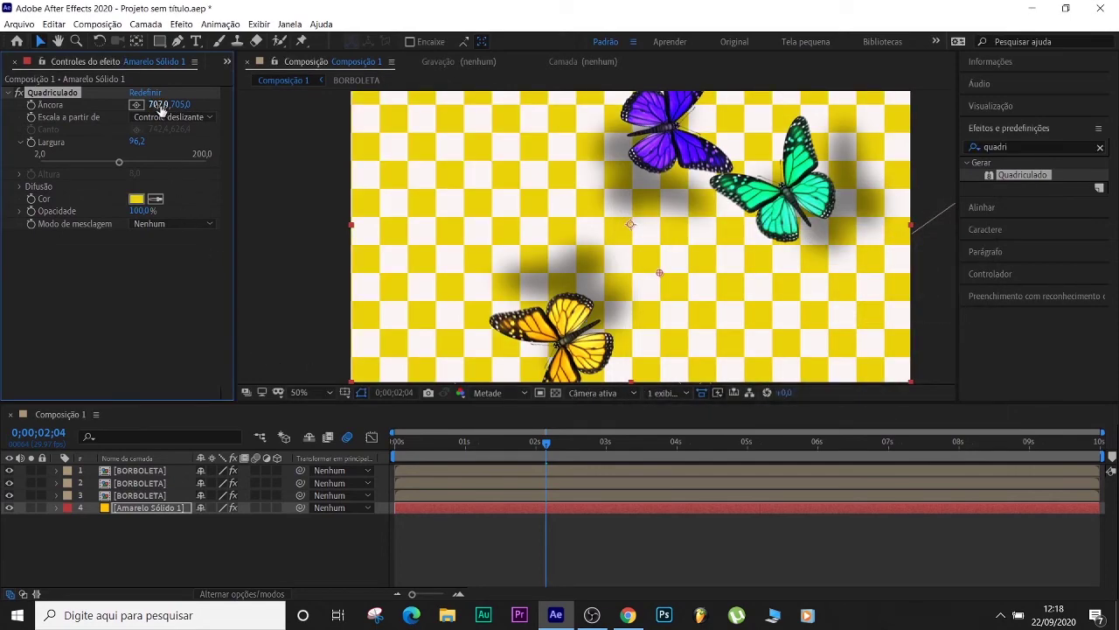
Step: Shift the Quadriculado Âncora to 766,0, 900,0 and increase its Largura to about 104,1
left_click_drag(162, 108, 301, 130)
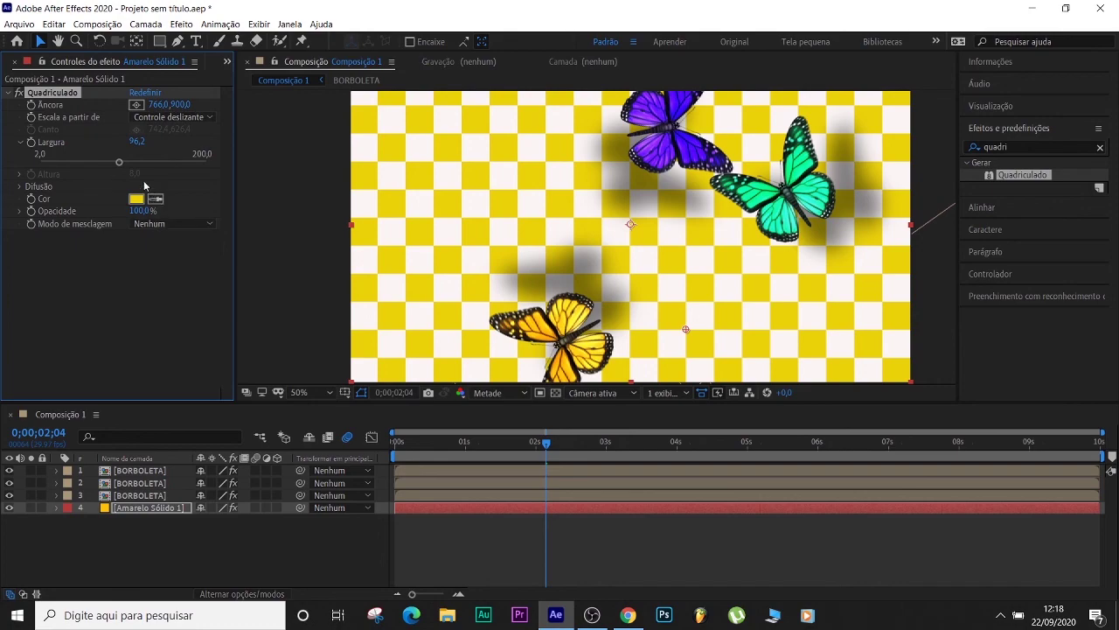
mouse_move(119, 162)
left_mouse_down()
mouse_move(74, 168)
mouse_move(133, 173)
mouse_move(126, 166)
left_mouse_up()
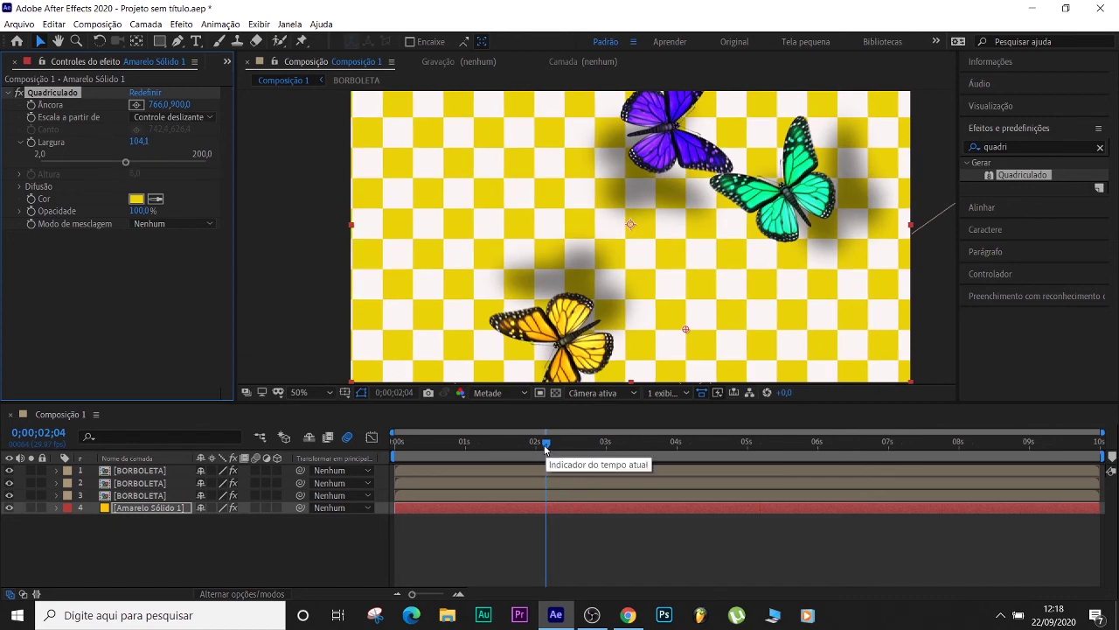
Step: Keyframe the Quadriculado Âncora from 766,0, 1045,0 at 0;00;00;00 to 766,0, 1875,0 at 0;00;09;29, and preview the animation from the start
left_click_drag(546, 449, 315, 464)
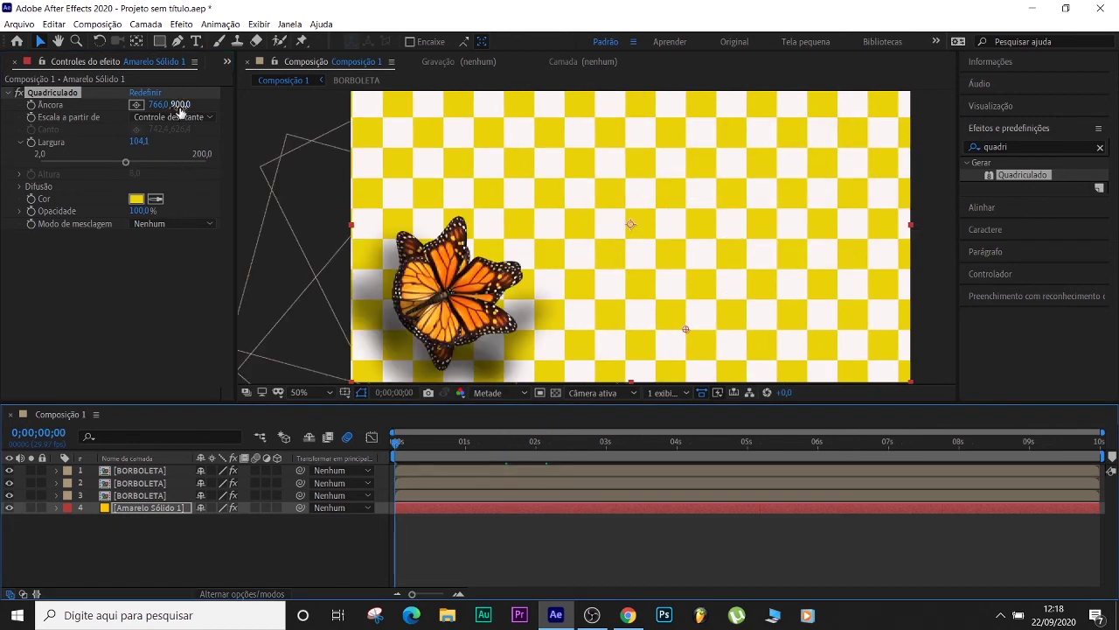
left_click_drag(179, 109, 266, 124)
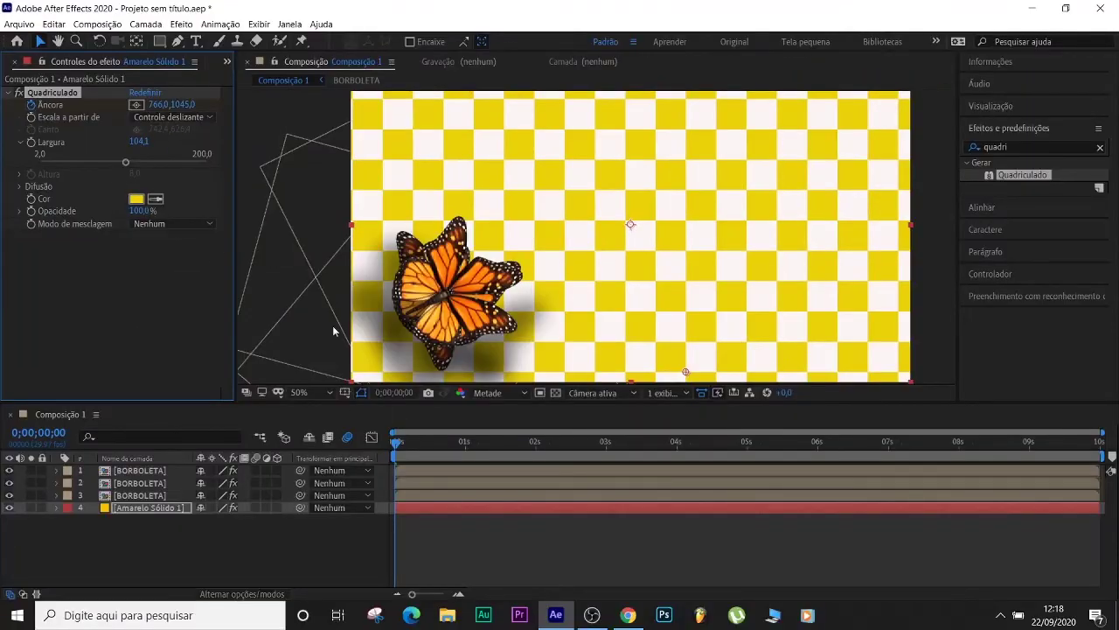
left_click(399, 450)
key("End")
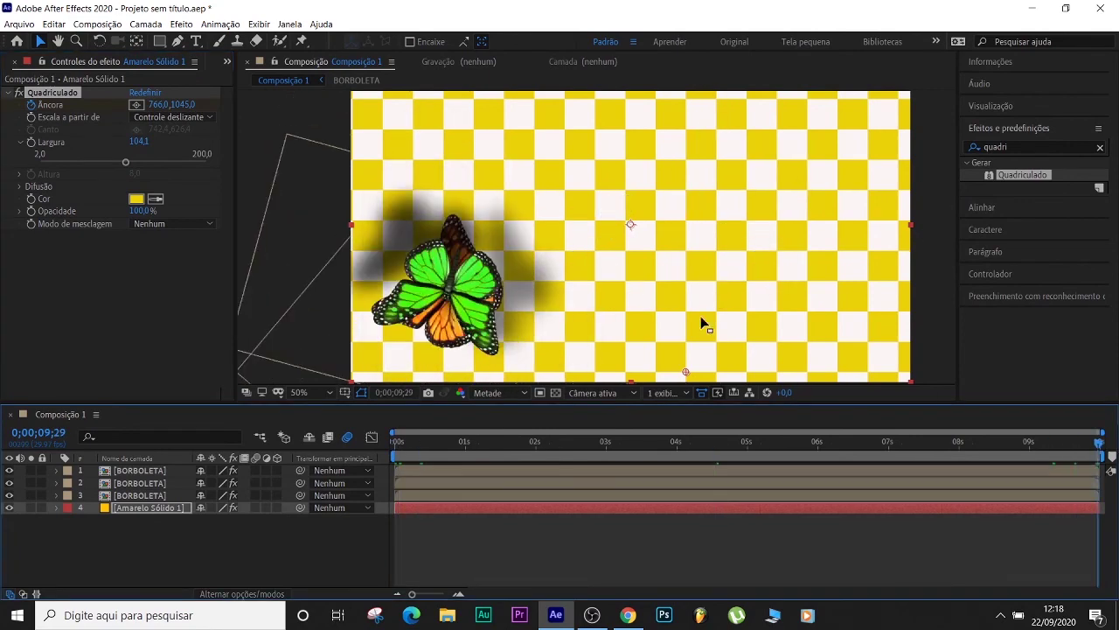
left_click_drag(186, 105, 815, 163)
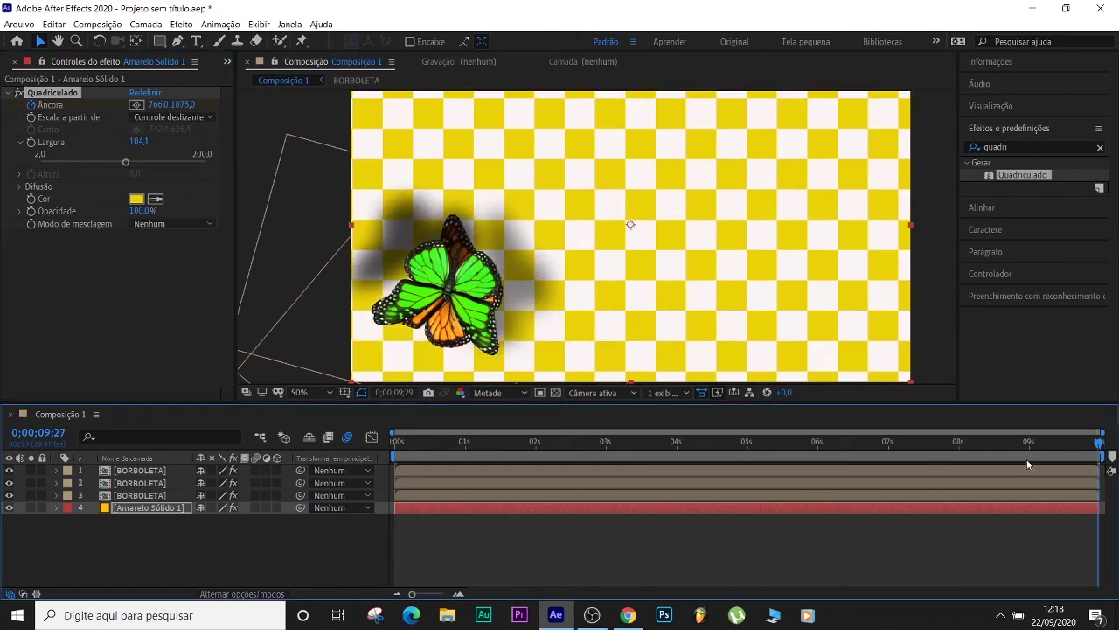
key("Home")
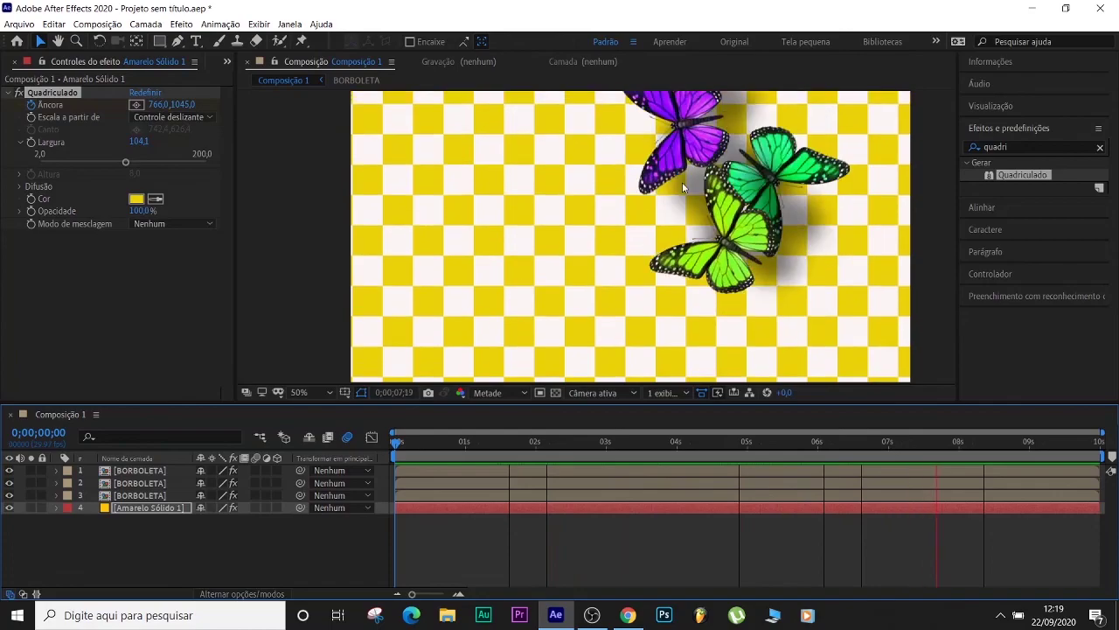
key("alt+Tab")
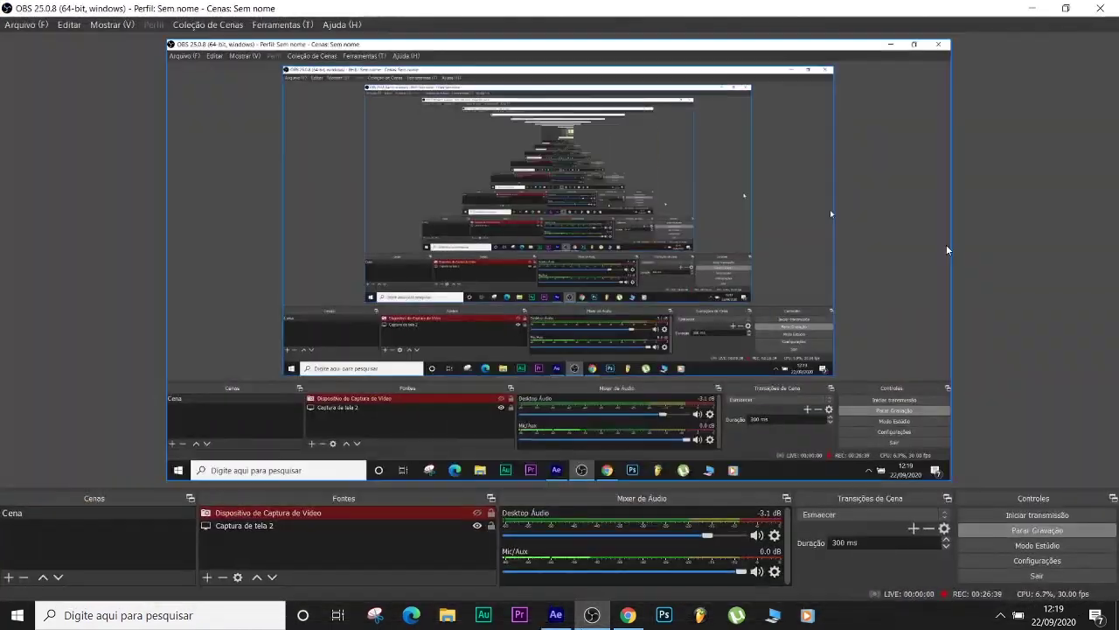